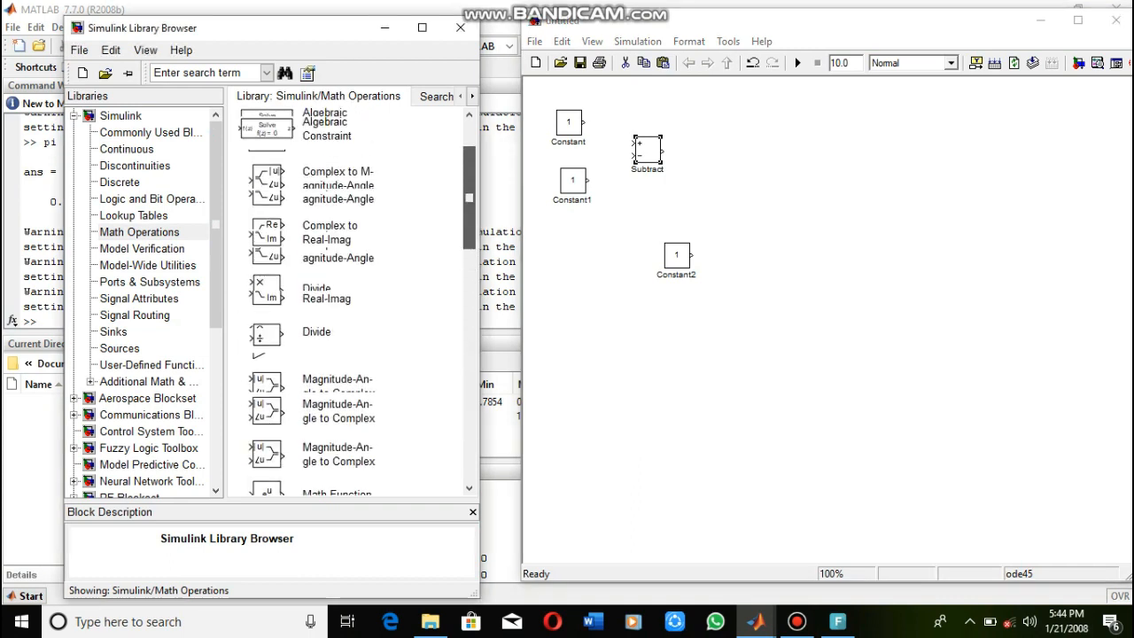
# Add a Divide block and an Integrator block to the model, in a row after the Subtract block.
pyautogui.click(271, 326)
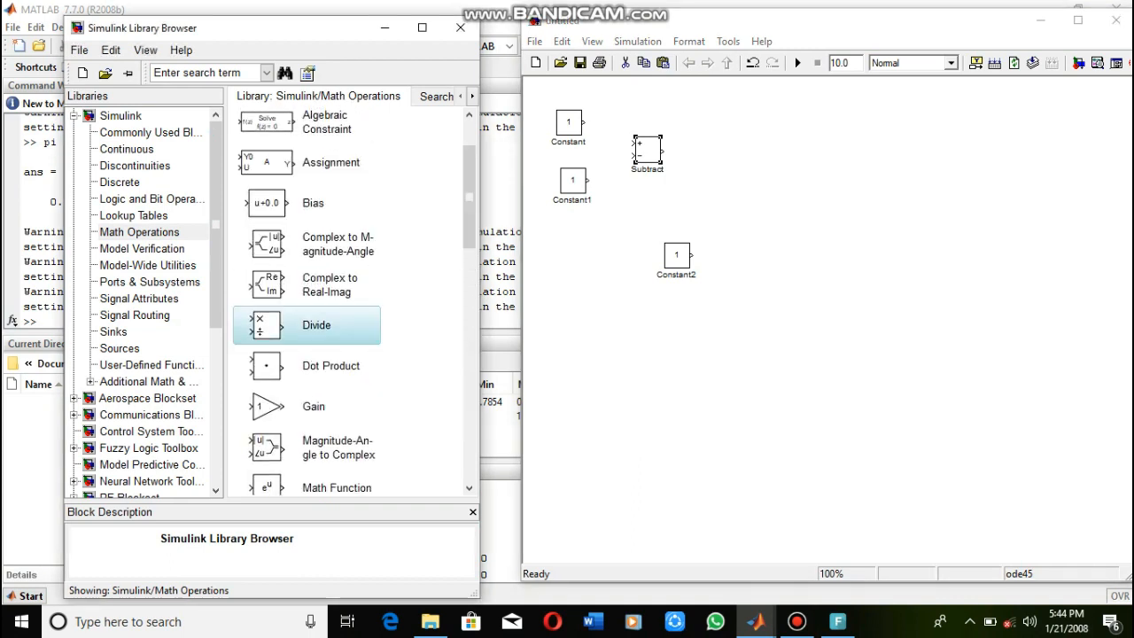
pyautogui.moveTo(272, 325); pyautogui.dragTo(722, 159)
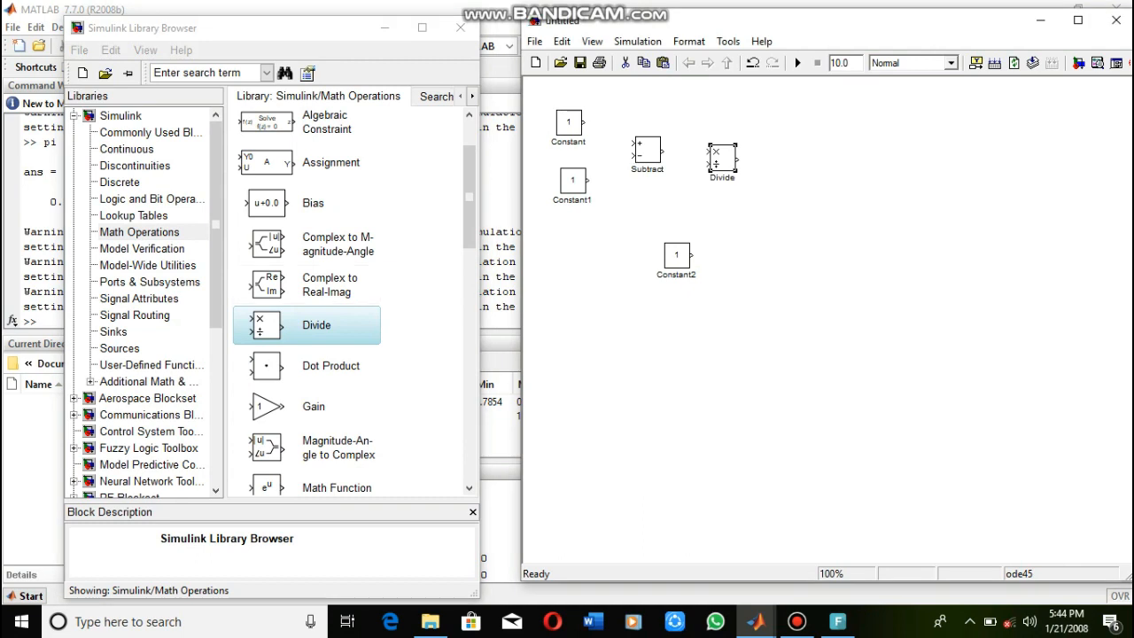
pyautogui.click(151, 133)
pyautogui.moveTo(470, 198); pyautogui.dragTo(470, 252)
pyautogui.click(268, 365)
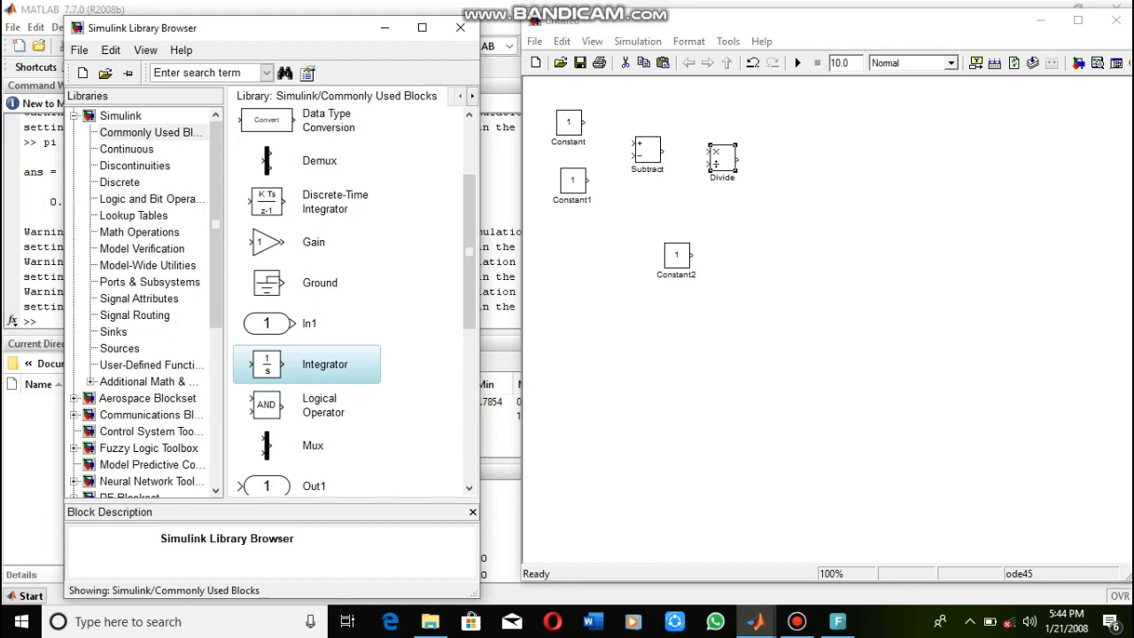
pyautogui.moveTo(269, 365); pyautogui.dragTo(793, 160)
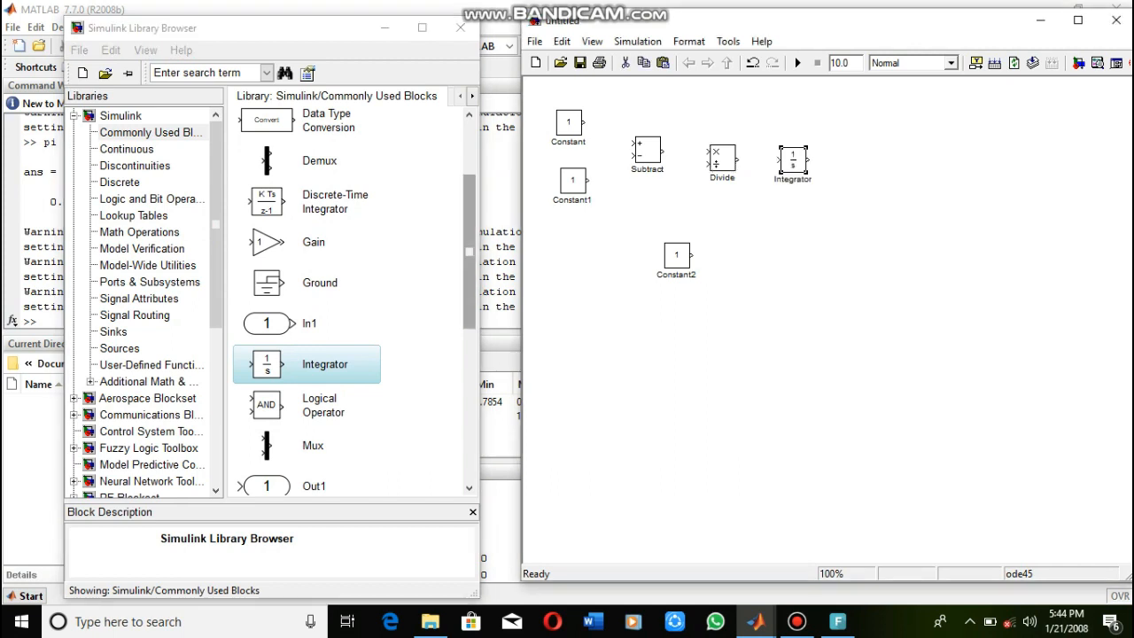
# Add a Saturation block and a Scope block to the model after the Integrator.
pyautogui.moveTo(470, 252); pyautogui.dragTo(469, 322)
pyautogui.click(268, 431)
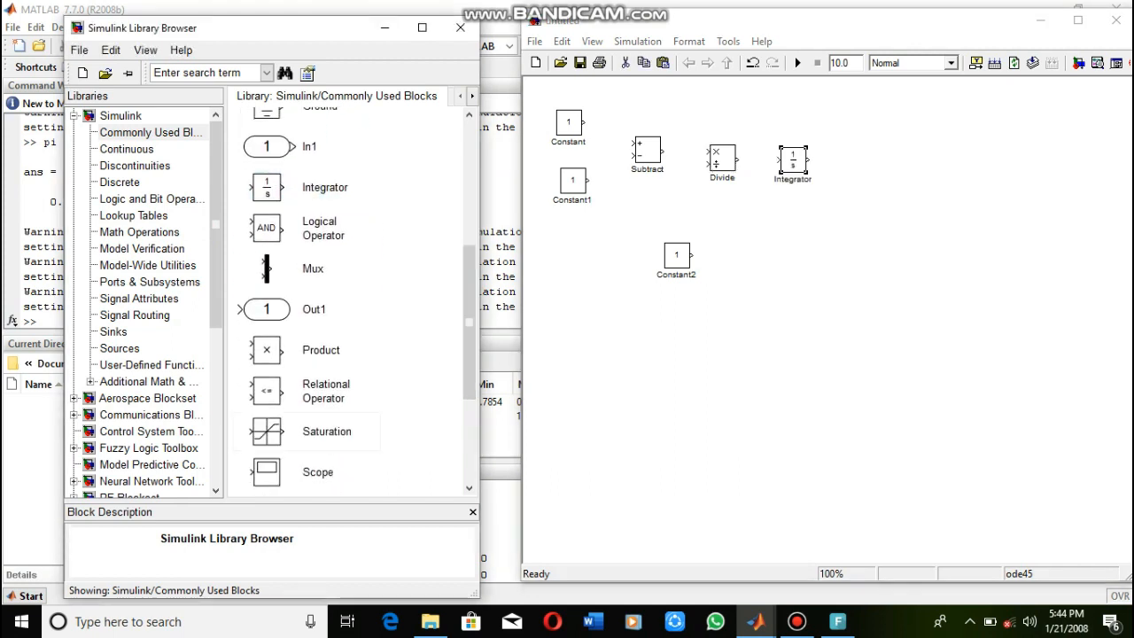
pyautogui.moveTo(269, 432); pyautogui.dragTo(846, 159)
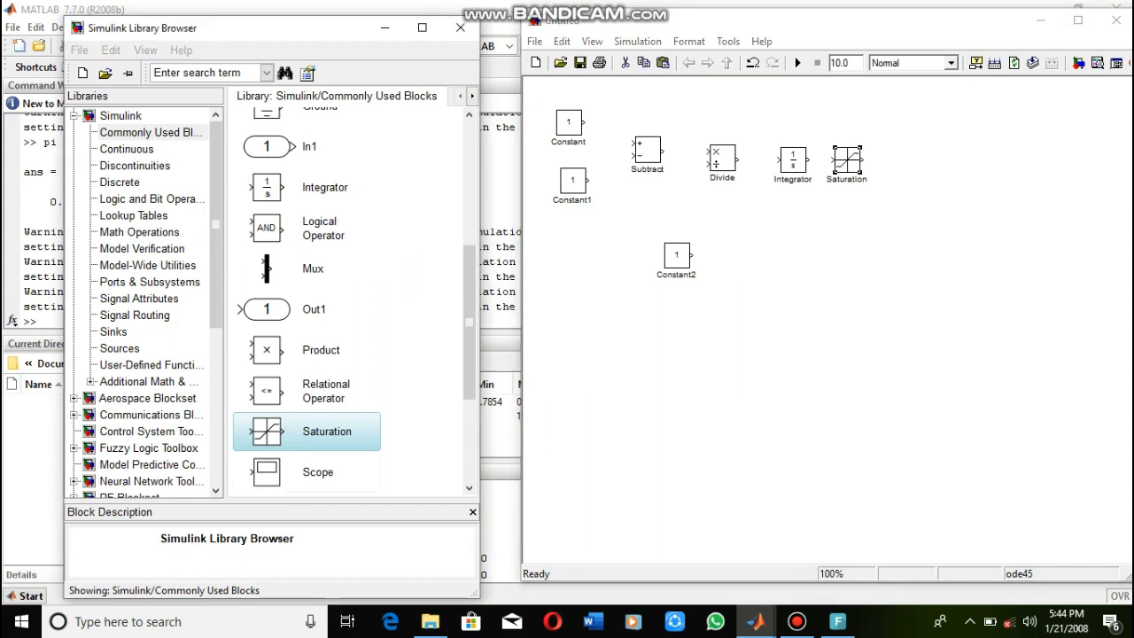
pyautogui.click(266, 472)
pyautogui.moveTo(267, 467); pyautogui.dragTo(931, 149)
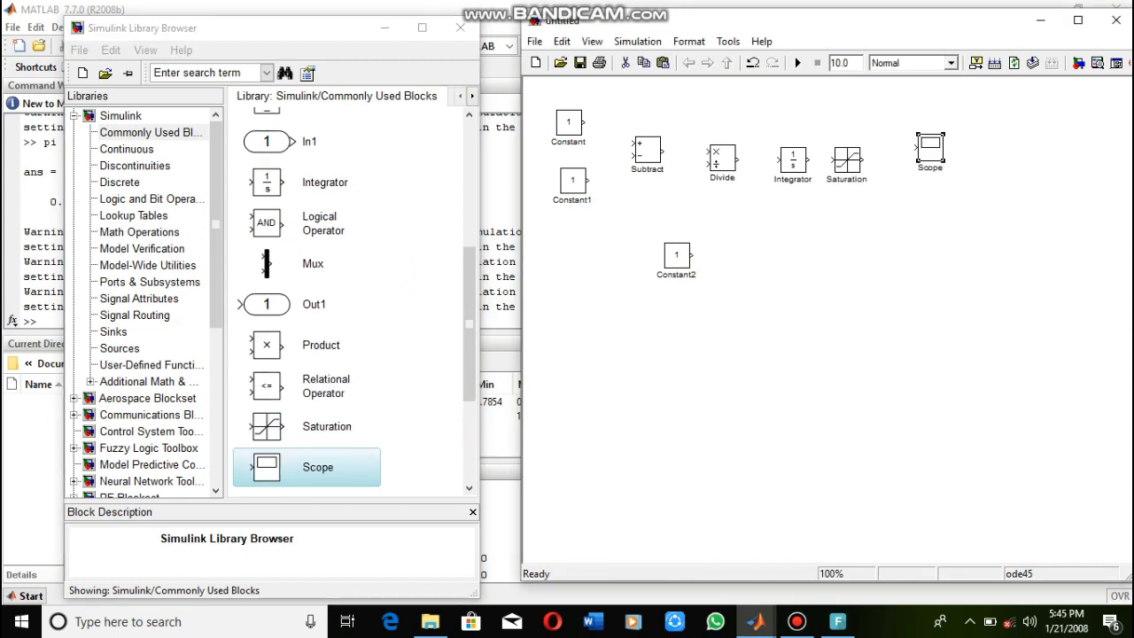
# Wire Constant and Constant1 into Subtract, and feed Subtract and Constant2 into the Divide block's × and ÷ inputs, respectively.
pyautogui.moveTo(582, 122); pyautogui.dragTo(633, 143)
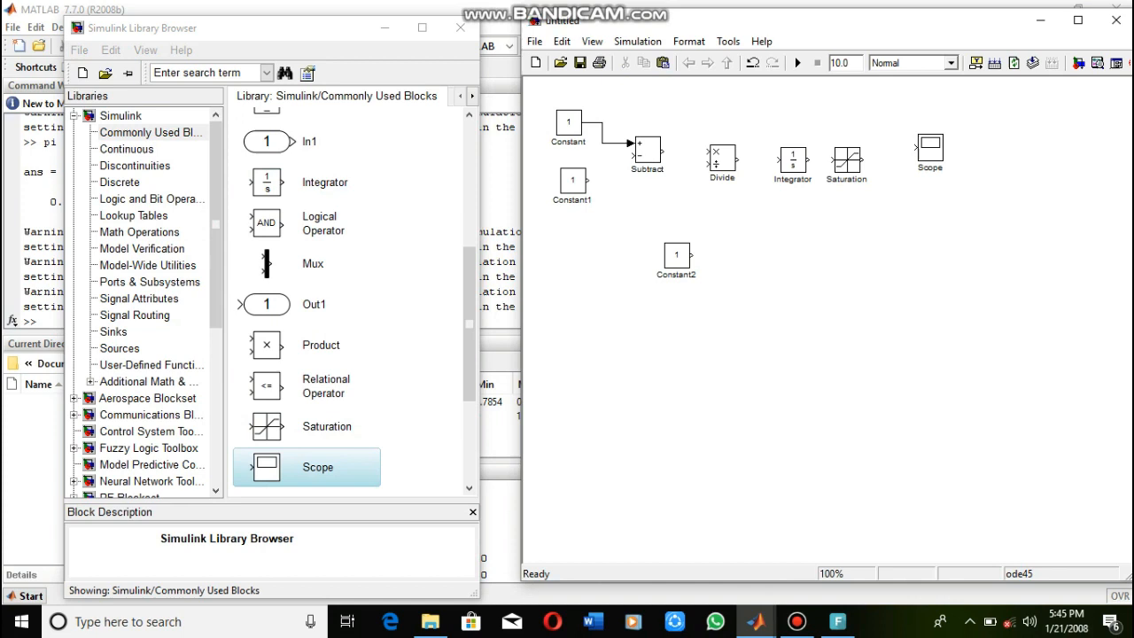
pyautogui.moveTo(589, 180); pyautogui.dragTo(632, 156)
pyautogui.press('Left')
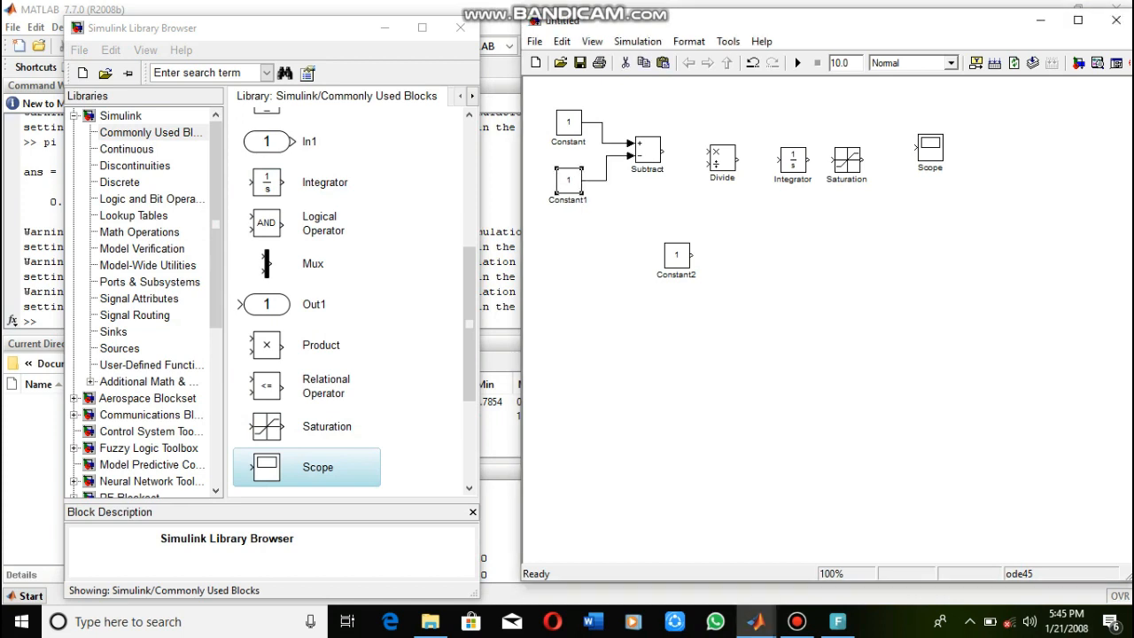
pyautogui.moveTo(662, 151); pyautogui.dragTo(708, 164)
pyautogui.moveTo(677, 255); pyautogui.dragTo(668, 188)
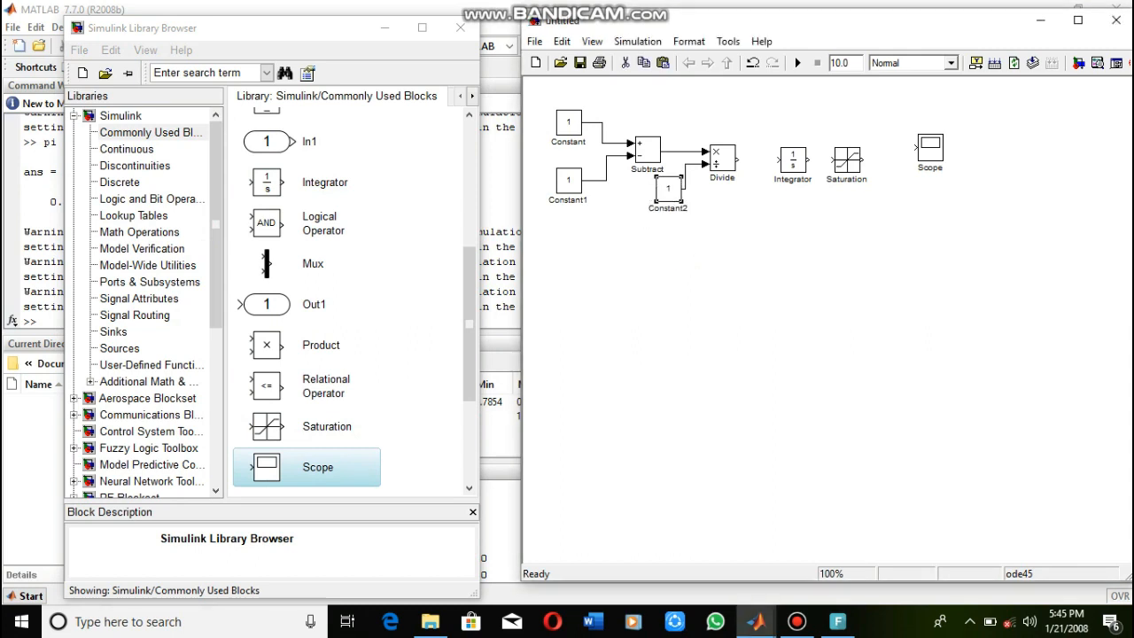
# Connect Divide, Integrator, Saturation and Scope in series, aligning the Scope with the row and moving Constant2 slightly lower.
pyautogui.moveTo(737, 161); pyautogui.dragTo(833, 160)
pyautogui.moveTo(917, 147)
pyautogui.mouseDown()
pyautogui.moveTo(932, 158)
pyautogui.moveTo(918, 159)
pyautogui.mouseUp()
pyautogui.moveTo(668, 188); pyautogui.dragTo(665, 201)
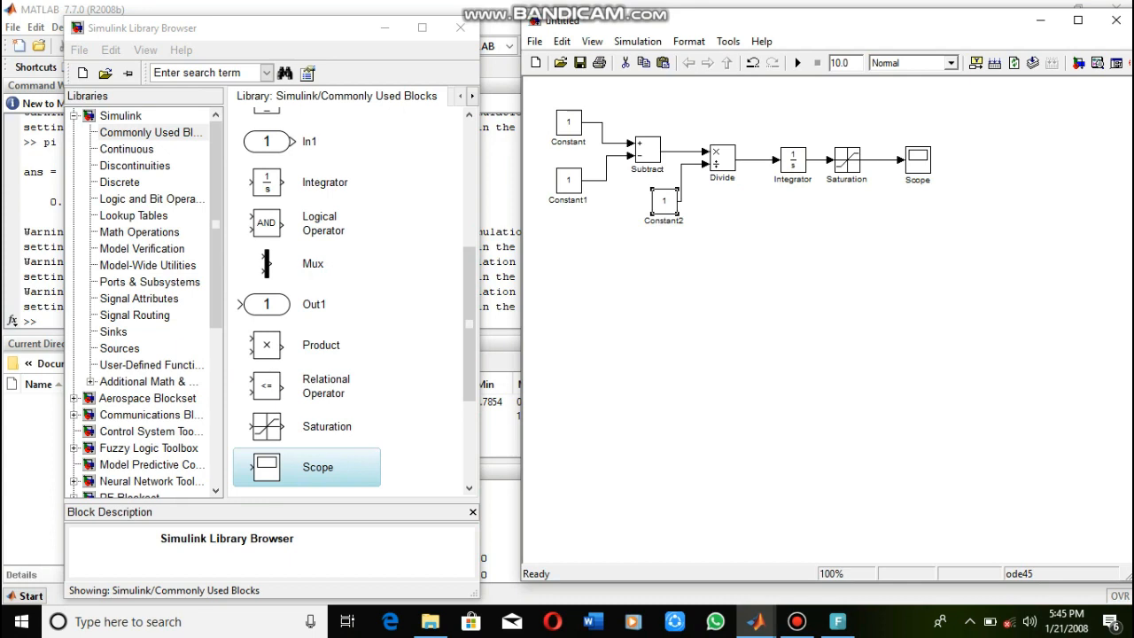
# Set Constant2's constant value to pi * (d/2)^2 and widen the block until the expression fits.
pyautogui.doubleClick(665, 201)
pyautogui.press('BackSpace')
pyautogui.write('pi')
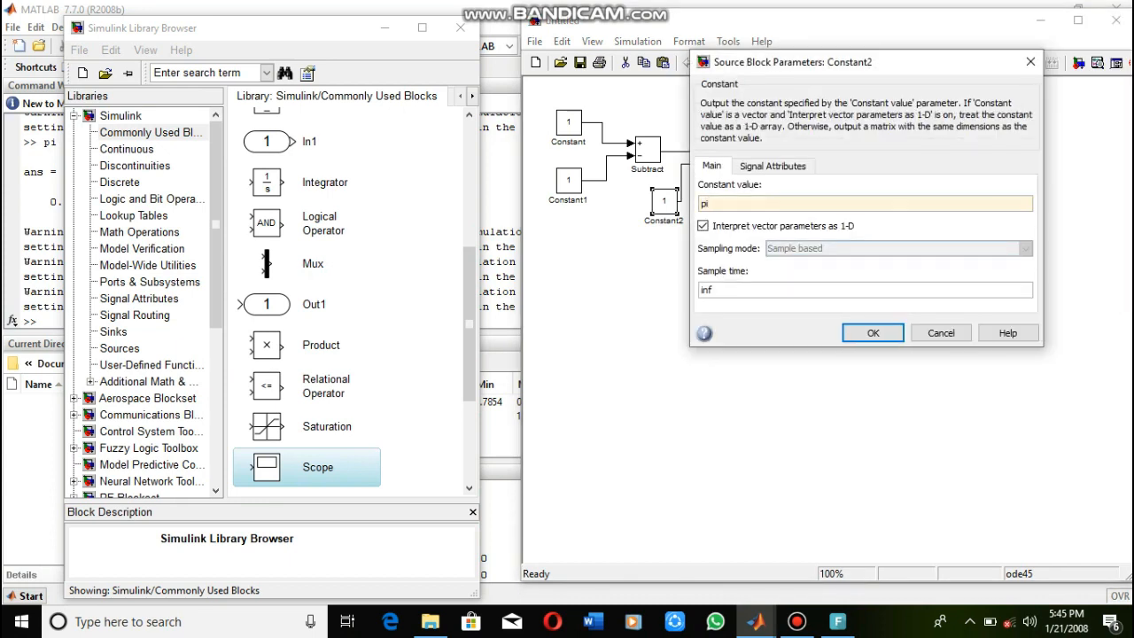
pyautogui.write(' * (d/2)^2')
pyautogui.click(873, 332)
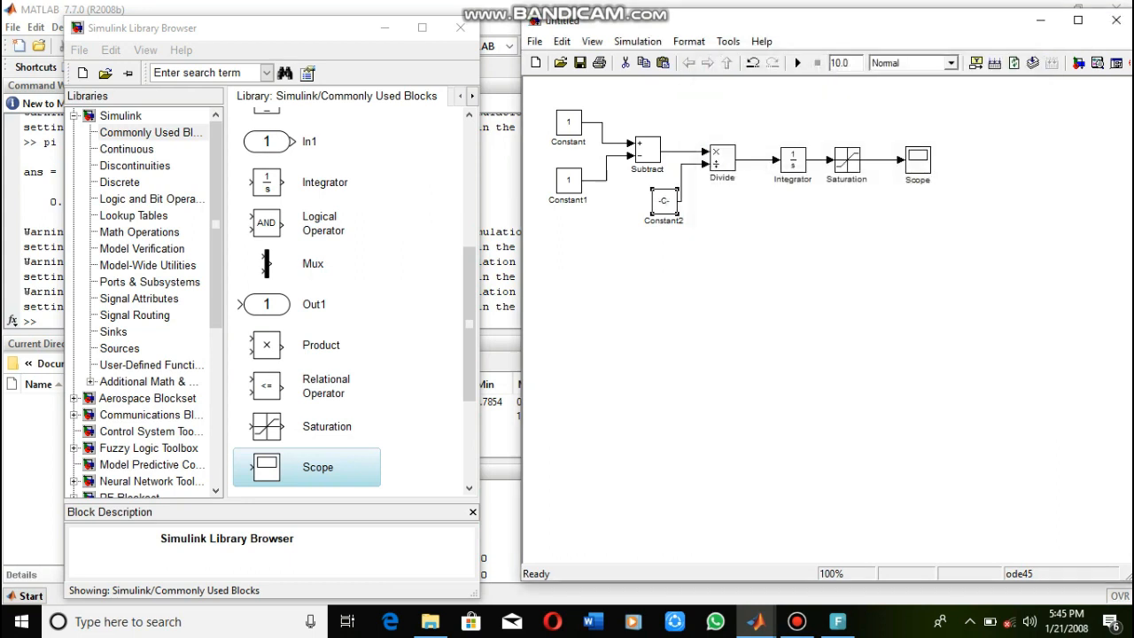
pyautogui.moveTo(651, 189); pyautogui.dragTo(635, 188)
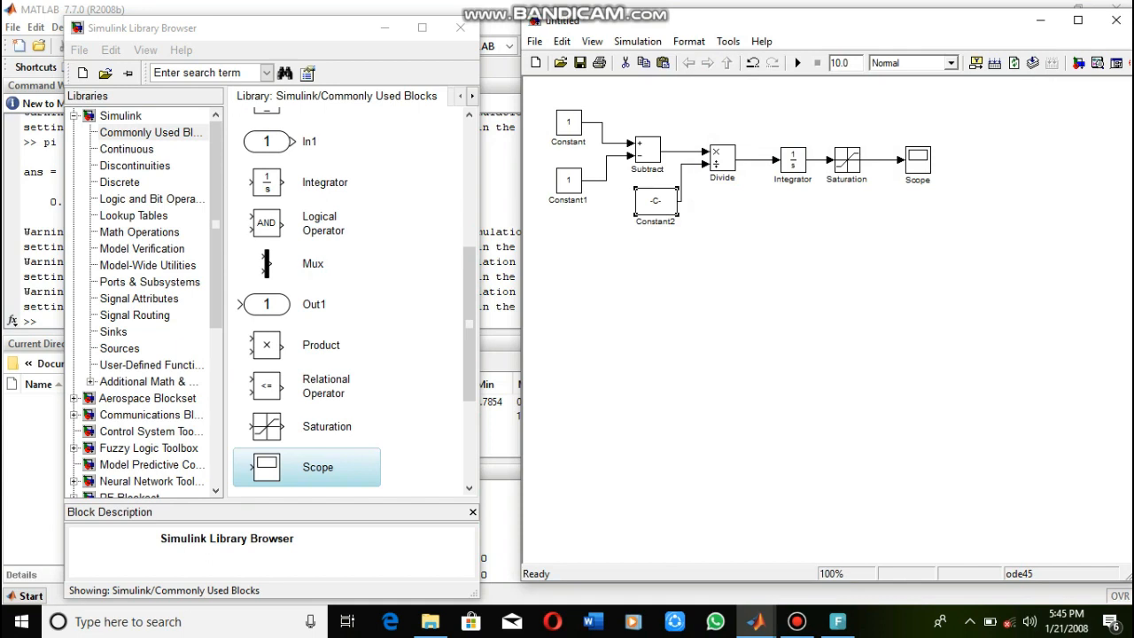
pyautogui.moveTo(635, 187); pyautogui.dragTo(626, 188)
# Rename the Constant2 block as A.
pyautogui.click(671, 220)
pyautogui.press('BackSpace')
pyautogui.press('BackSpace')
pyautogui.press('BackSpace')
pyautogui.press('BackSpace')
pyautogui.press('BackSpace')
pyautogui.press('BackSpace')
pyautogui.press('BackSpace')
pyautogui.press('BackSpace')
pyautogui.press('BackSpace')
pyautogui.write('A')
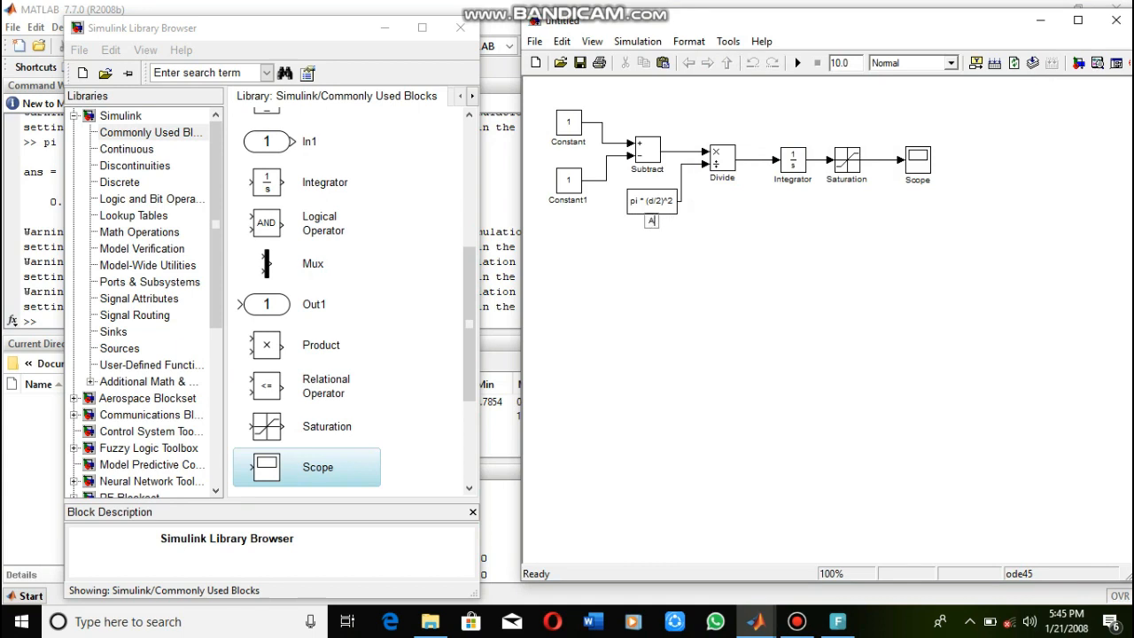
# Rename the Constant block feeding the Subtract block's plus input as qin.
pyautogui.click(568, 141)
pyautogui.press('BackSpace')
pyautogui.press('BackSpace')
pyautogui.press('BackSpace')
pyautogui.press('BackSpace')
pyautogui.press('BackSpace')
pyautogui.press('BackSpace')
pyautogui.press('BackSpace')
pyautogui.press('BackSpace')
pyautogui.write('d')
pyautogui.write('in')
# Rename the Constant1 block feeding the Subtract block's minus input as qout.
pyautogui.click(583, 201)
pyautogui.press('BackSpace')
pyautogui.press('BackSpace')
pyautogui.press('BackSpace')
pyautogui.press('BackSpace')
pyautogui.press('BackSpace')
pyautogui.press('BackSpace')
pyautogui.press('BackSpace')
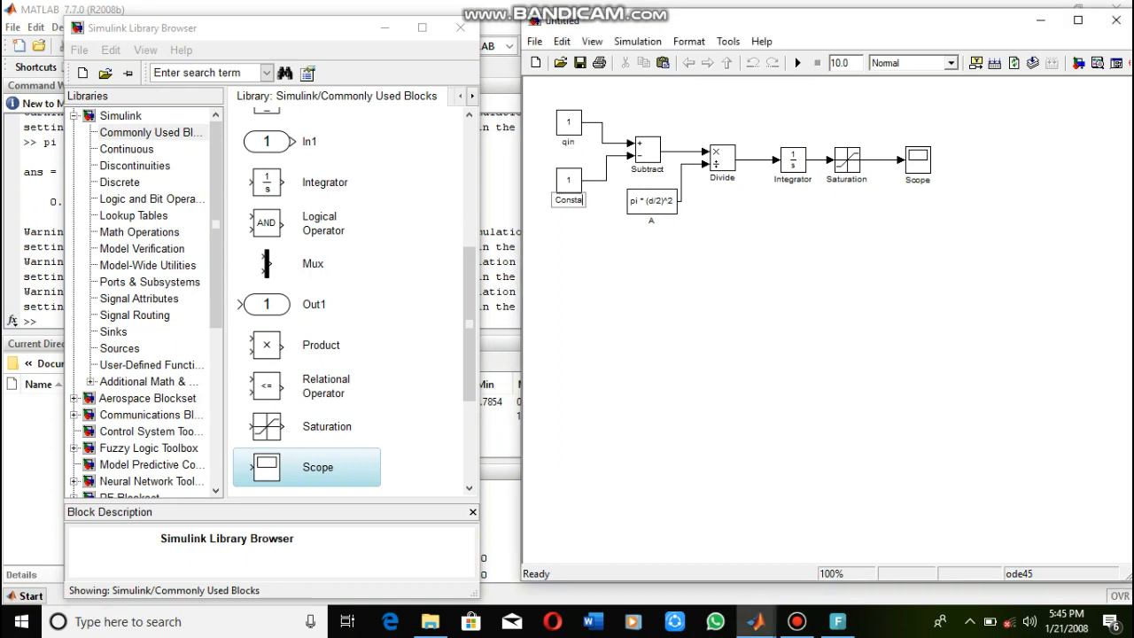
pyautogui.press('BackSpace')
pyautogui.press('BackSpace')
pyautogui.write('qout')
# Set the Integrator block's initial condition to h0.
pyautogui.doubleClick(793, 159)
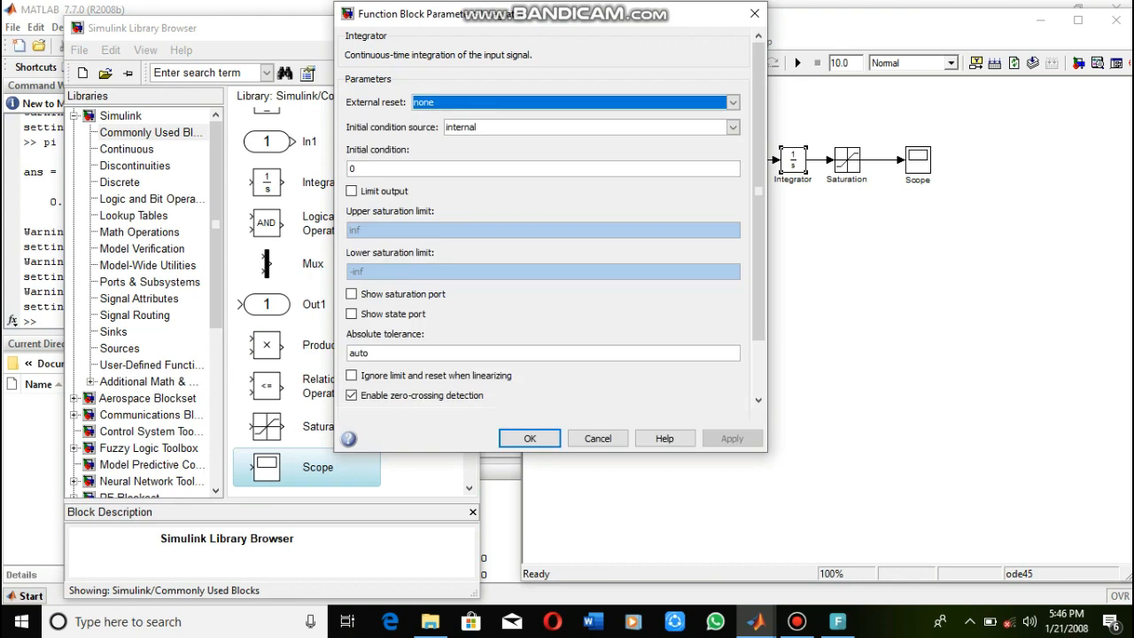
pyautogui.click(351, 168)
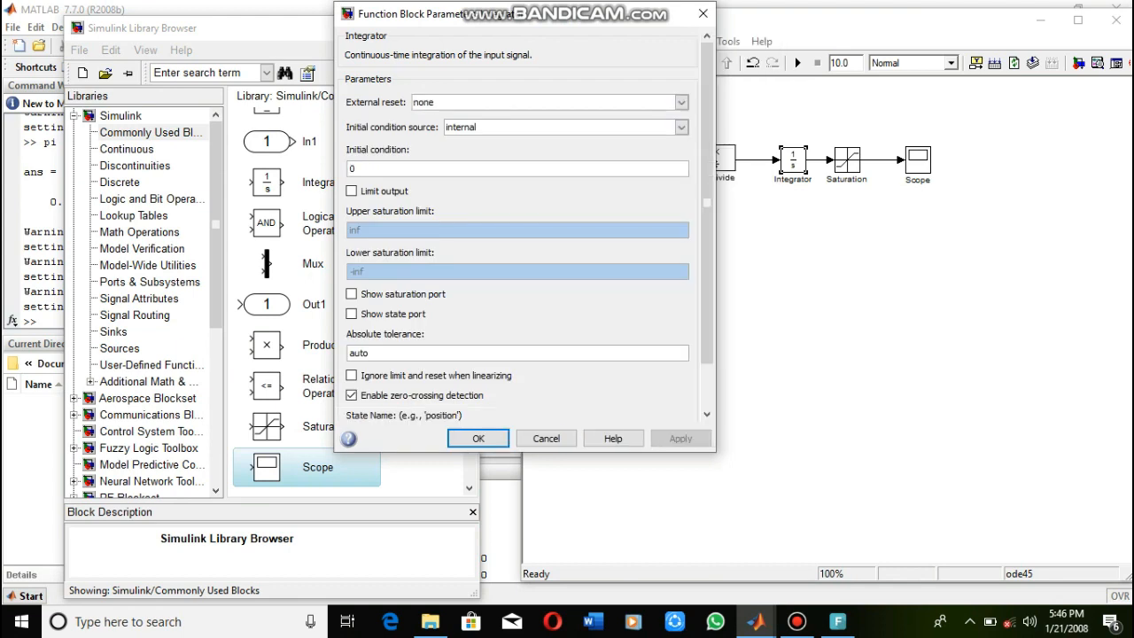
pyautogui.write('h')
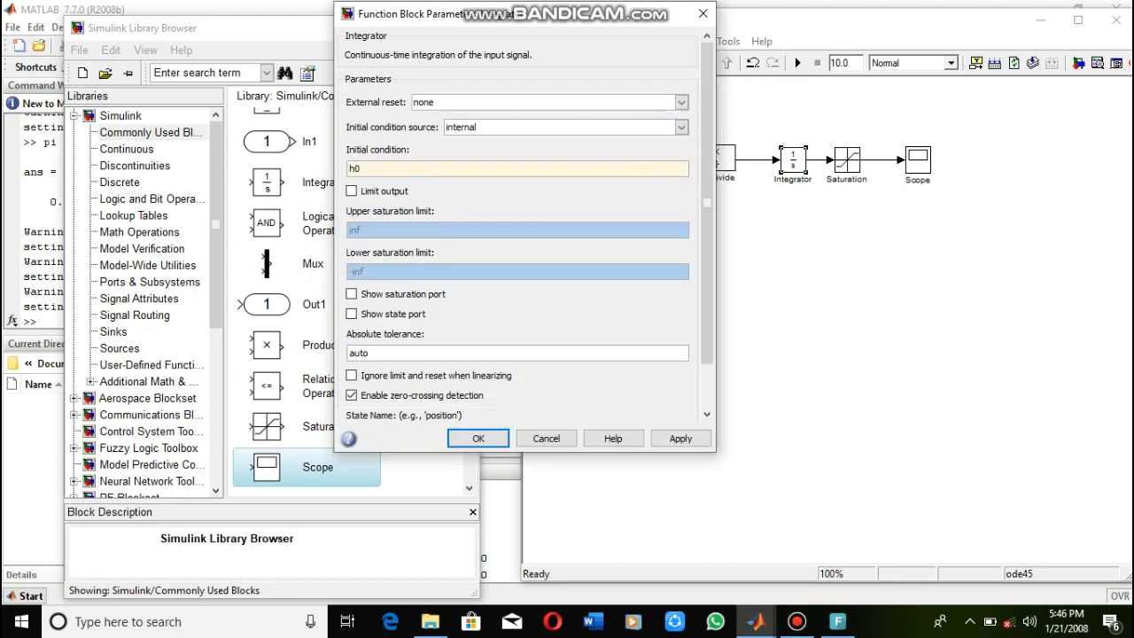
pyautogui.press('Return')
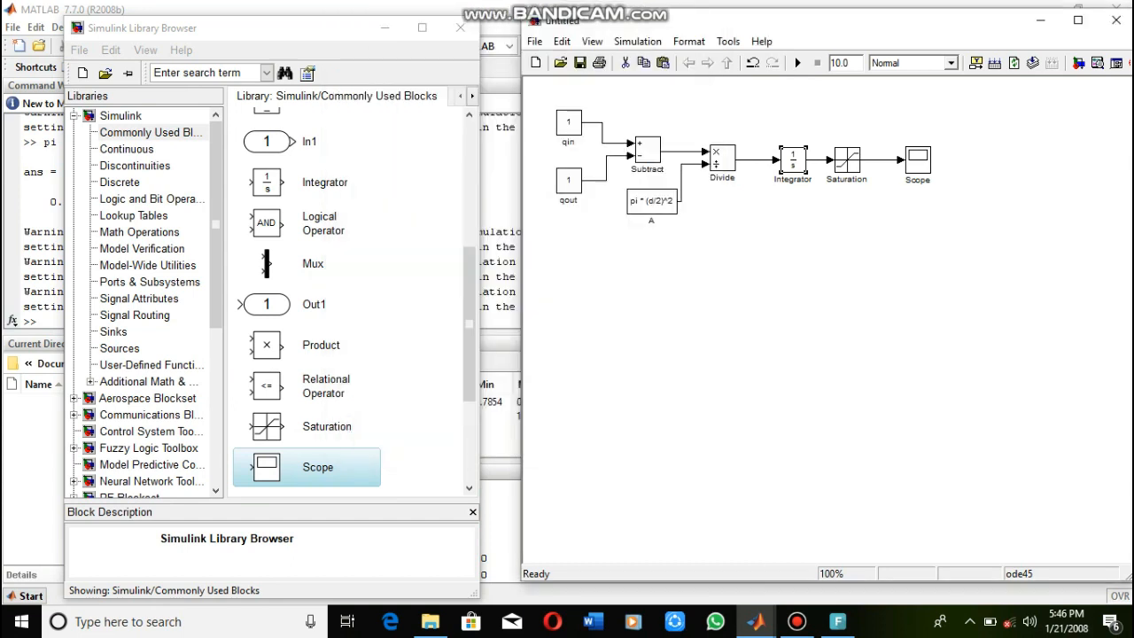
# Set the Saturation block's upper limit to 100 and lower limit to 0.
pyautogui.doubleClick(847, 160)
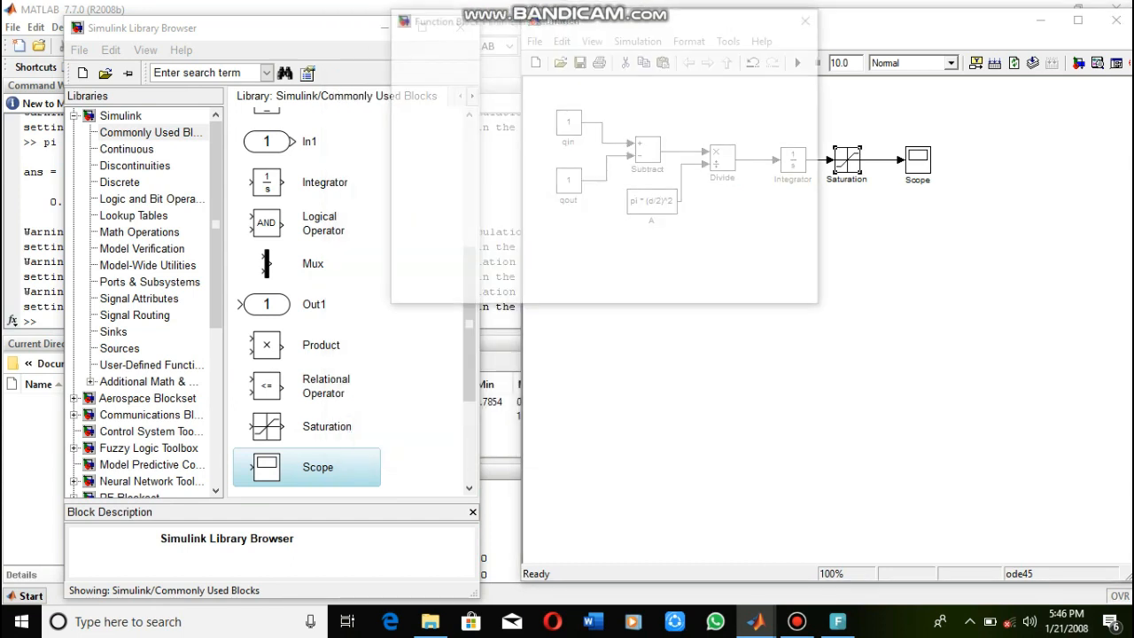
pyautogui.press('BackSpace')
pyautogui.write('100')
pyautogui.press('Tab')
pyautogui.press('BackSpace')
pyautogui.write('0')
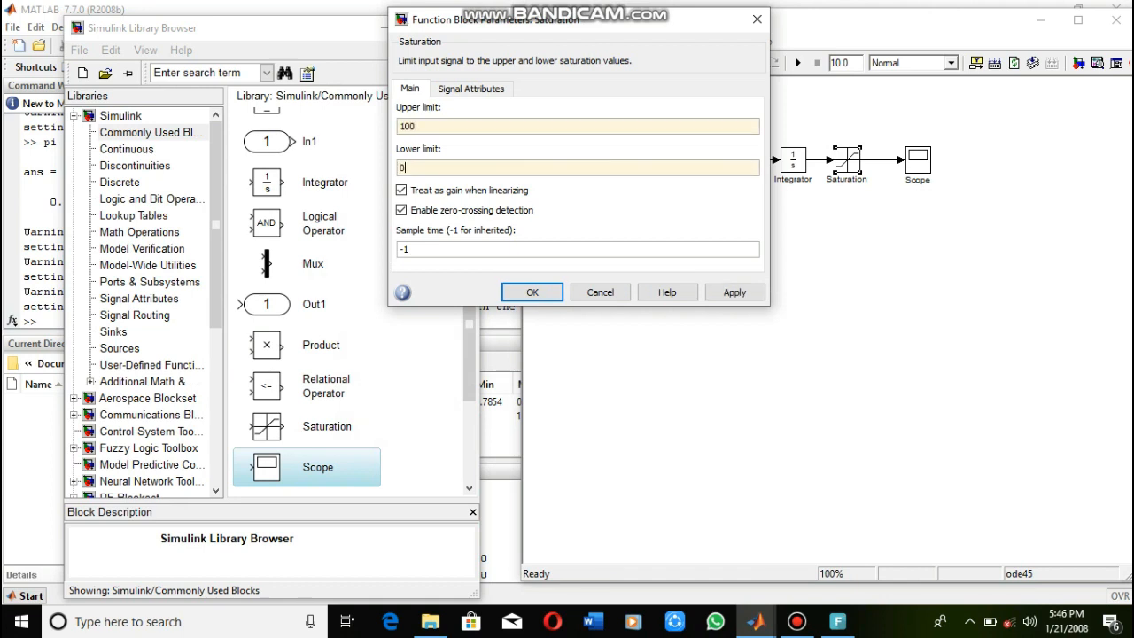
pyautogui.press('Return')
pyautogui.click(824, 266)
# Evaluate pi * (8/2)^2 * 14 /3000 at the MATLAB command prompt.
pyautogui.click(46, 322)
pyautogui.write('pi *')
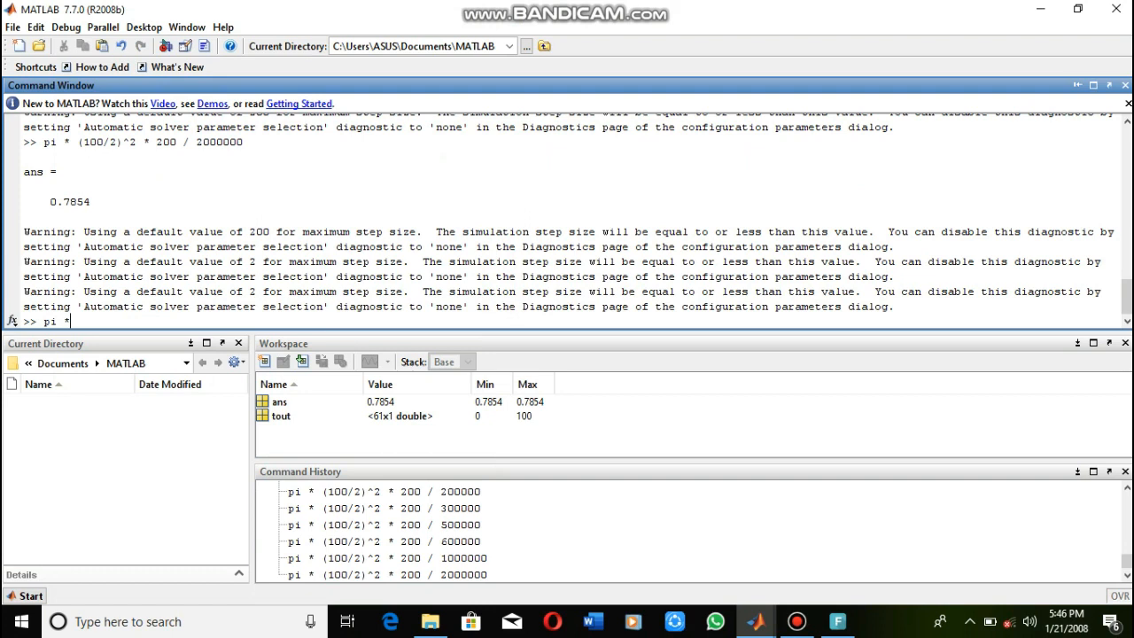
pyautogui.write(' (8/2)^2 * 14 /3000')
pyautogui.press('Return')
# Re-evaluate the previous expression with the divisor changed to 2000.
pyautogui.press('Up')
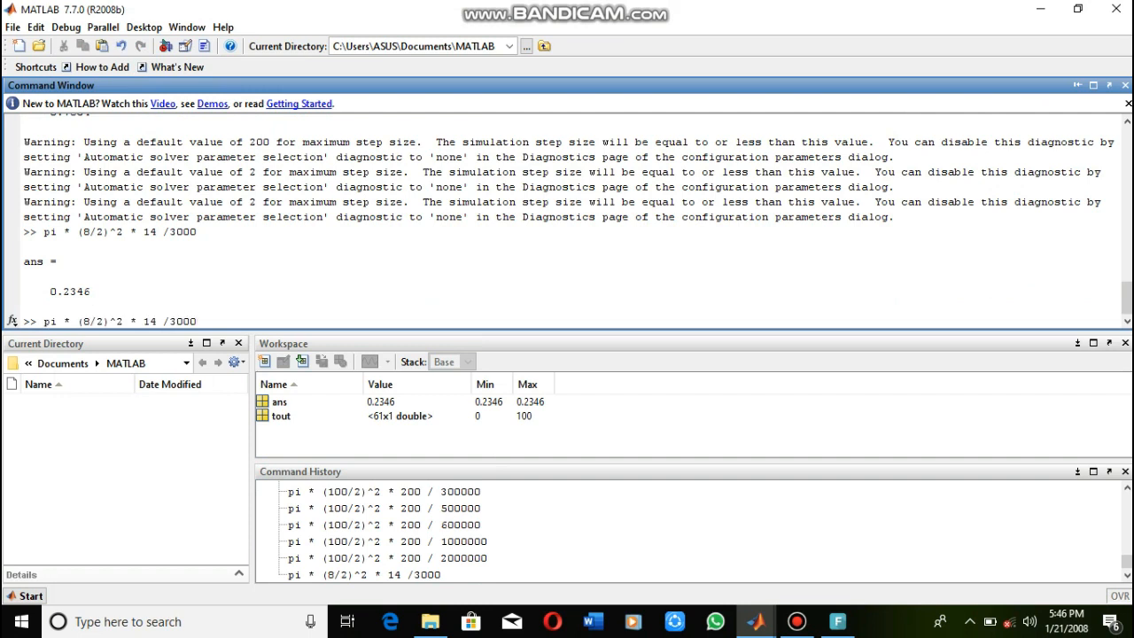
pyautogui.press('BackSpace')
pyautogui.write('2')
pyautogui.press('Return')
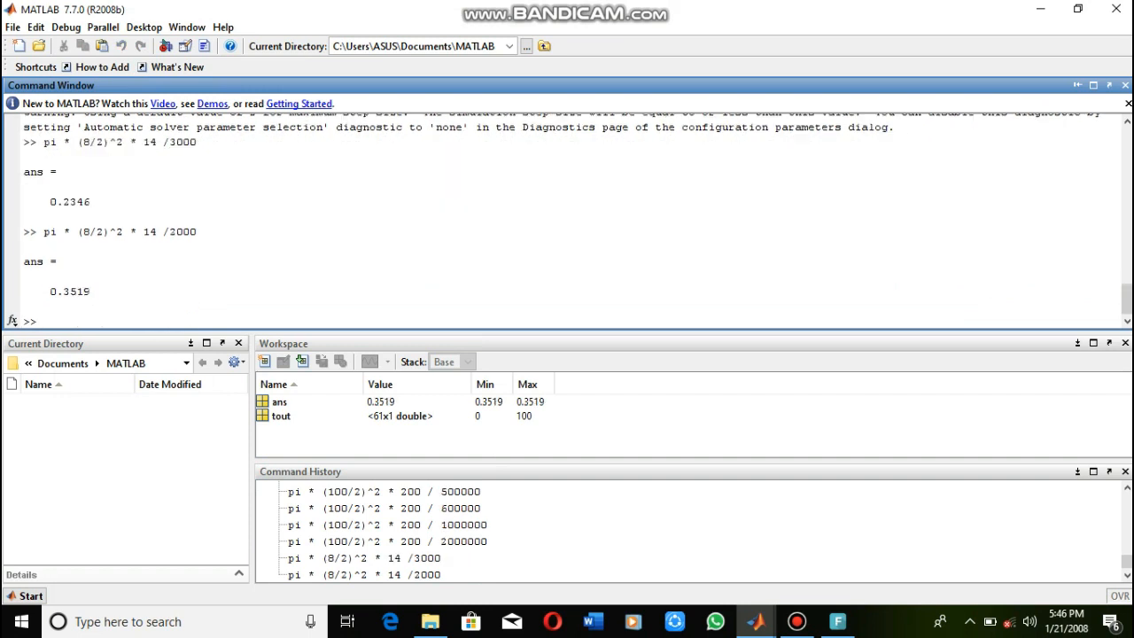
# Re-evaluate the flow expression with the divisor changed to 900.
pyautogui.press('Up')
pyautogui.press('Left')
pyautogui.press('Left')
pyautogui.press('BackSpace')
pyautogui.press('BackSpace')
pyautogui.write('9')
pyautogui.press('Return')
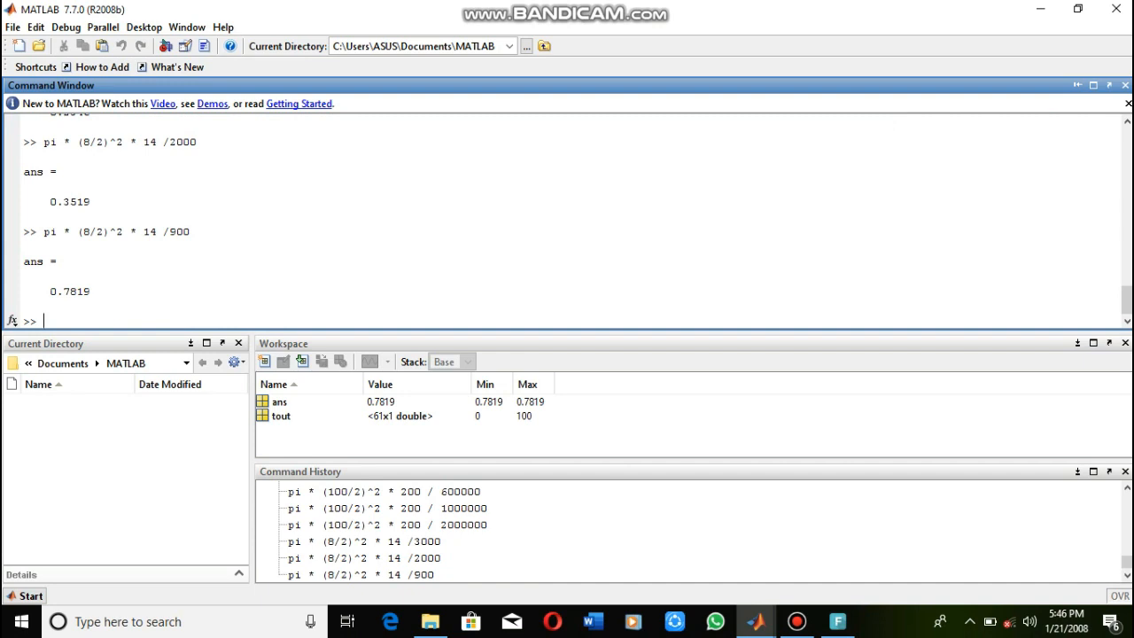
# Re-evaluate the flow expression with the divisor changed to 300.
pyautogui.press('Up')
pyautogui.press('Left')
pyautogui.press('Left')
pyautogui.press('BackSpace')
pyautogui.write('3')
pyautogui.press('Return')
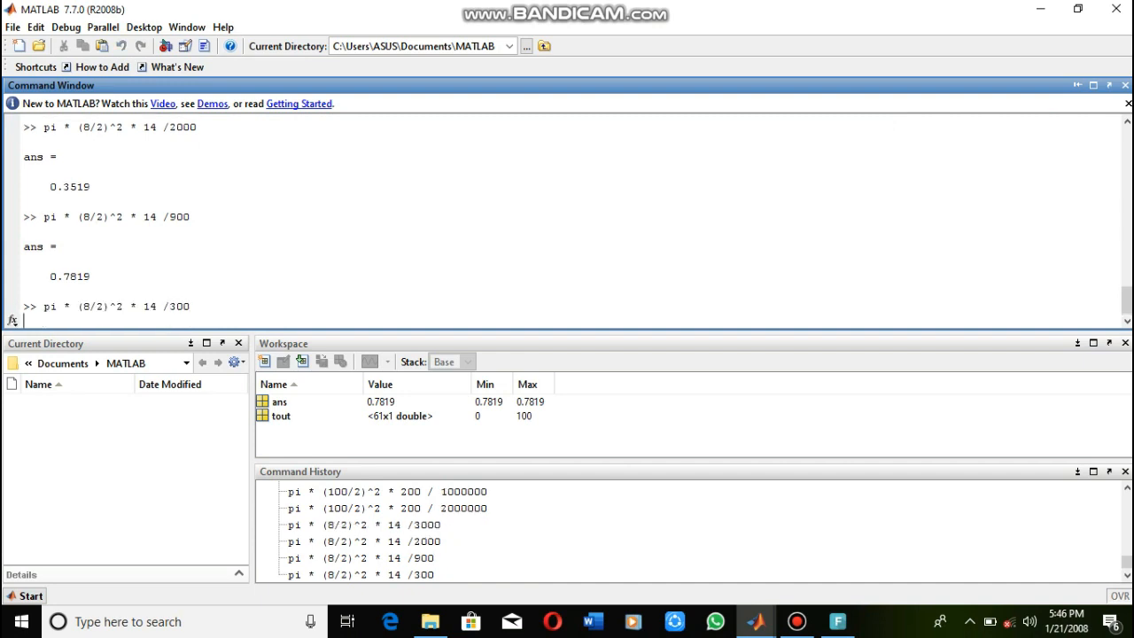
# Evaluate pi * (8/2)^2 * 14 /600 by editing the previous command, and copy the resulting value.
pyautogui.press('Up')
pyautogui.press('Left')
pyautogui.press('Left')
pyautogui.press('BackSpace')
pyautogui.write('6')
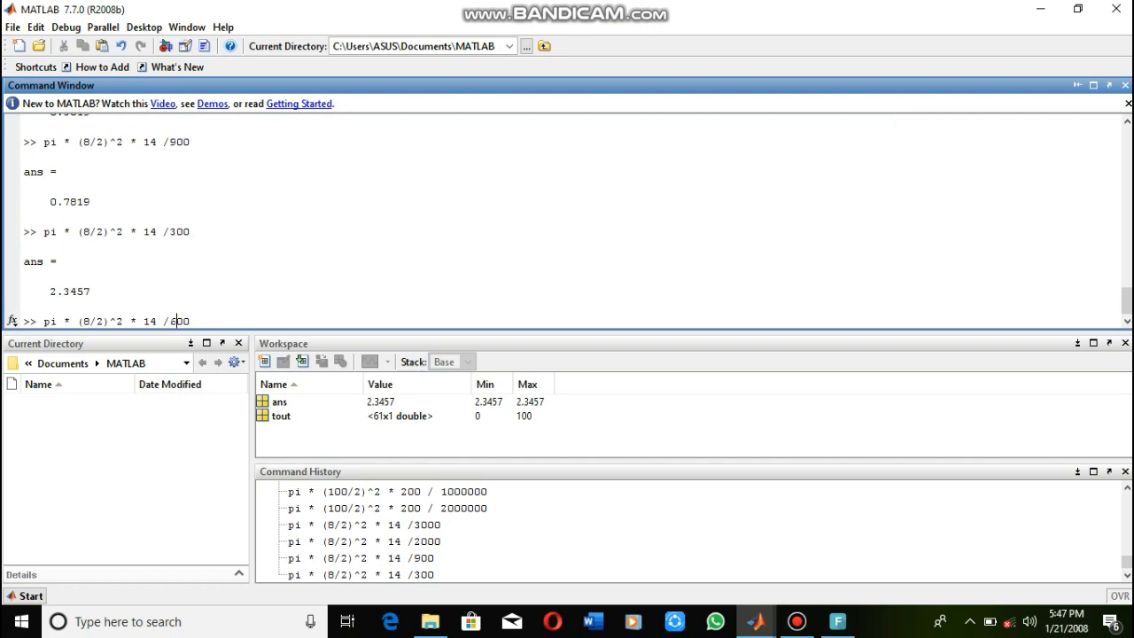
pyautogui.press('Return')
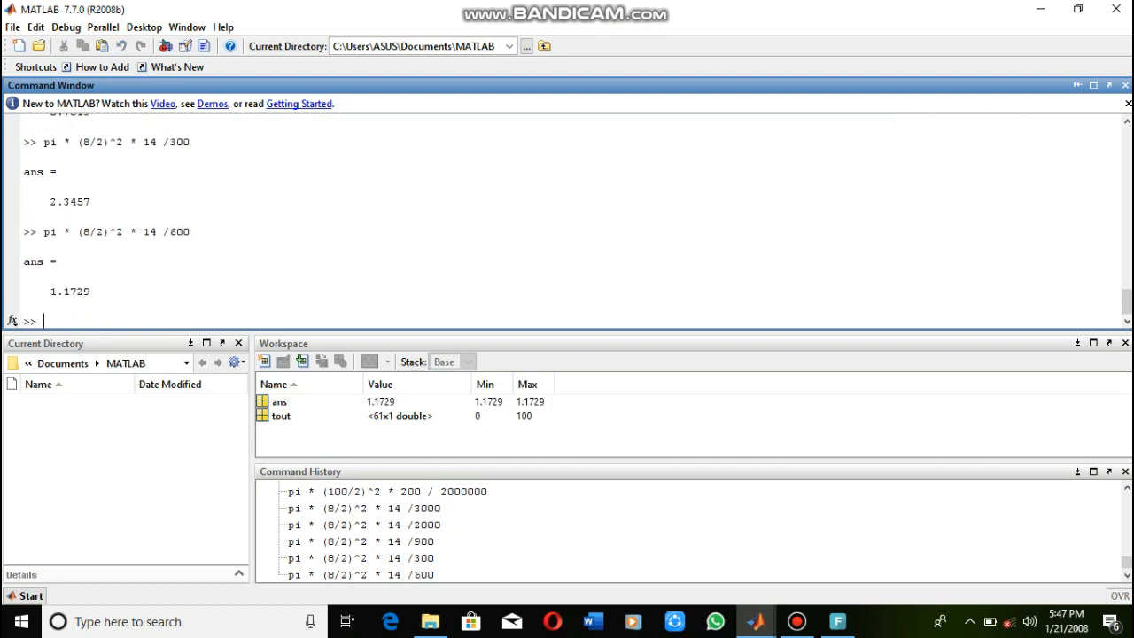
pyautogui.moveTo(92, 292); pyautogui.dragTo(50, 292)
pyautogui.hotkey('ctrl', 'c')
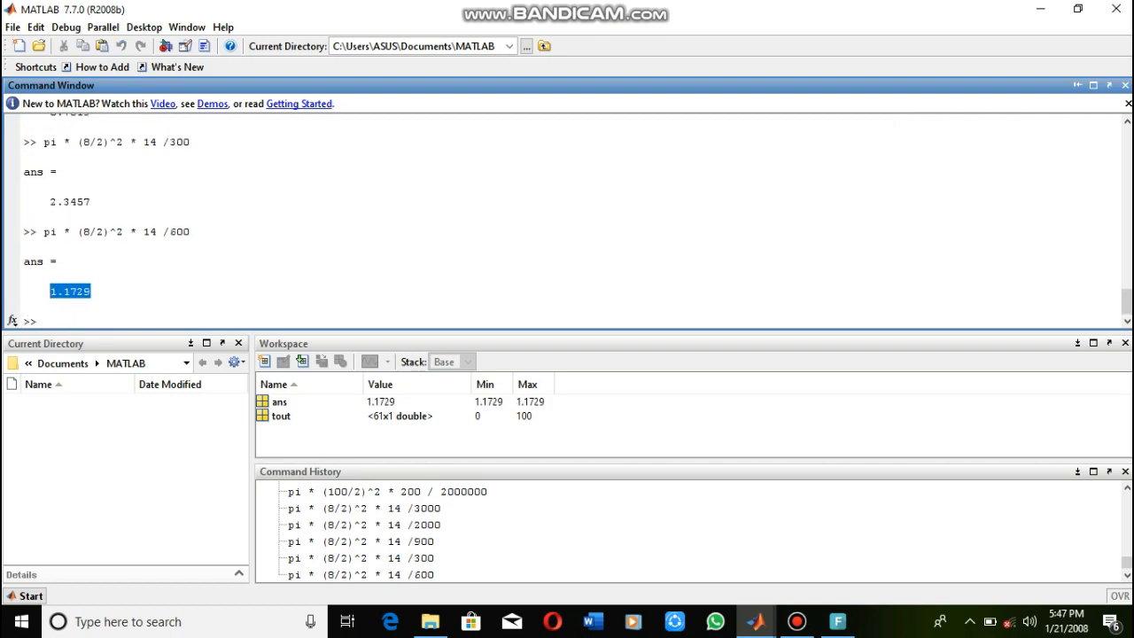
# Switch to the Simulink model and set the qin block's constant value to the copied 1.1729.
pyautogui.hotkey('alt', 'Tab')
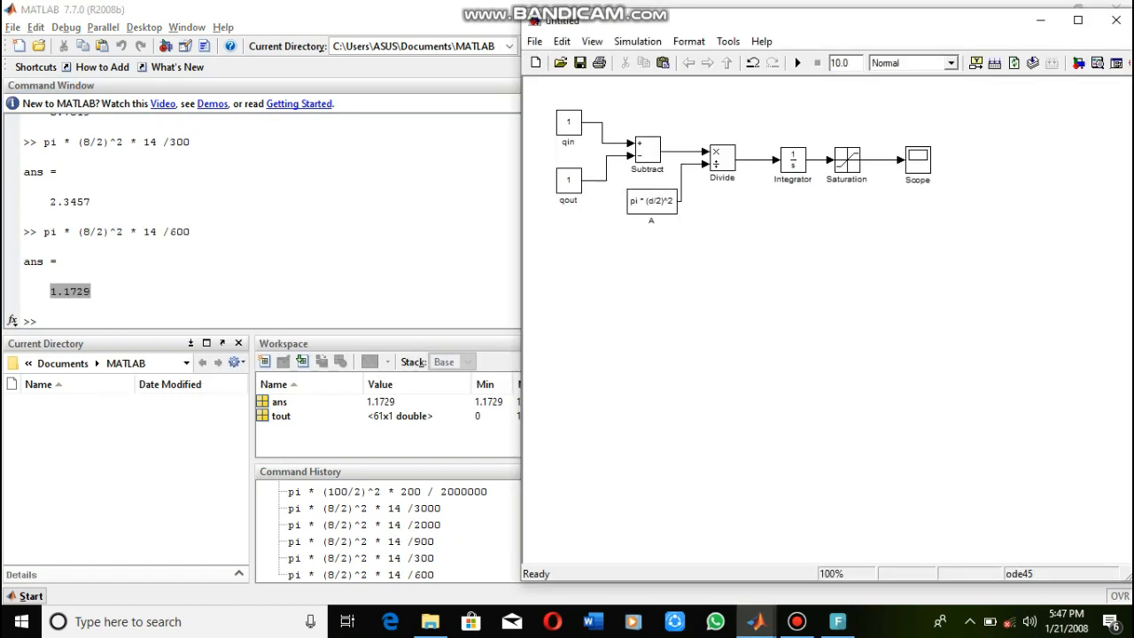
pyautogui.doubleClick(569, 122)
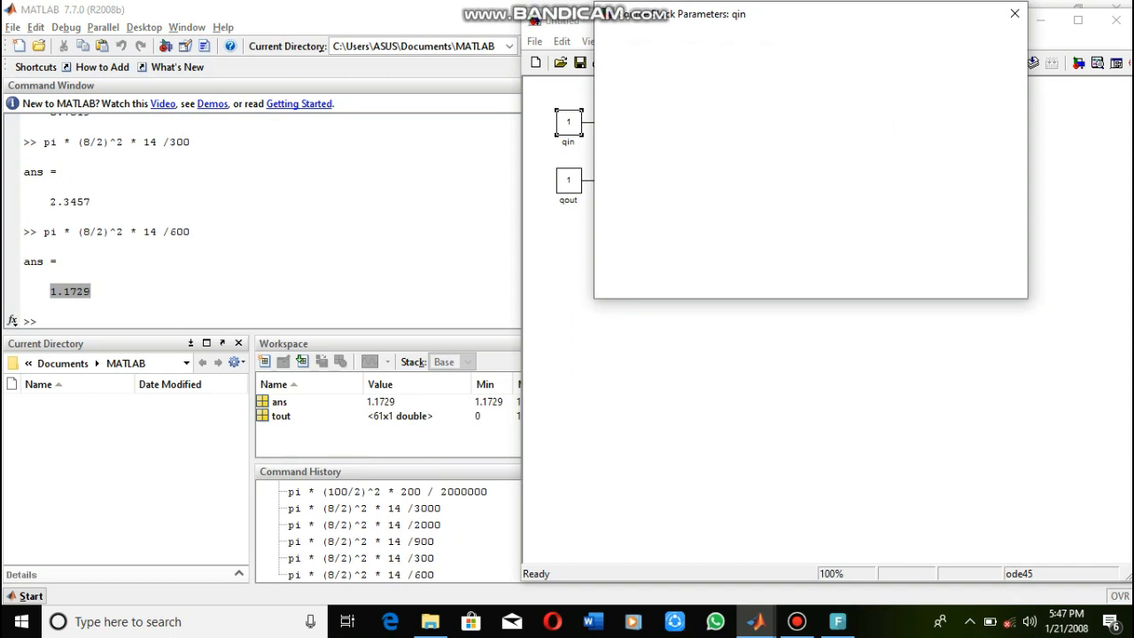
pyautogui.hotkey('ctrl', 'a')
pyautogui.press('BackSpace')
pyautogui.hotkey('ctrl', 'v')
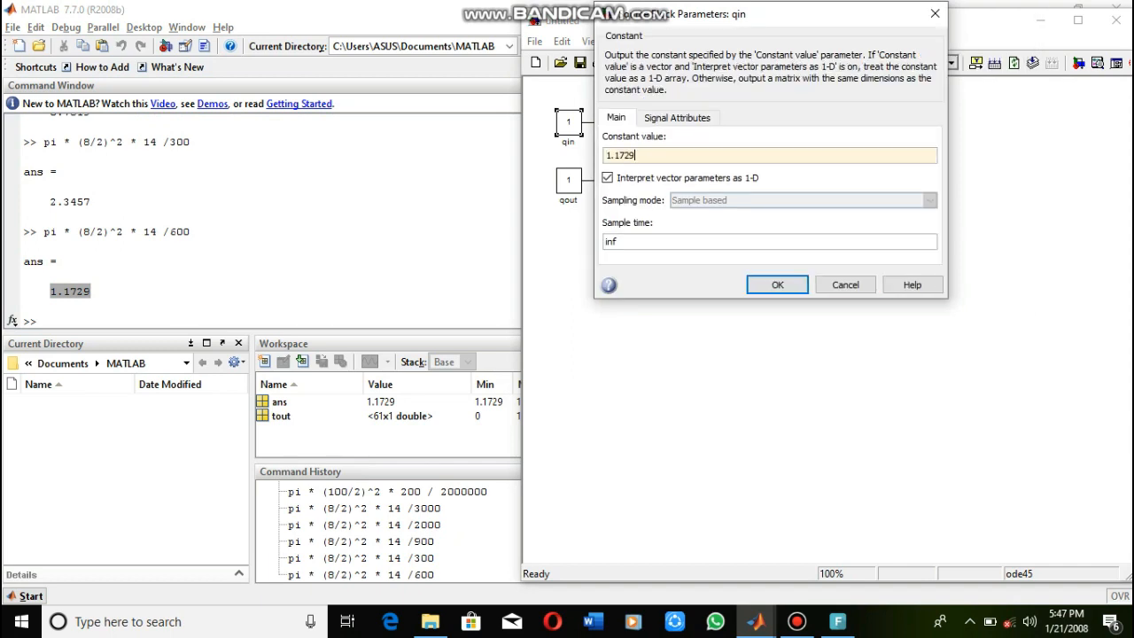
pyautogui.press('Return')
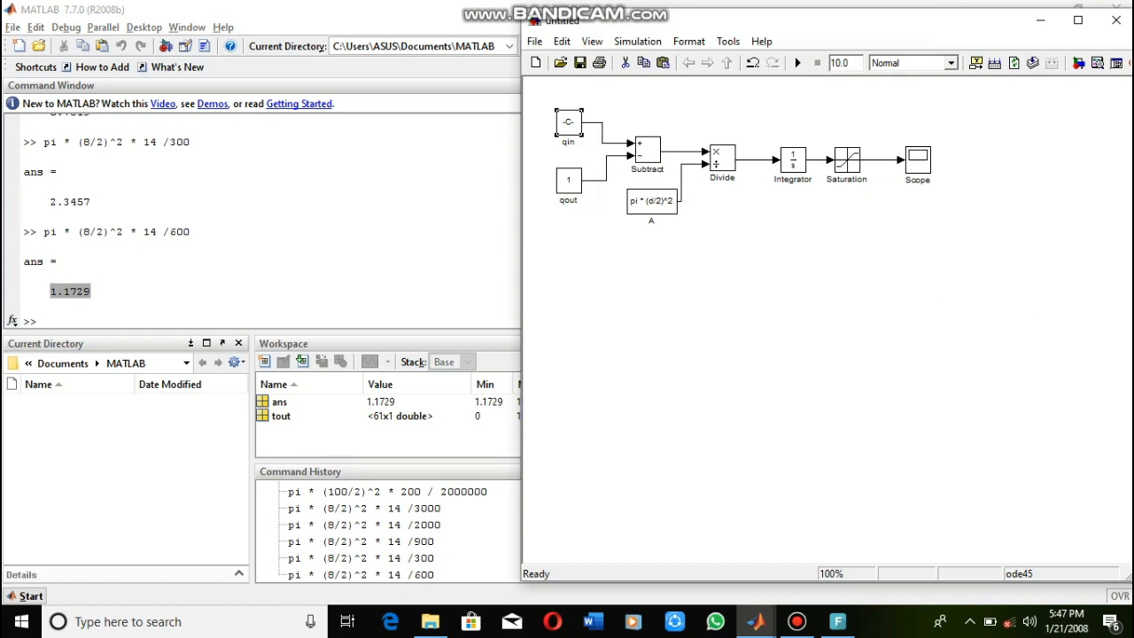
# Widen the qin block so its value fits, and widen the qout block slightly.
pyautogui.moveTo(557, 135); pyautogui.dragTo(540, 135)
pyautogui.click(602, 266)
pyautogui.click(569, 181)
pyautogui.moveTo(557, 193)
pyautogui.mouseDown()
pyautogui.moveTo(566, 186)
pyautogui.moveTo(538, 186)
pyautogui.moveTo(548, 192)
pyautogui.mouseUp()
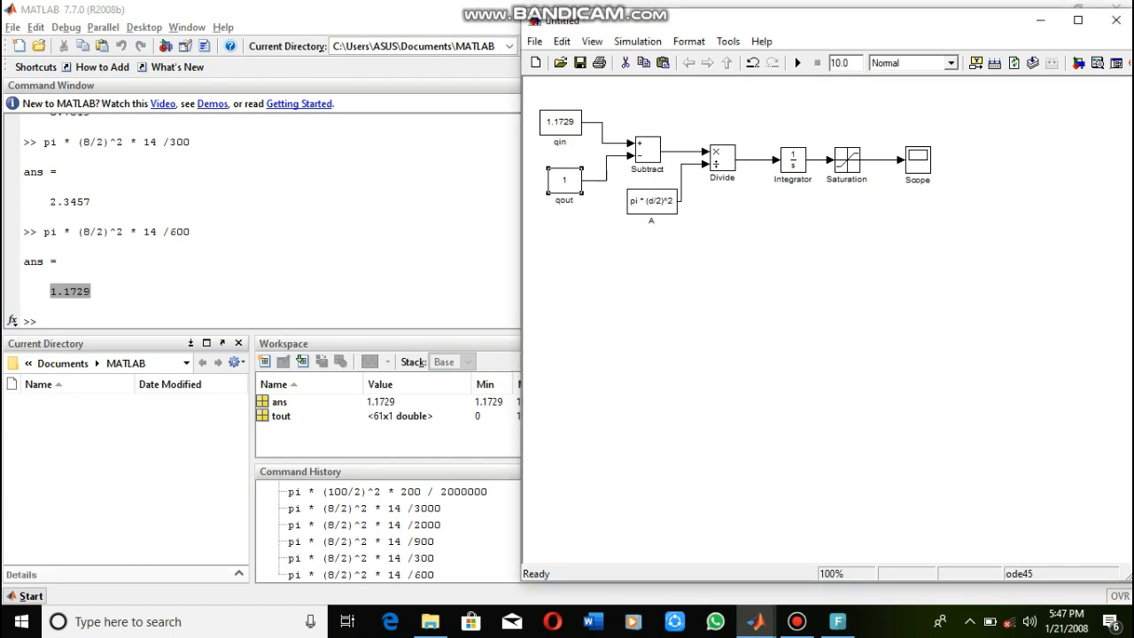
# Set the qout block's constant value to 0.
pyautogui.doubleClick(565, 180)
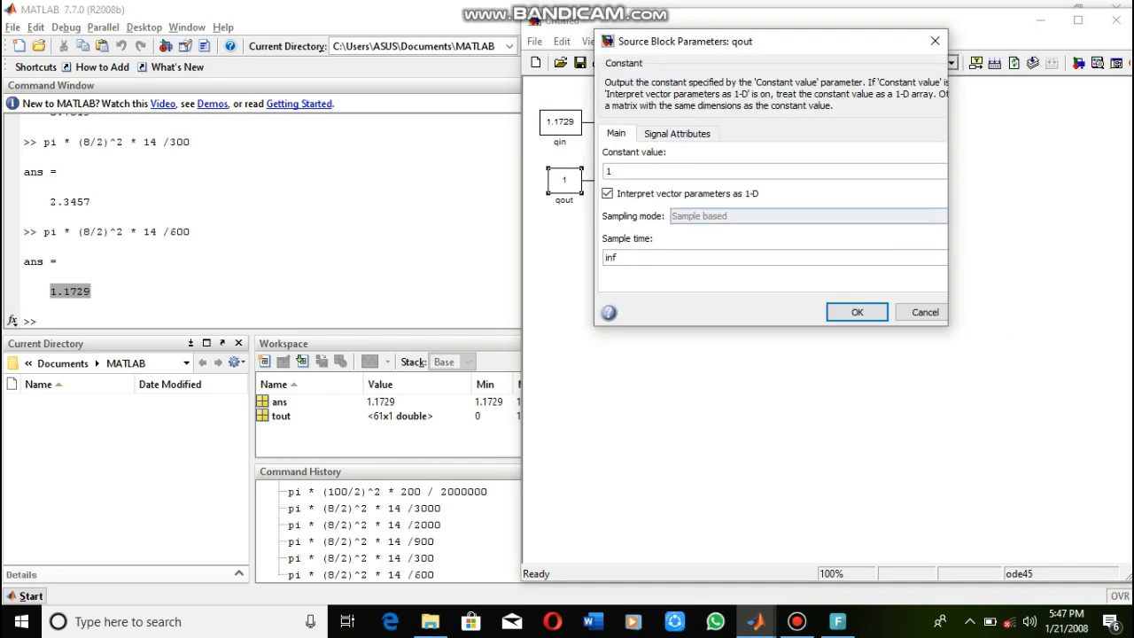
pyautogui.press('BackSpace')
pyautogui.write('0')
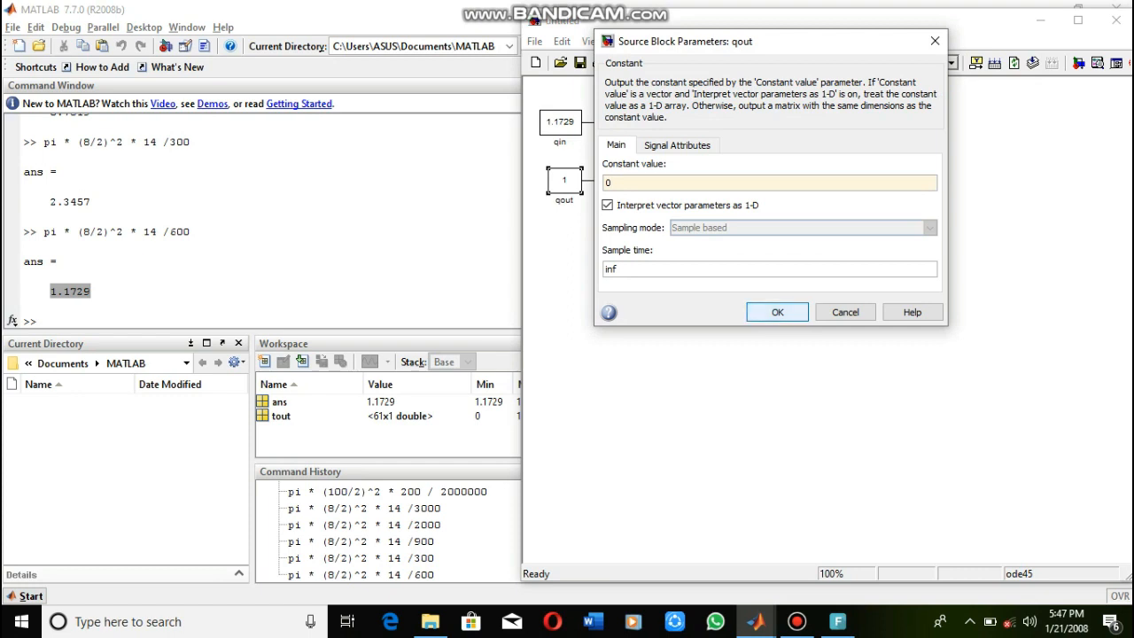
pyautogui.click(777, 312)
# Group the Subtract, Divide, A, Integrator and Saturation blocks into a subsystem.
pyautogui.moveTo(598, 106); pyautogui.dragTo(880, 262)
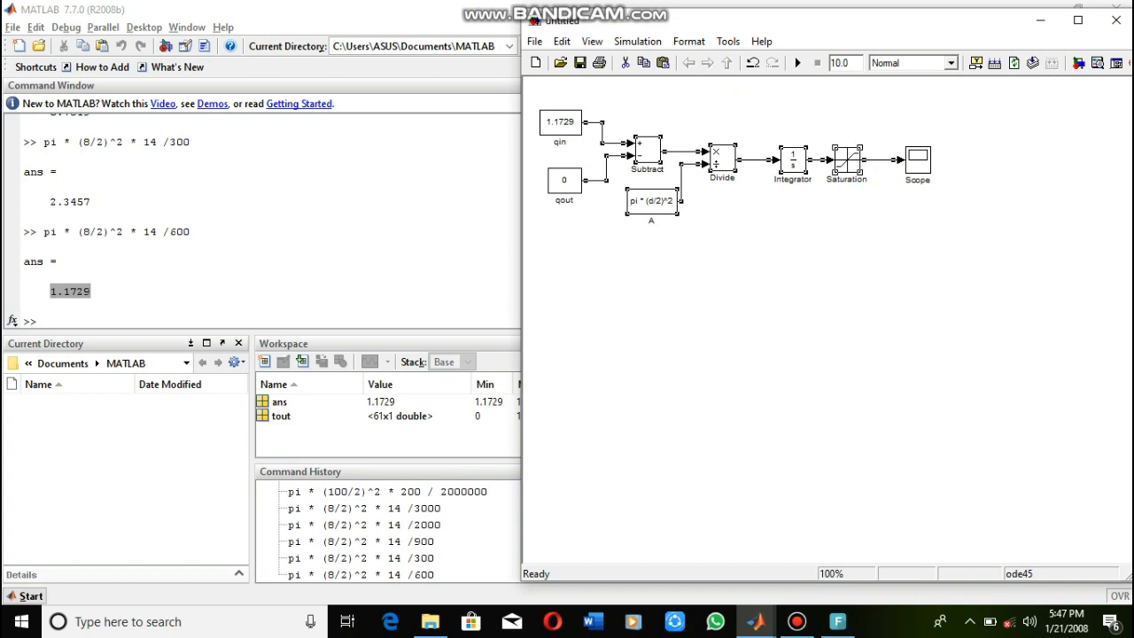
pyautogui.rightClick(838, 162)
pyautogui.click(907, 252)
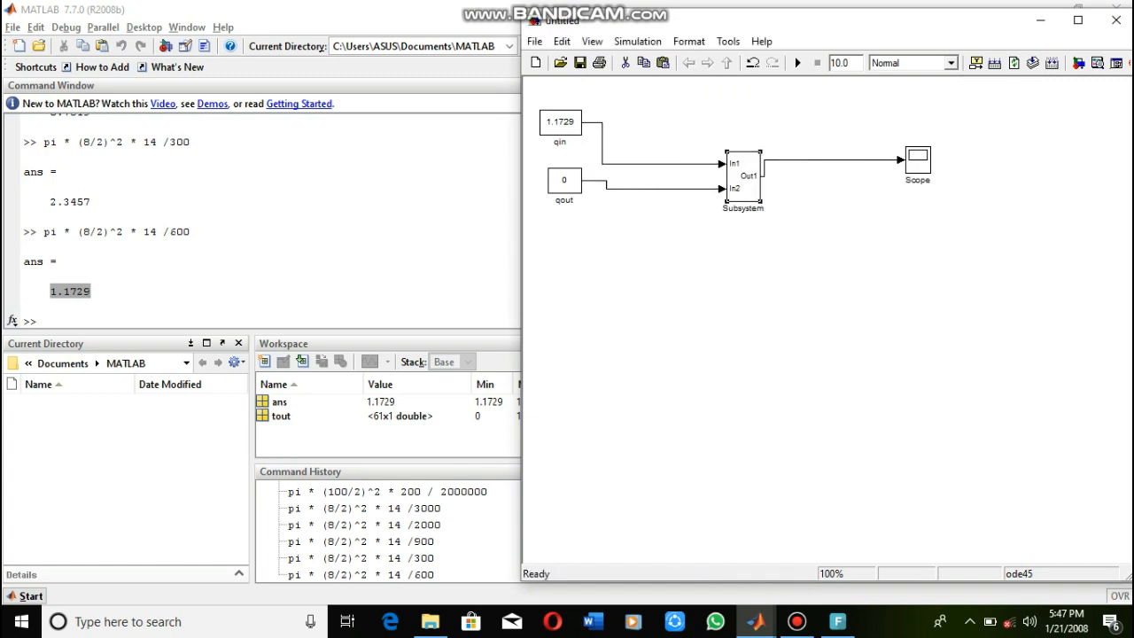
# Rename the new subsystem block to Tangki.
pyautogui.click(761, 208)
pyautogui.press('BackSpace')
pyautogui.press('BackSpace')
pyautogui.press('BackSpace')
pyautogui.press('BackSpace')
pyautogui.press('BackSpace')
pyautogui.press('BackSpace')
pyautogui.press('BackSpace')
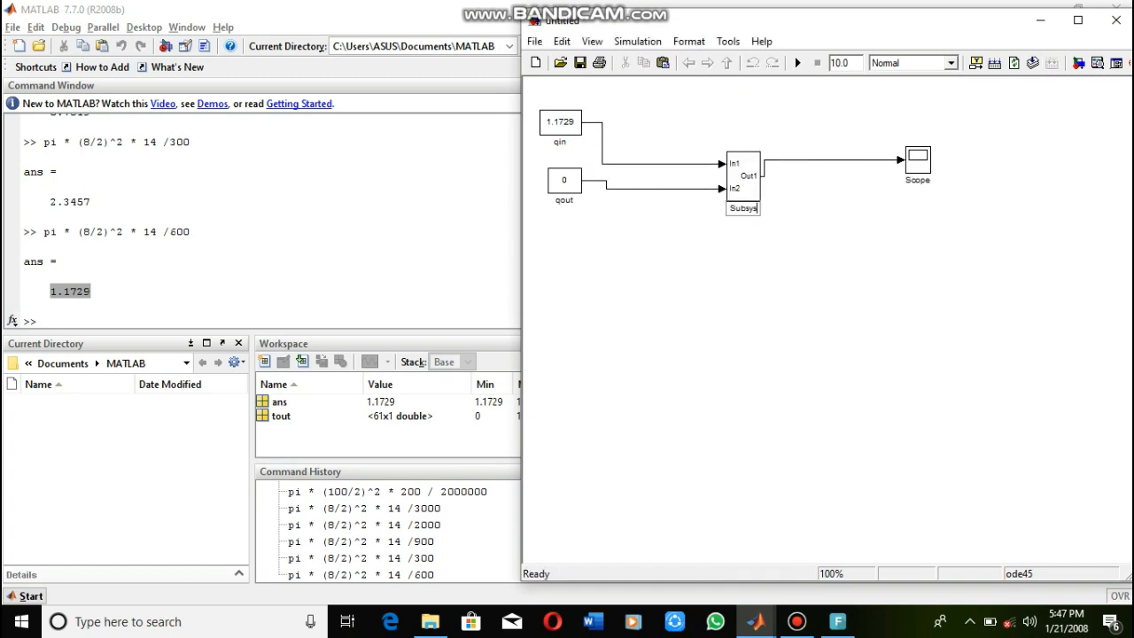
pyautogui.press('BackSpace')
pyautogui.press('BackSpace')
pyautogui.write('Tangki')
# Open the Tangki subsystem and move the In2 port down so it is clear of In1.
pyautogui.doubleClick(742, 177)
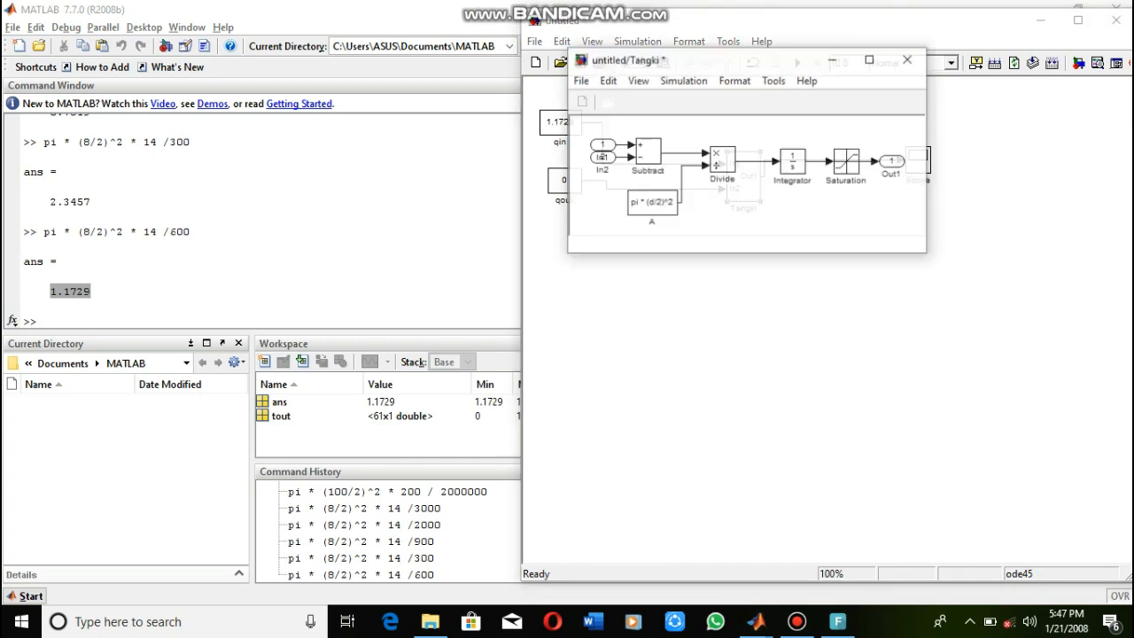
pyautogui.moveTo(602, 157); pyautogui.dragTo(602, 186)
pyautogui.press('Up')
pyautogui.press('Left')
# Rename the subsystem's input ports In1 and In2 to qin and qout.
pyautogui.click(605, 158)
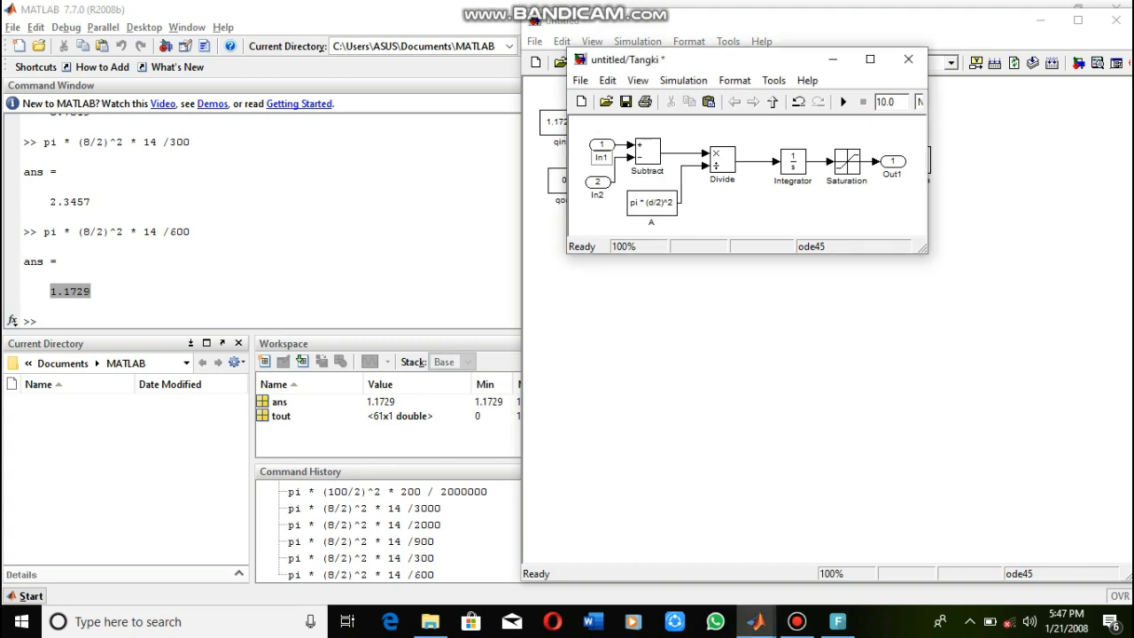
pyautogui.press('BackSpace')
pyautogui.press('BackSpace')
pyautogui.press('BackSpace')
pyautogui.write('qin')
pyautogui.click(600, 195)
pyautogui.press('BackSpace')
pyautogui.press('BackSpace')
pyautogui.press('Delete')
pyautogui.write('qout')
pyautogui.press('Escape')
# Rename the subsystem's output port Out1 to h and close the subsystem window.
pyautogui.click(897, 174)
pyautogui.press('BackSpace')
pyautogui.press('BackSpace')
pyautogui.press('BackSpace')
pyautogui.press('BackSpace')
pyautogui.write('h')
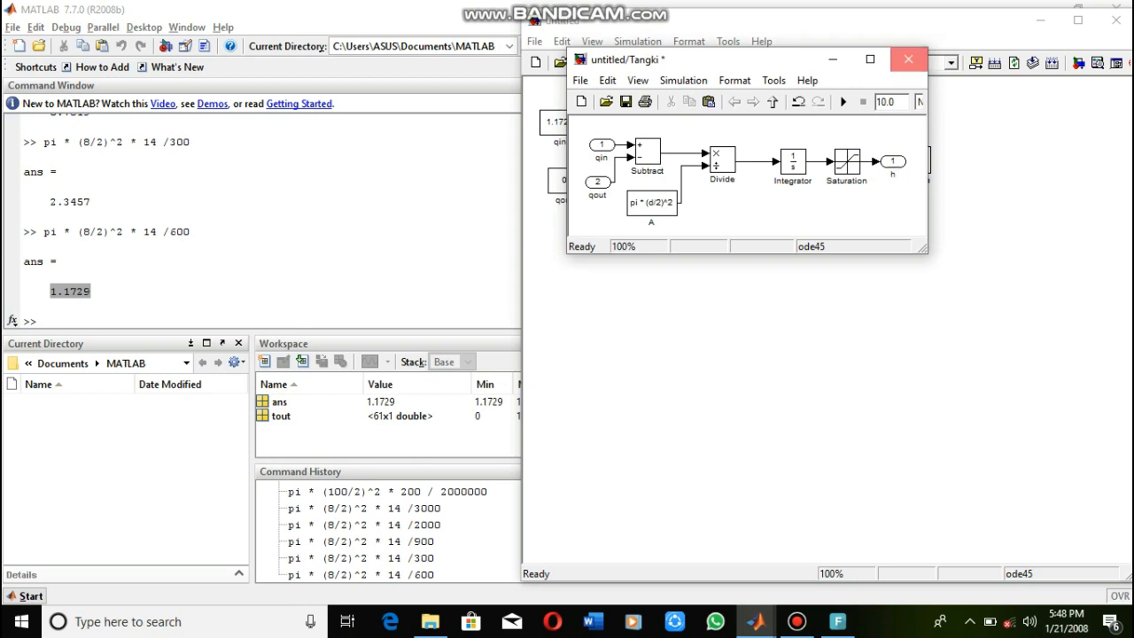
pyautogui.click(908, 59)
# Move the Tangki block next to the constant blocks and bring the Scope close, level with Tangki's output.
pyautogui.moveTo(691, 254); pyautogui.dragTo(698, 167)
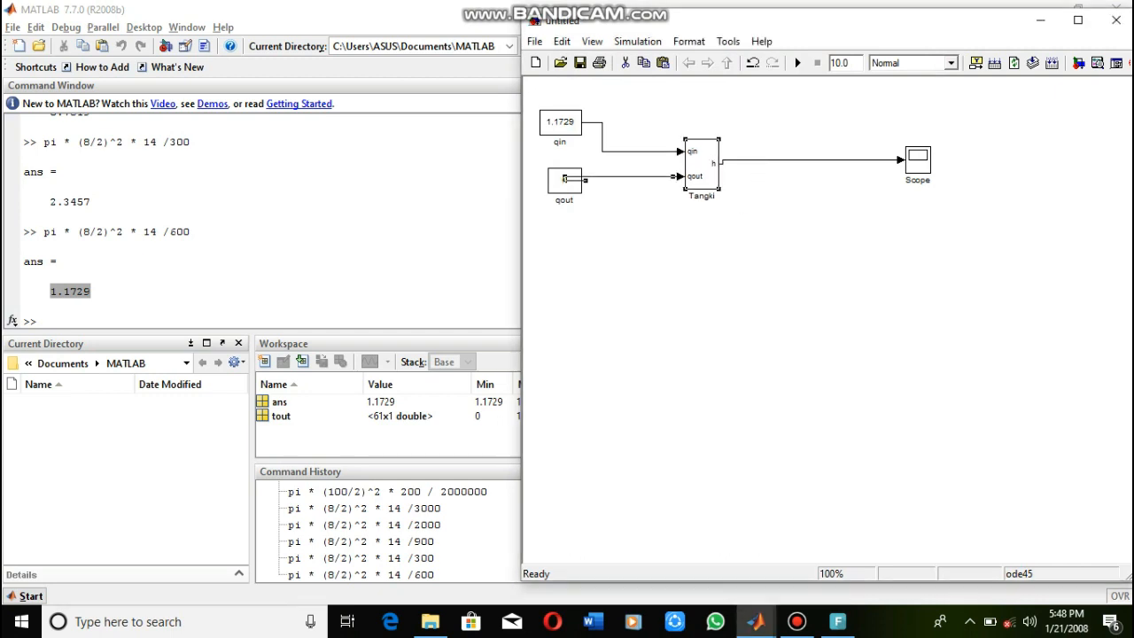
pyautogui.hotkey('ctrl', 'z')
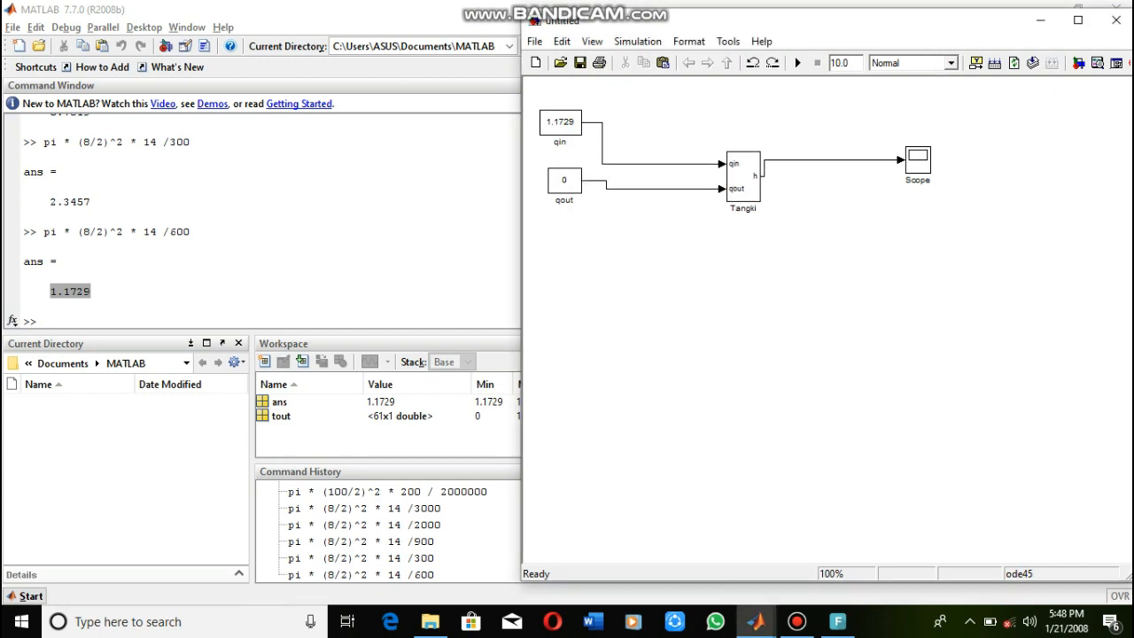
pyautogui.moveTo(743, 177); pyautogui.dragTo(631, 152)
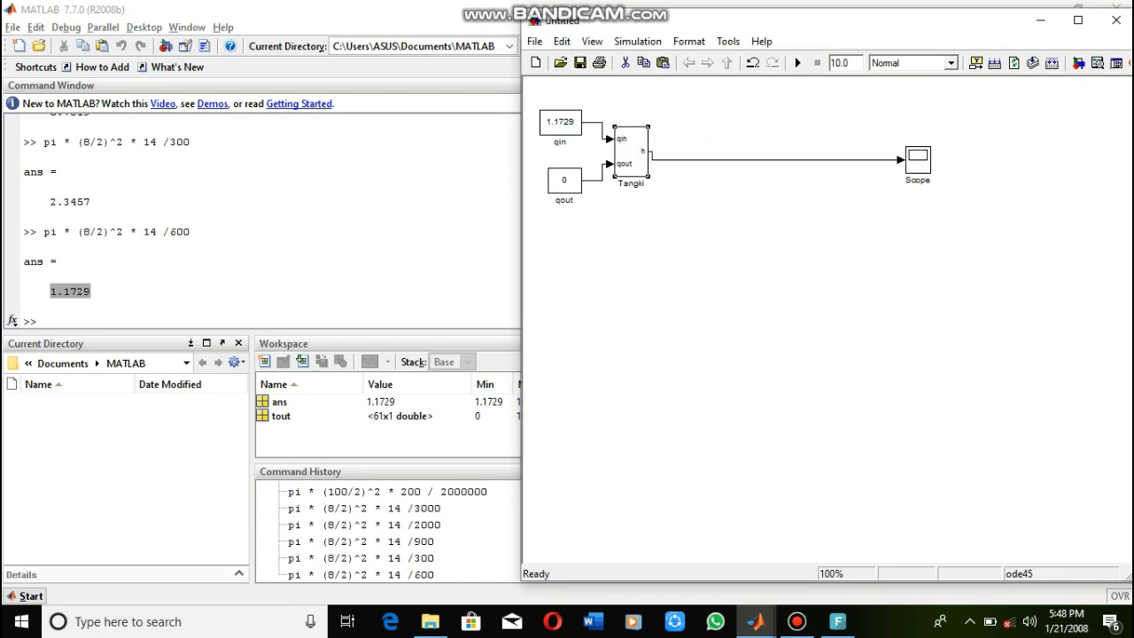
pyautogui.moveTo(918, 159); pyautogui.dragTo(726, 151)
# Shift the Tangki block and the Scope horizontally away from the constants to spread out the layout.
pyautogui.moveTo(606, 106); pyautogui.dragTo(667, 199)
pyautogui.press('Right')
pyautogui.press('Right')
pyautogui.press('Right')
pyautogui.press('Right')
pyautogui.press('Right')
pyautogui.press('Right')
pyautogui.press('Right')
pyautogui.press('Right')
pyautogui.press('Right')
pyautogui.press('Right')
pyautogui.moveTo(726, 151); pyautogui.dragTo(814, 151)
pyautogui.press('Right')
pyautogui.press('Right')
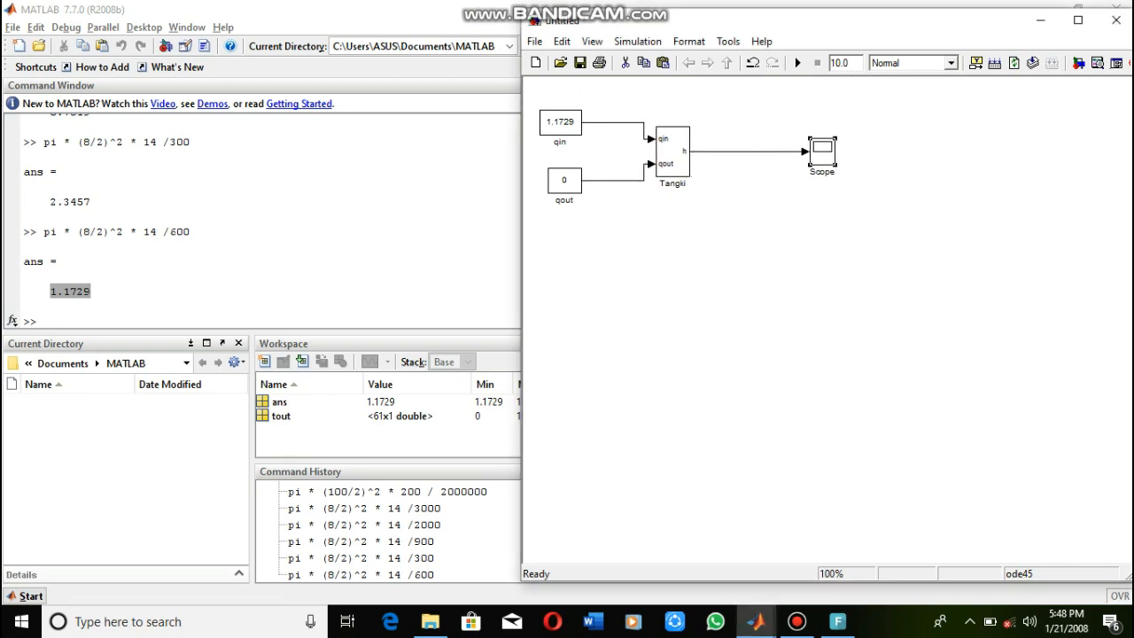
# Move the Tangki block closer to the Scope, keeping its output line straight, and deselect it.
pyautogui.moveTo(672, 152); pyautogui.dragTo(703, 152)
pyautogui.press('Right')
pyautogui.press('Right')
pyautogui.press('Right')
pyautogui.press('Right')
pyautogui.press('Right')
pyautogui.press('Right')
pyautogui.press('Right')
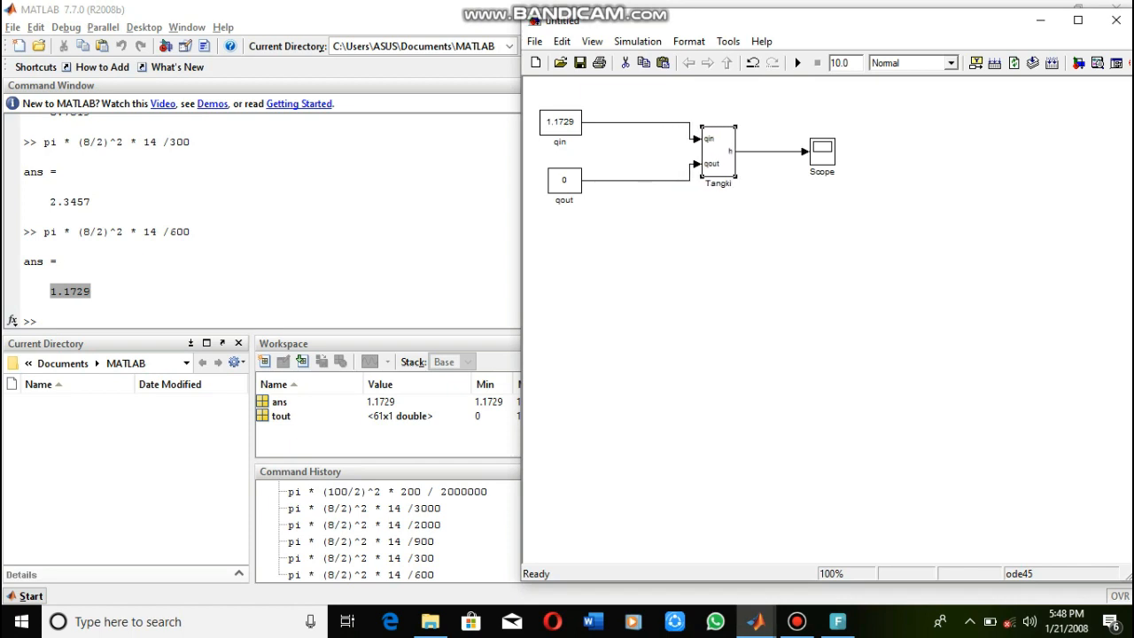
pyautogui.click(752, 257)
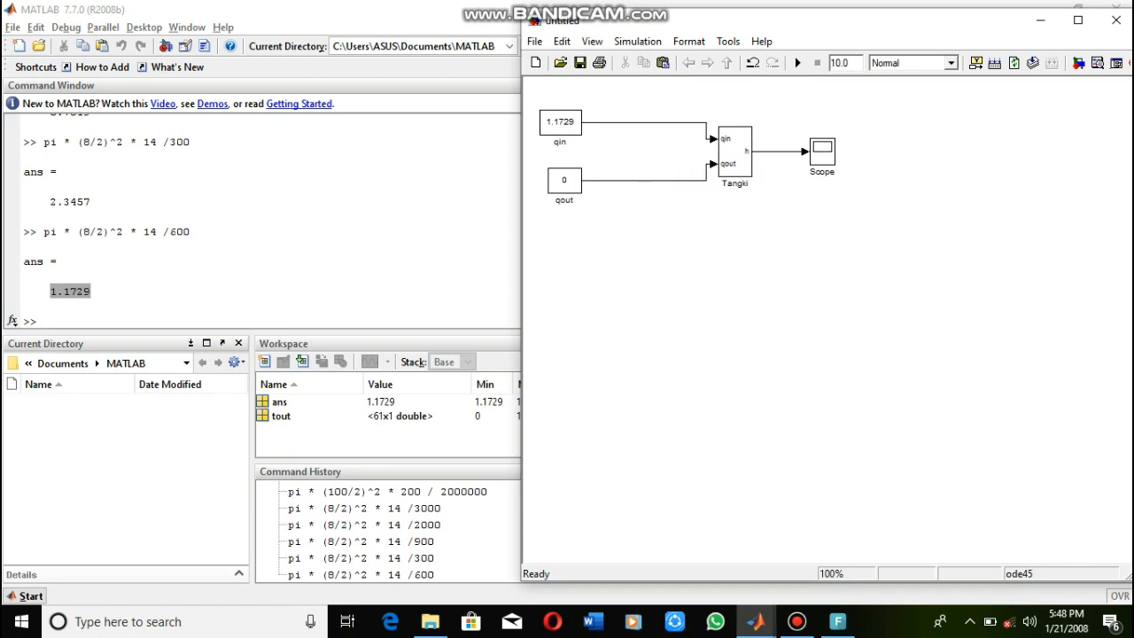
# Start a mask for the Tangki subsystem and add three empty dialog parameters.
pyautogui.rightClick(721, 151)
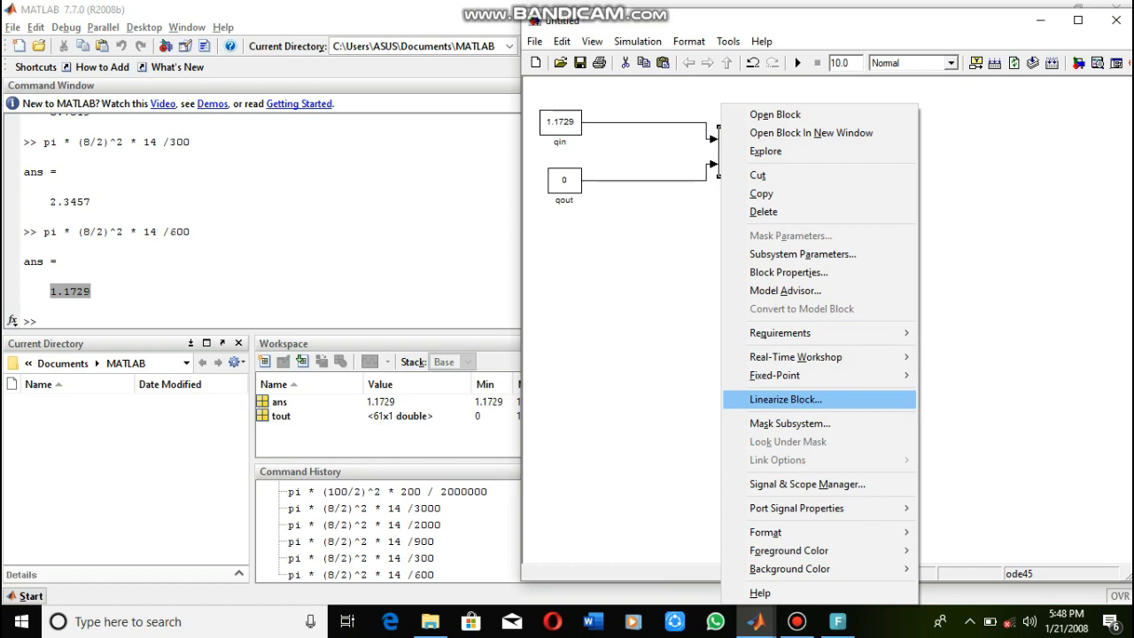
pyautogui.click(789, 424)
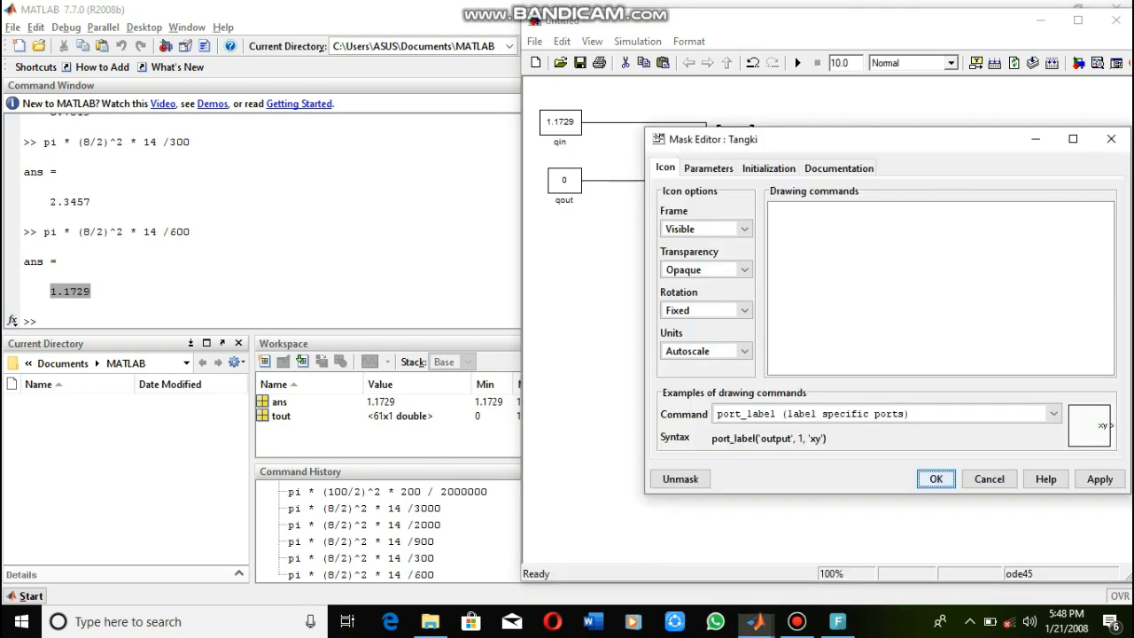
pyautogui.click(708, 167)
pyautogui.click(670, 209)
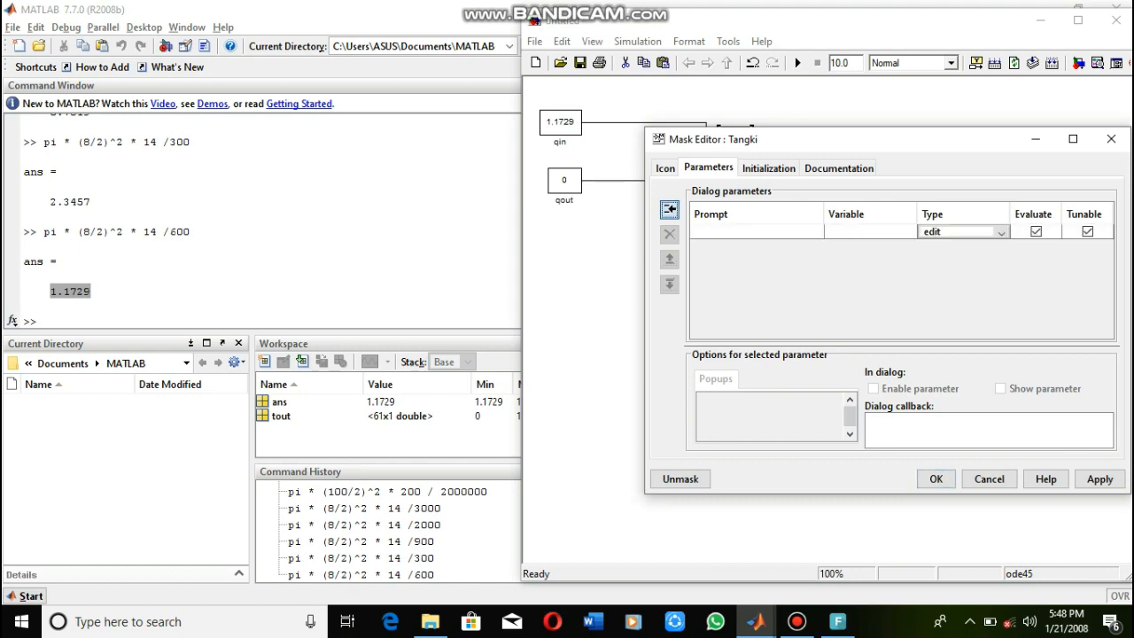
pyautogui.click(670, 209)
pyautogui.click(670, 209)
# Name the three mask parameter variables d, h0 and hmax.
pyautogui.click(864, 233)
pyautogui.write('d')
pyautogui.press('Return')
pyautogui.write('h0')
pyautogui.press('Return')
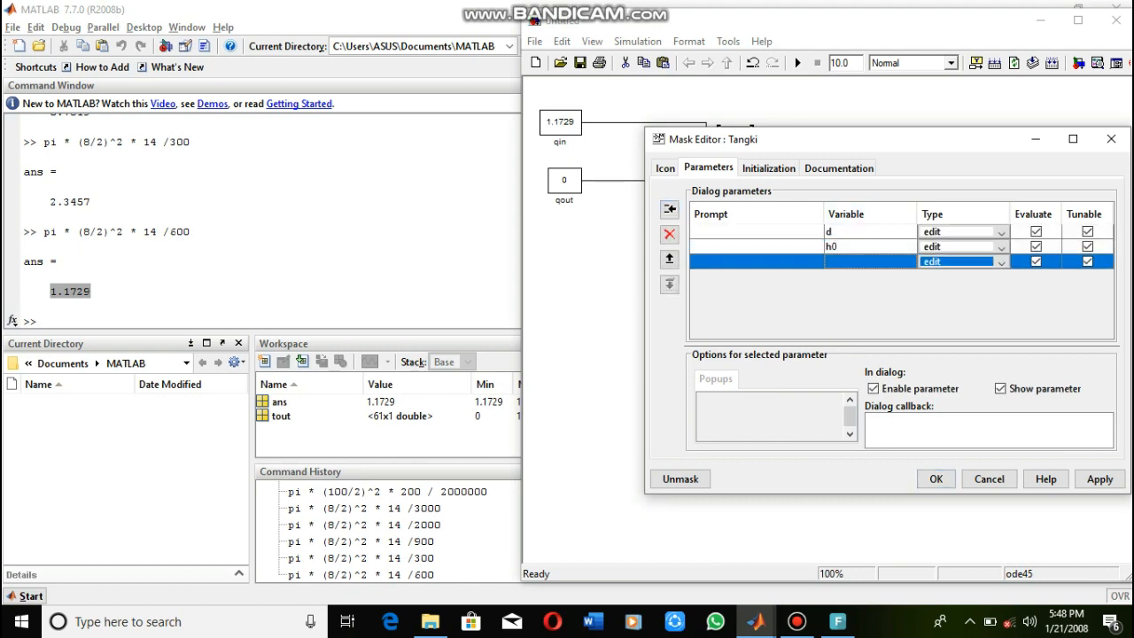
pyautogui.write('hmax')
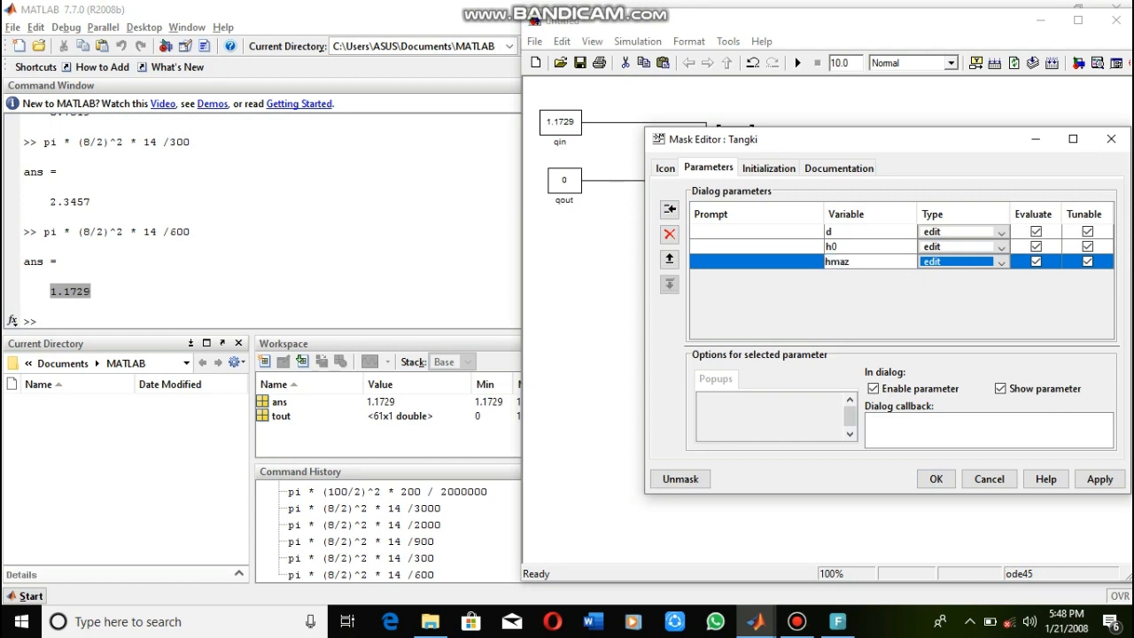
# Give the mask variable d the prompt "Diameter Tangki (m)".
pyautogui.click(756, 232)
pyautogui.write('Diamte')
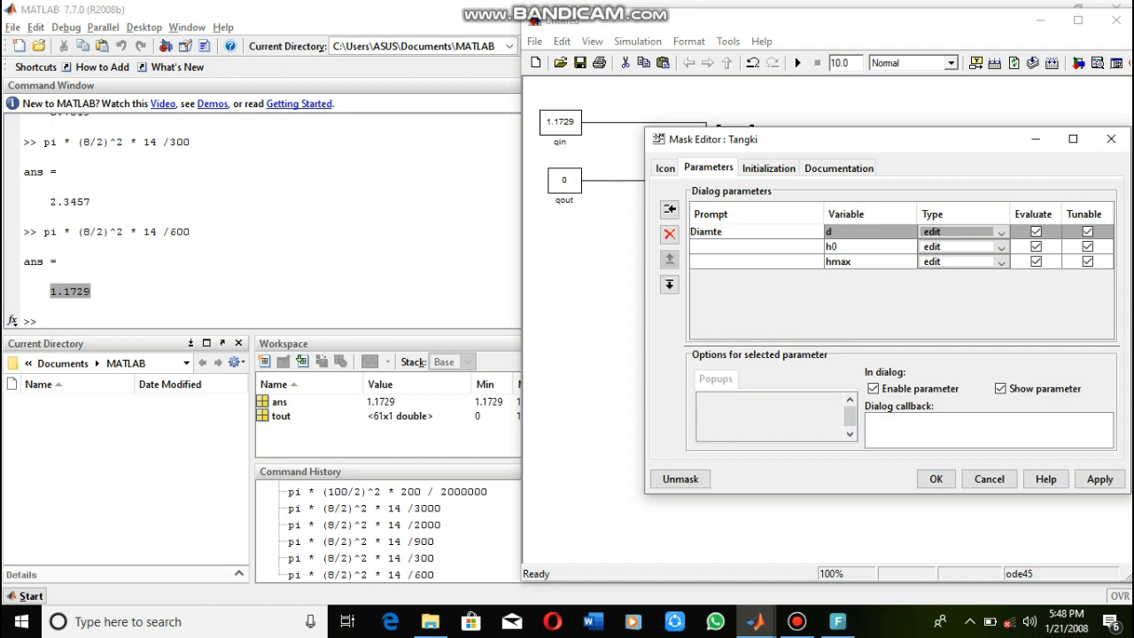
pyautogui.press('BackSpace')
pyautogui.press('BackSpace')
pyautogui.write('eter Tangki (m)')
pyautogui.press('Return')
# Enter the prompts "Level mula-mula (m)" for h0 and "Tinggi Tangki (m)" for hmax.
pyautogui.write('Leb')
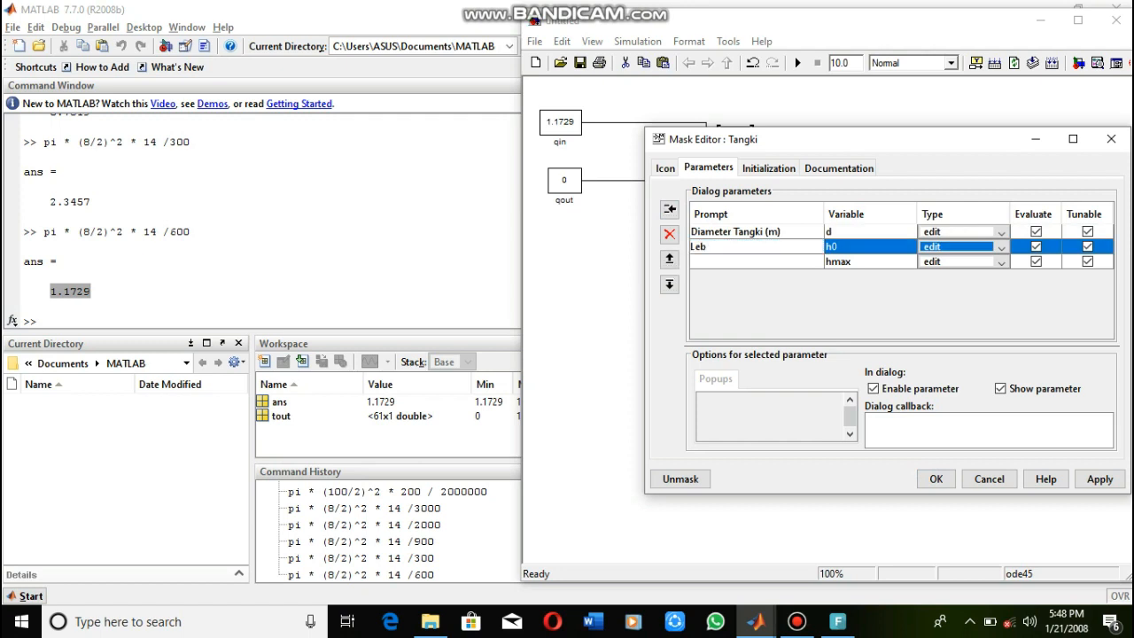
pyautogui.click(708, 246)
pyautogui.press('BackSpace')
pyautogui.write('vel')
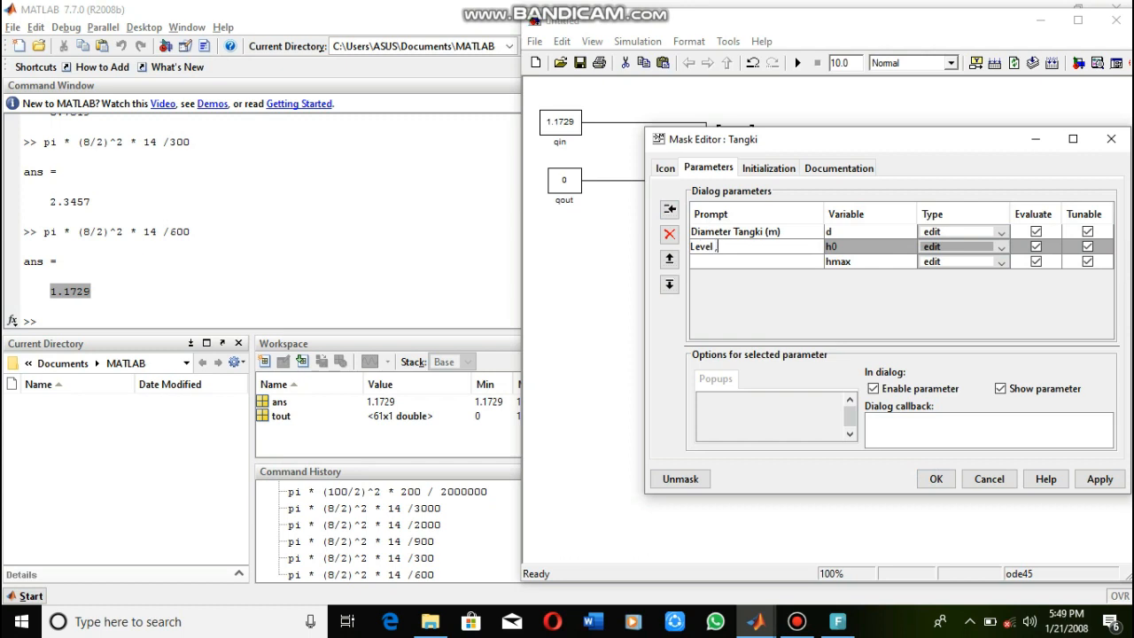
pyautogui.write(' mula-mula (m)')
pyautogui.click(757, 261)
pyautogui.write('Tinggi Tangki (m')
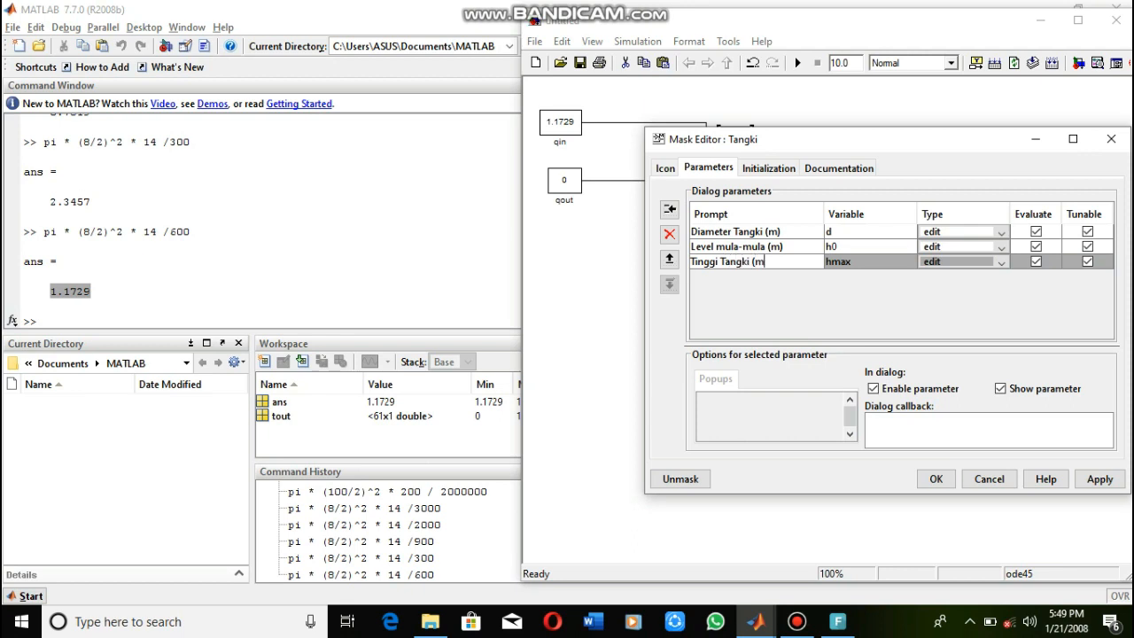
# Set the mask type to "Parameter Tangki" and its description to "Inputlah Nilai Parameter Tangki", and apply the mask.
pyautogui.click(839, 167)
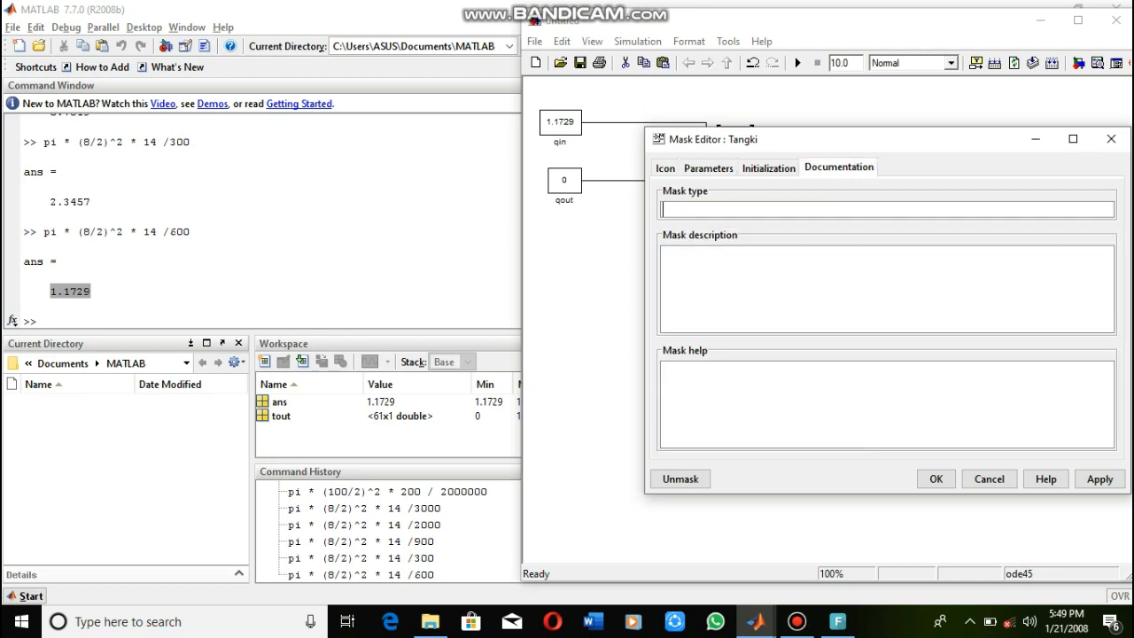
pyautogui.write('Parameter Tangki')
pyautogui.click(664, 254)
pyautogui.write('Inputl')
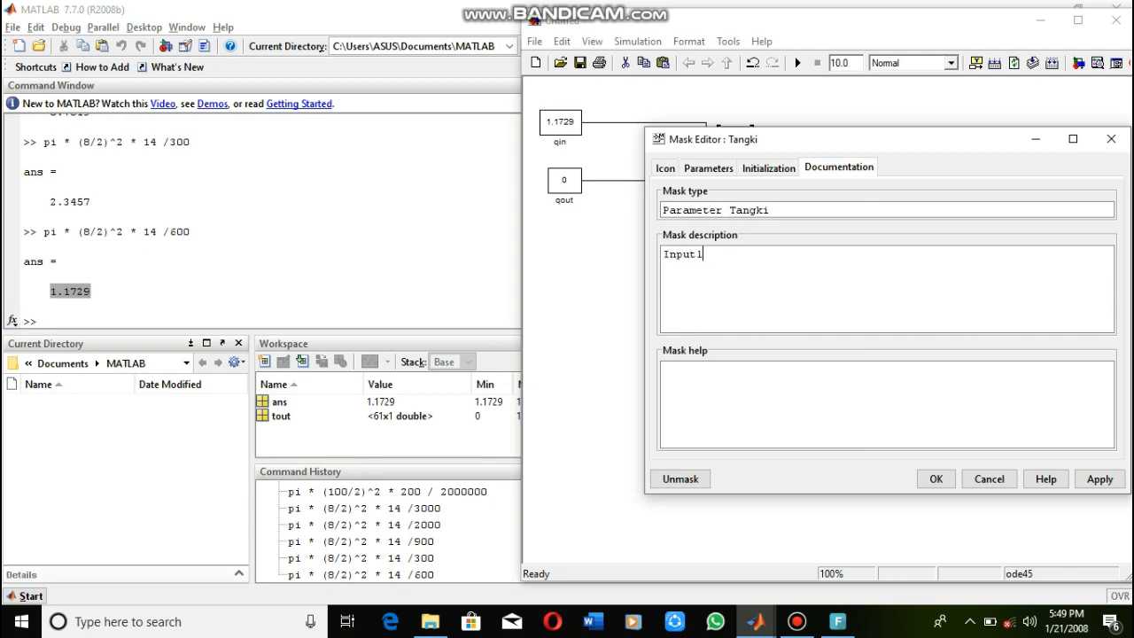
pyautogui.write('ah Nilai Parameter Tangki')
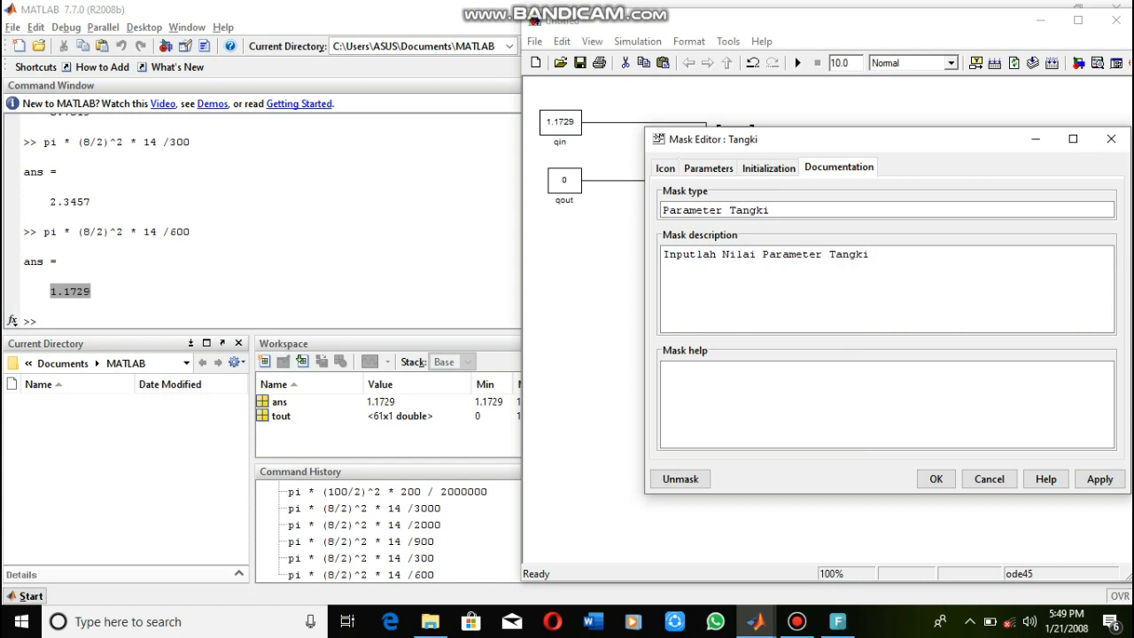
pyautogui.click(936, 479)
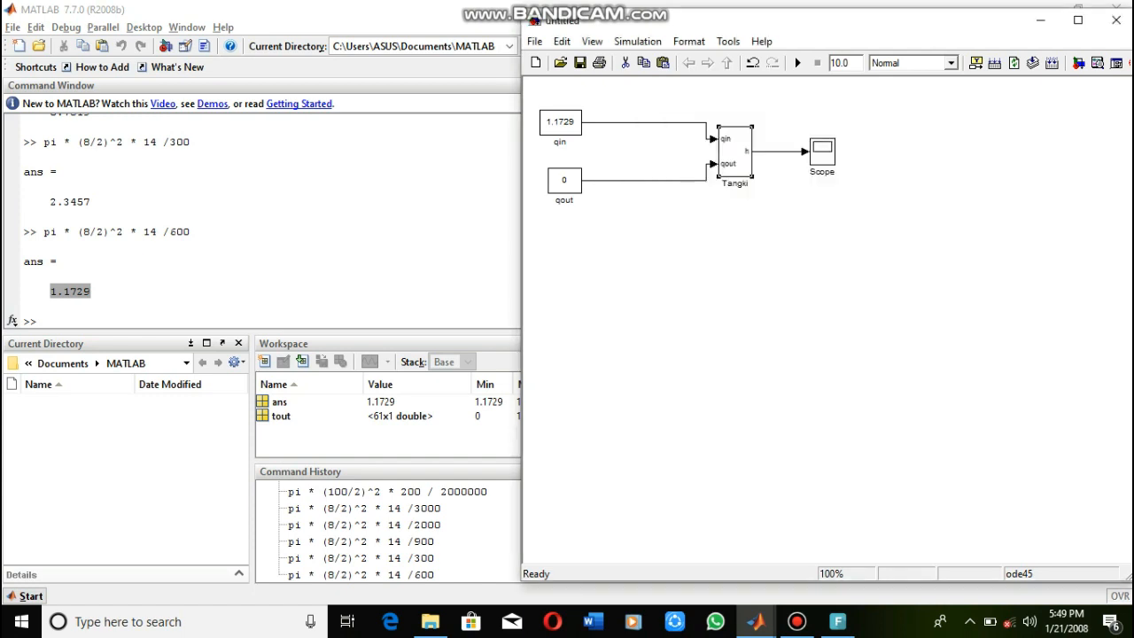
# Set the Tangki block's Diameter Tangki to 8 m and Tinggi Tangki to 14 m.
pyautogui.doubleClick(735, 151)
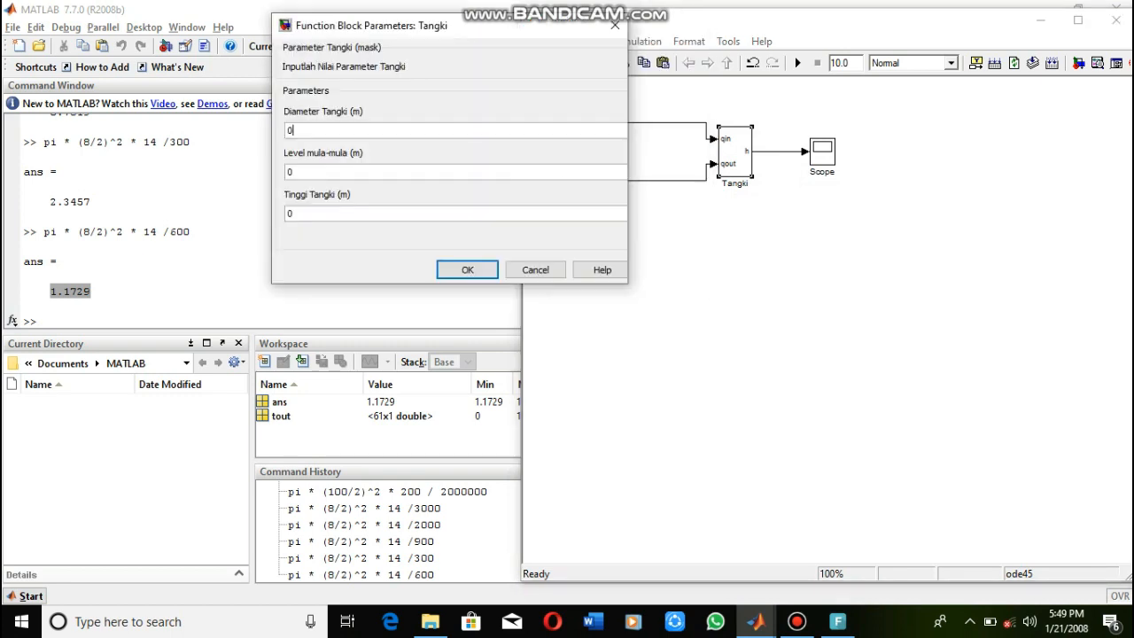
pyautogui.press('BackSpace')
pyautogui.write('8')
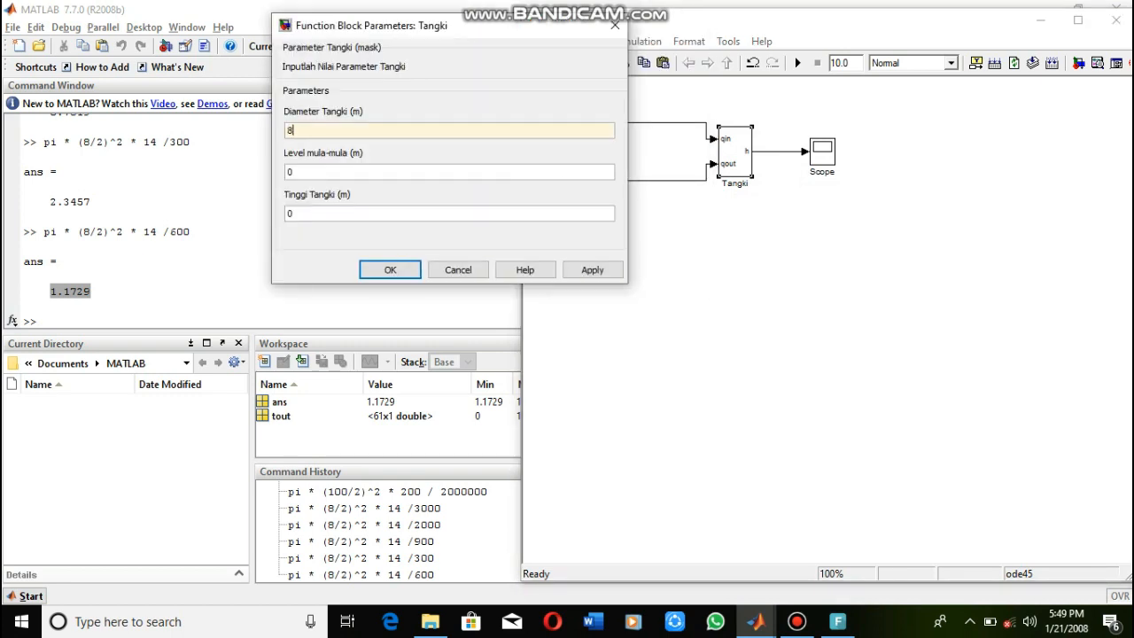
pyautogui.write('14')
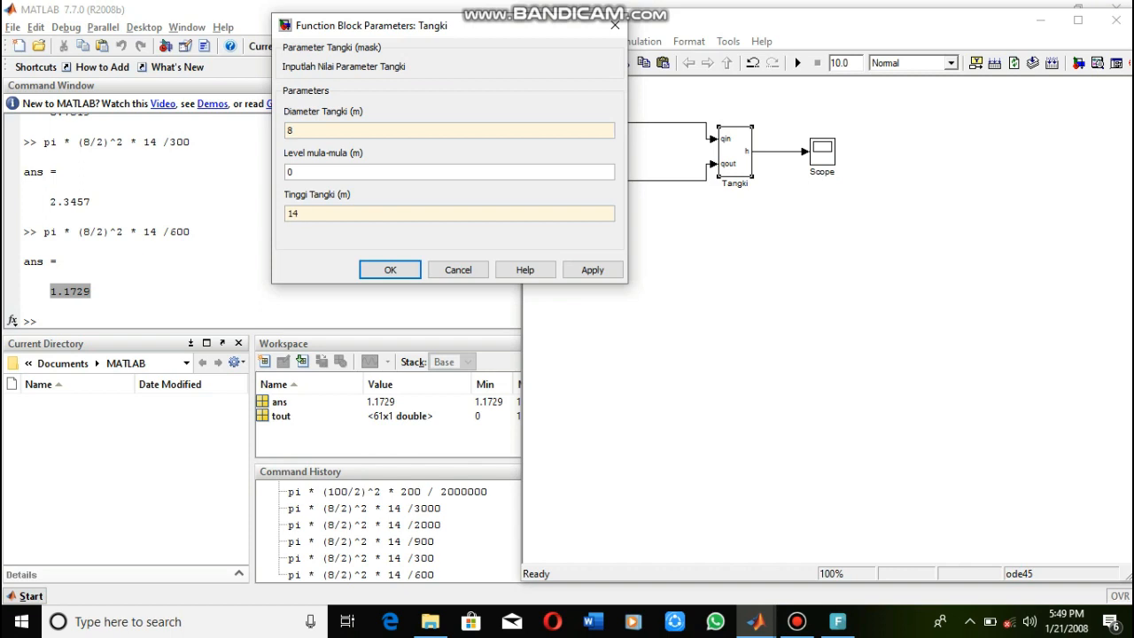
pyautogui.click(390, 270)
pyautogui.click(656, 275)
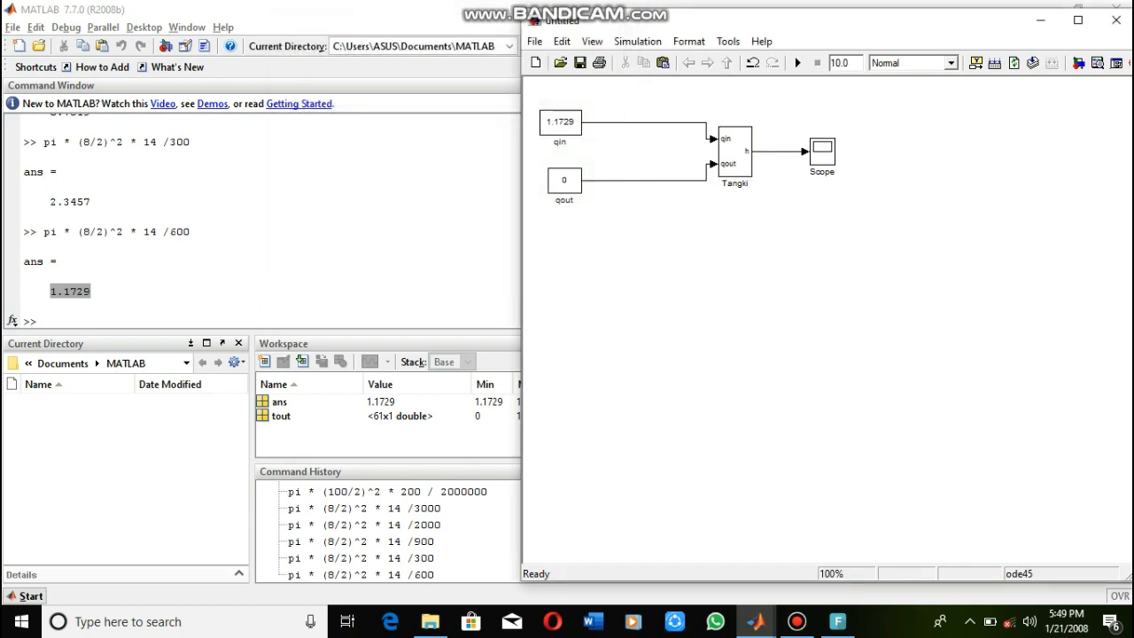
# Set the simulation stop time to 300 and run the model.
pyautogui.doubleClick(841, 63)
pyautogui.press('BackSpace')
pyautogui.write('300')
pyautogui.click(797, 62)
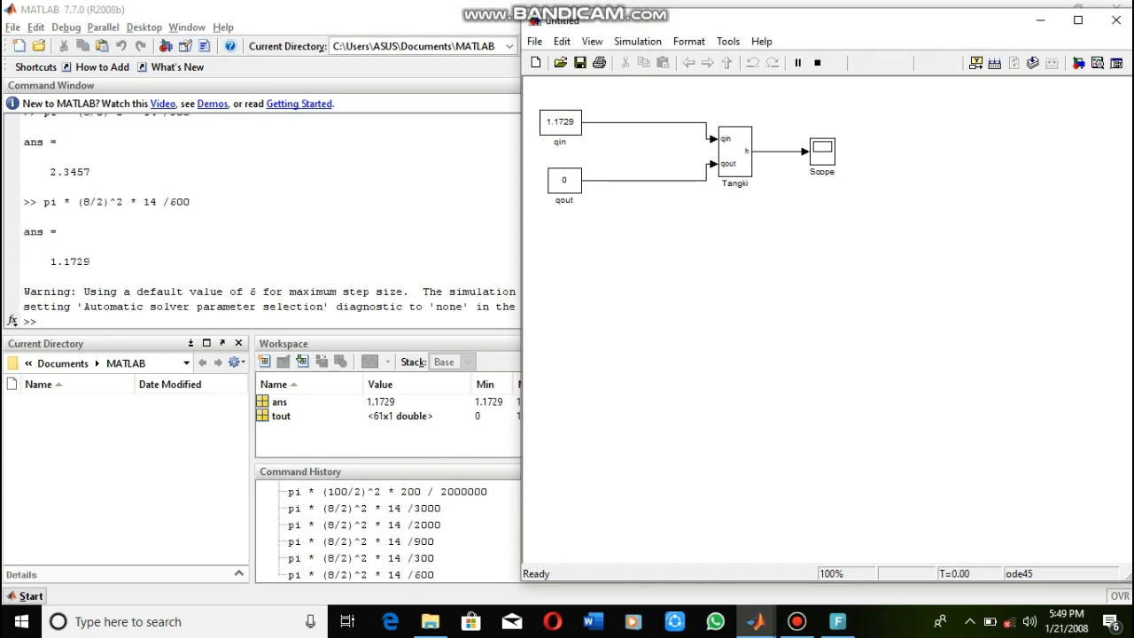
# Open the Scope, autoscale its plot and maximise it to examine the tank level curve.
pyautogui.doubleClick(823, 151)
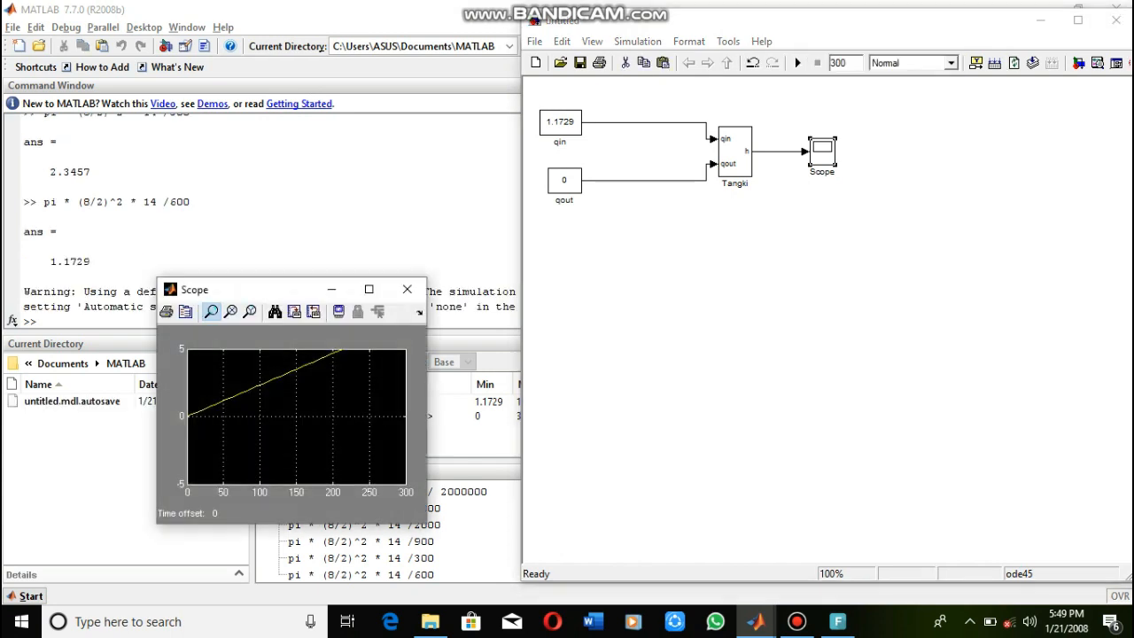
pyautogui.click(275, 311)
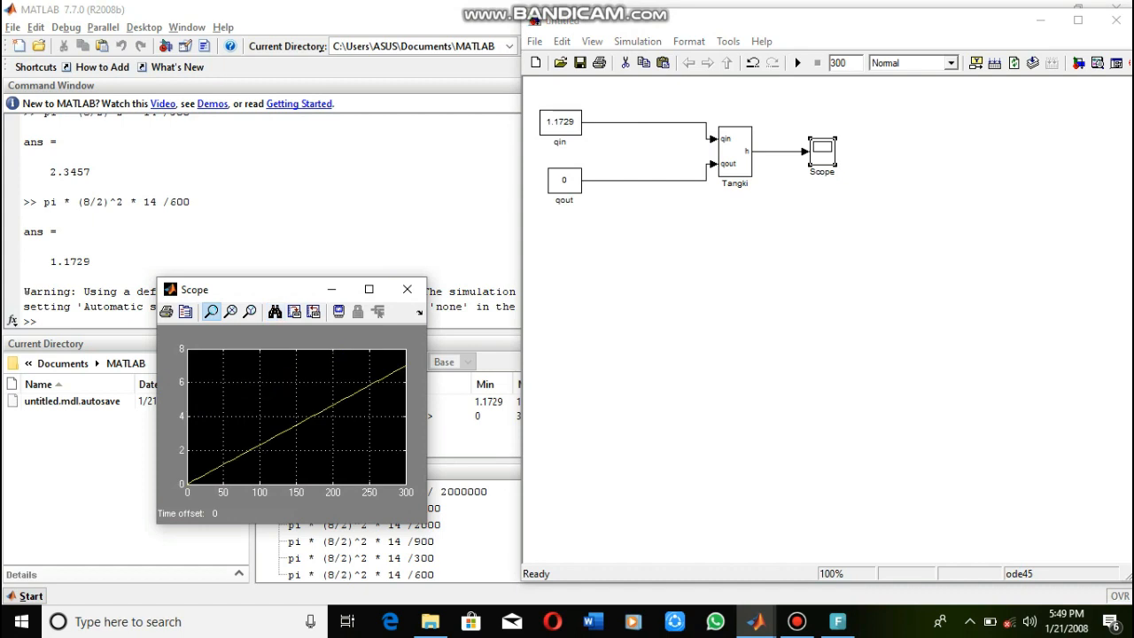
pyautogui.click(369, 289)
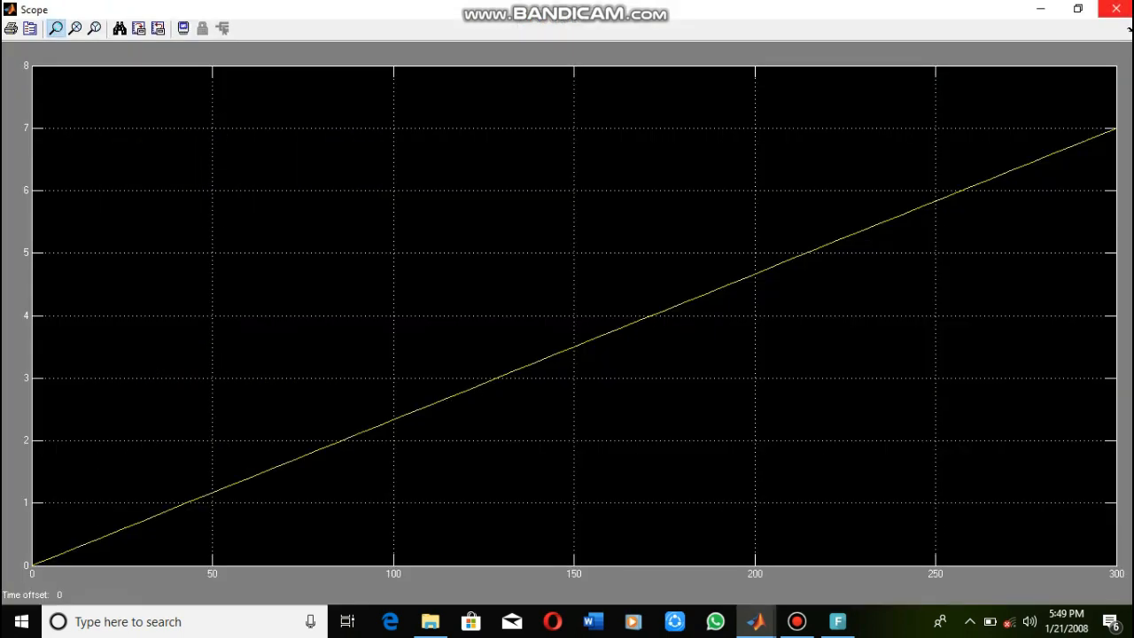
# Close the Scope and add five Constant blocks below the tank model: one alone, two above it and two beneath.
pyautogui.click(1109, 9)
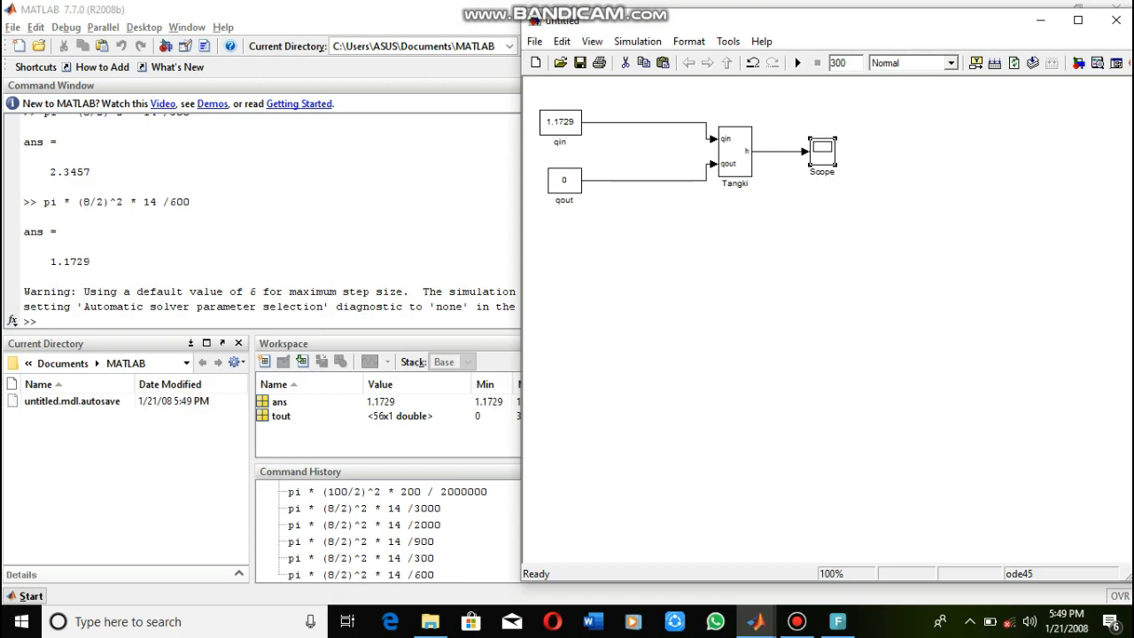
pyautogui.click(842, 266)
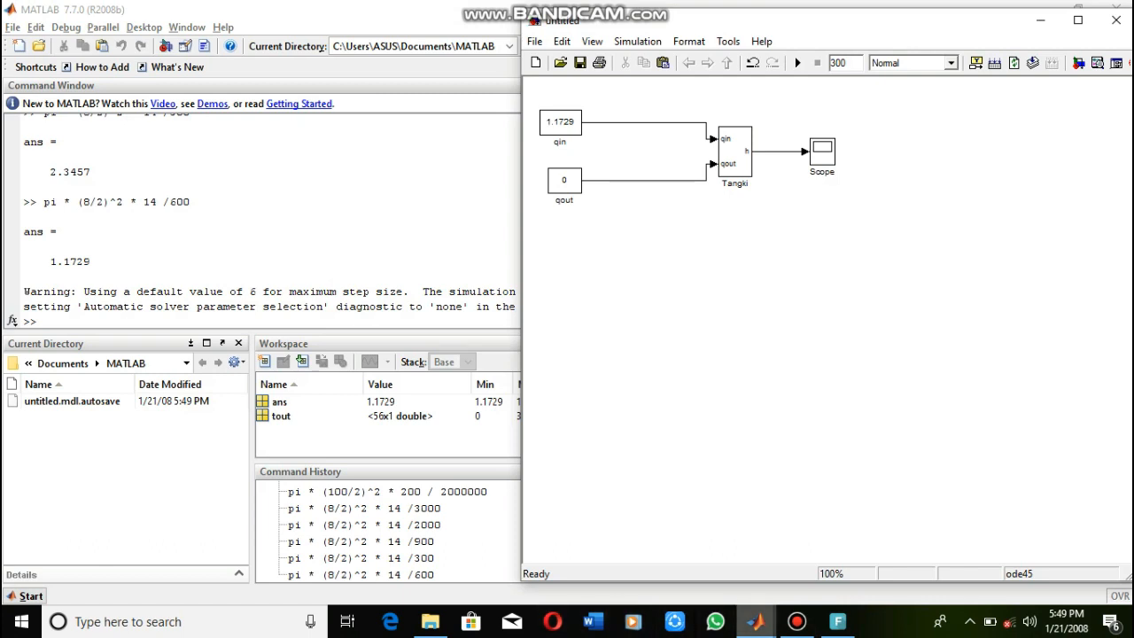
pyautogui.moveTo(755, 621)
pyautogui.click(787, 539)
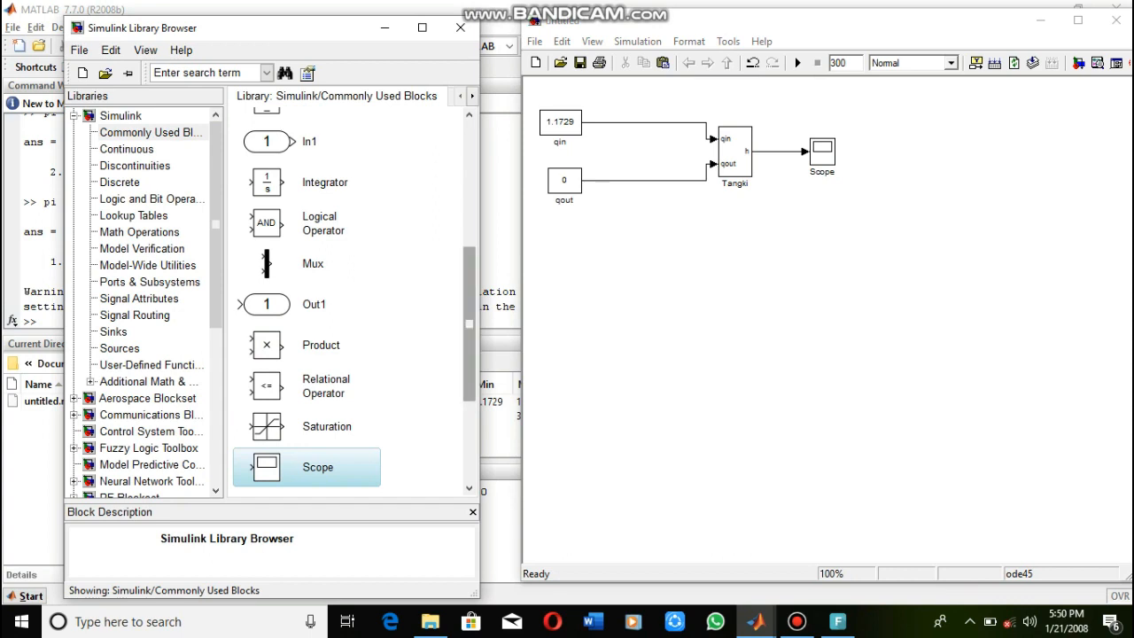
pyautogui.moveTo(470, 323); pyautogui.dragTo(470, 197)
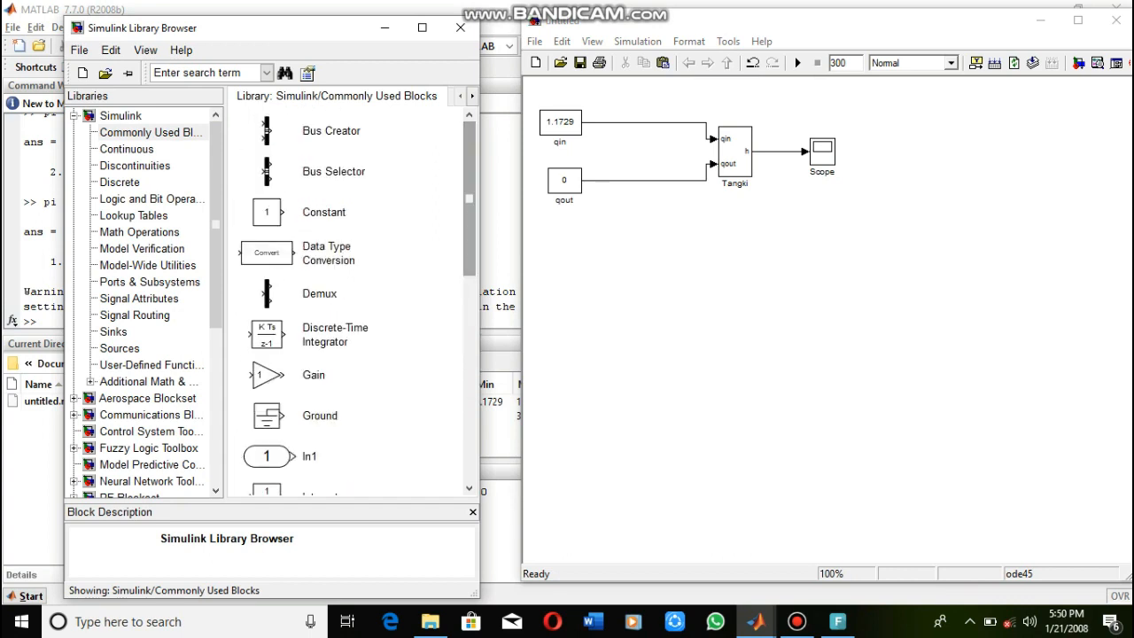
pyautogui.moveTo(266, 212); pyautogui.dragTo(589, 355)
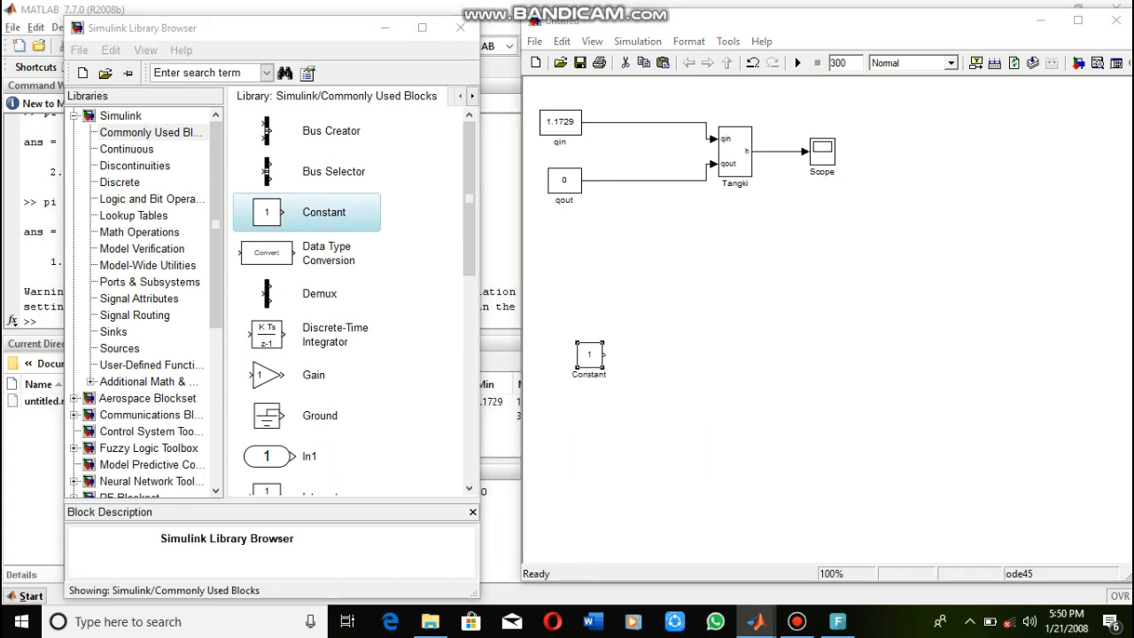
pyautogui.moveTo(267, 212); pyautogui.dragTo(656, 271)
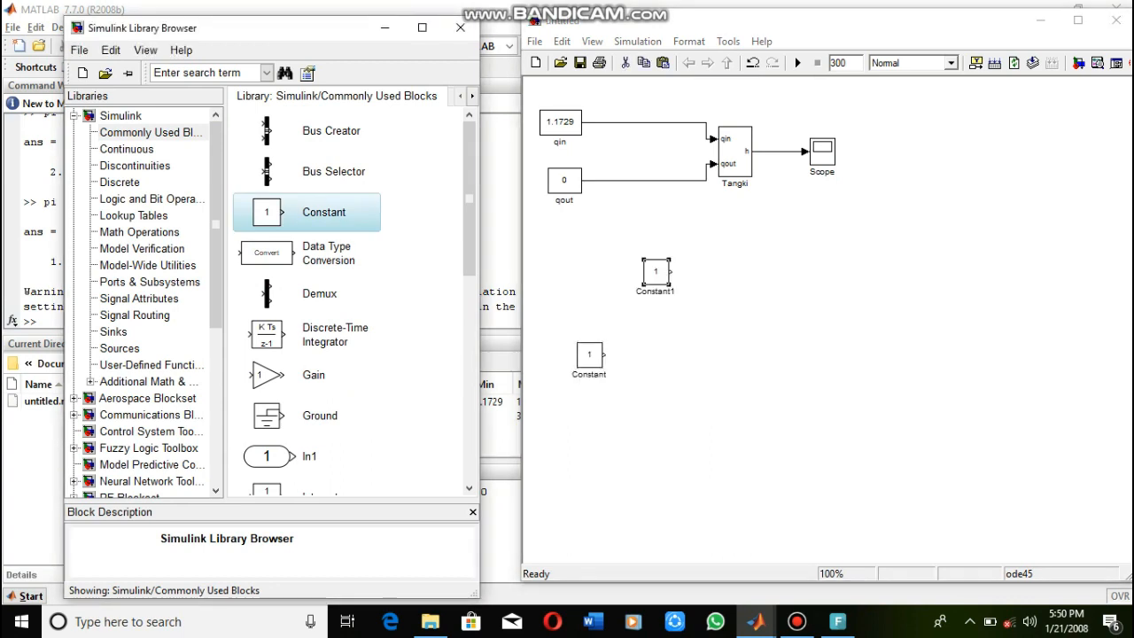
pyautogui.moveTo(267, 212); pyautogui.dragTo(747, 267)
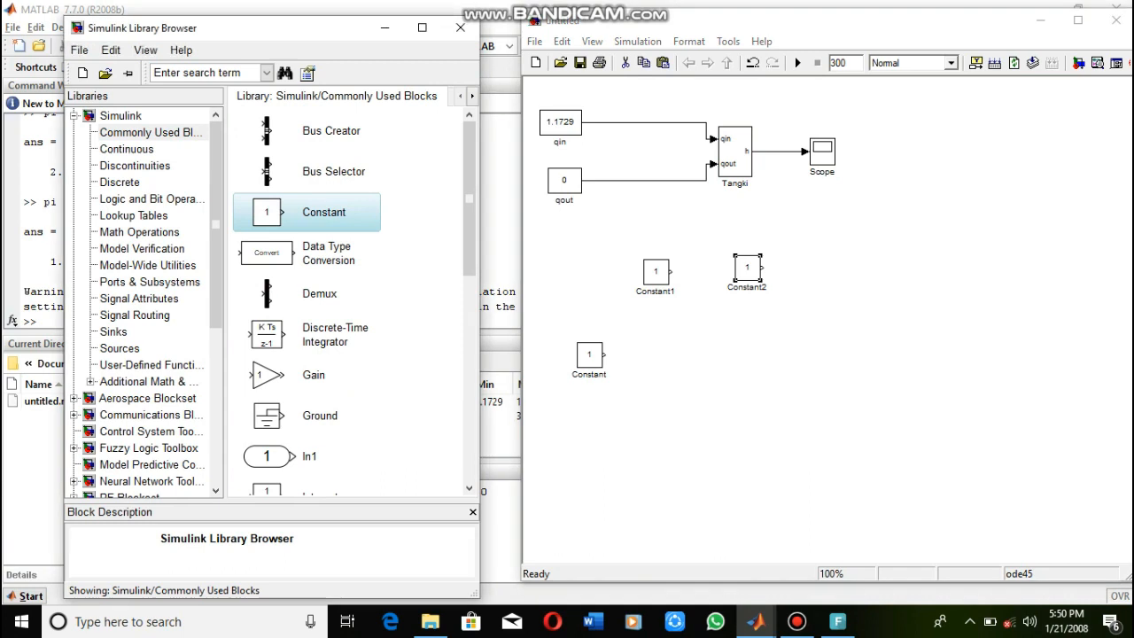
pyautogui.moveTo(266, 212); pyautogui.dragTo(660, 437)
pyautogui.moveTo(267, 212); pyautogui.dragTo(756, 446)
# Rotate the two upper blocks, Constant1 and Constant2, clockwise so their outputs point down.
pyautogui.moveTo(587, 214); pyautogui.dragTo(787, 299)
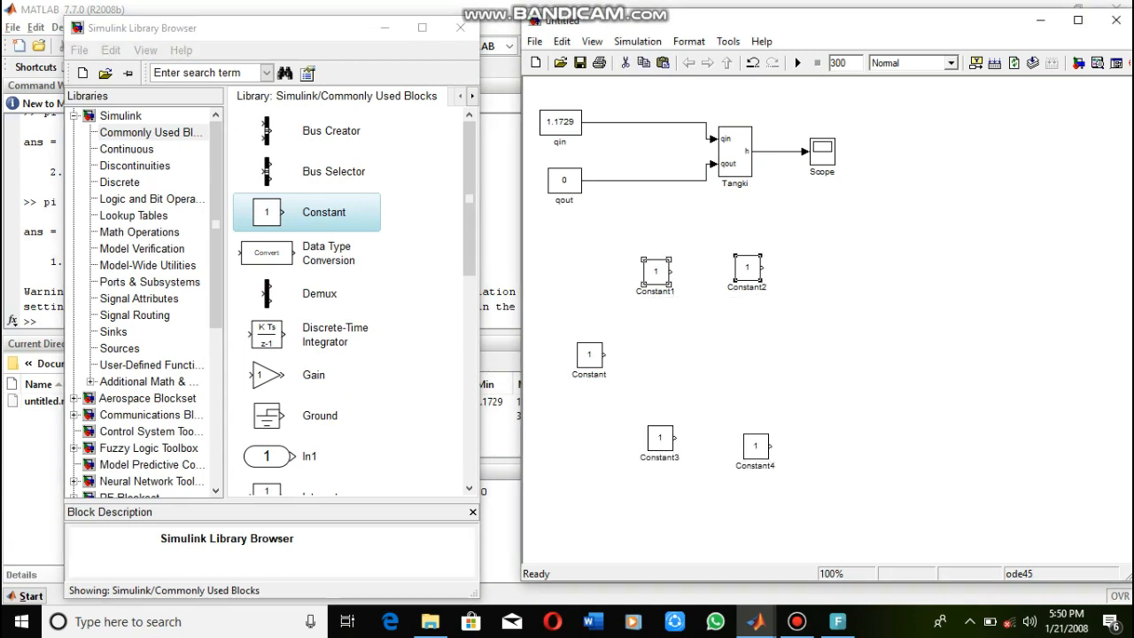
pyautogui.rightClick(743, 273)
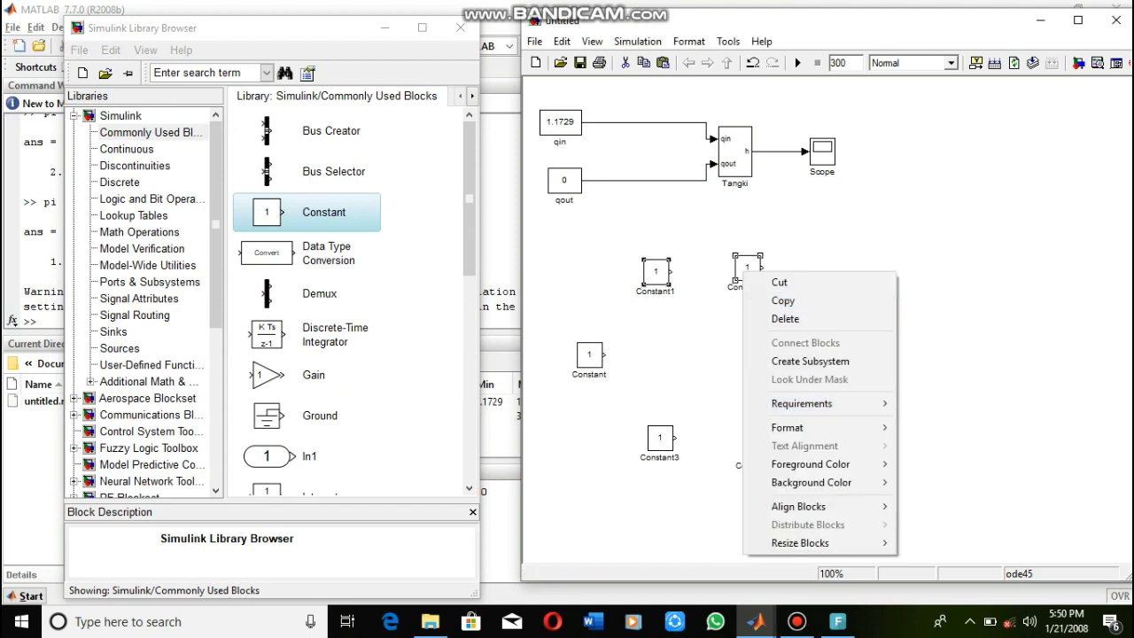
pyautogui.moveTo(798, 427)
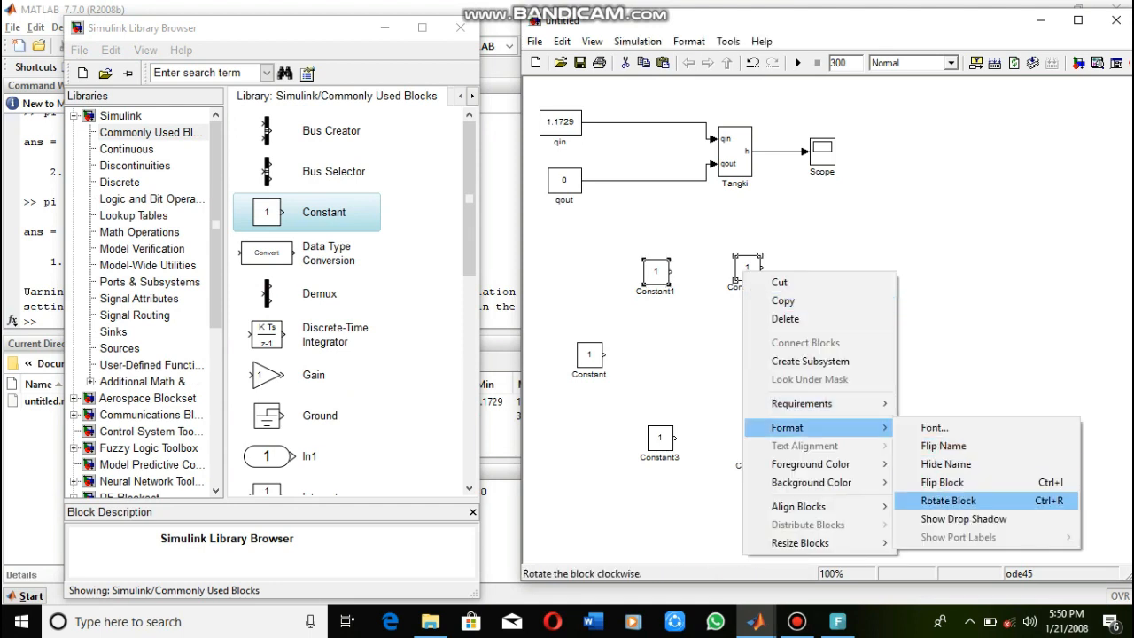
pyautogui.click(948, 501)
# Flip the two lower blocks, Constant3 and Constant4, and rotate them clockwise so their outputs point up.
pyautogui.moveTo(620, 407); pyautogui.dragTo(775, 477)
pyautogui.rightClick(753, 443)
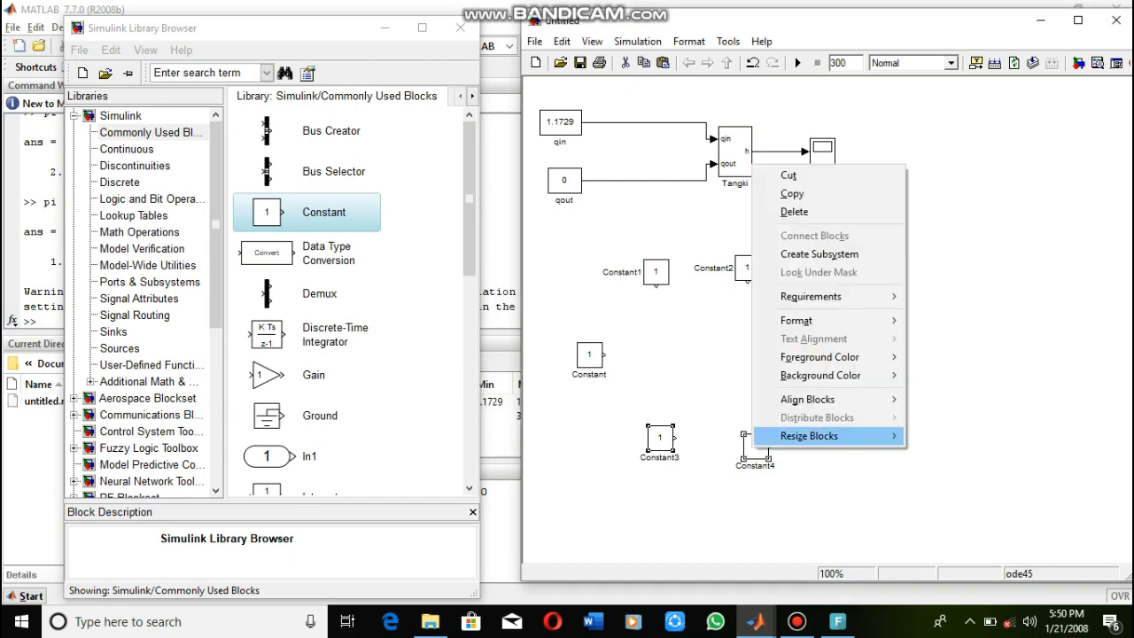
pyautogui.moveTo(797, 320)
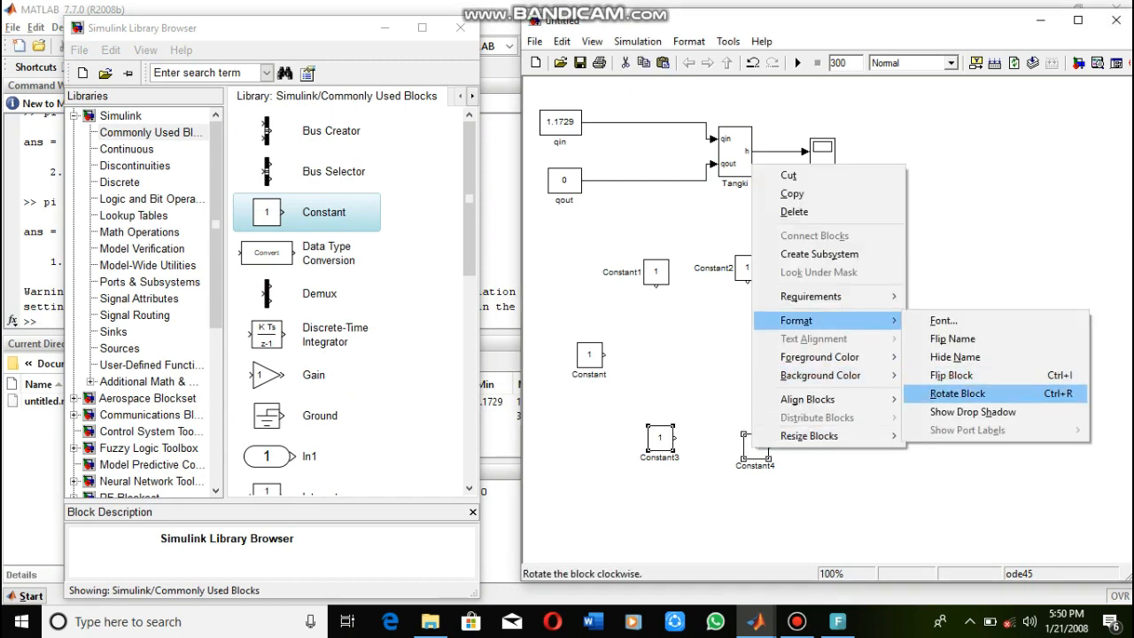
pyautogui.click(952, 375)
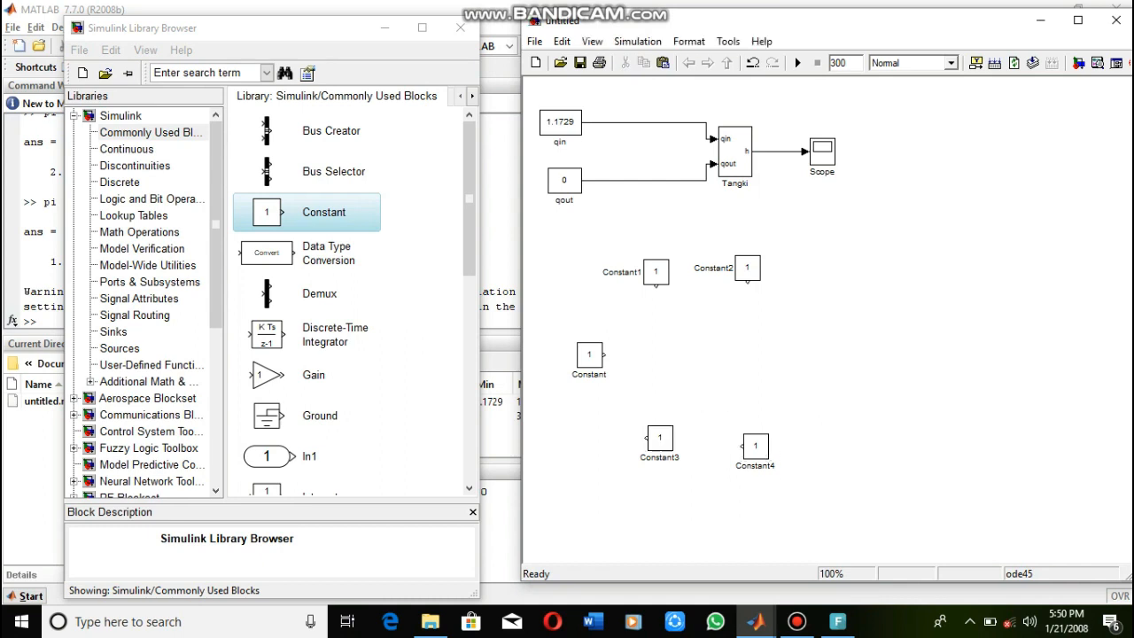
pyautogui.rightClick(753, 455)
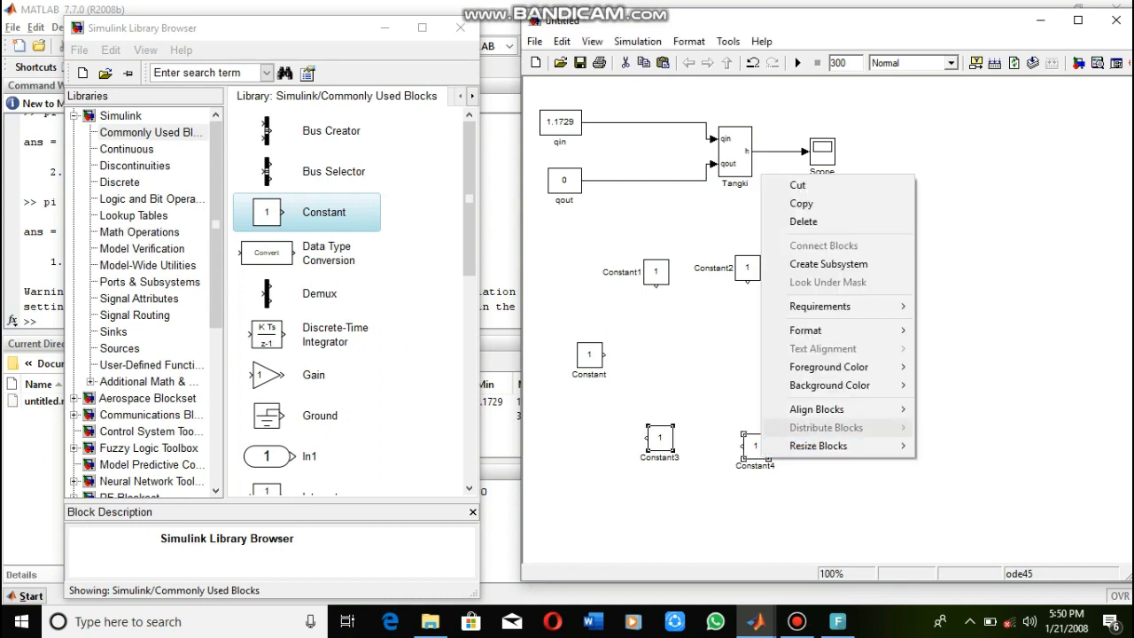
pyautogui.moveTo(802, 330)
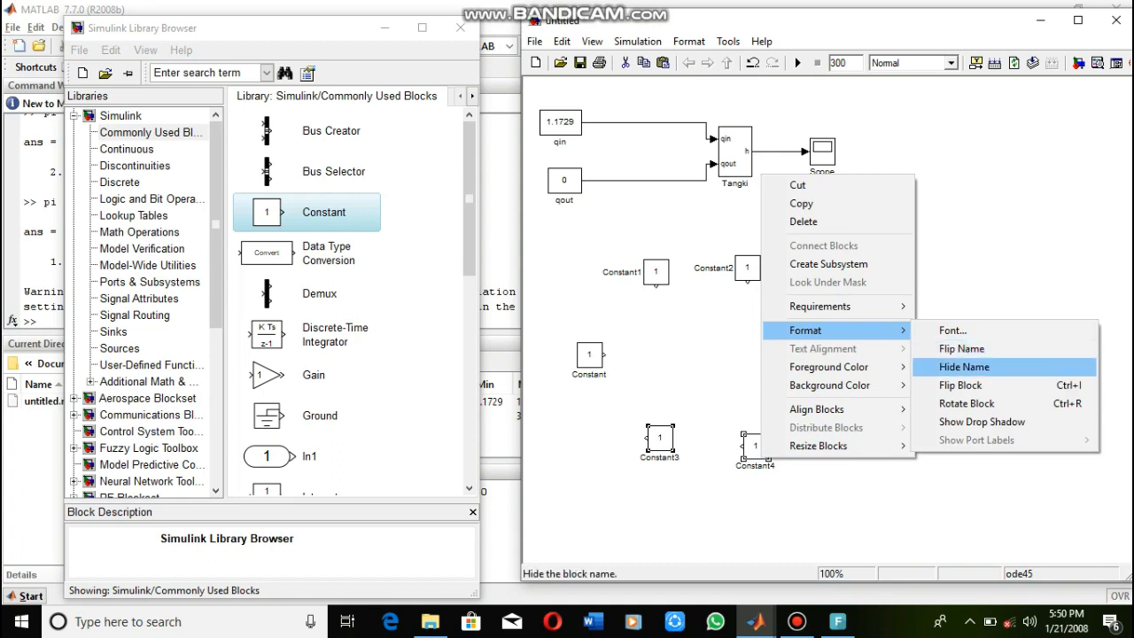
pyautogui.click(967, 403)
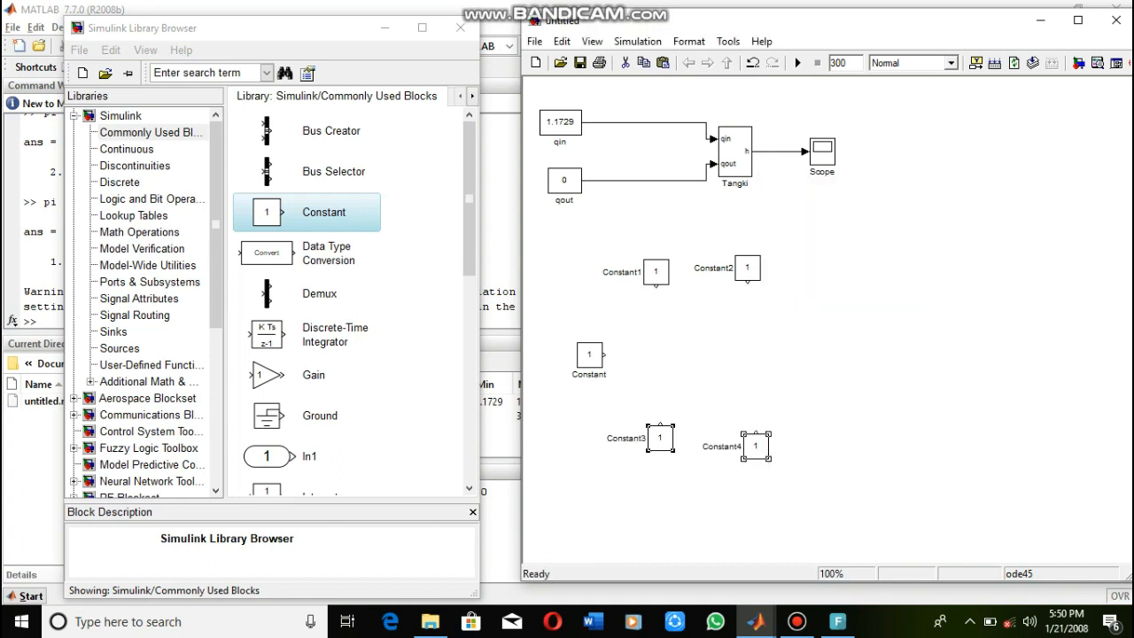
# Nudge the two lower constants slightly upward and align Constant3 level with Constant4.
pyautogui.press('Up')
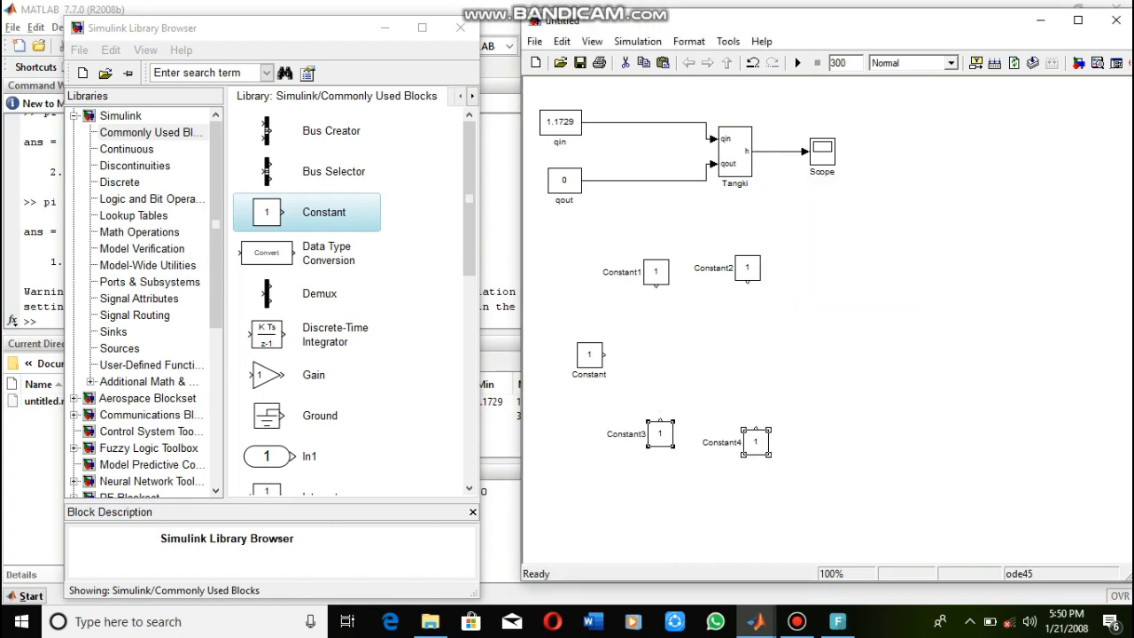
pyautogui.click(708, 390)
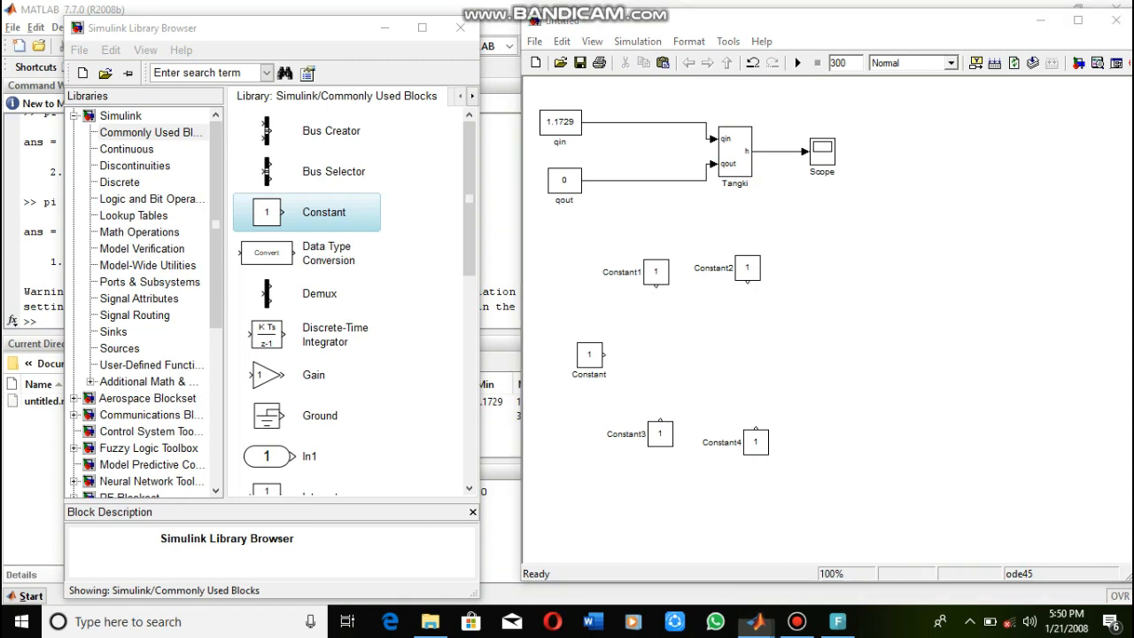
pyautogui.moveTo(660, 433); pyautogui.dragTo(660, 442)
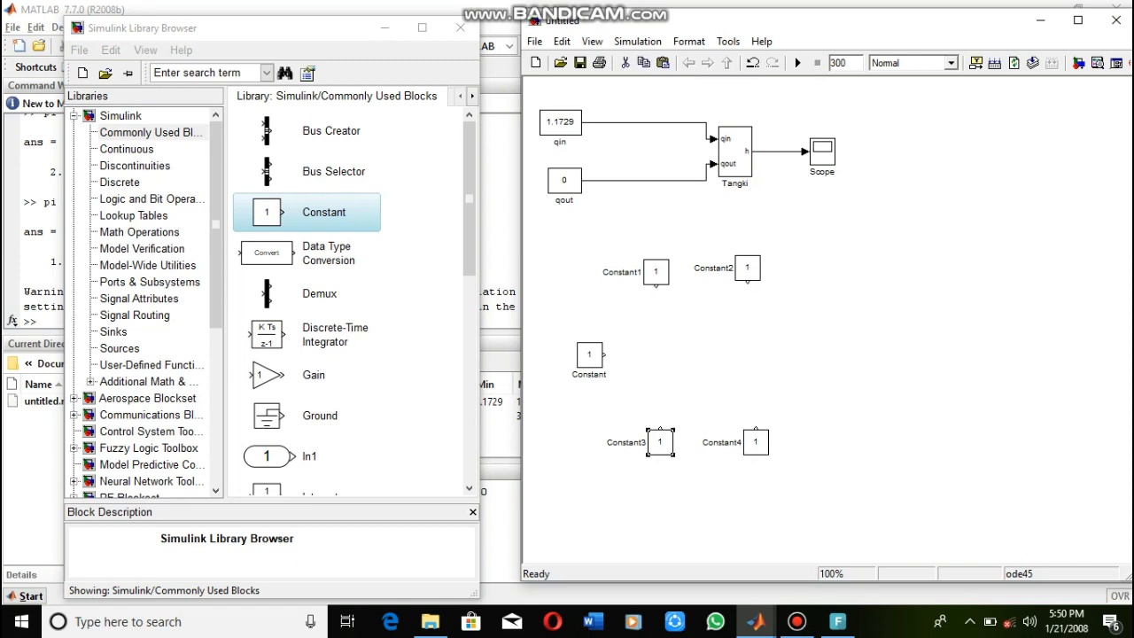
# Add three Subtract blocks from the Math Operations library, stacked beside the constants.
pyautogui.click(139, 232)
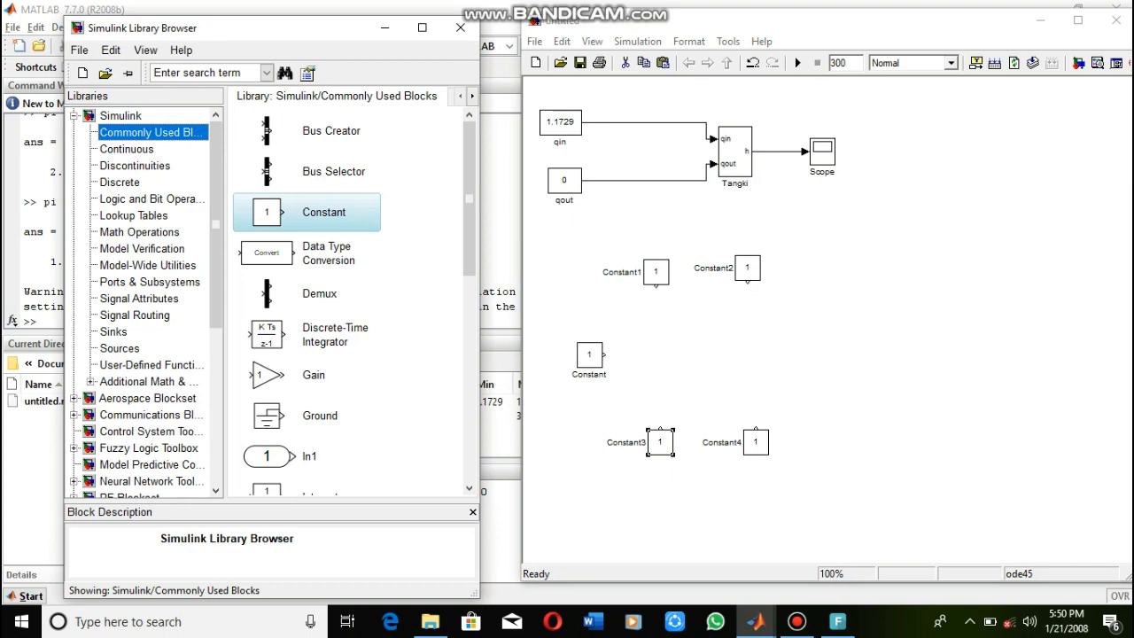
pyautogui.moveTo(469, 172); pyautogui.dragTo(469, 174)
pyautogui.scroll(-10, 270, 456)
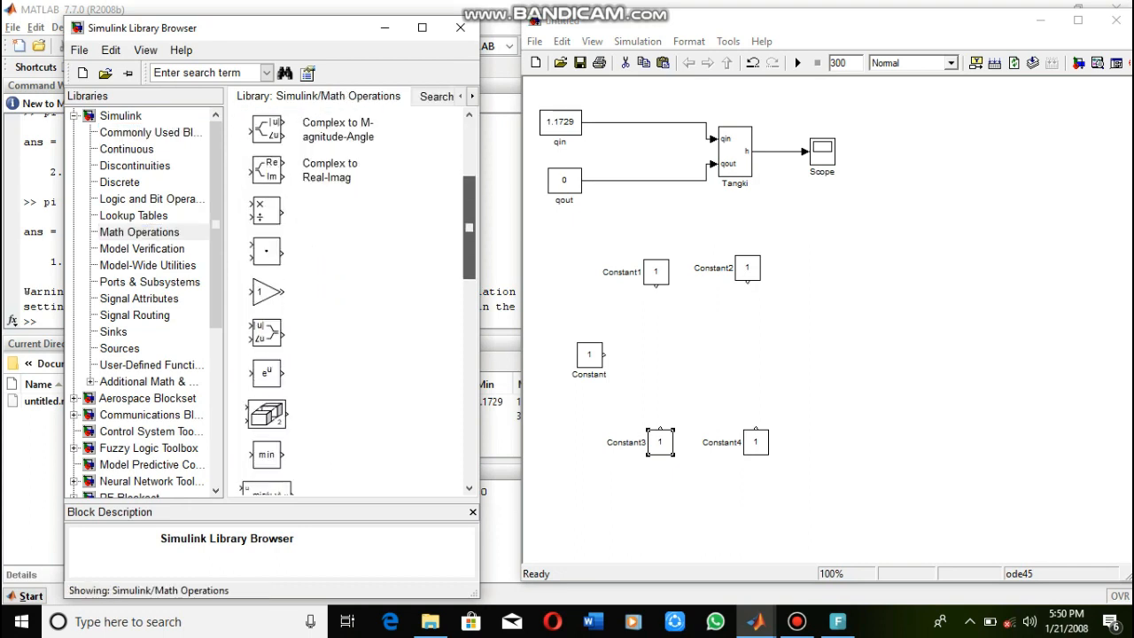
pyautogui.scroll(-6, 270, 456)
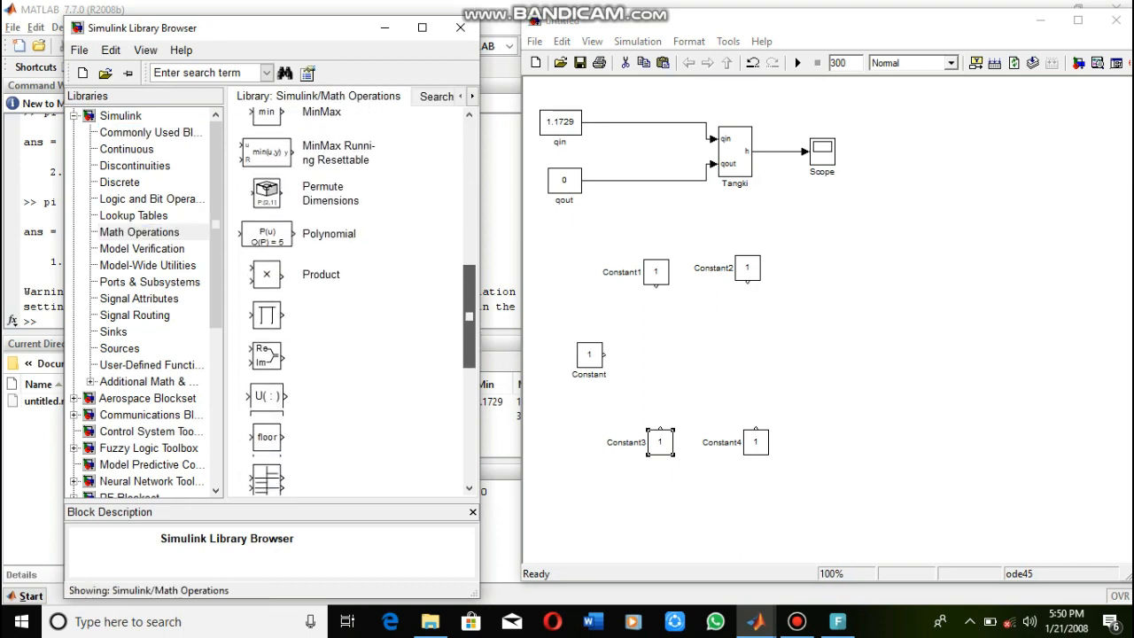
pyautogui.scroll(-4, 270, 457)
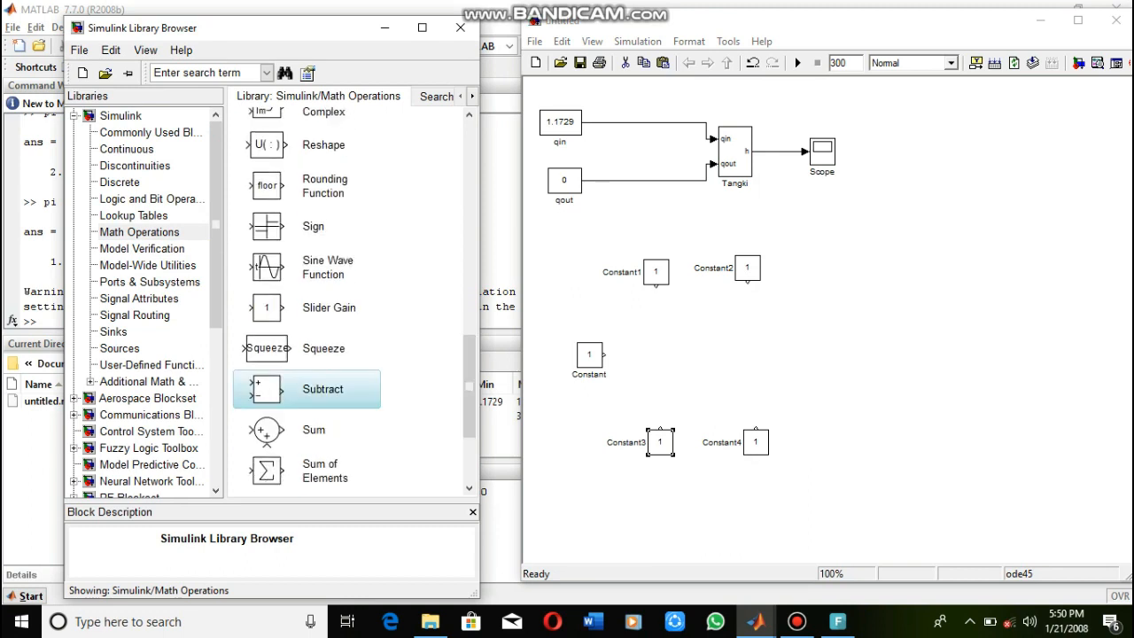
pyautogui.moveTo(267, 389); pyautogui.dragTo(835, 291)
pyautogui.moveTo(266, 389); pyautogui.dragTo(835, 332)
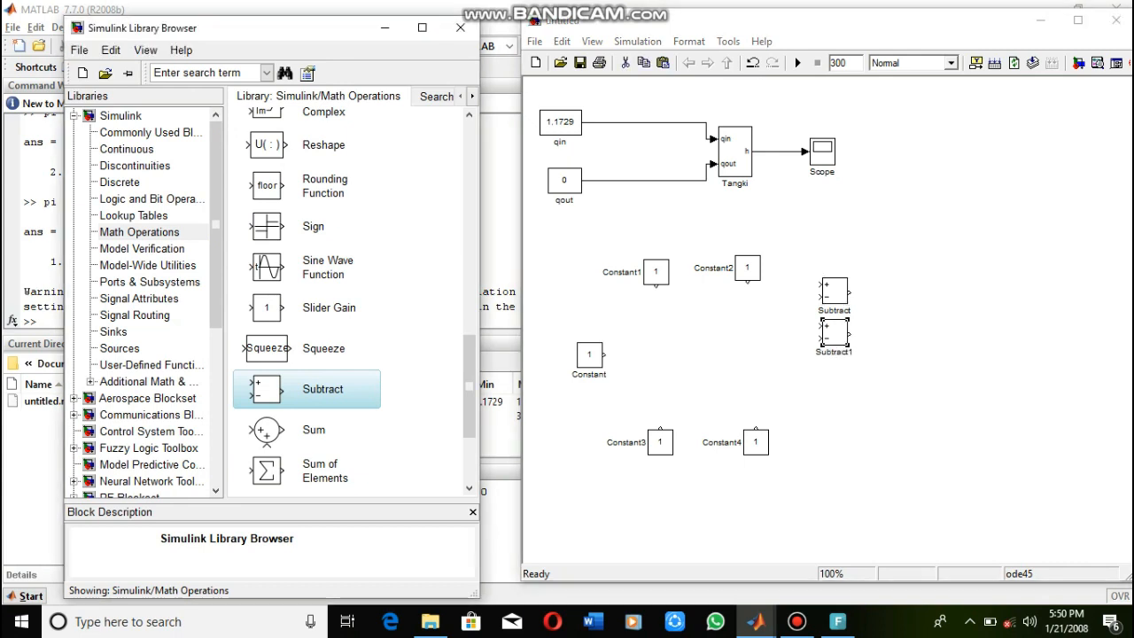
pyautogui.moveTo(267, 389); pyautogui.dragTo(843, 386)
# Reposition Subtract1 and Subtract2 so the three Subtract blocks form an evenly spaced column.
pyautogui.moveTo(835, 332); pyautogui.dragTo(835, 340)
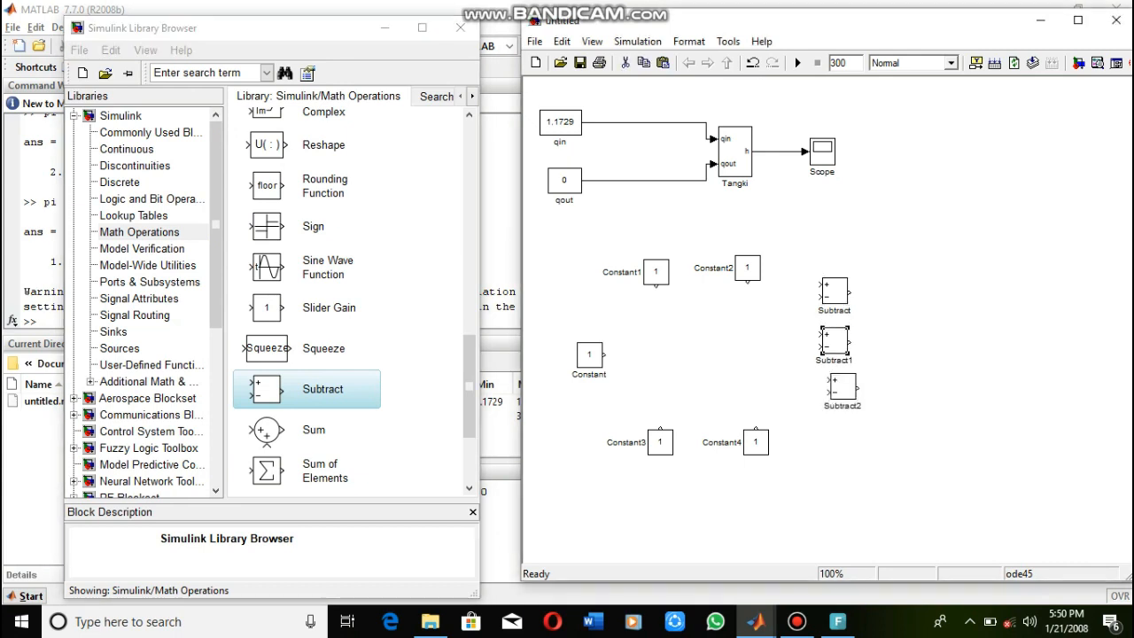
pyautogui.click(900, 363)
pyautogui.moveTo(843, 386); pyautogui.dragTo(835, 390)
pyautogui.click(900, 399)
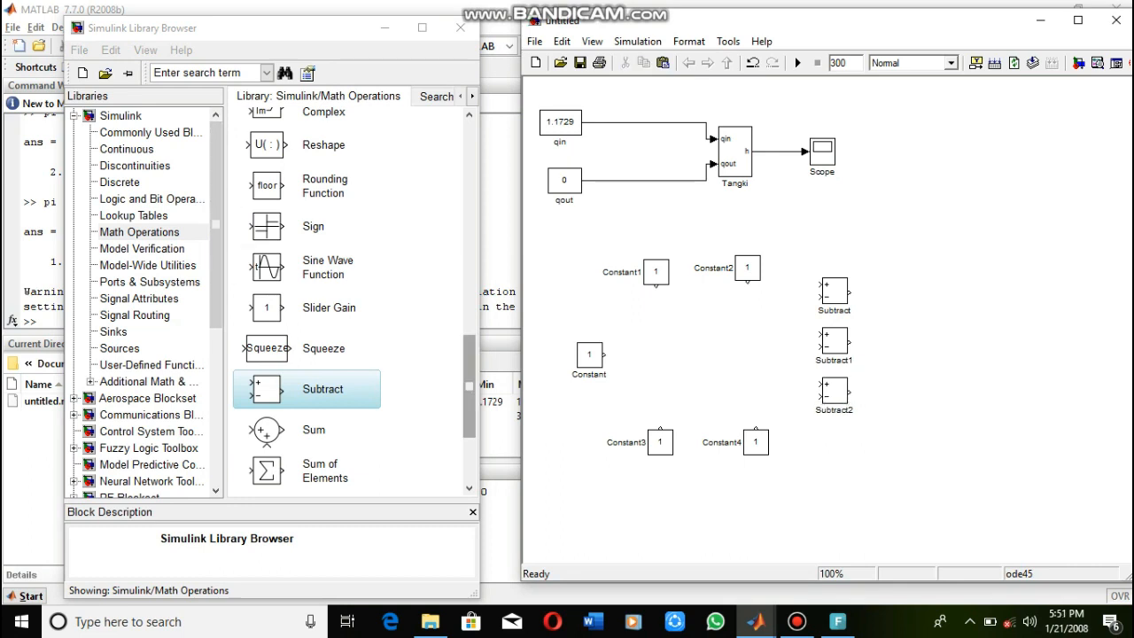
# Add one Divide, one Product and one Add block from Math Operations on the far side of the Subtract column.
pyautogui.click(469, 386)
pyautogui.moveTo(470, 386); pyautogui.dragTo(470, 217)
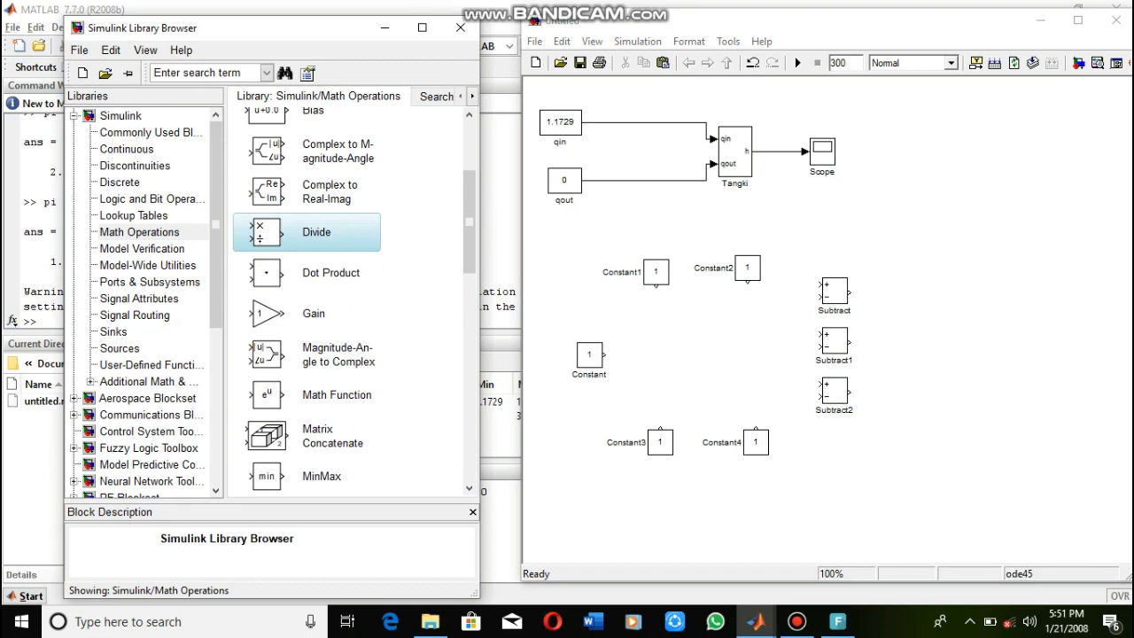
pyautogui.moveTo(268, 232); pyautogui.dragTo(922, 308)
pyautogui.moveTo(469, 222); pyautogui.dragTo(470, 286)
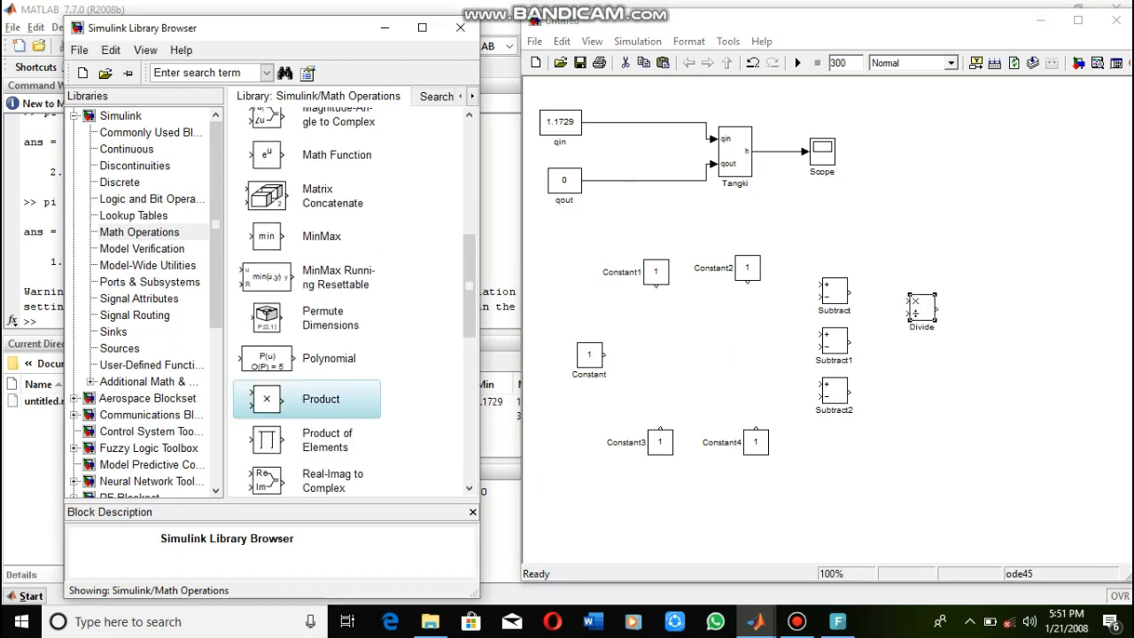
pyautogui.moveTo(266, 399); pyautogui.dragTo(980, 376)
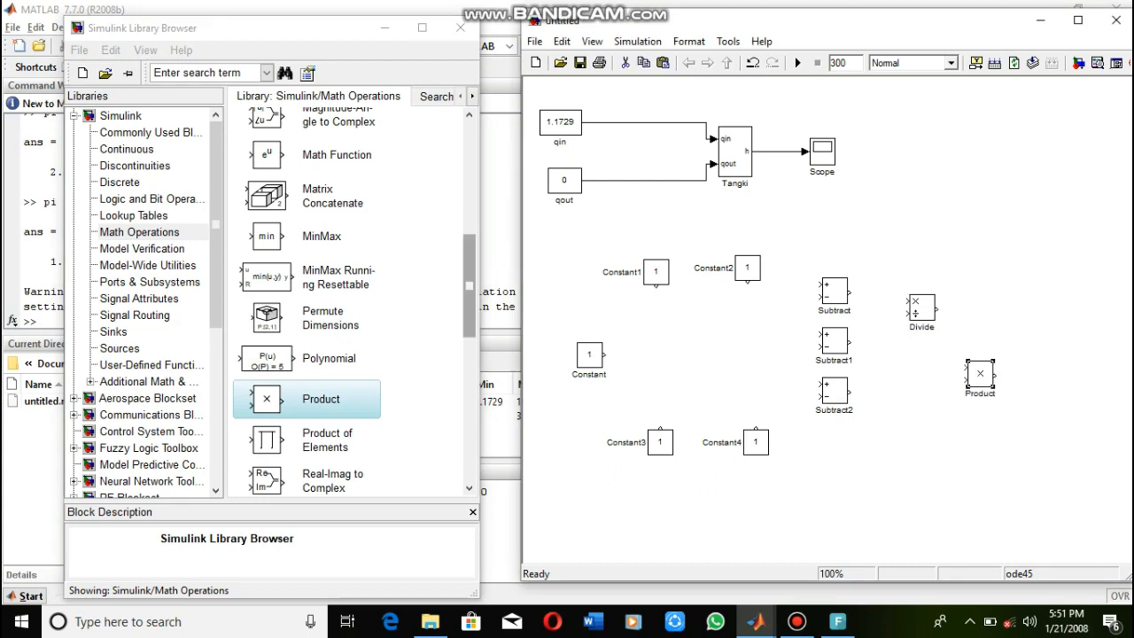
pyautogui.moveTo(469, 286); pyautogui.dragTo(469, 187)
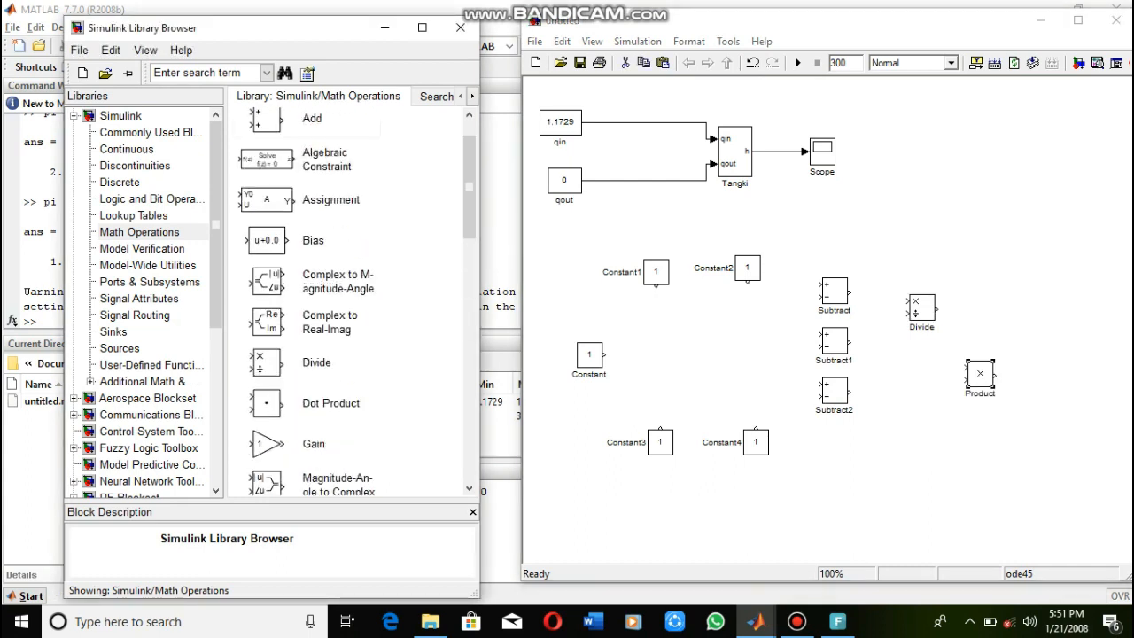
pyautogui.scroll(1, 307, 135)
pyautogui.moveTo(307, 135); pyautogui.dragTo(1064, 345)
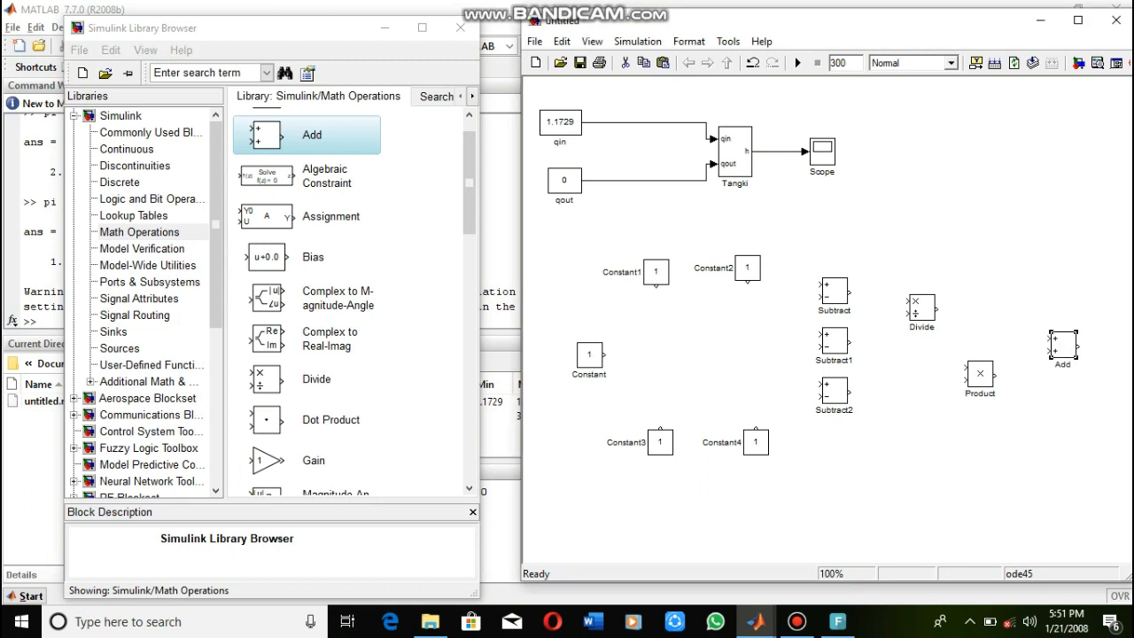
# Rename the Constant block as x.
pyautogui.click(605, 375)
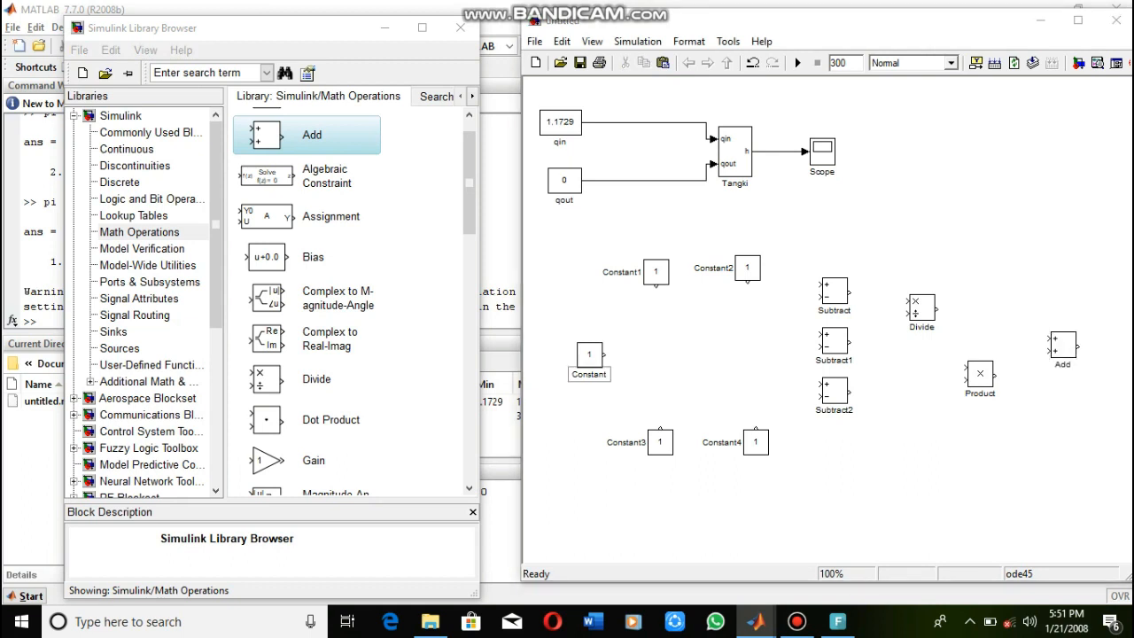
pyautogui.press('BackSpace')
pyautogui.press('BackSpace')
pyautogui.press('BackSpace')
pyautogui.press('BackSpace')
pyautogui.press('BackSpace')
pyautogui.press('BackSpace')
pyautogui.press('BackSpace')
pyautogui.press('BackSpace')
pyautogui.write('x')
# Rename the Constant1 block as y2.
pyautogui.click(639, 272)
pyautogui.press('BackSpace')
pyautogui.press('BackSpace')
pyautogui.press('BackSpace')
pyautogui.press('BackSpace')
pyautogui.press('BackSpace')
pyautogui.press('BackSpace')
pyautogui.press('BackSpace')
pyautogui.press('BackSpace')
pyautogui.press('BackSpace')
pyautogui.write('y2')
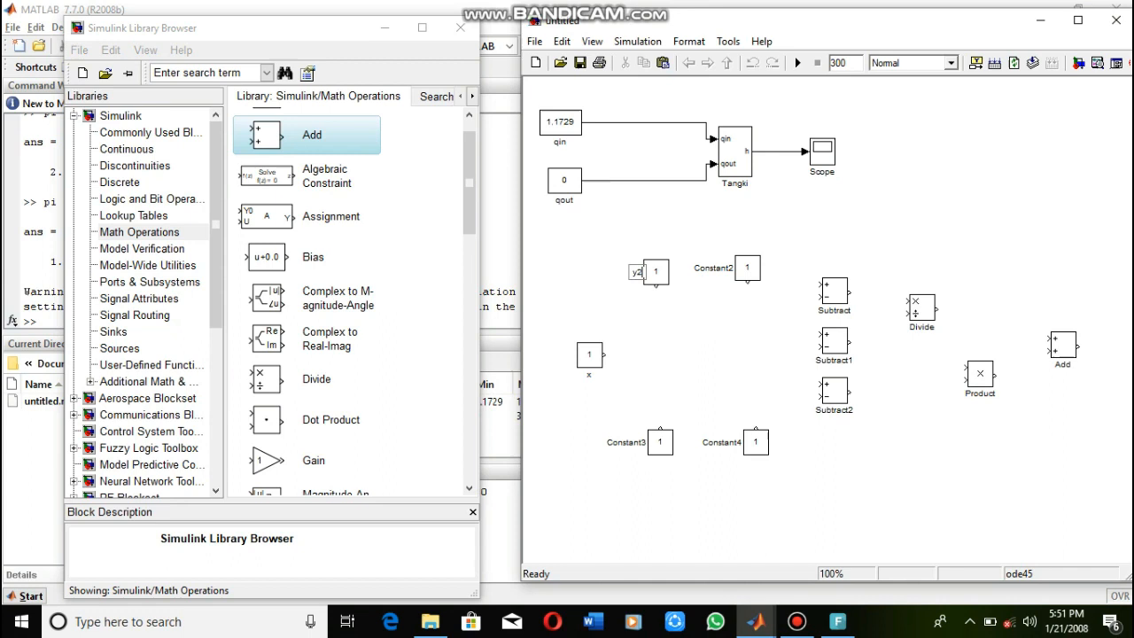
# Rename the Constant2 block as y1.
pyautogui.click(732, 268)
pyautogui.press('BackSpace')
pyautogui.press('BackSpace')
pyautogui.press('BackSpace')
pyautogui.press('BackSpace')
pyautogui.press('BackSpace')
pyautogui.press('BackSpace')
pyautogui.press('BackSpace')
pyautogui.press('BackSpace')
pyautogui.press('BackSpace')
pyautogui.write('y1')
# Rename the Constant3 block as x2.
pyautogui.click(644, 443)
pyautogui.press('BackSpace')
pyautogui.press('BackSpace')
pyautogui.press('BackSpace')
pyautogui.press('BackSpace')
pyautogui.press('BackSpace')
pyautogui.press('BackSpace')
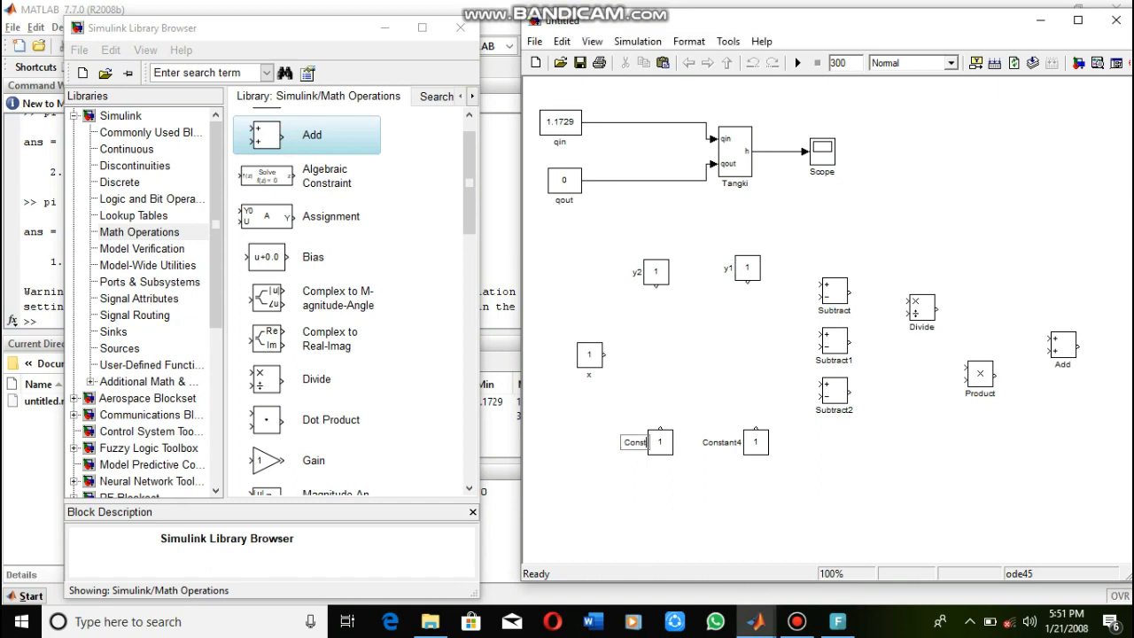
pyautogui.press('BackSpace')
pyautogui.press('BackSpace')
pyautogui.press('BackSpace')
pyautogui.write('x2')
# Rename the Constant4 block as x1.
pyautogui.click(739, 443)
pyautogui.press('BackSpace')
pyautogui.press('BackSpace')
pyautogui.press('BackSpace')
pyautogui.press('BackSpace')
pyautogui.press('BackSpace')
pyautogui.press('BackSpace')
pyautogui.press('BackSpace')
pyautogui.press('BackSpace')
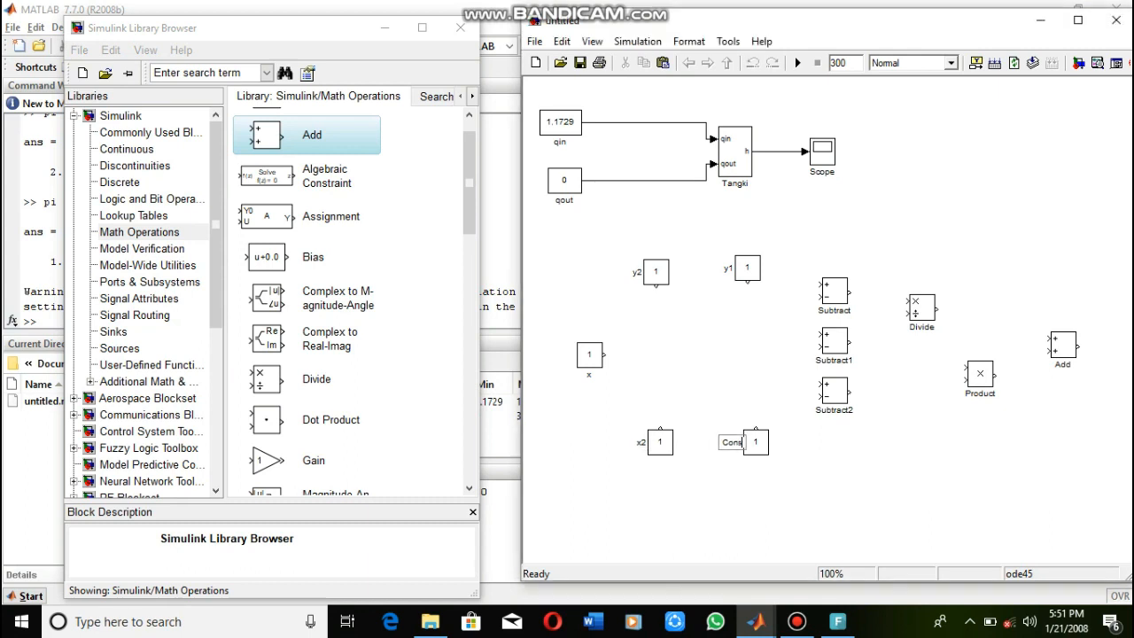
pyautogui.press('BackSpace')
pyautogui.write('x1')
pyautogui.press('Escape')
# Nudge the Subtract block slightly down and set its list of signs to -+.
pyautogui.moveTo(835, 291); pyautogui.dragTo(835, 295)
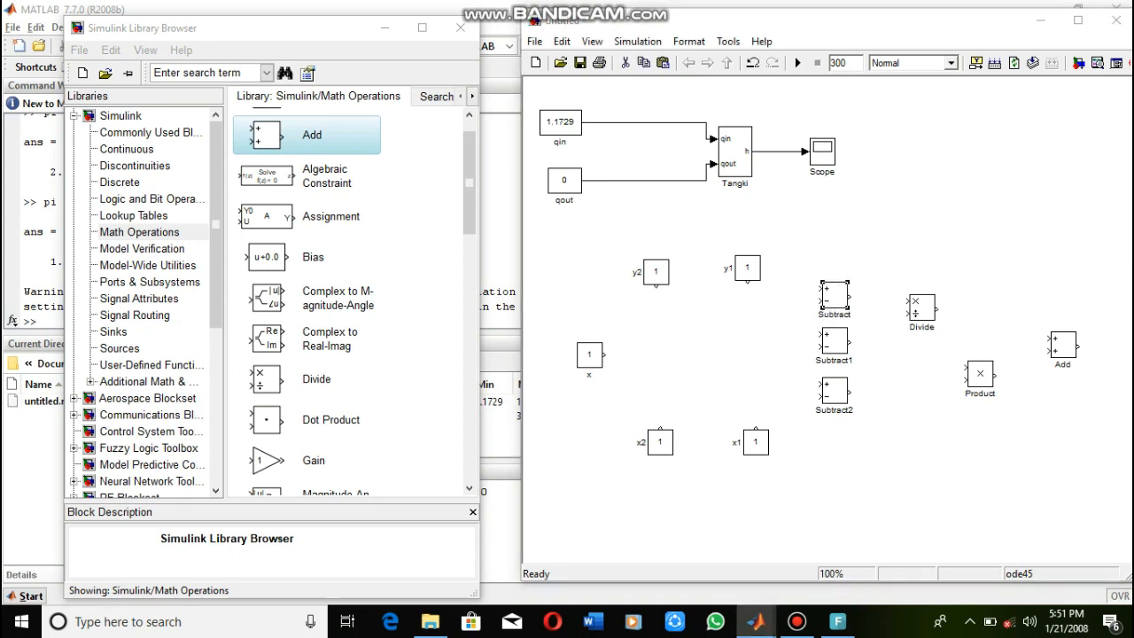
pyautogui.doubleClick(834, 295)
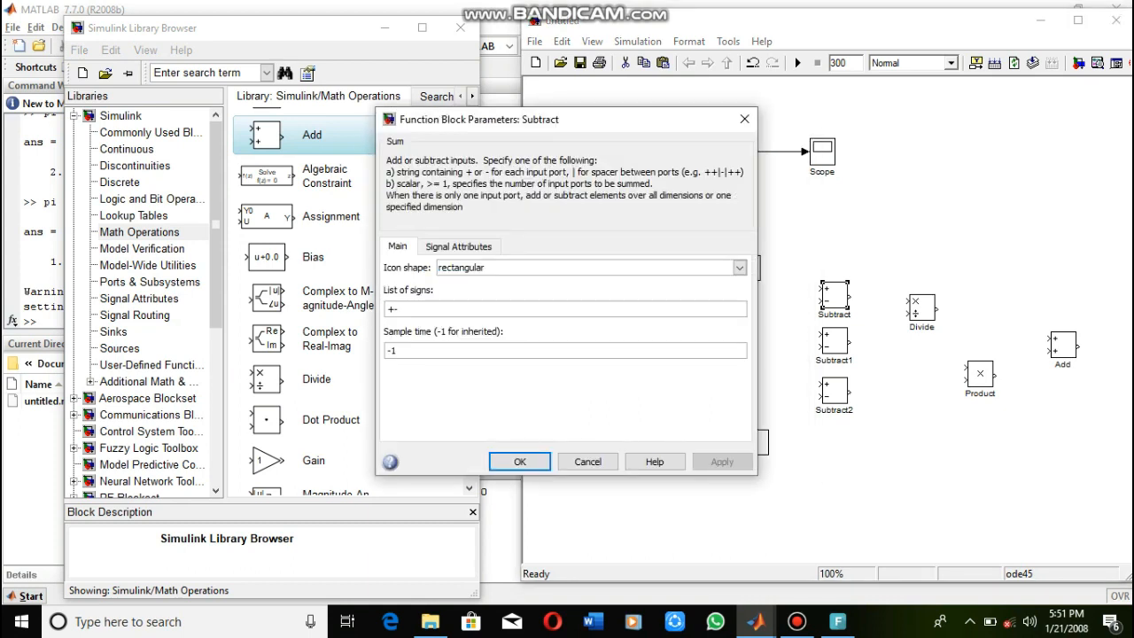
pyautogui.press('BackSpace')
pyautogui.press('BackSpace')
pyautogui.write('-+')
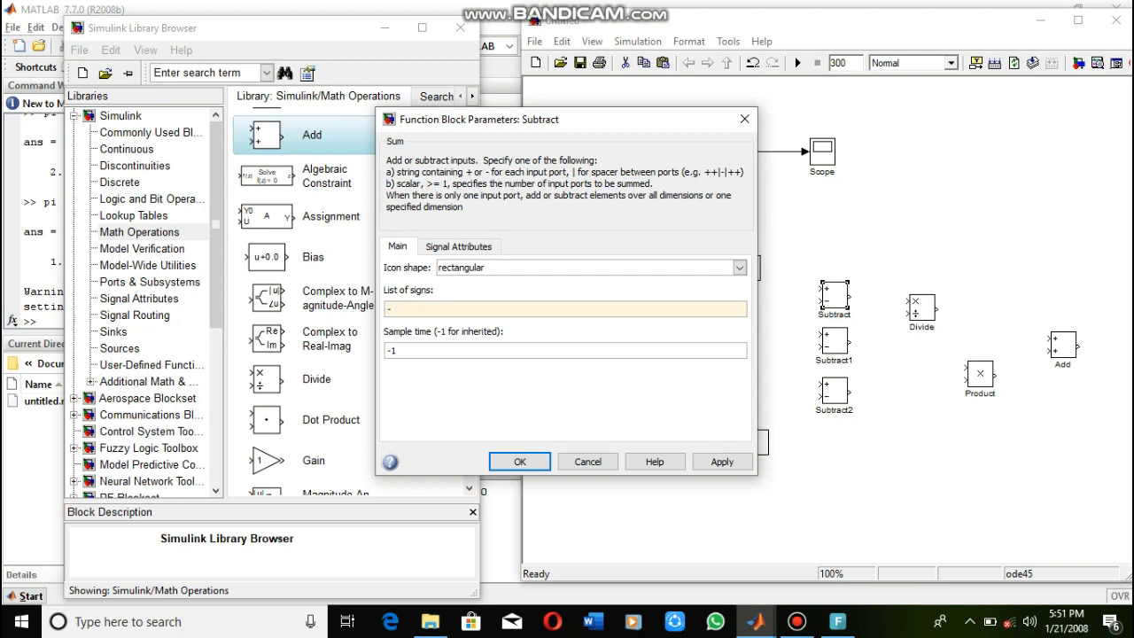
pyautogui.click(722, 461)
pyautogui.click(520, 462)
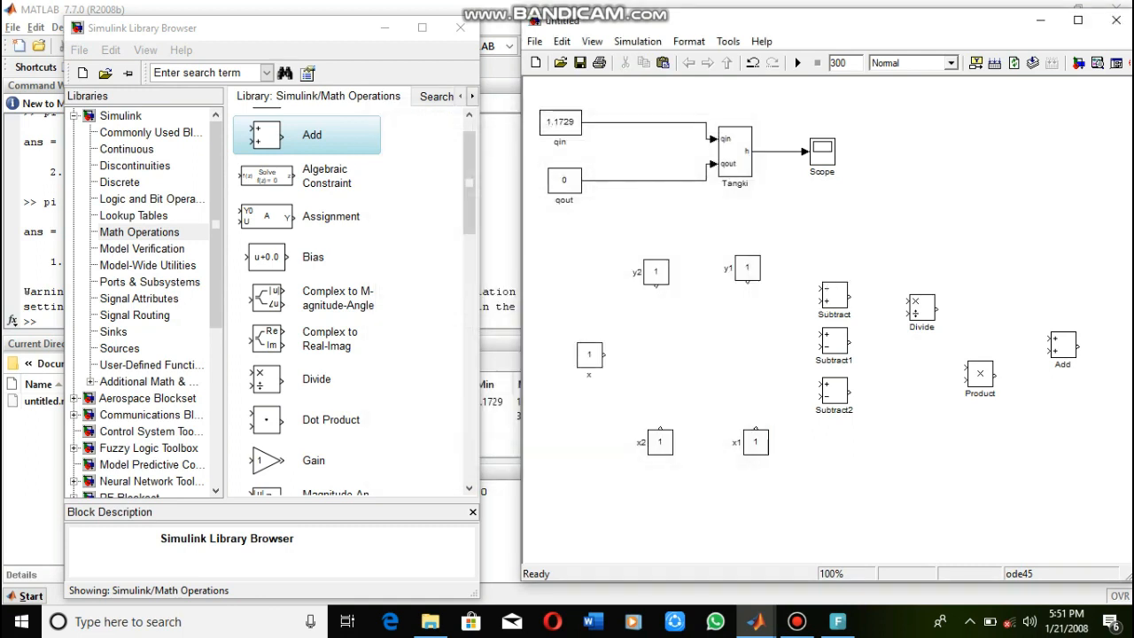
# Wire y1 and y2 into the minus and plus inputs of Subtract, and x2 and x1 into Subtract2.
pyautogui.moveTo(793, 316); pyautogui.dragTo(816, 301)
pyautogui.moveTo(747, 282); pyautogui.dragTo(816, 288)
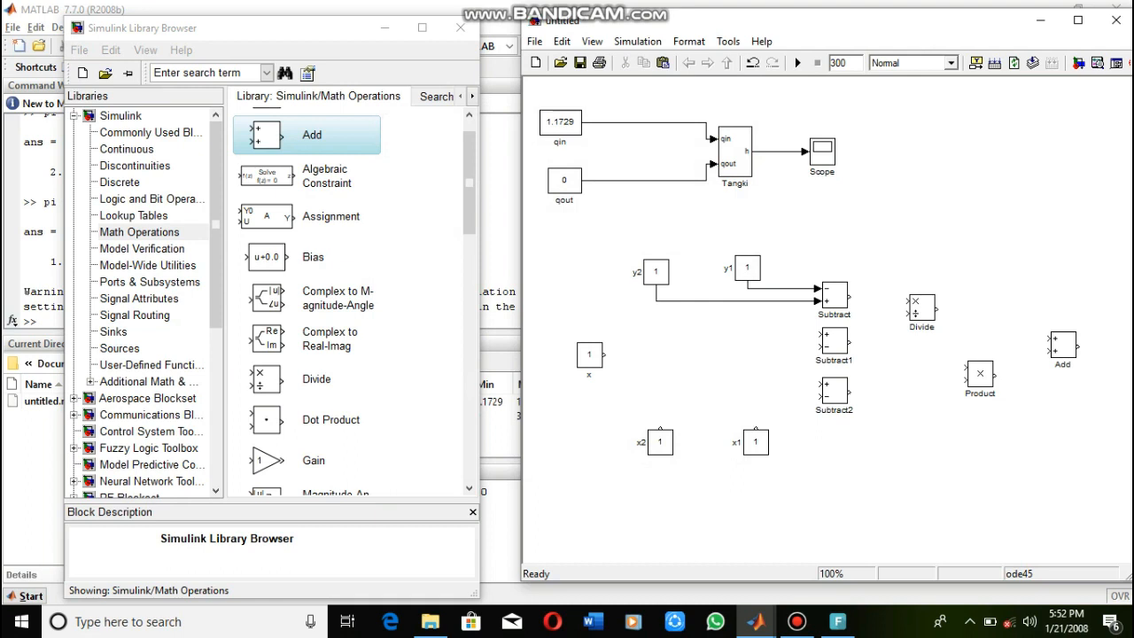
pyautogui.moveTo(661, 428); pyautogui.dragTo(817, 397)
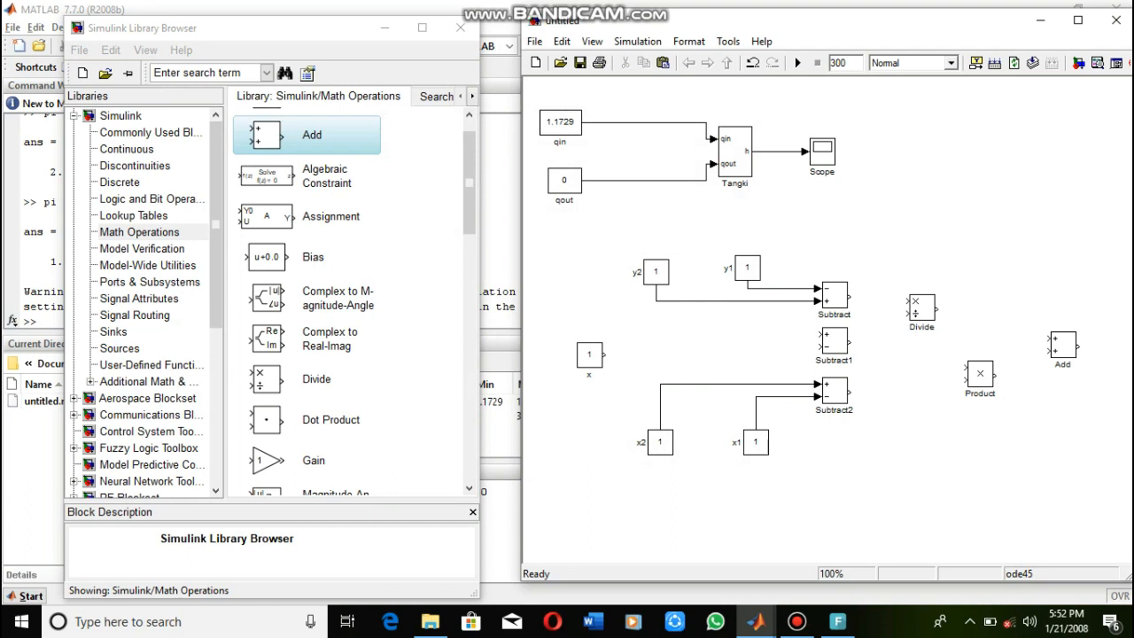
# Connect the Subtract and Subtract2 outputs to Divide, and feed x and a branch from x1 into Subtract1.
pyautogui.moveTo(867, 297); pyautogui.dragTo(906, 302)
pyautogui.moveTo(851, 390); pyautogui.dragTo(923, 304)
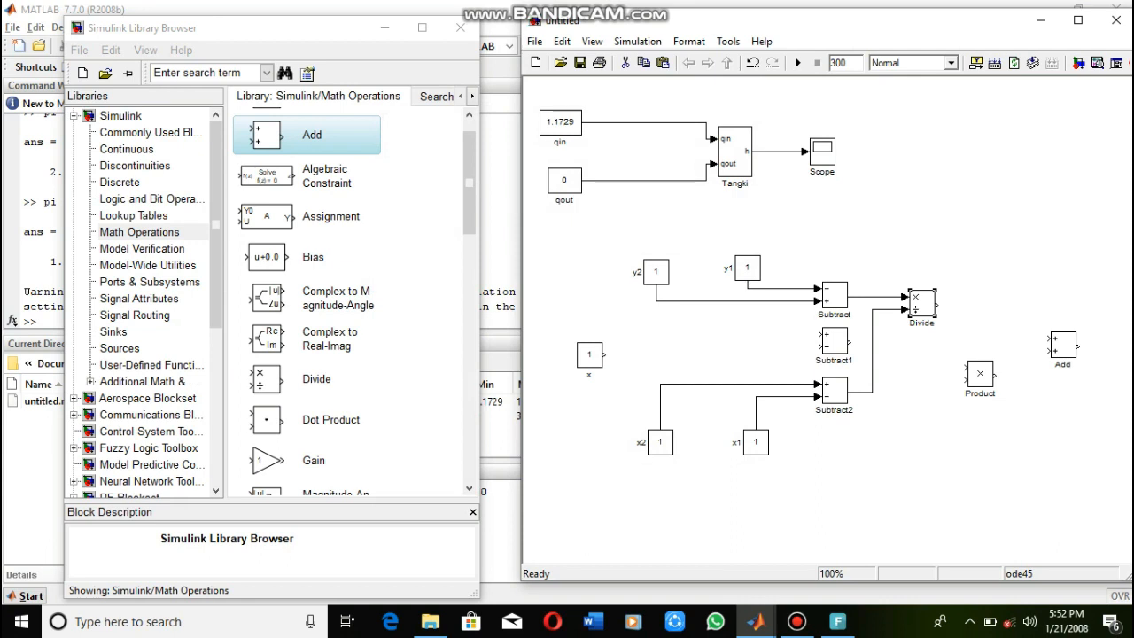
pyautogui.moveTo(590, 355); pyautogui.dragTo(817, 334)
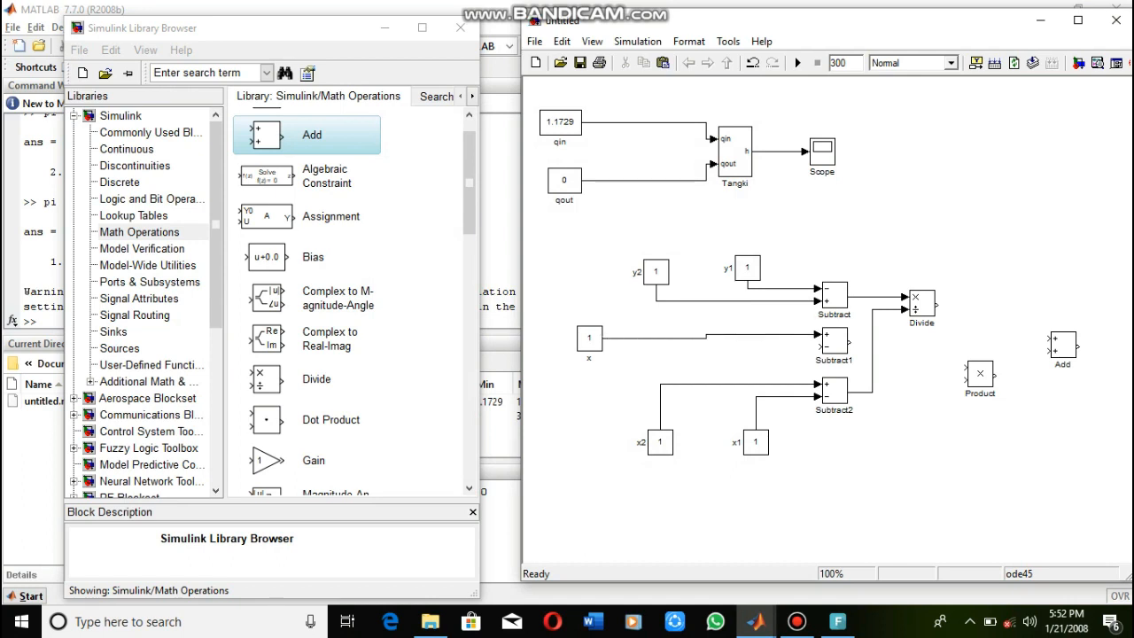
pyautogui.moveTo(589, 339); pyautogui.dragTo(589, 334)
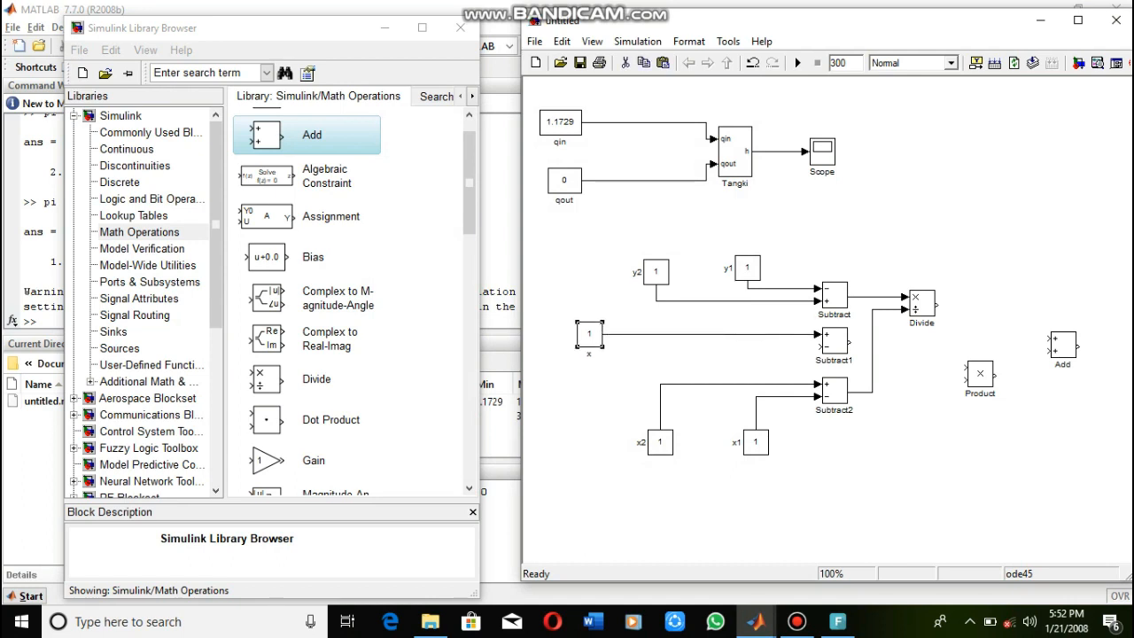
pyautogui.moveTo(819, 347); pyautogui.dragTo(756, 390)
# Feed the Divide and Subtract1 outputs into Product, and connect Product and a branch from y1 to Add.
pyautogui.moveTo(959, 356)
pyautogui.mouseDown()
pyautogui.moveTo(952, 367)
pyautogui.moveTo(966, 367)
pyautogui.mouseUp()
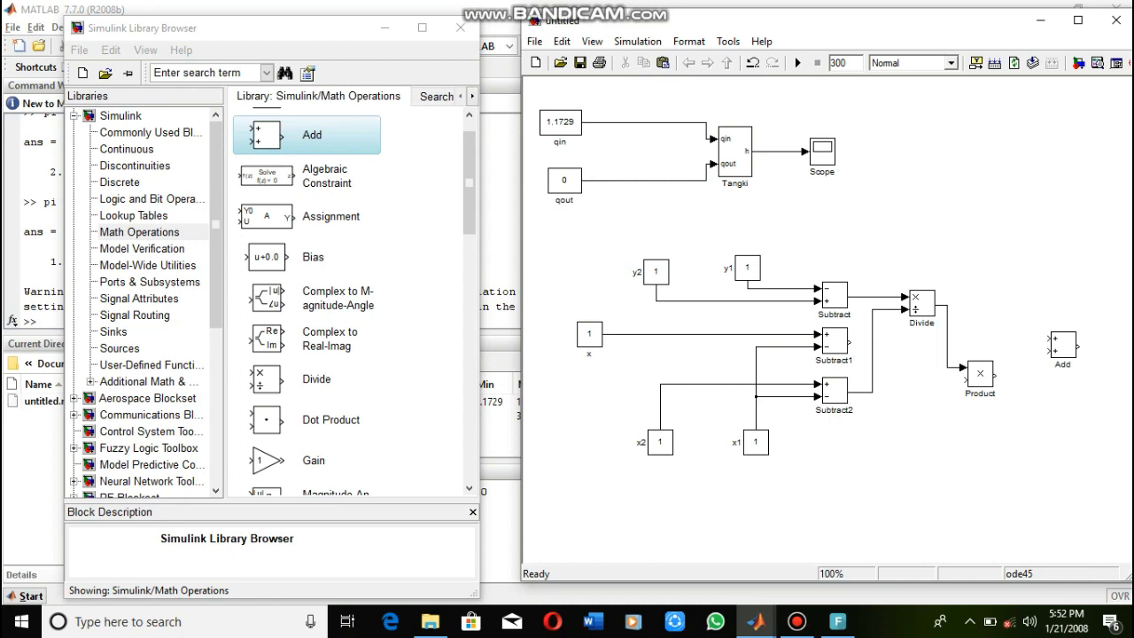
pyautogui.moveTo(849, 341); pyautogui.dragTo(964, 379)
pyautogui.moveTo(909, 343); pyautogui.dragTo(927, 381)
pyautogui.click(958, 407)
pyautogui.click(940, 425)
pyautogui.moveTo(995, 374)
pyautogui.mouseDown()
pyautogui.moveTo(1033, 376)
pyautogui.moveTo(1051, 339)
pyautogui.moveTo(1063, 354)
pyautogui.moveTo(1063, 382)
pyautogui.moveTo(789, 388)
pyautogui.moveTo(788, 288)
pyautogui.mouseUp()
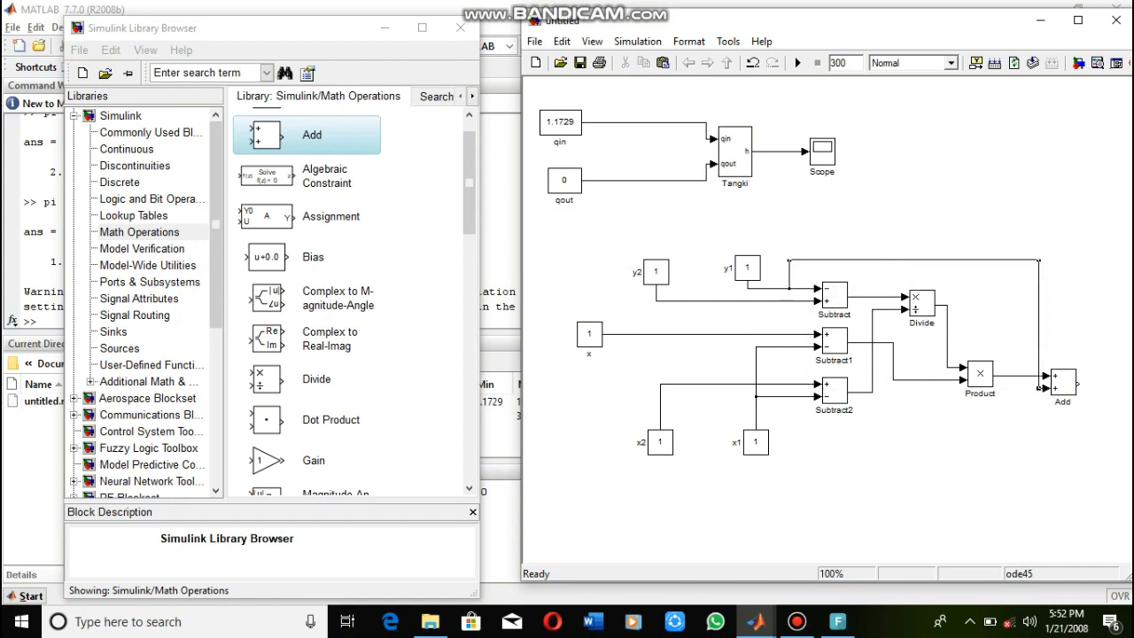
# Set the constant value of y2 to qmax and of y1 to 0.
pyautogui.click(656, 272)
pyautogui.doubleClick(656, 272)
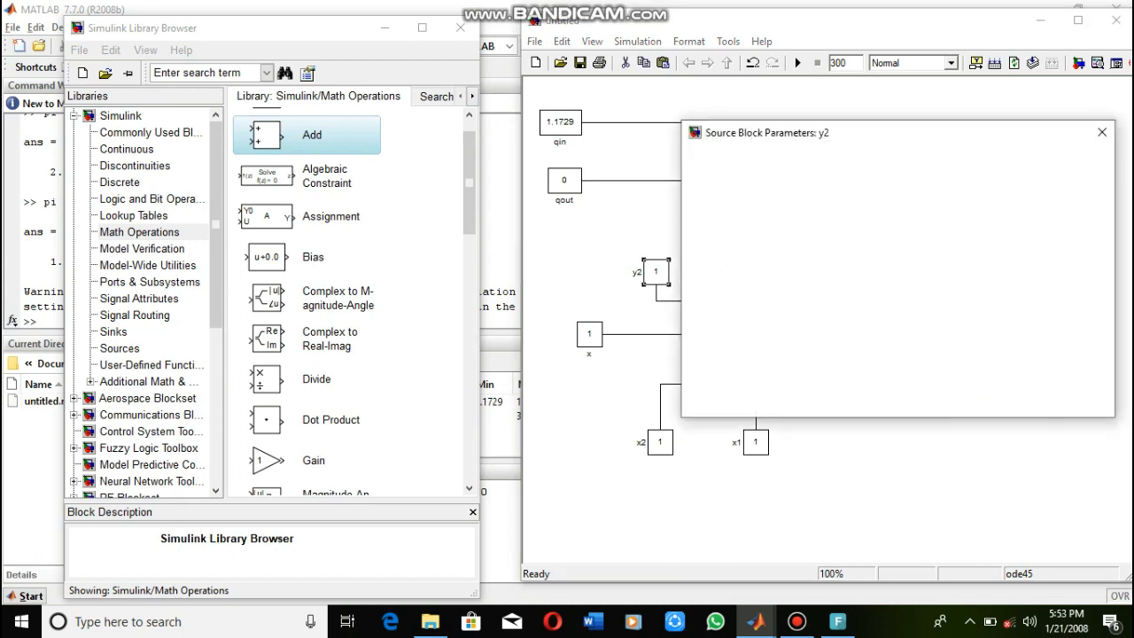
pyautogui.write('qmax')
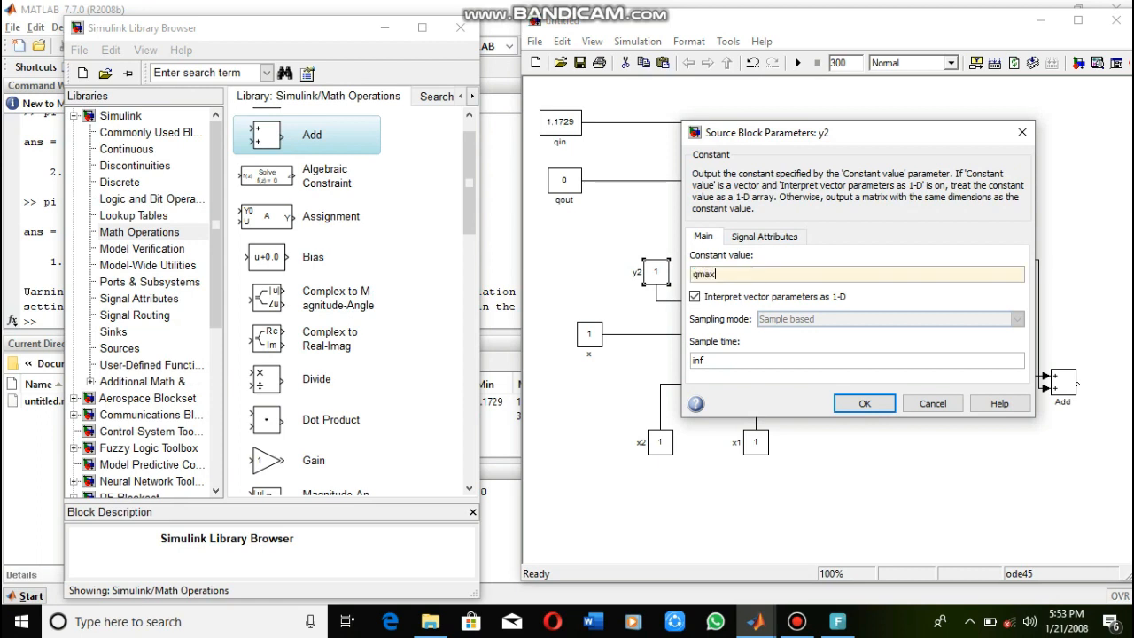
pyautogui.press('Return')
pyautogui.doubleClick(748, 267)
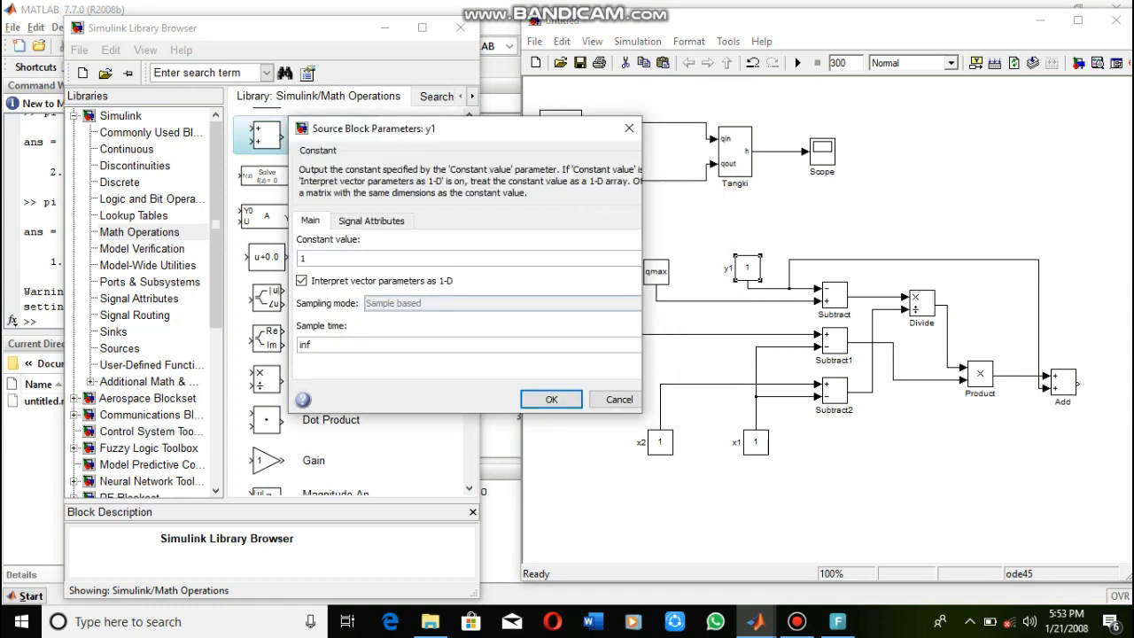
pyautogui.write('0')
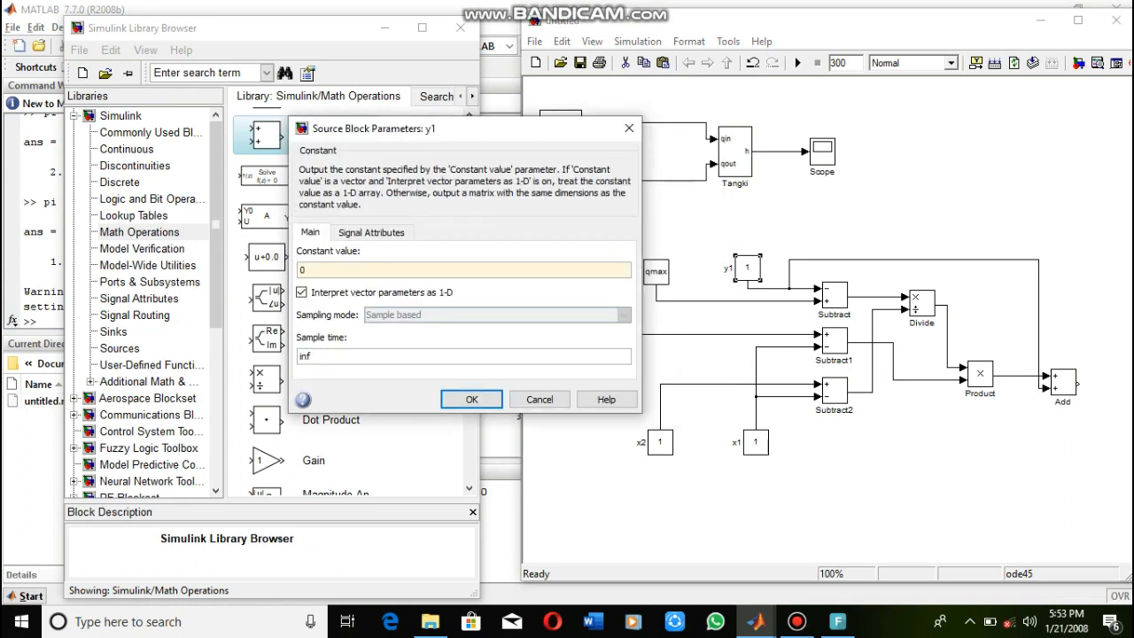
pyautogui.press('Return')
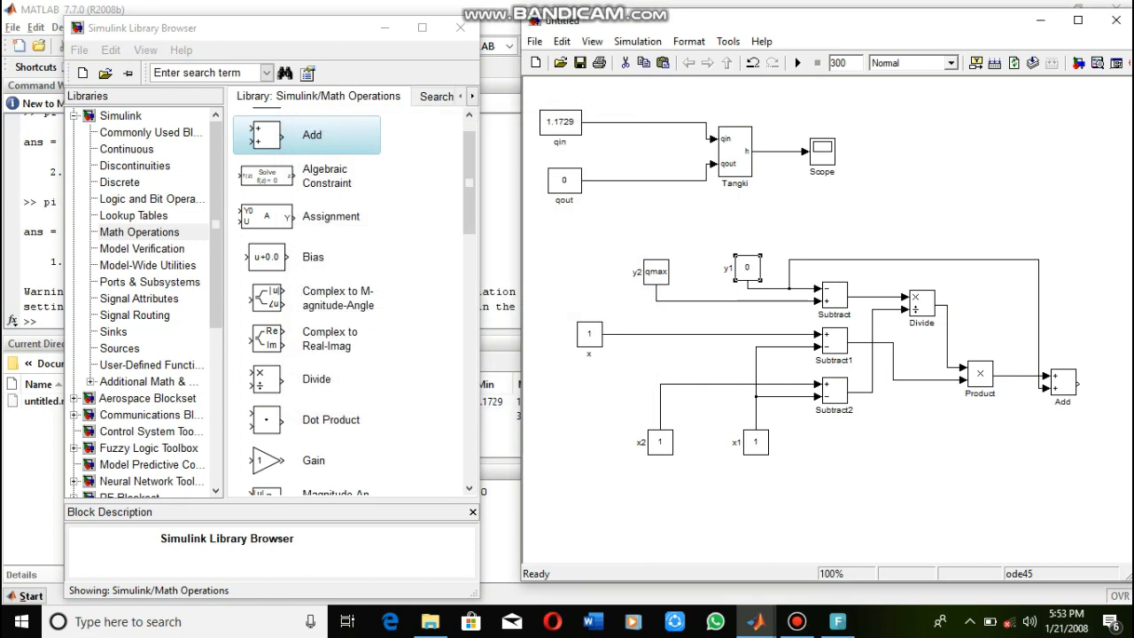
# Set the constant value of x2 to 100 and of x1 to 0.
pyautogui.doubleClick(661, 442)
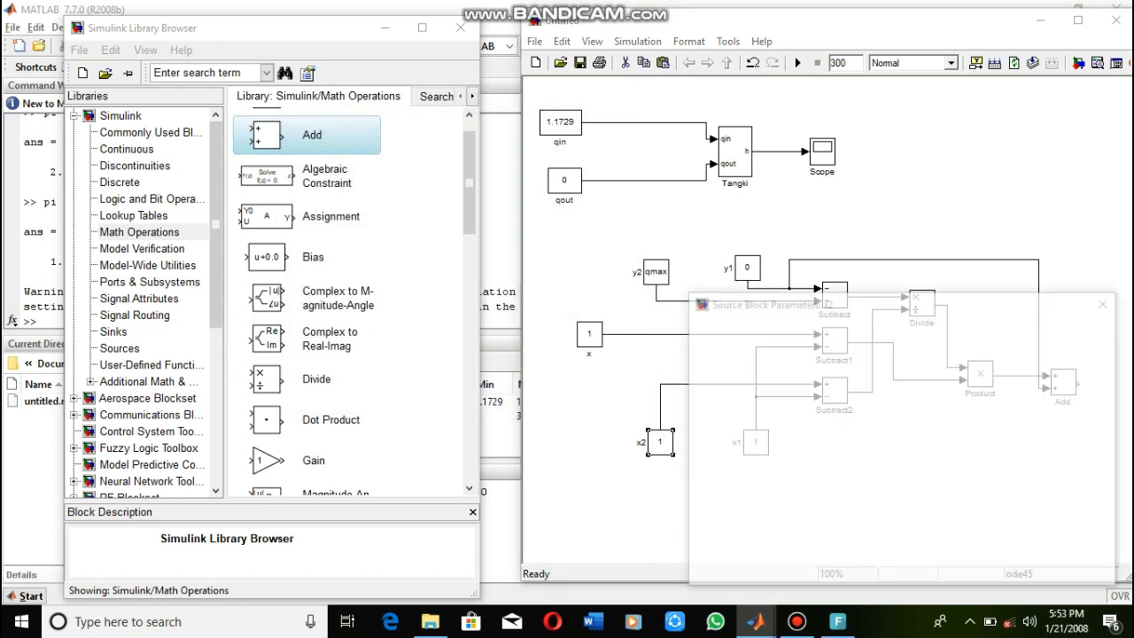
pyautogui.write('1')
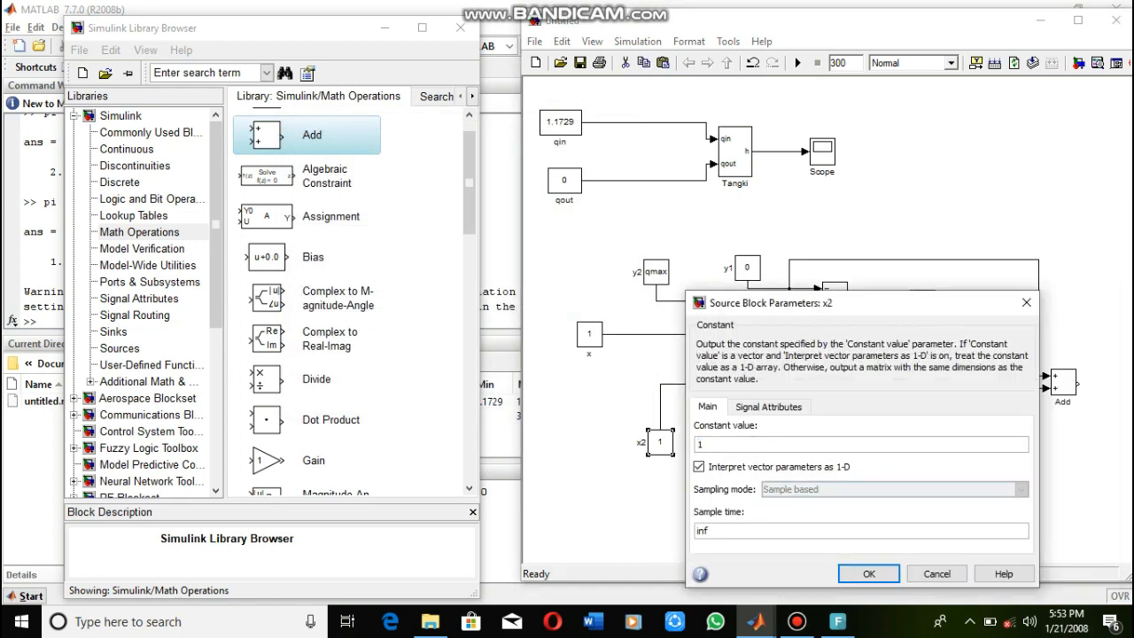
pyautogui.write('00')
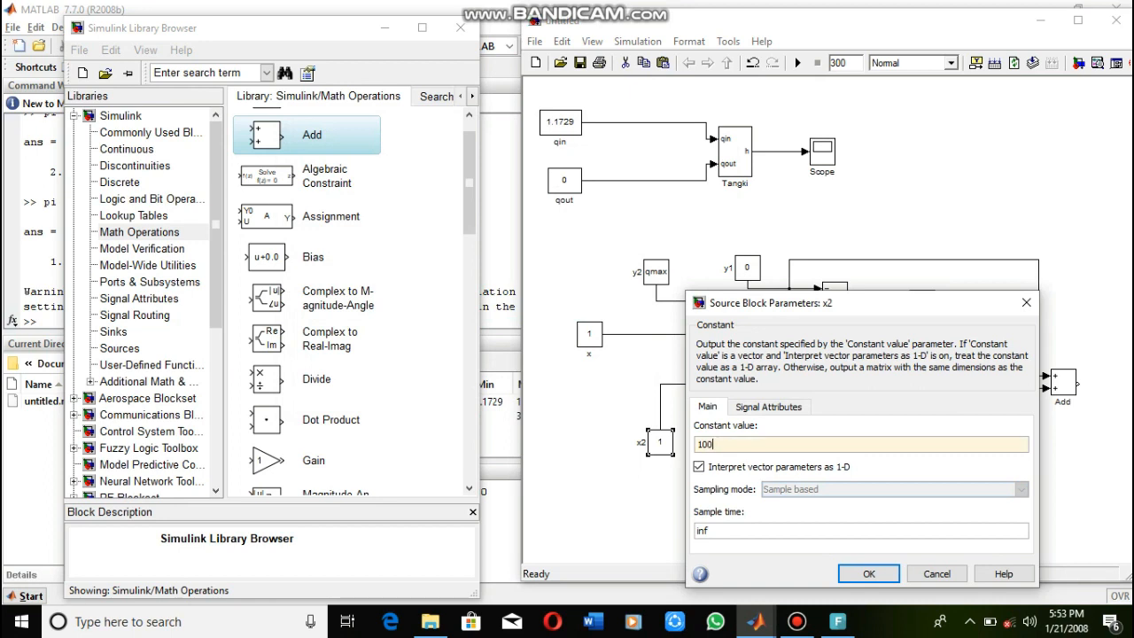
pyautogui.press('Return')
pyautogui.doubleClick(756, 442)
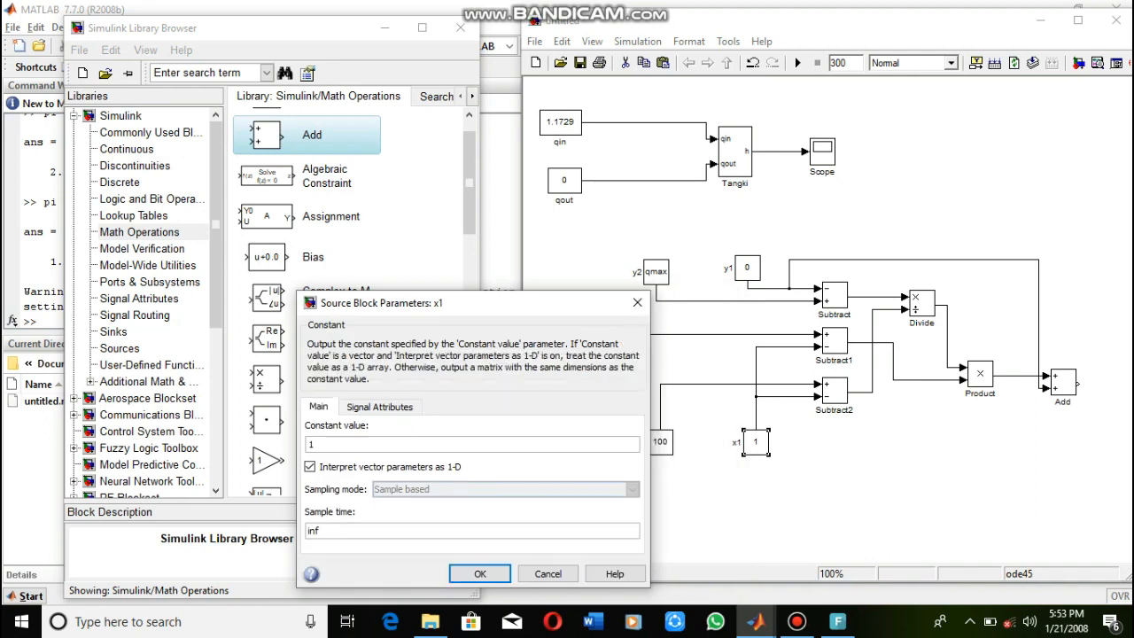
pyautogui.doubleClick(312, 445)
pyautogui.press('BackSpace')
pyautogui.write('0')
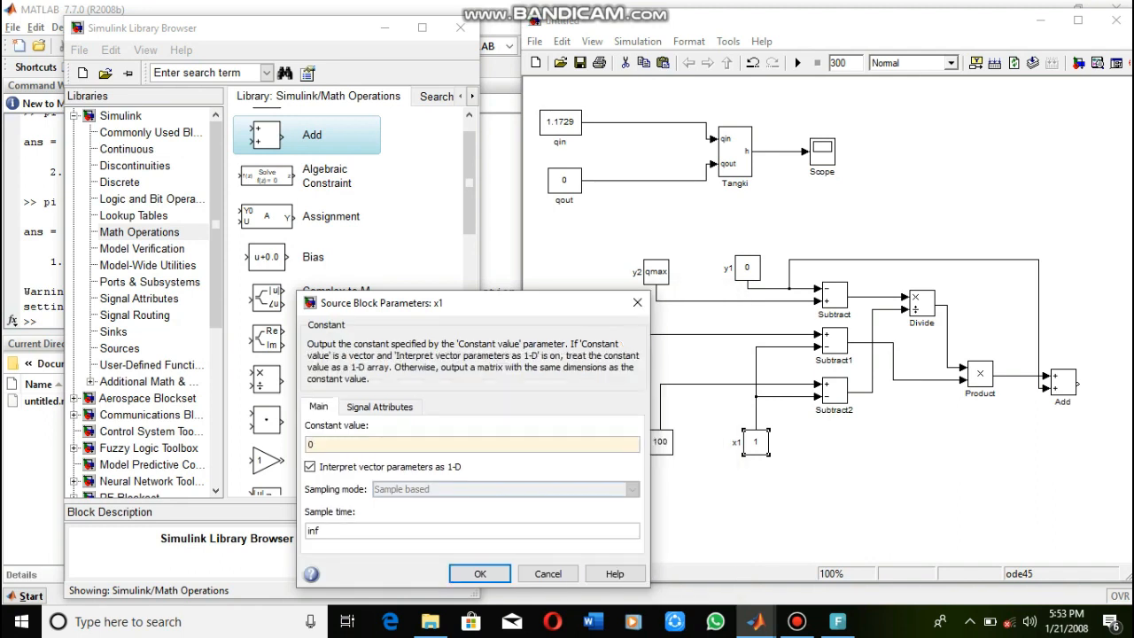
pyautogui.press('Return')
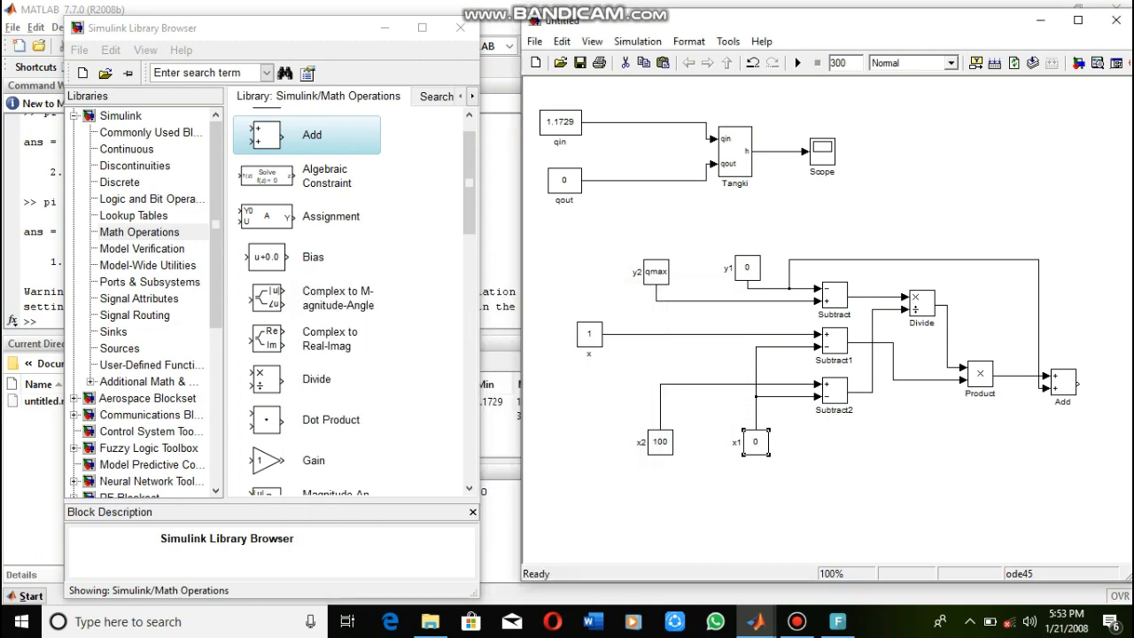
# Insert a Saturation block from the Commonly Used Blocks library on the line between x and Subtract1.
pyautogui.click(121, 116)
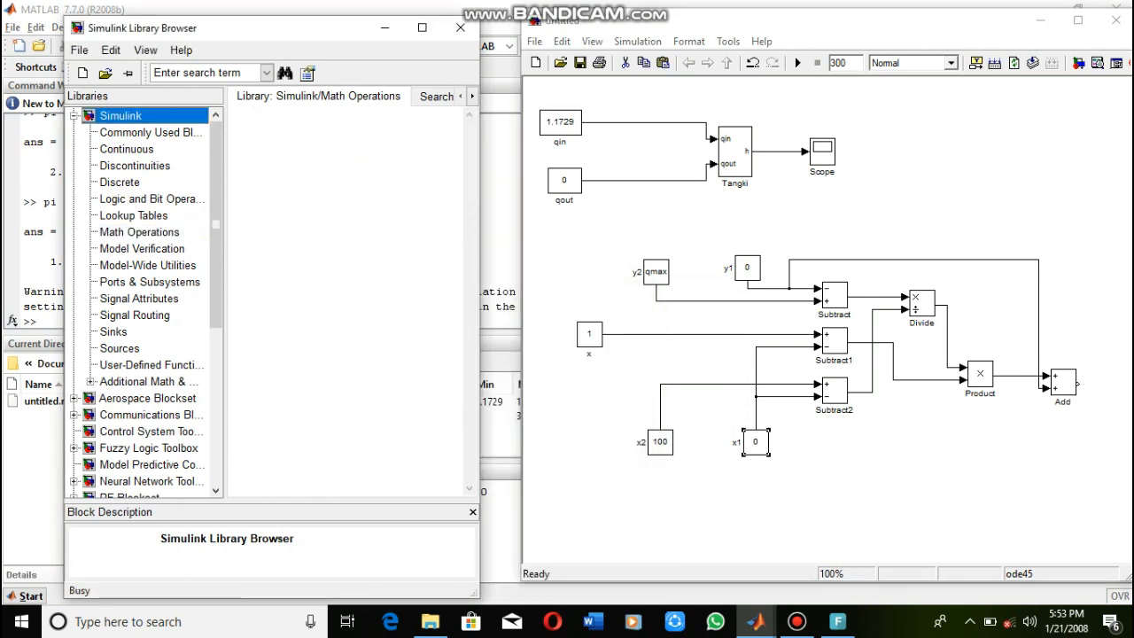
pyautogui.click(150, 133)
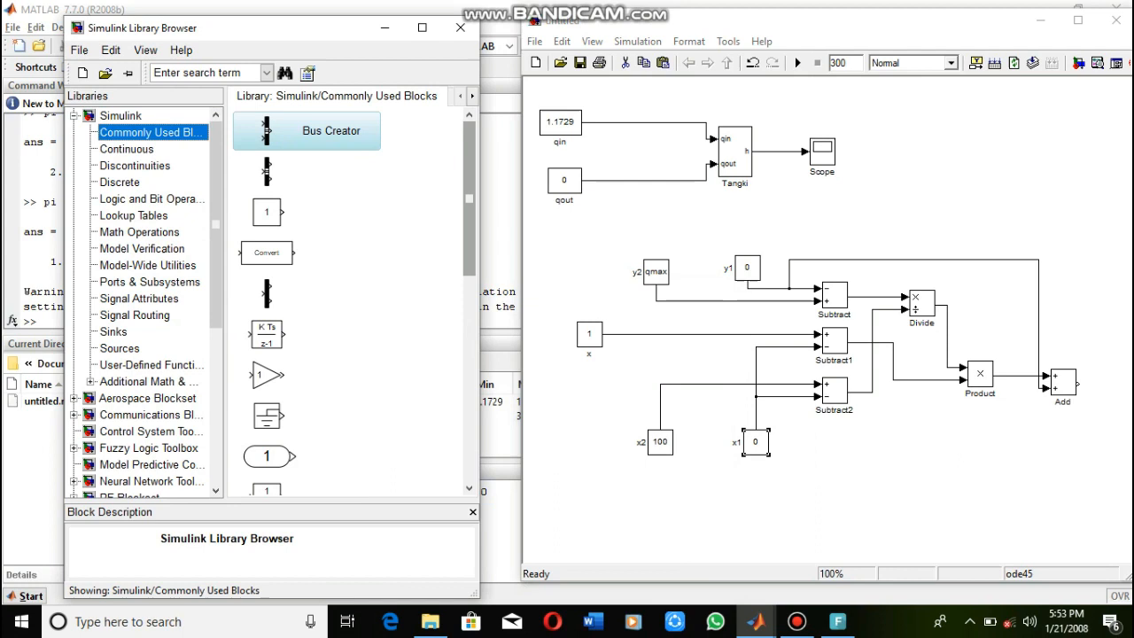
pyautogui.scroll(-6, 346, 302)
pyautogui.scroll(-3, 346, 302)
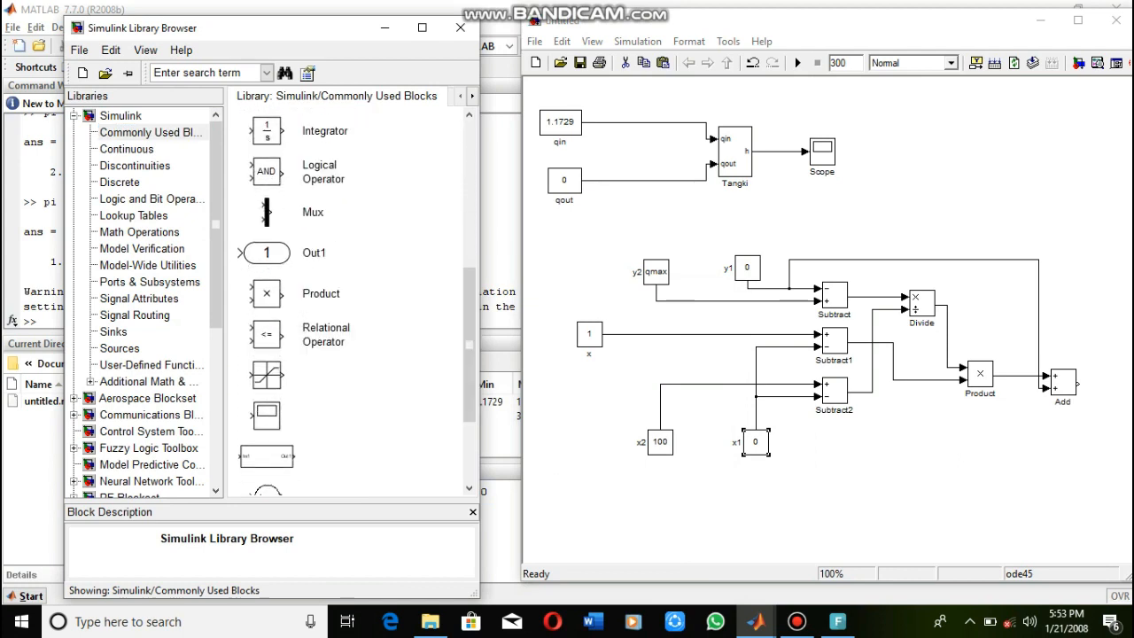
pyautogui.moveTo(266, 375); pyautogui.dragTo(647, 334)
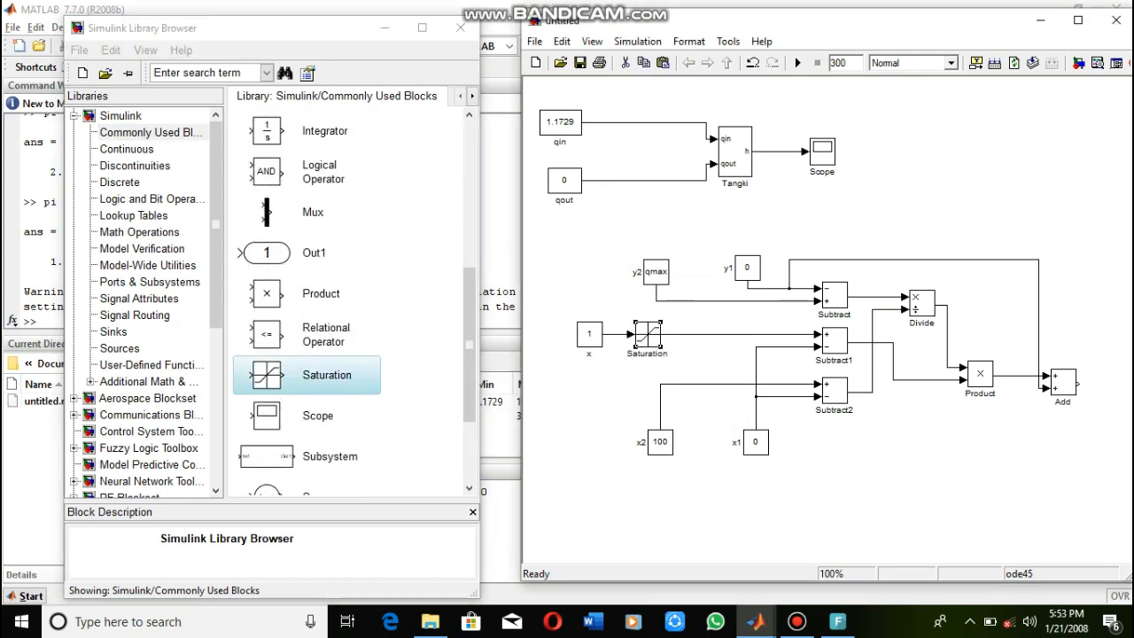
# Set the Saturation block's upper limit to 100 and lower limit to 0.
pyautogui.doubleClick(647, 334)
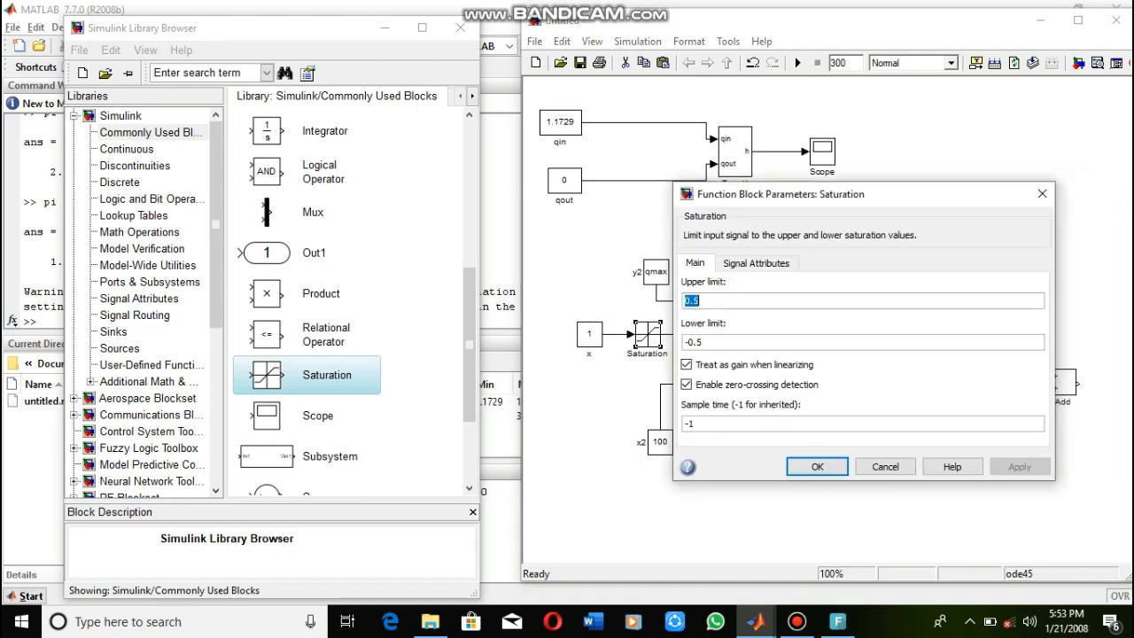
pyautogui.write('100')
pyautogui.press('Tab')
pyautogui.write('0')
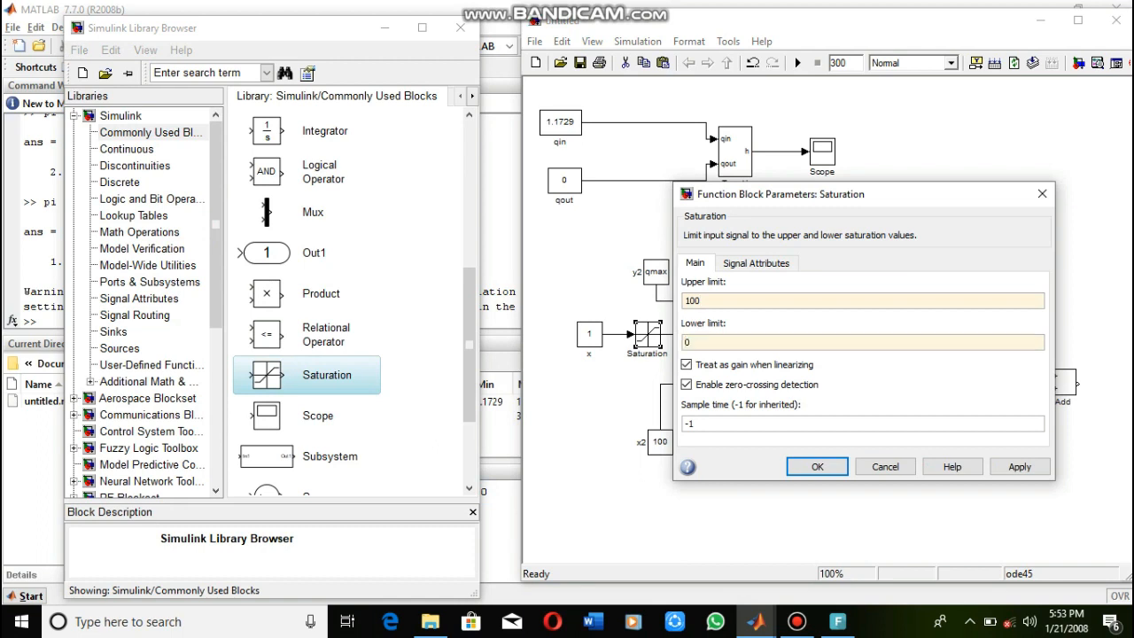
pyautogui.press('Return')
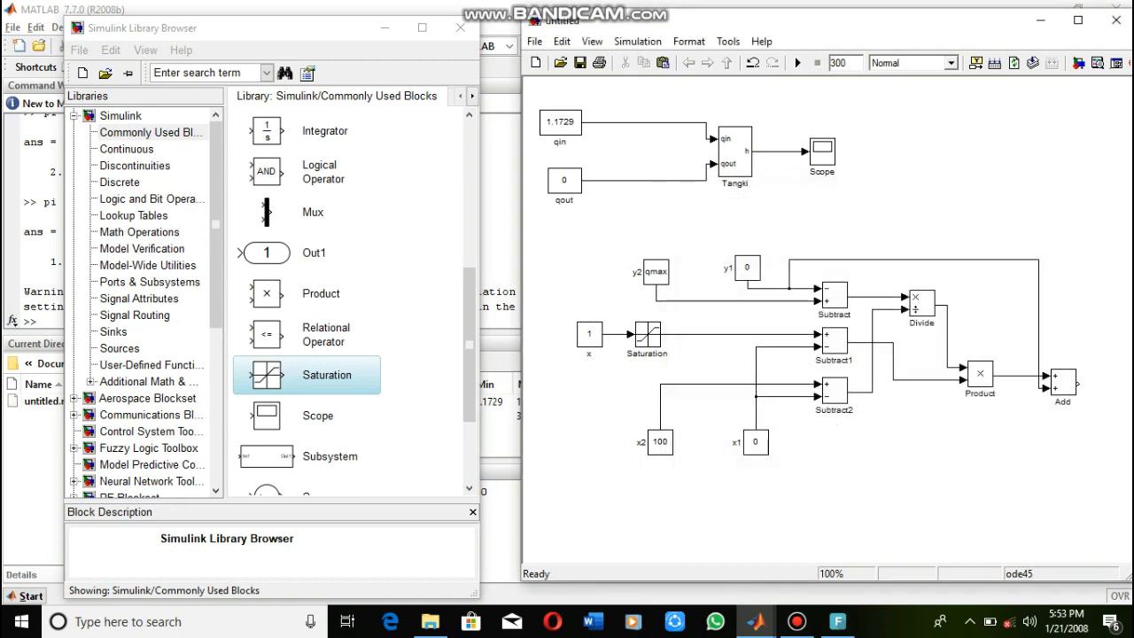
# Group all interpolation blocks except the x constant into a subsystem.
pyautogui.moveTo(610, 213); pyautogui.dragTo(1100, 481)
pyautogui.rightClick(829, 342)
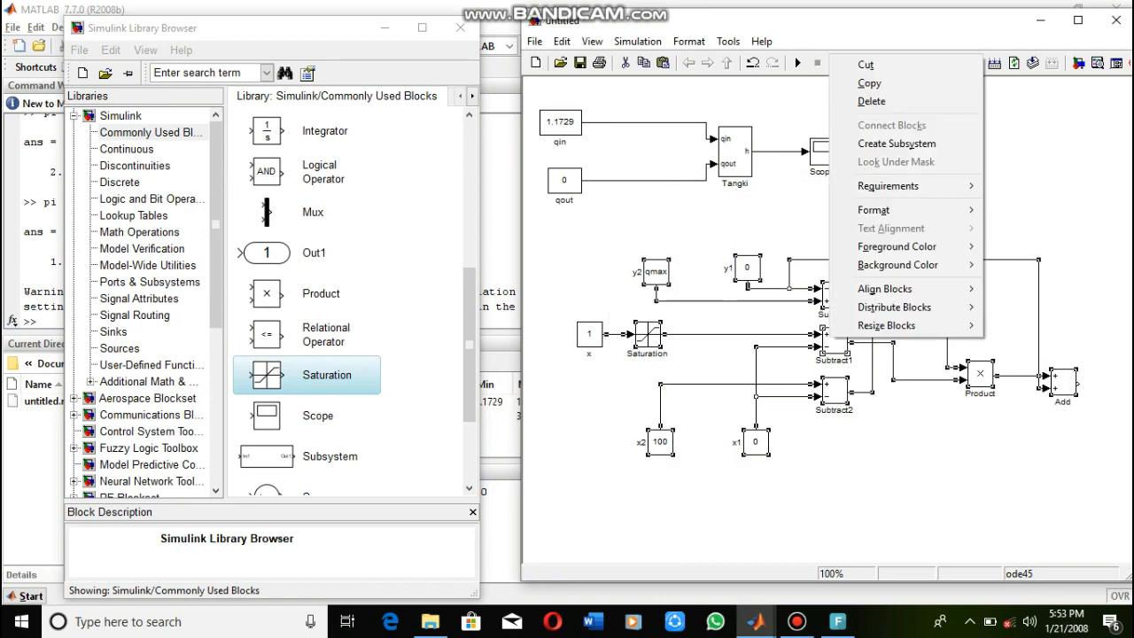
pyautogui.click(897, 143)
pyautogui.click(798, 622)
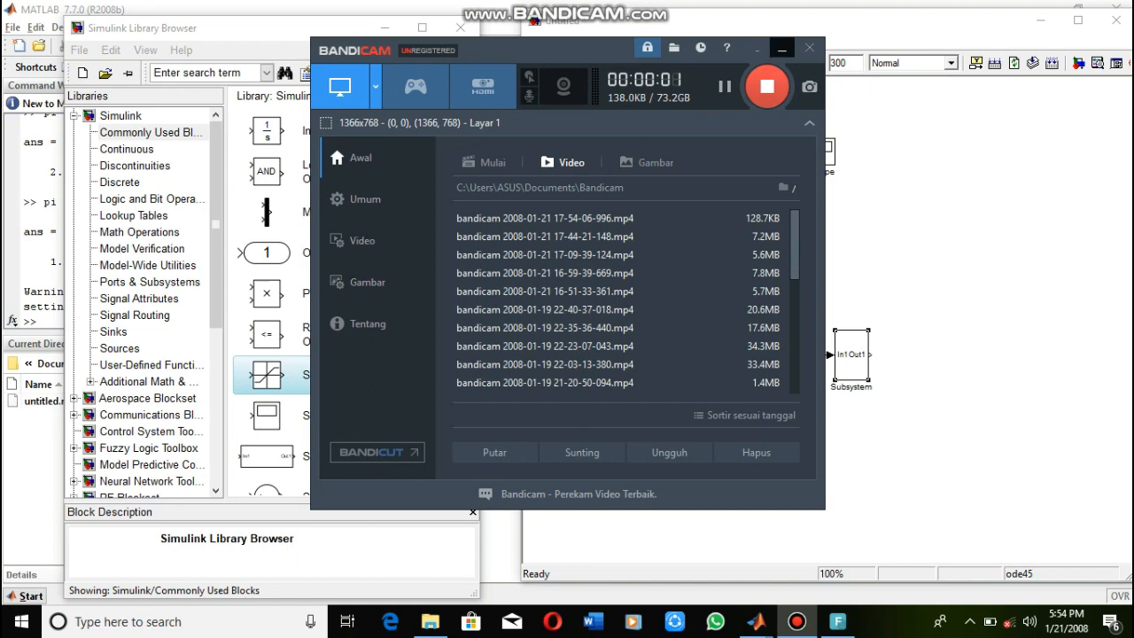
pyautogui.click(783, 49)
# Rename the new subsystem block as Valve.
pyautogui.click(871, 387)
pyautogui.press('BackSpace')
pyautogui.press('BackSpace')
pyautogui.press('BackSpace')
pyautogui.press('BackSpace')
pyautogui.press('BackSpace')
pyautogui.press('BackSpace')
pyautogui.press('BackSpace')
pyautogui.press('BackSpace')
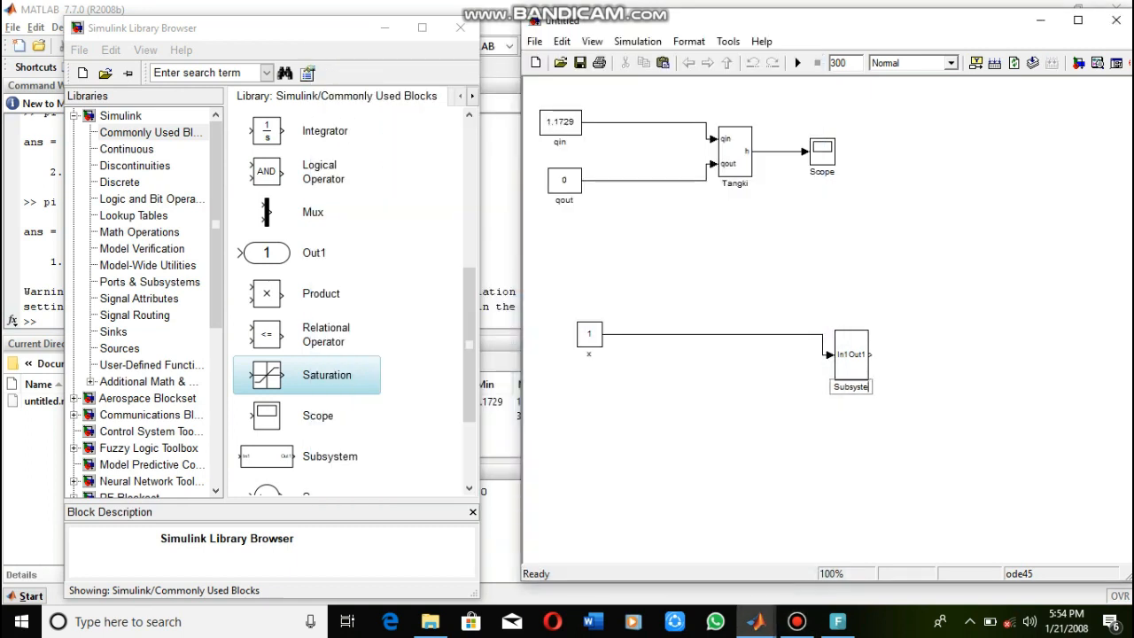
pyautogui.press('BackSpace')
pyautogui.write('Tangki')
pyautogui.press('BackSpace')
pyautogui.press('BackSpace')
pyautogui.press('BackSpace')
pyautogui.press('BackSpace')
pyautogui.press('BackSpace')
pyautogui.press('BackSpace')
pyautogui.write('Valve')
pyautogui.click(753, 425)
# Delete the x constant block that feeds the Valve subsystem.
pyautogui.moveTo(584, 291); pyautogui.dragTo(852, 424)
pyautogui.click(852, 434)
pyautogui.moveTo(540, 269); pyautogui.dragTo(717, 388)
pyautogui.press('Delete')
# Open the Valve subsystem and rename its In1 input port as %.
pyautogui.doubleClick(851, 356)
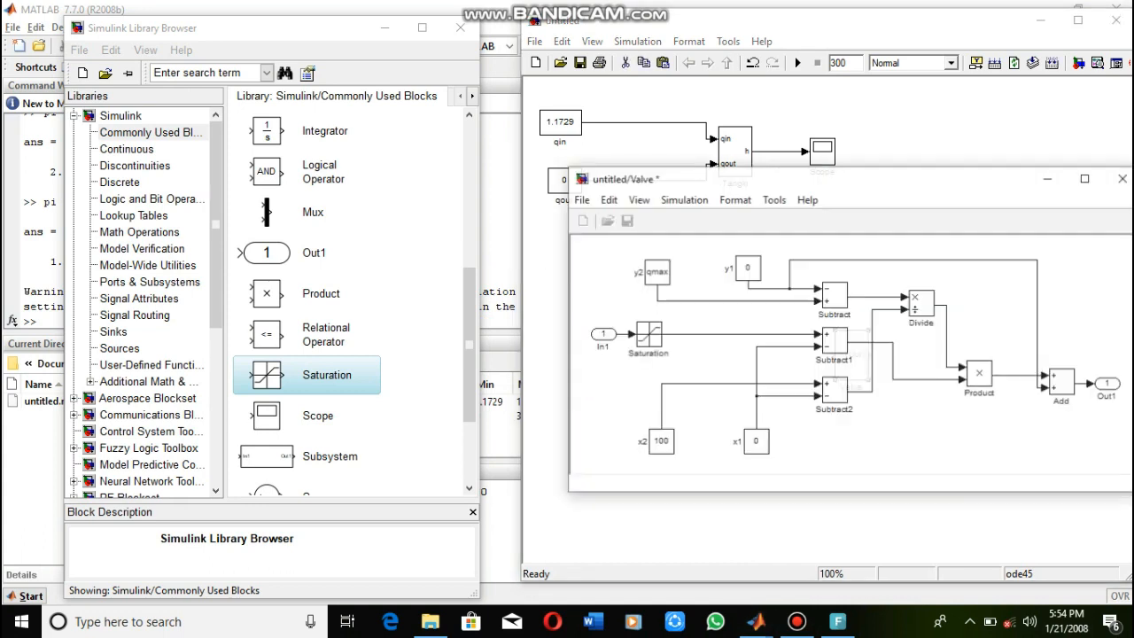
pyautogui.click(605, 348)
pyautogui.press('BackSpace')
pyautogui.press('BackSpace')
pyautogui.press('BackSpace')
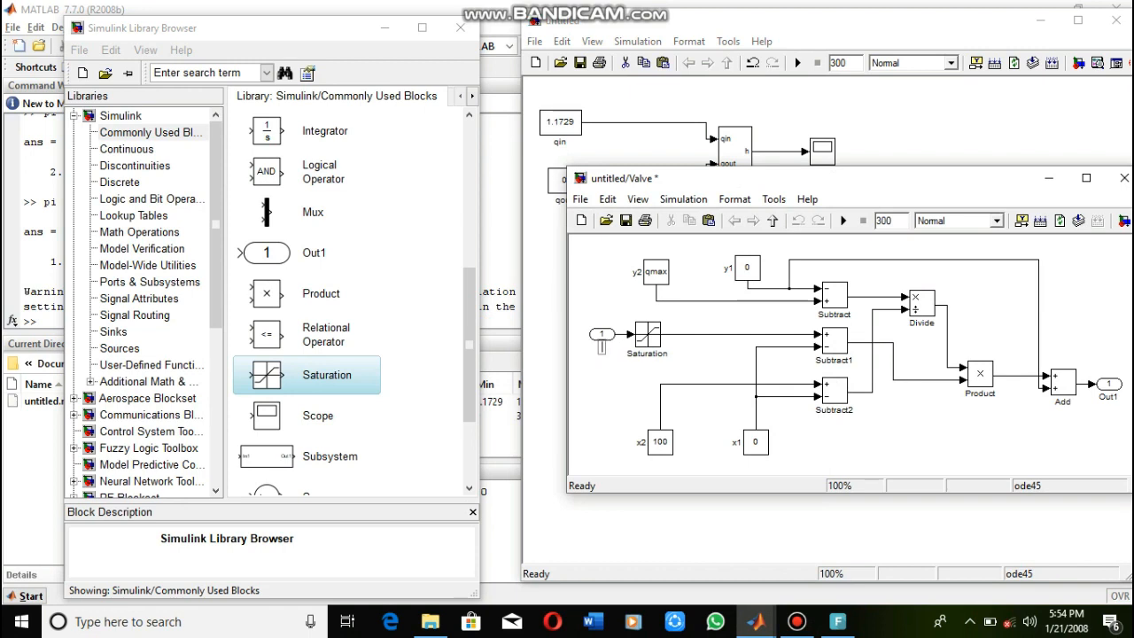
pyautogui.write('%')
# Rename the Valve subsystem's Out1 output port as q and return to the top-level model.
pyautogui.click(1109, 397)
pyautogui.press('BackSpace')
pyautogui.press('BackSpace')
pyautogui.press('BackSpace')
pyautogui.press('BackSpace')
pyautogui.write('q')
pyautogui.press('Escape')
pyautogui.click(1124, 178)
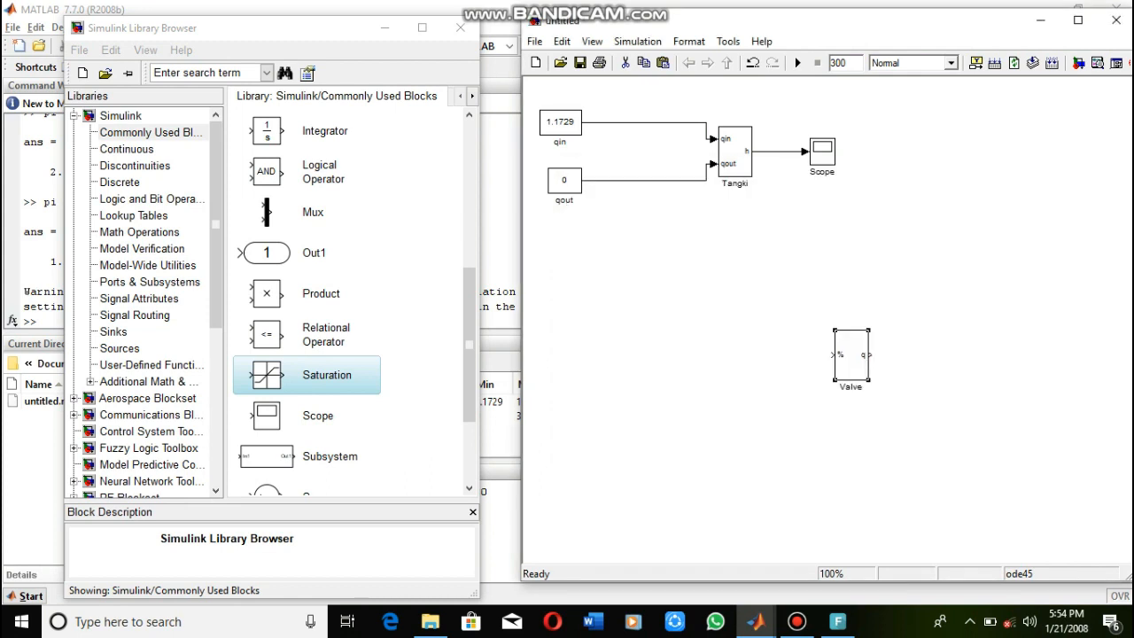
# Mask the Valve subsystem and add an edit parameter with the variable qmax.
pyautogui.rightClick(848, 372)
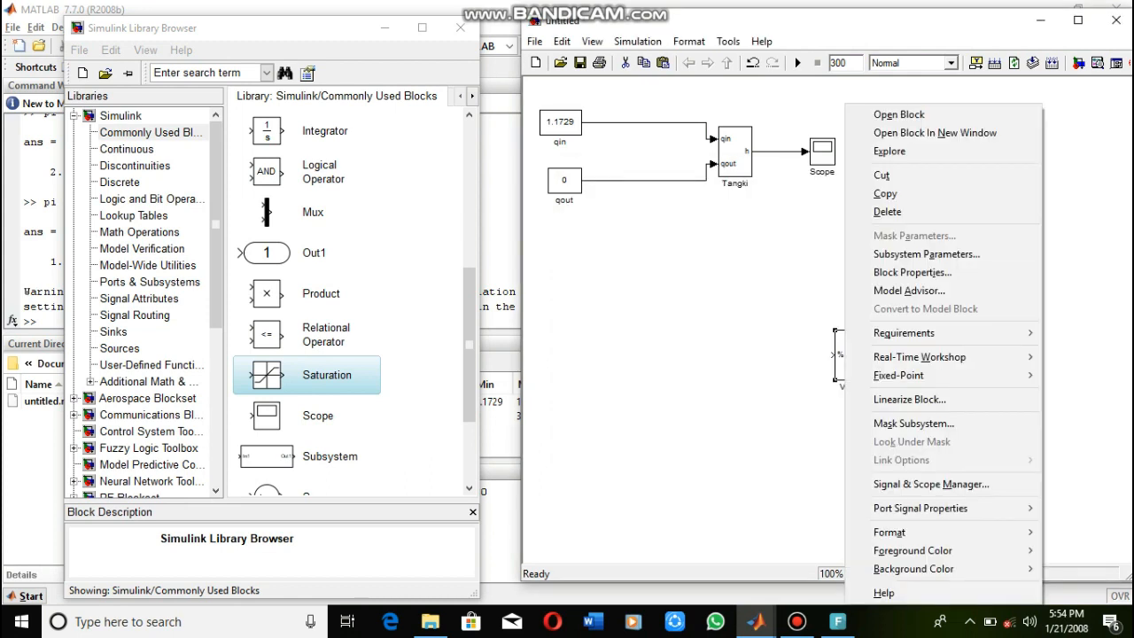
pyautogui.click(914, 423)
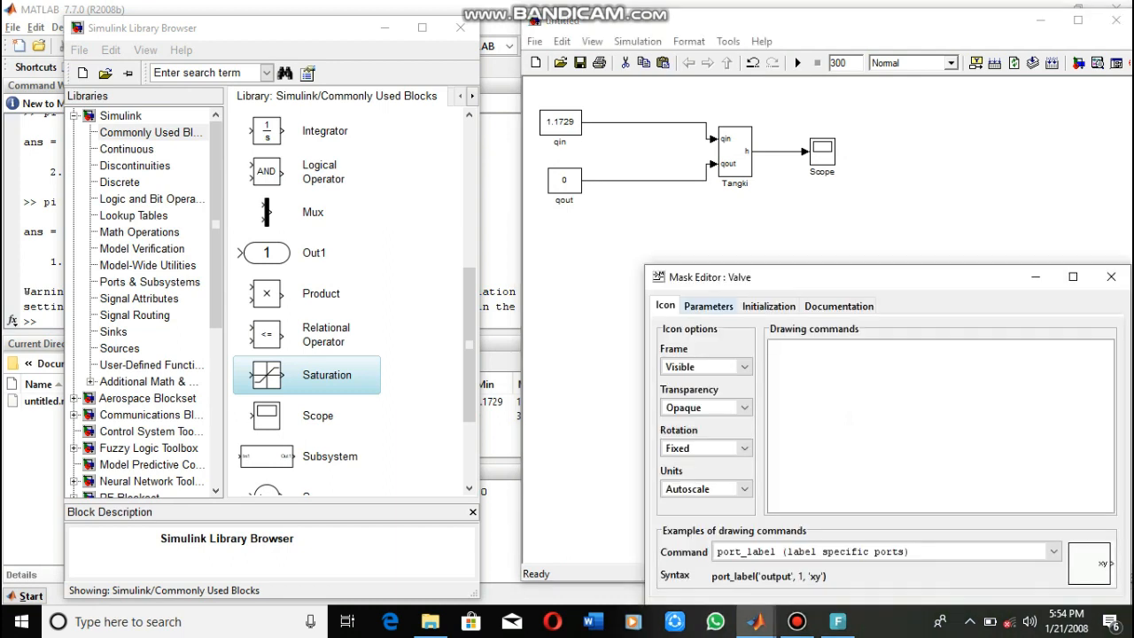
pyautogui.click(708, 306)
pyautogui.click(670, 347)
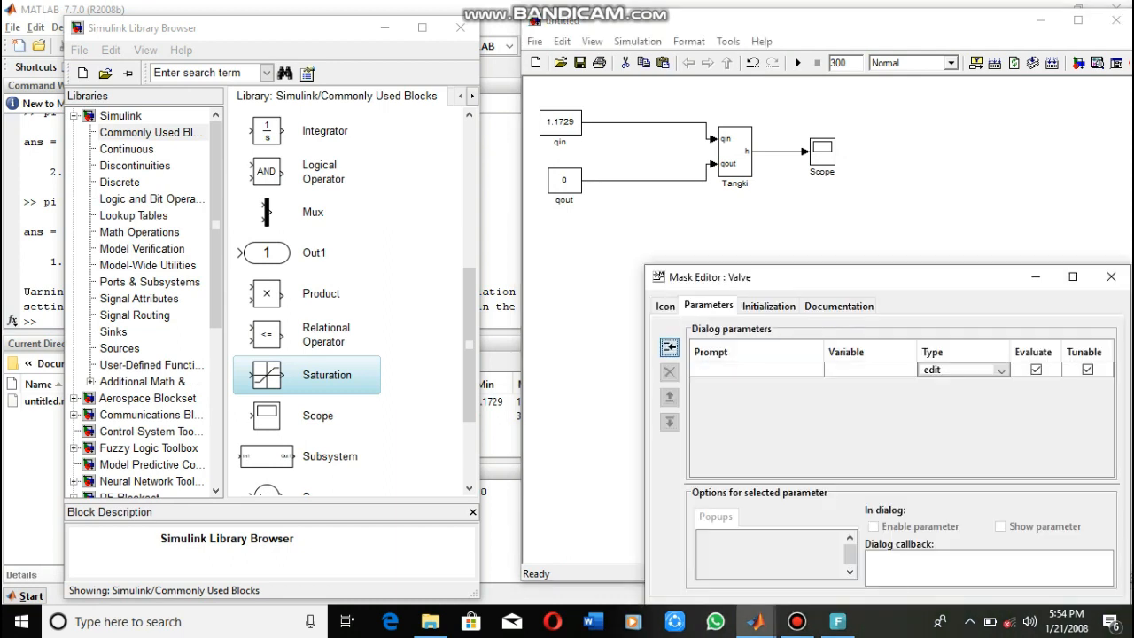
pyautogui.write('qmax')
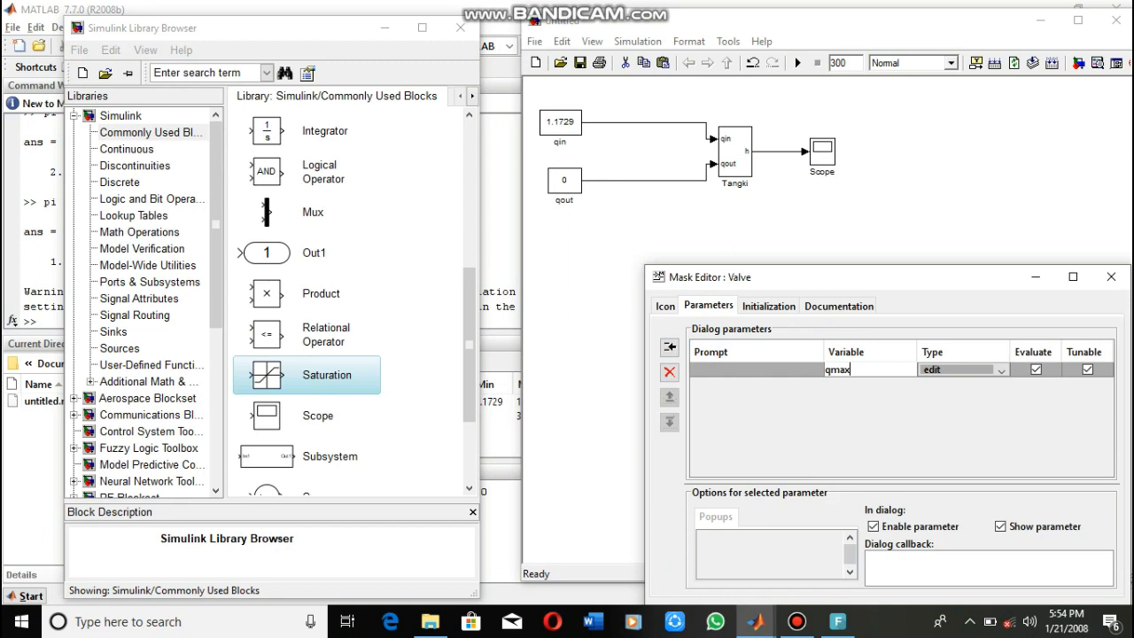
# Set the qmax mask parameter's prompt to "Debit air maksimum (m3/s)".
pyautogui.click(756, 370)
pyautogui.write('D')
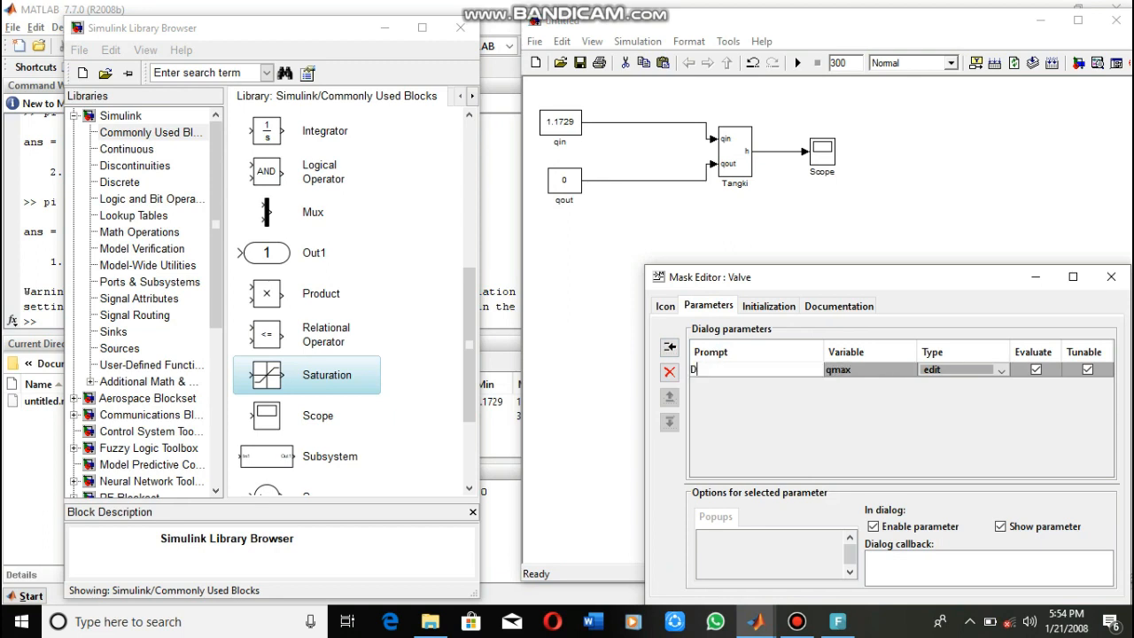
pyautogui.write('ebit air maks')
pyautogui.write('um (m')
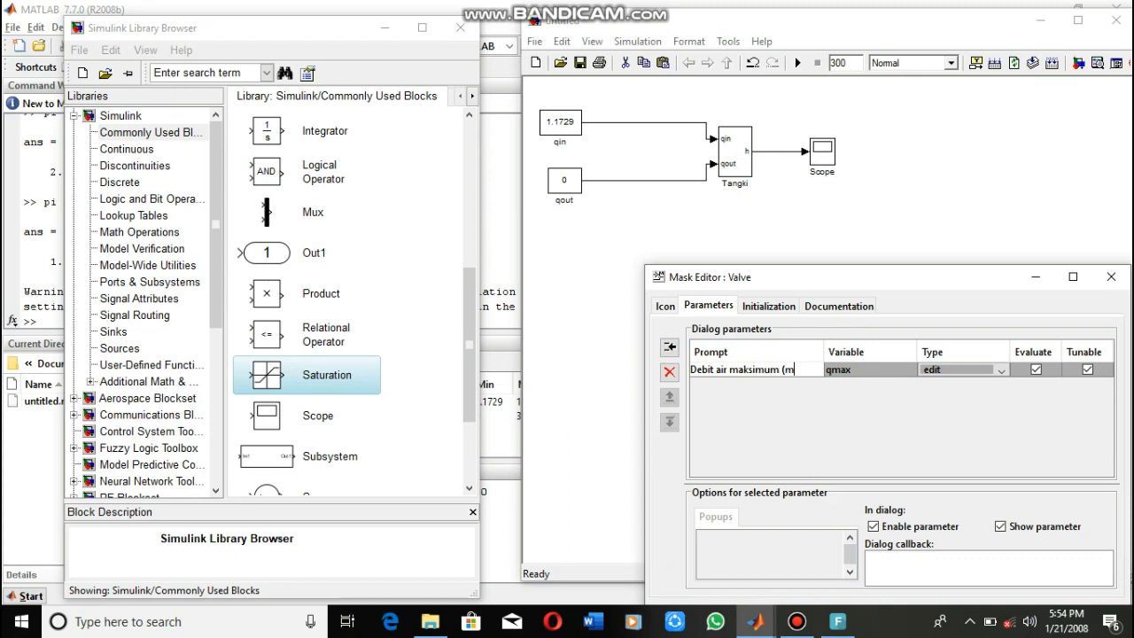
pyautogui.write('3/s)')
pyautogui.press('BackSpace')
pyautogui.press('BackSpace')
pyautogui.press('BackSpace')
pyautogui.write('/s)')
# Document the Valve mask with type "Parameter valve" and description "Inputlah nilai parameter Valve", and accept the mask.
pyautogui.click(824, 305)
pyautogui.write('Param')
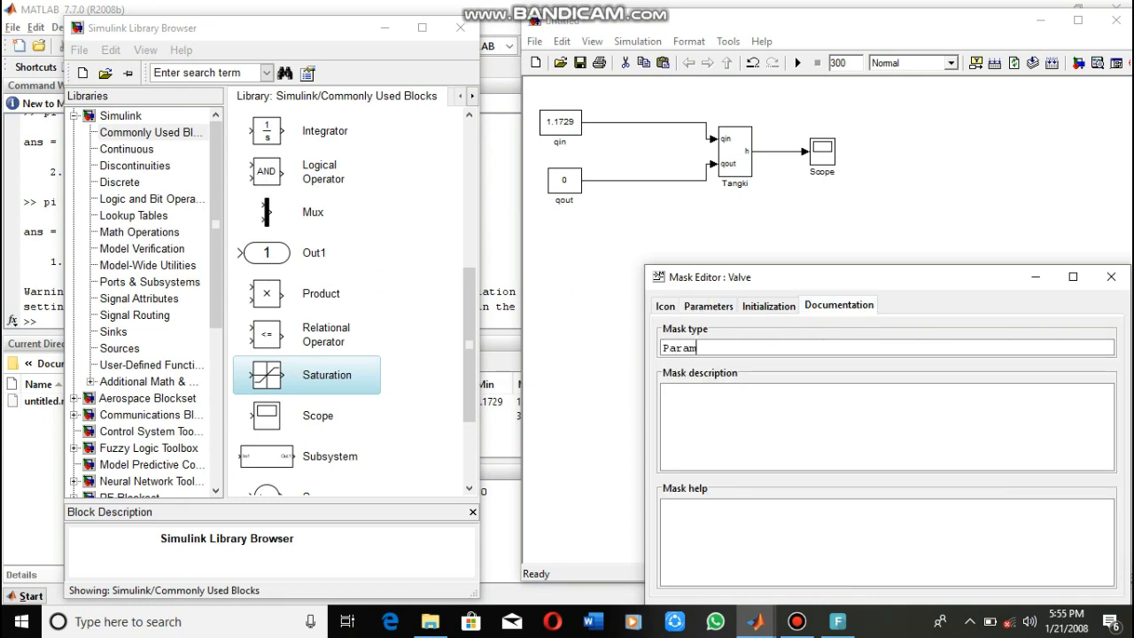
pyautogui.write('eter valve')
pyautogui.click(667, 393)
pyautogui.write('Inputlah nilai param,e')
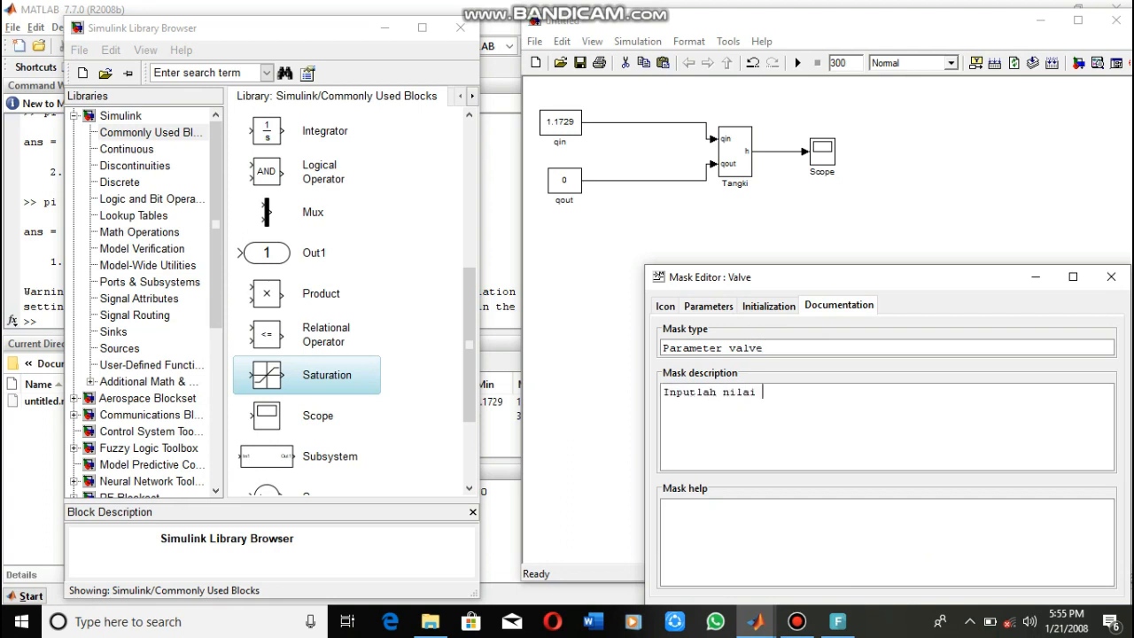
pyautogui.press('BackSpace')
pyautogui.press('BackSpace')
pyautogui.write('eter Valve')
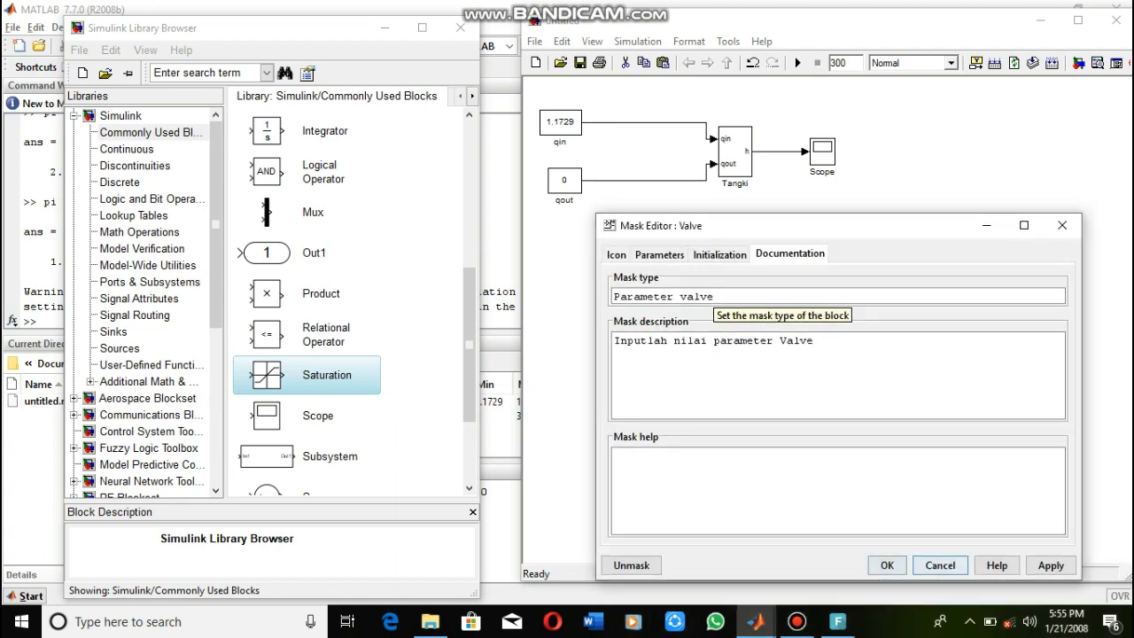
pyautogui.click(890, 564)
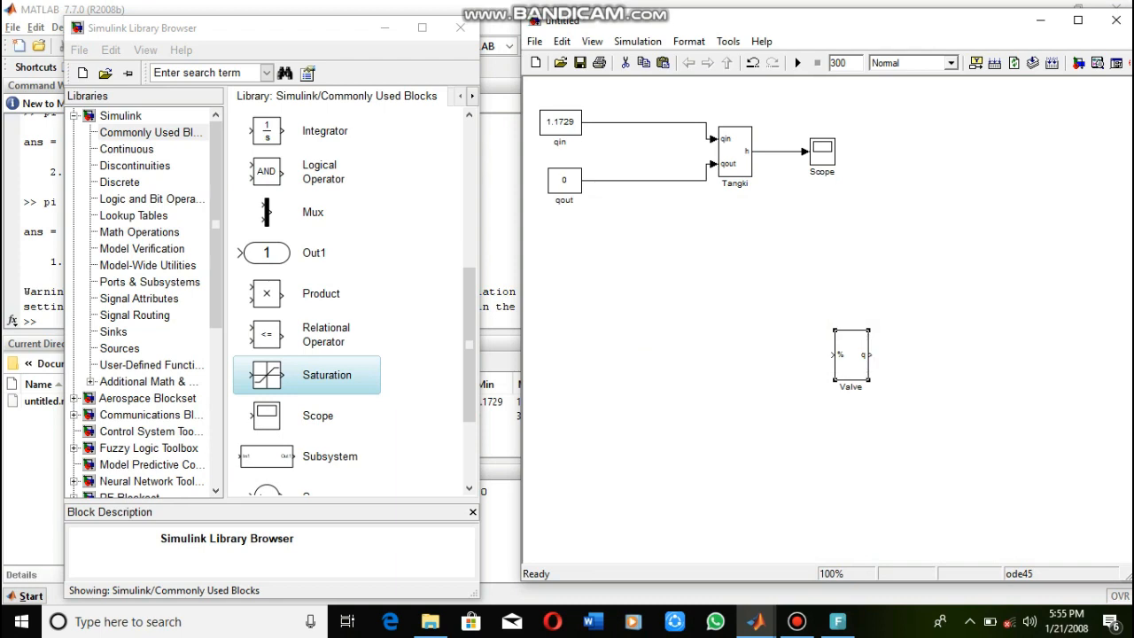
# Shrink the Valve block and insert it into the qin line, with a copy in the qout line.
pyautogui.moveTo(869, 381); pyautogui.dragTo(639, 123)
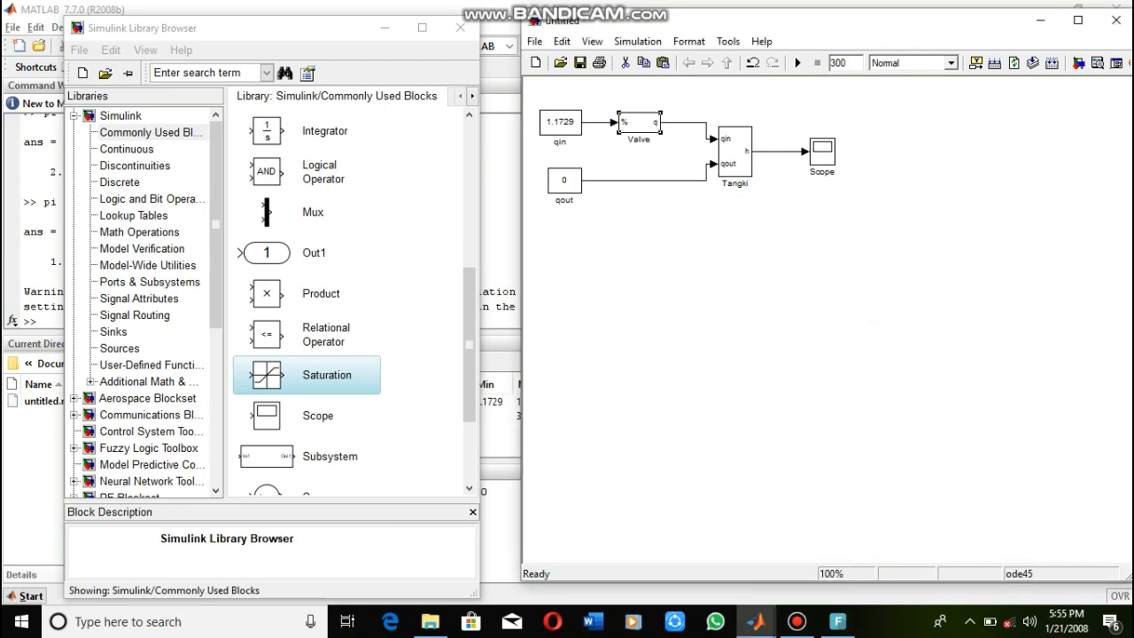
pyautogui.moveTo(638, 122); pyautogui.dragTo(638, 181)
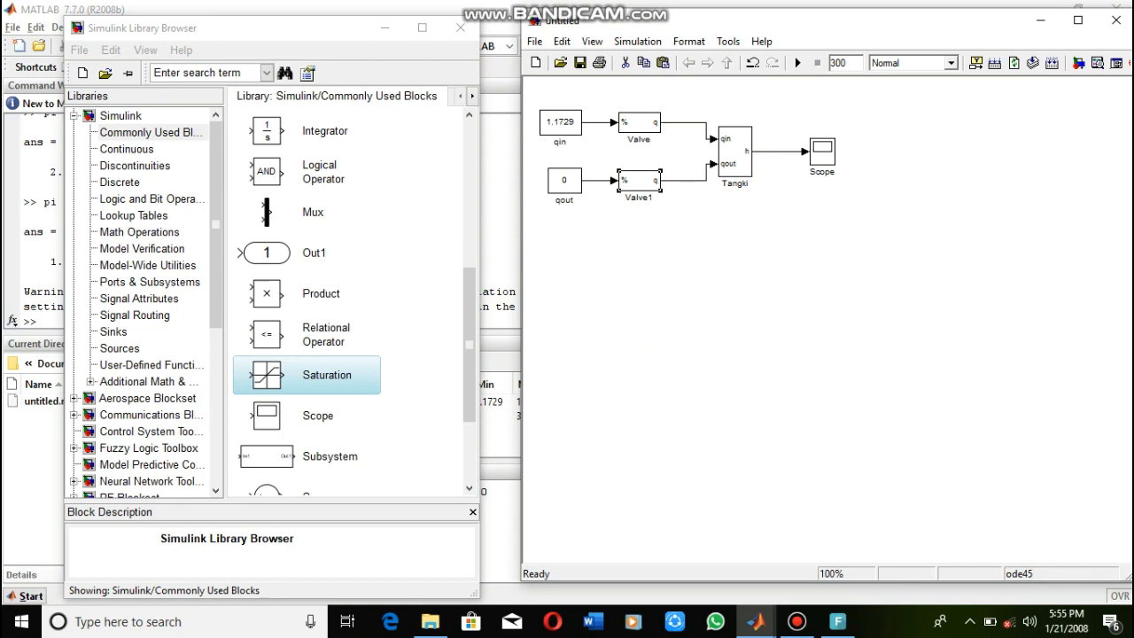
# Rename the valve block on the qin line as "Valve in" and the one on the qout line as "Valve out".
pyautogui.click(646, 139)
pyautogui.write('in')
pyautogui.click(642, 197)
pyautogui.press('Right')
pyautogui.press('Right')
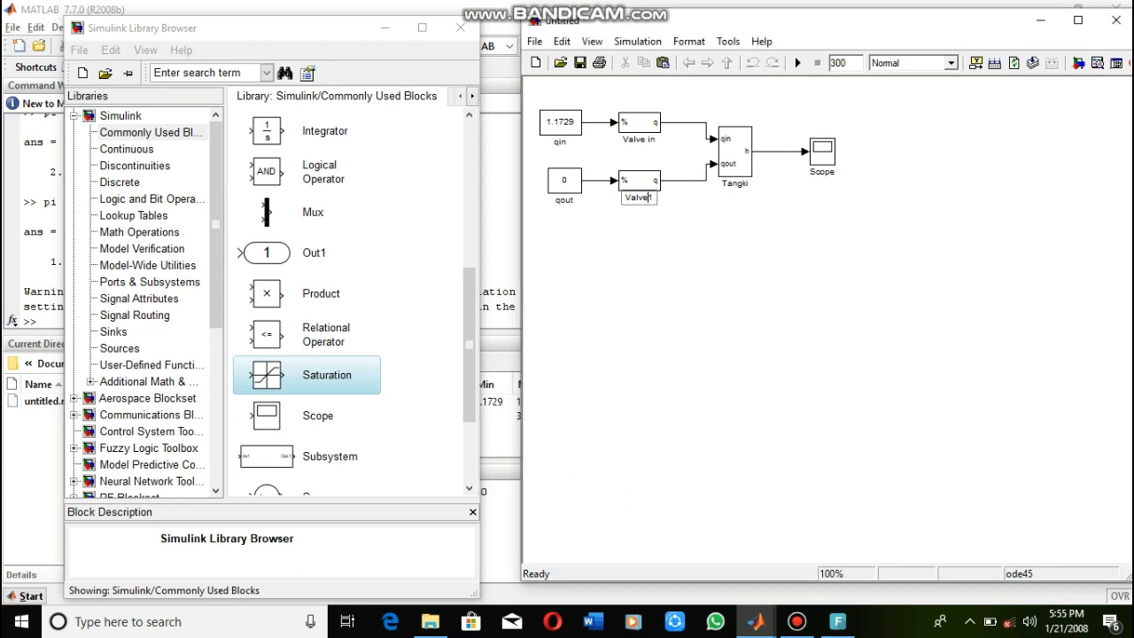
pyautogui.press('BackSpace')
pyautogui.write('out')
pyautogui.click(627, 303)
# Shift both valve blocks, the Tangki subsystem and the Scope together to the right, away from the constants.
pyautogui.moveTo(609, 102); pyautogui.dragTo(840, 227)
pyautogui.press('Right')
pyautogui.press('Right')
pyautogui.press('Right')
pyautogui.press('Right')
pyautogui.press('Right')
pyautogui.press('Right')
pyautogui.press('Right')
pyautogui.press('Right')
pyautogui.press('Right')
pyautogui.press('Right')
pyautogui.press('Right')
pyautogui.press('Right')
pyautogui.press('Right')
pyautogui.press('Right')
pyautogui.press('Right')
pyautogui.press('Right')
pyautogui.press('Right')
pyautogui.press('Right')
pyautogui.press('Right')
pyautogui.press('Right')
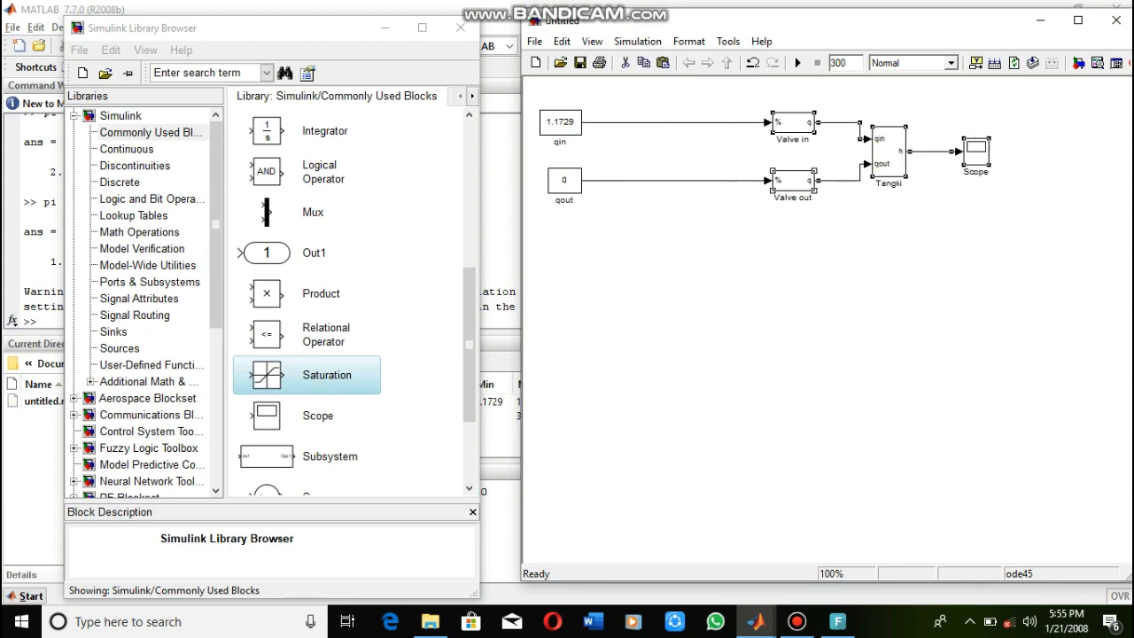
# Move the qout constant right until it sits just before the Valve out block.
pyautogui.click(565, 181)
pyautogui.press('Right')
pyautogui.press('Right')
pyautogui.press('Right')
pyautogui.press('Right')
pyautogui.press('Right')
pyautogui.press('Right')
pyautogui.press('Right')
pyautogui.press('Right')
pyautogui.press('Right')
pyautogui.press('Right')
pyautogui.press('Right')
pyautogui.press('Right')
pyautogui.press('Right')
pyautogui.press('Right')
pyautogui.press('Right')
pyautogui.press('Right')
pyautogui.press('Right')
pyautogui.press('Right')
pyautogui.press('Right')
pyautogui.press('Right')
pyautogui.press('Right')
pyautogui.press('Right')
pyautogui.press('Right')
pyautogui.press('Right')
pyautogui.press('Right')
pyautogui.press('Right')
pyautogui.press('Right')
pyautogui.press('Right')
pyautogui.press('Right')
pyautogui.press('Right')
pyautogui.press('Right')
pyautogui.press('Right')
pyautogui.press('Right')
pyautogui.press('Right')
pyautogui.press('Right')
pyautogui.press('Right')
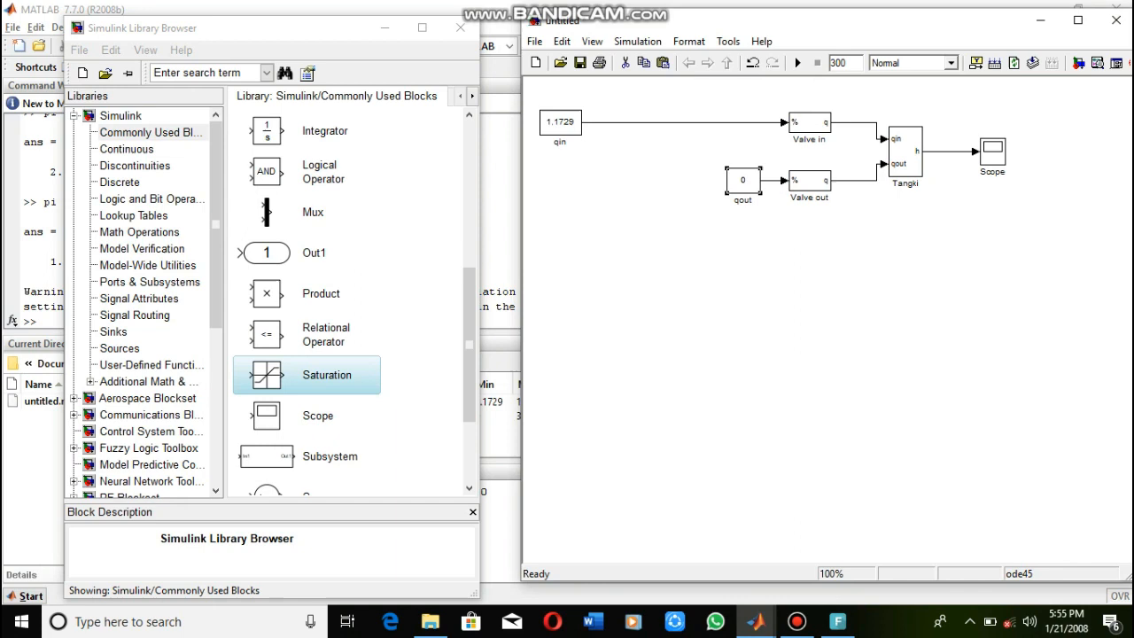
# Rename the qin constant block as SP.
pyautogui.click(557, 141)
pyautogui.press('Right')
pyautogui.press('Right')
pyautogui.press('BackSpace')
pyautogui.press('BackSpace')
pyautogui.press('BackSpace')
pyautogui.write('SP')
# Try to rename the qout constant block as DV.
pyautogui.click(749, 201)
pyautogui.press('BackSpace')
pyautogui.press('BackSpace')
pyautogui.press('BackSpace')
pyautogui.press('BackSpace')
pyautogui.write('DV')
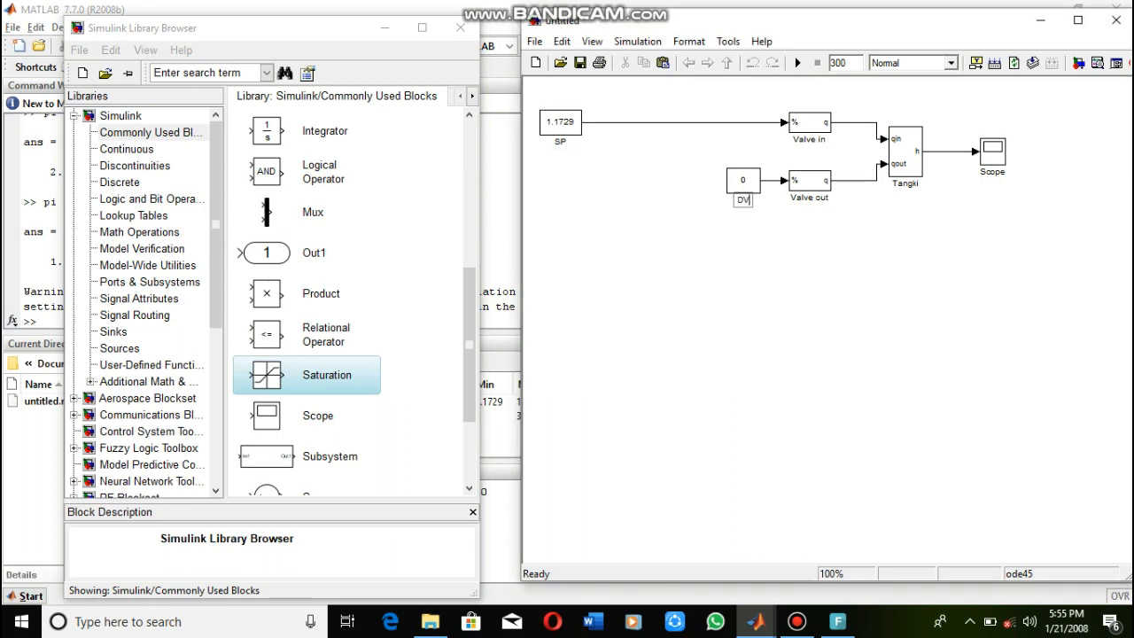
# Insert an Add block from Math Operations and set its signs to |+- and its icon shape to round.
pyautogui.click(140, 233)
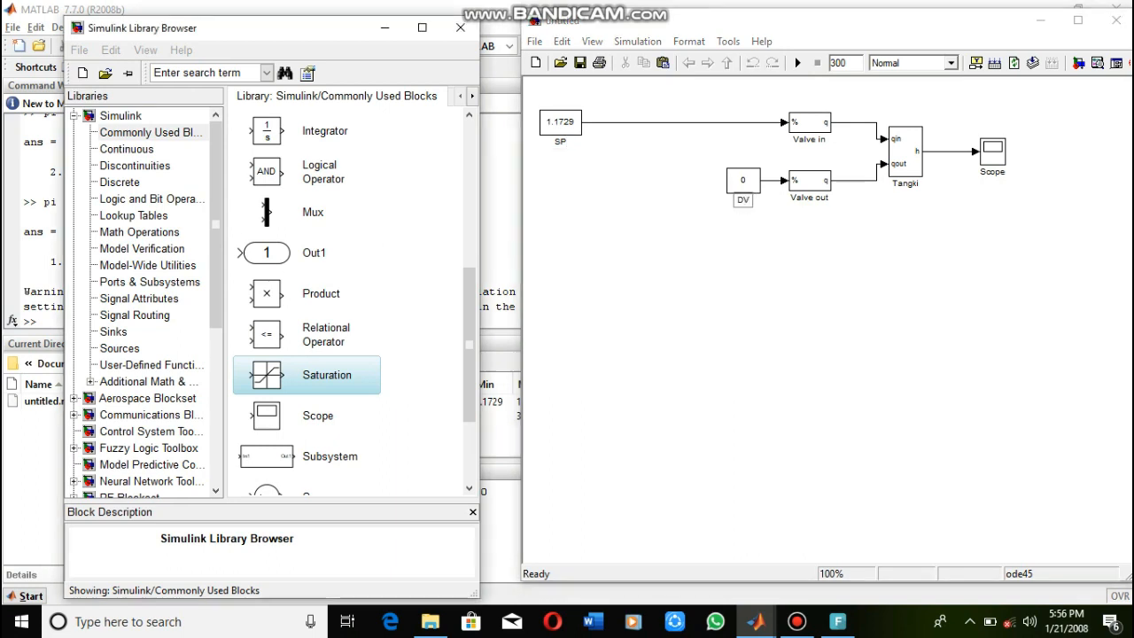
pyautogui.moveTo(266, 171); pyautogui.dragTo(602, 283)
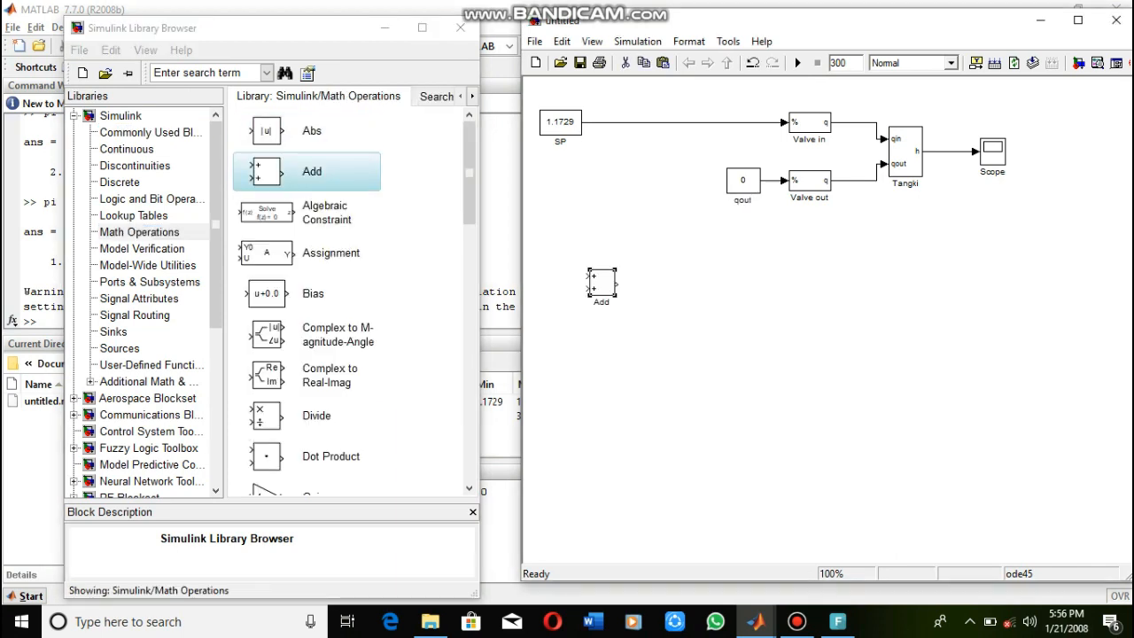
pyautogui.doubleClick(602, 284)
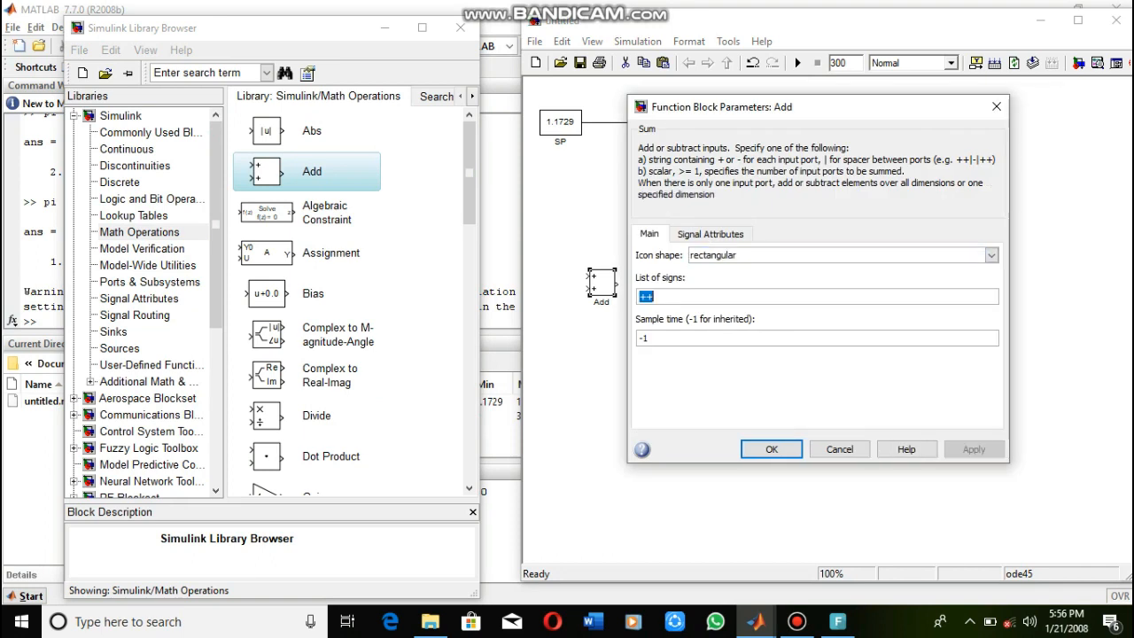
pyautogui.press('BackSpace')
pyautogui.write('|+')
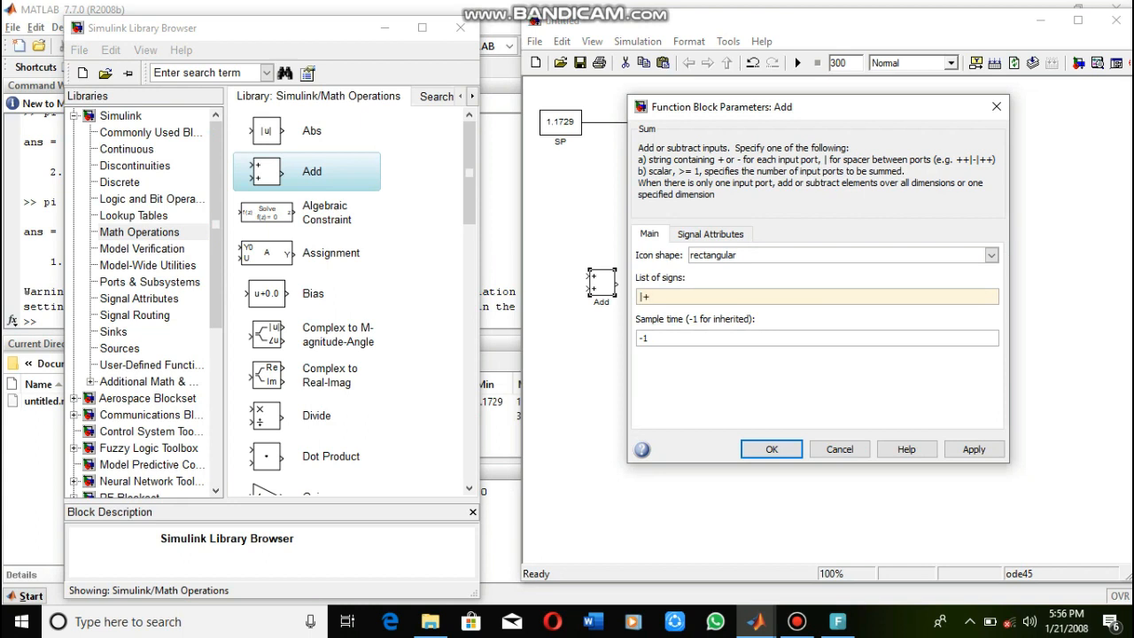
pyautogui.click(992, 255)
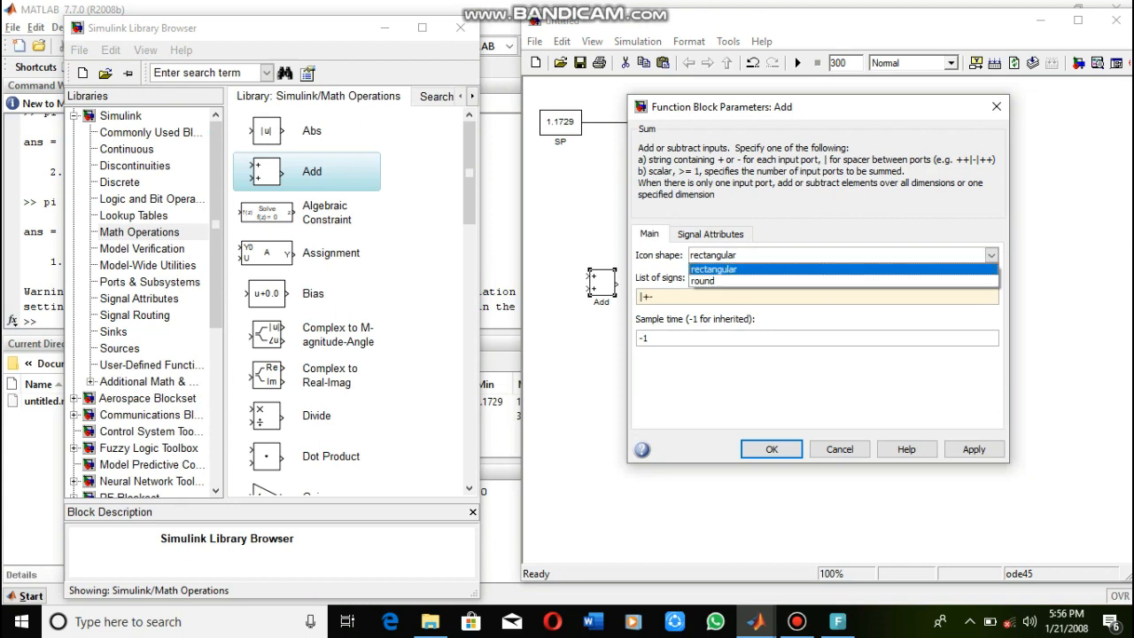
pyautogui.click(703, 281)
pyautogui.click(974, 449)
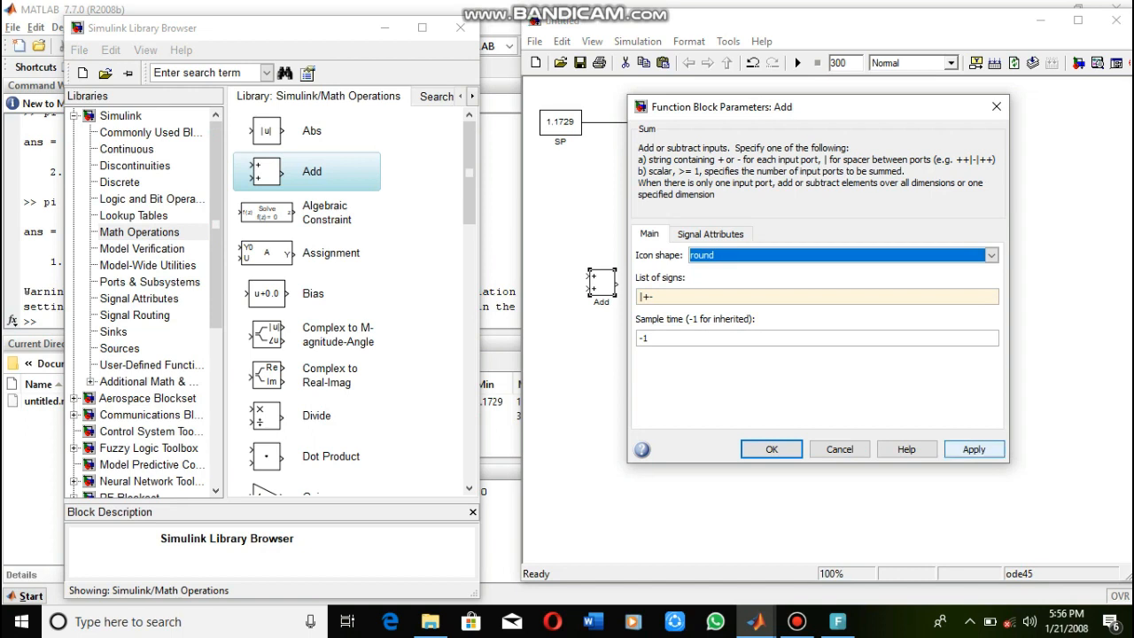
pyautogui.click(997, 107)
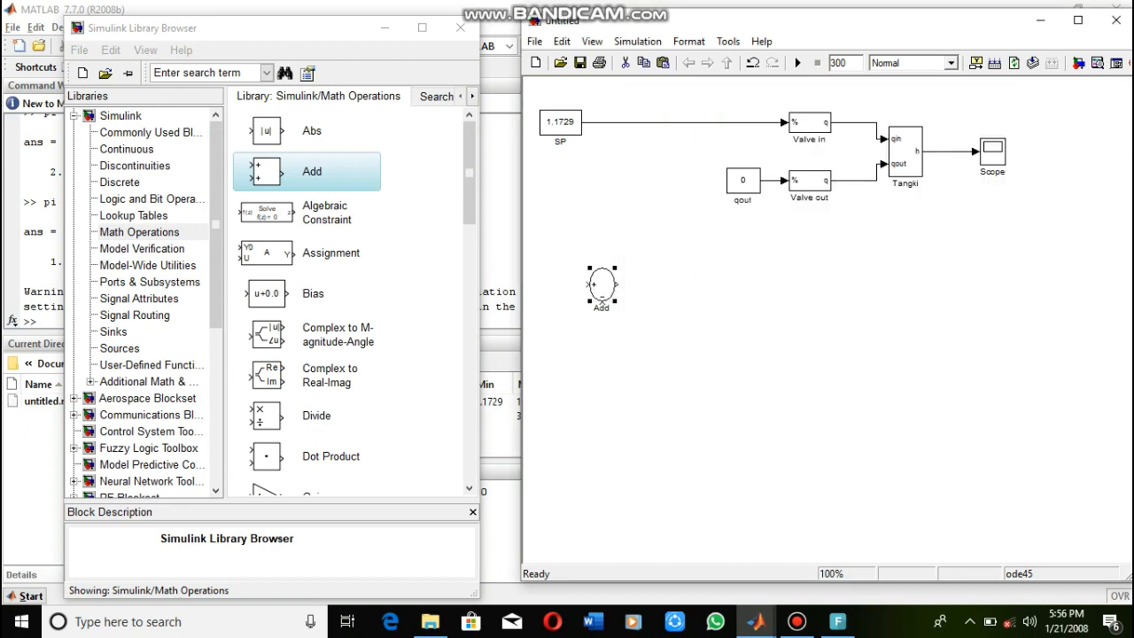
# Hide the name of the round Add block.
pyautogui.rightClick(602, 302)
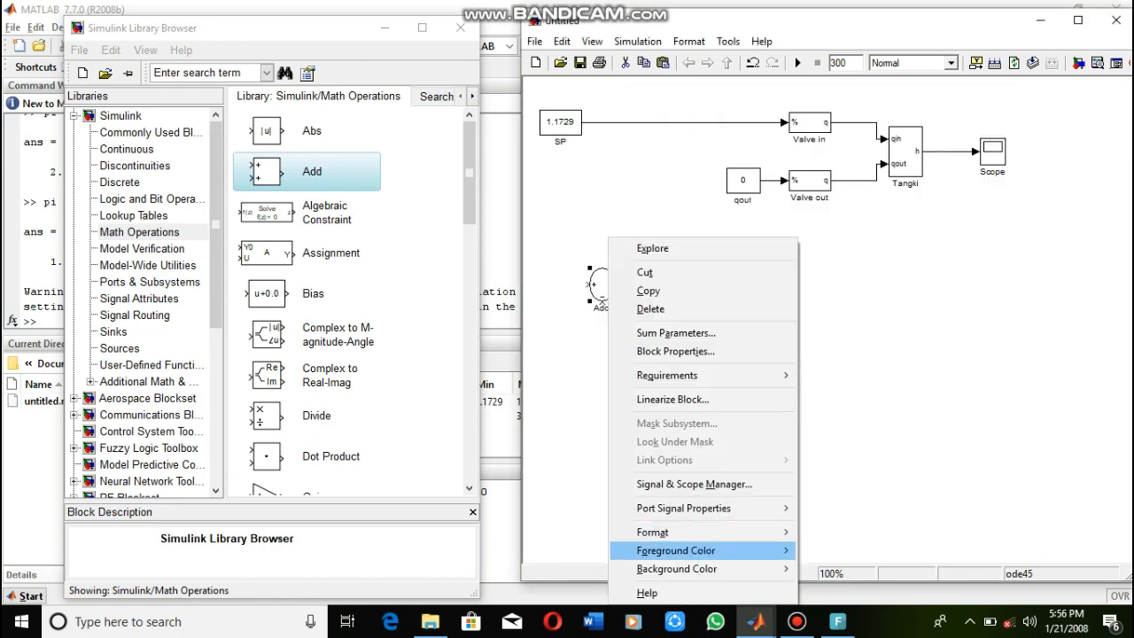
pyautogui.moveTo(660, 532)
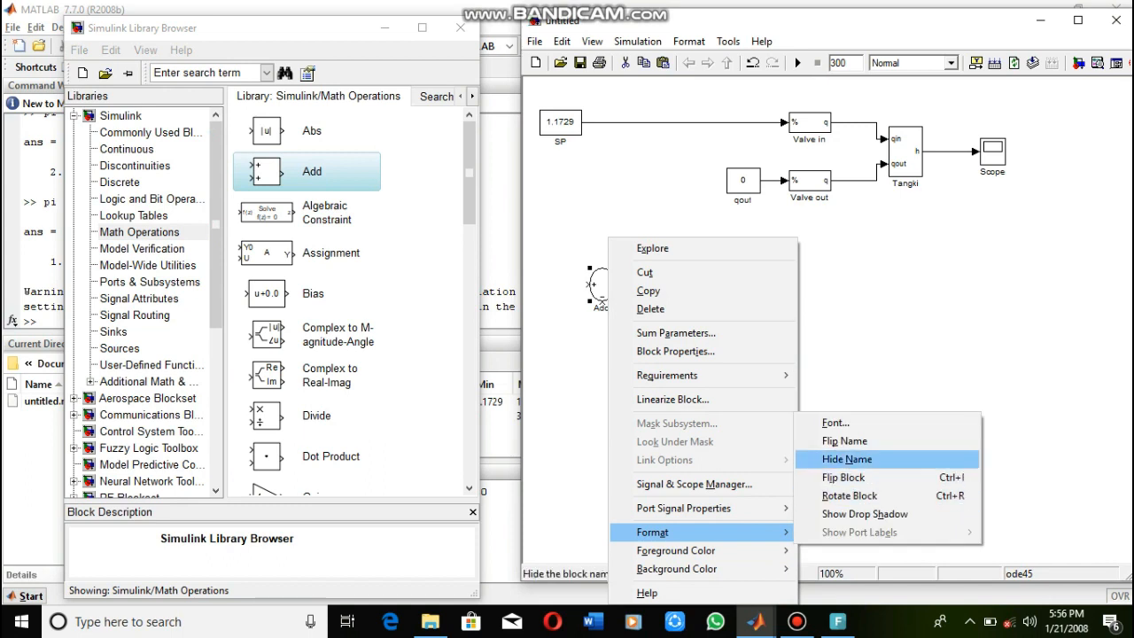
pyautogui.click(848, 460)
# Place the round Add block after SP and wire it between SP and Valve in, replacing the direct line.
pyautogui.moveTo(600, 284); pyautogui.dragTo(611, 126)
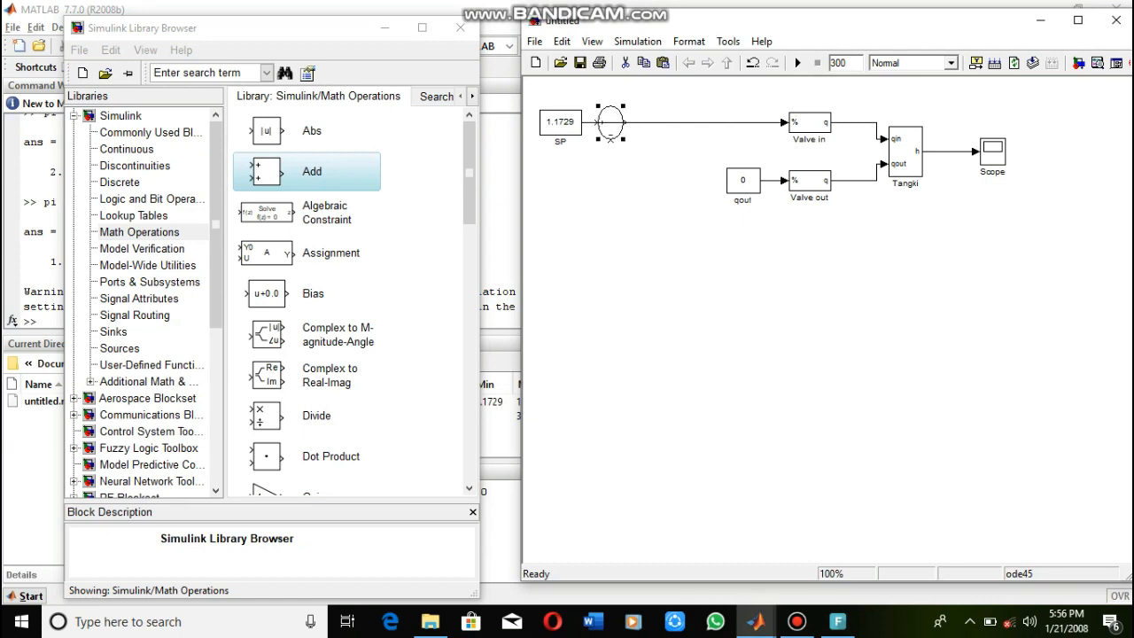
pyautogui.press('Delete')
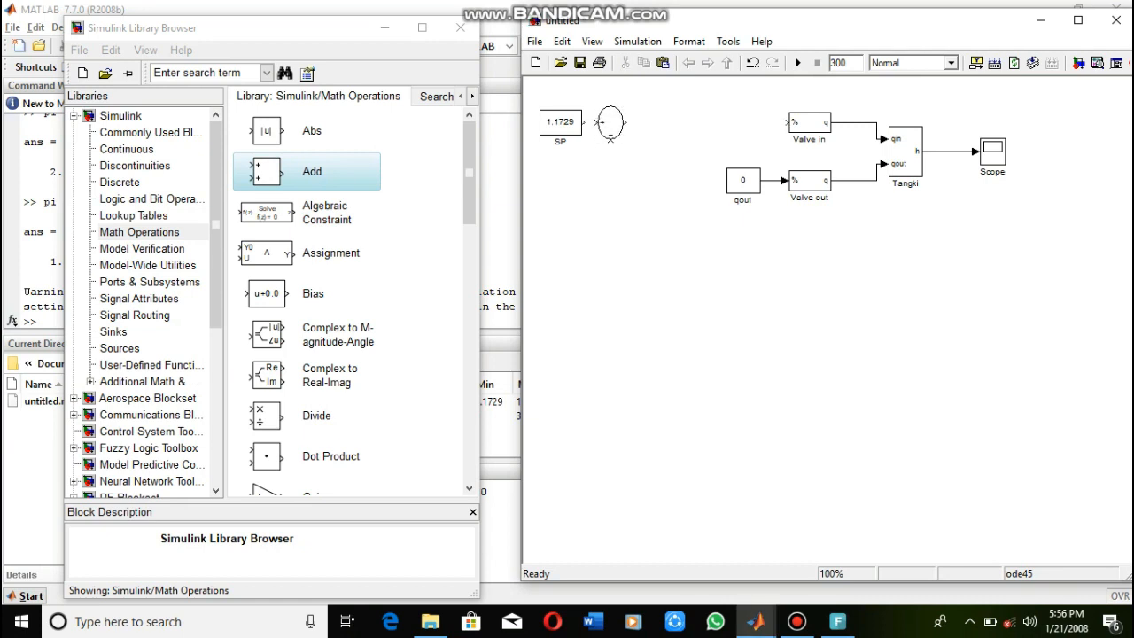
pyautogui.moveTo(584, 122); pyautogui.dragTo(788, 123)
pyautogui.click(611, 122)
pyautogui.press('Right')
pyautogui.press('Right')
# Branch the Tangki output h back to the Add block's negative input, routing the feedback line below the blocks.
pyautogui.click(619, 142)
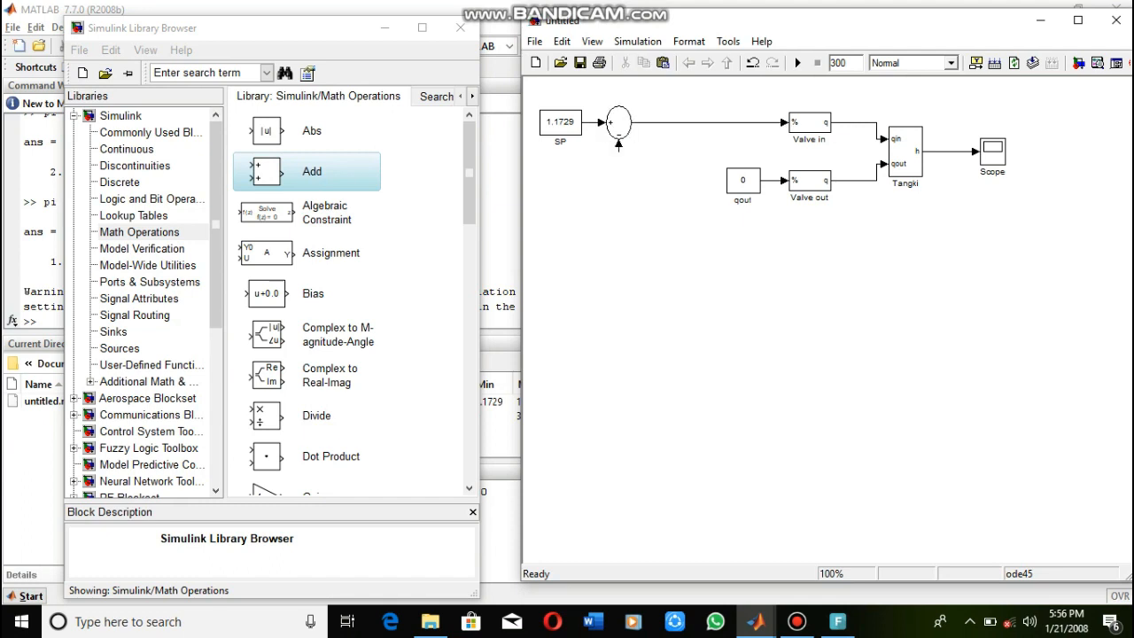
pyautogui.moveTo(948, 152); pyautogui.dragTo(955, 151)
pyautogui.moveTo(787, 152); pyautogui.dragTo(787, 218)
pyautogui.click(787, 293)
# Insert a Constant block and a Gain block from Commonly Used Blocks into the empty area below the loop.
pyautogui.click(151, 132)
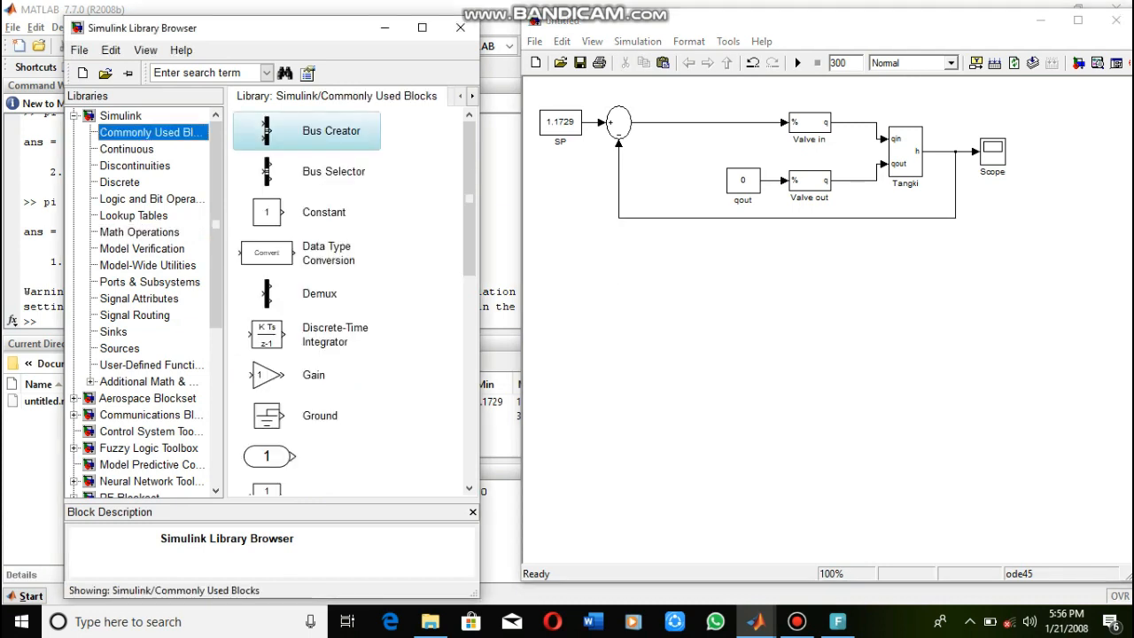
pyautogui.click(267, 212)
pyautogui.moveTo(268, 213); pyautogui.dragTo(594, 346)
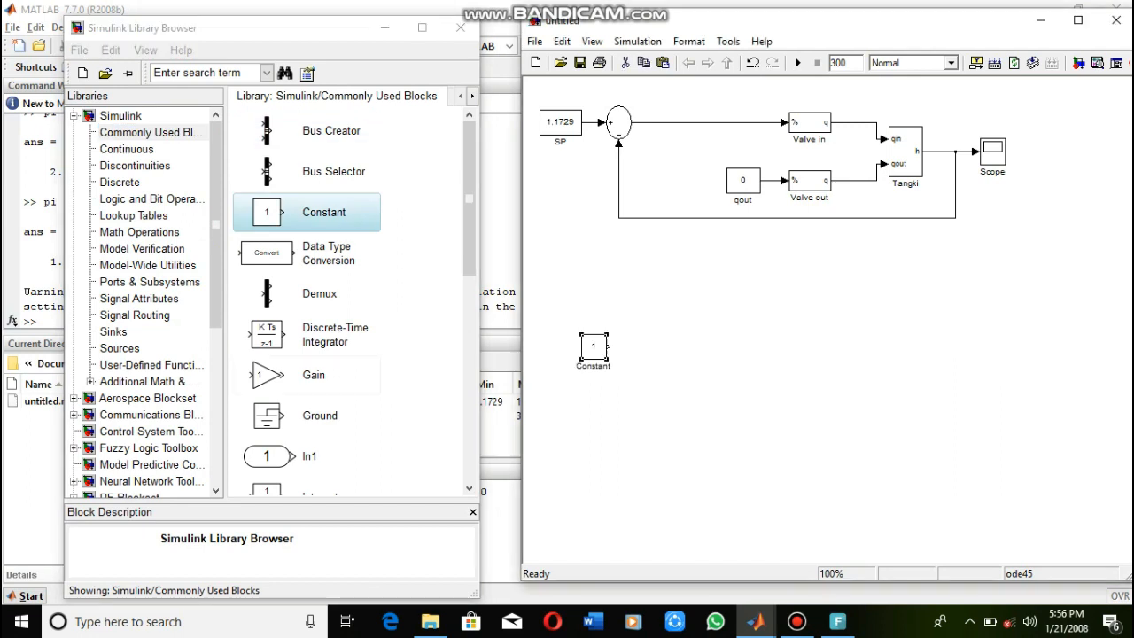
pyautogui.click(268, 375)
pyautogui.moveTo(267, 375); pyautogui.dragTo(647, 302)
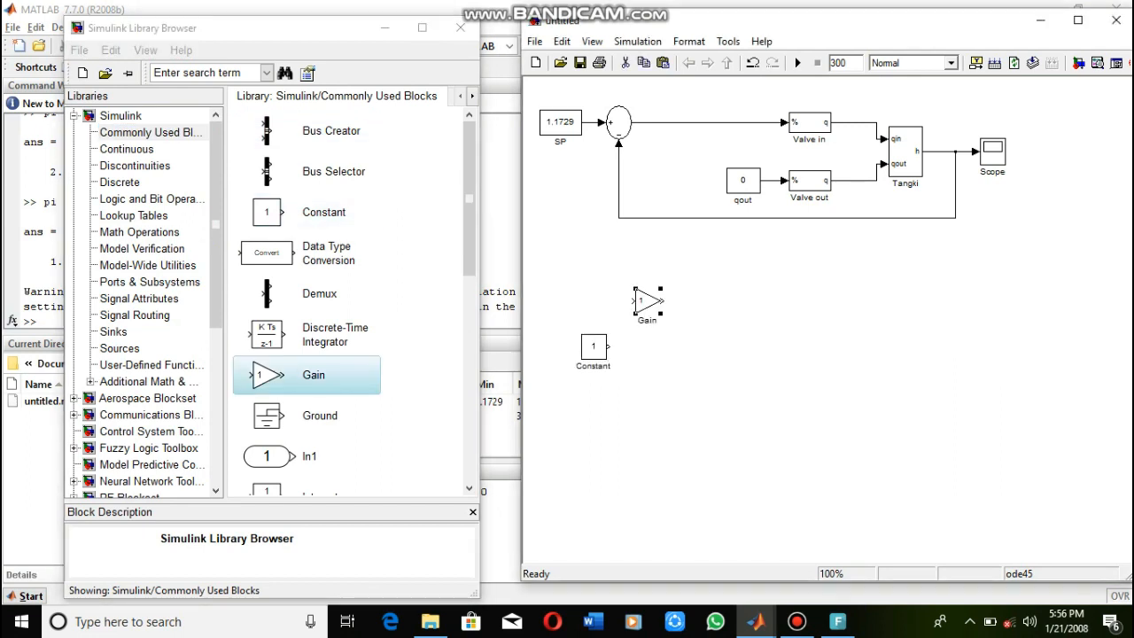
# Add two more Gain blocks, an Integrator block and a Derivative block to the empty area below the loop.
pyautogui.click(469, 198)
pyautogui.moveTo(268, 375); pyautogui.dragTo(643, 380)
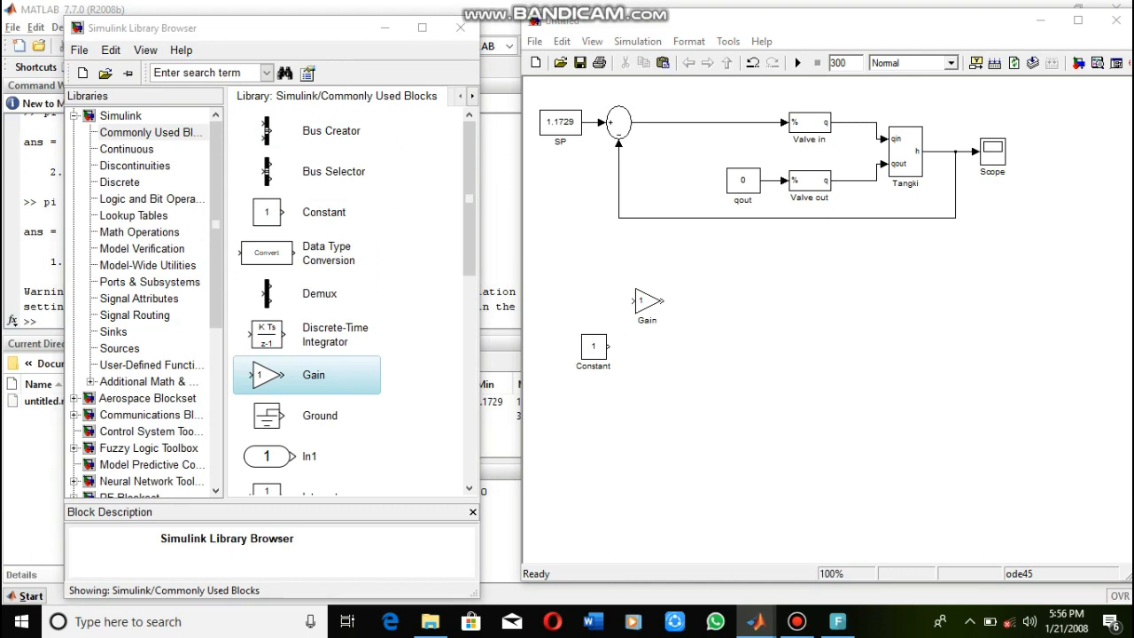
pyautogui.moveTo(267, 375); pyautogui.dragTo(665, 454)
pyautogui.click(268, 489)
pyautogui.moveTo(266, 467); pyautogui.dragTo(739, 386)
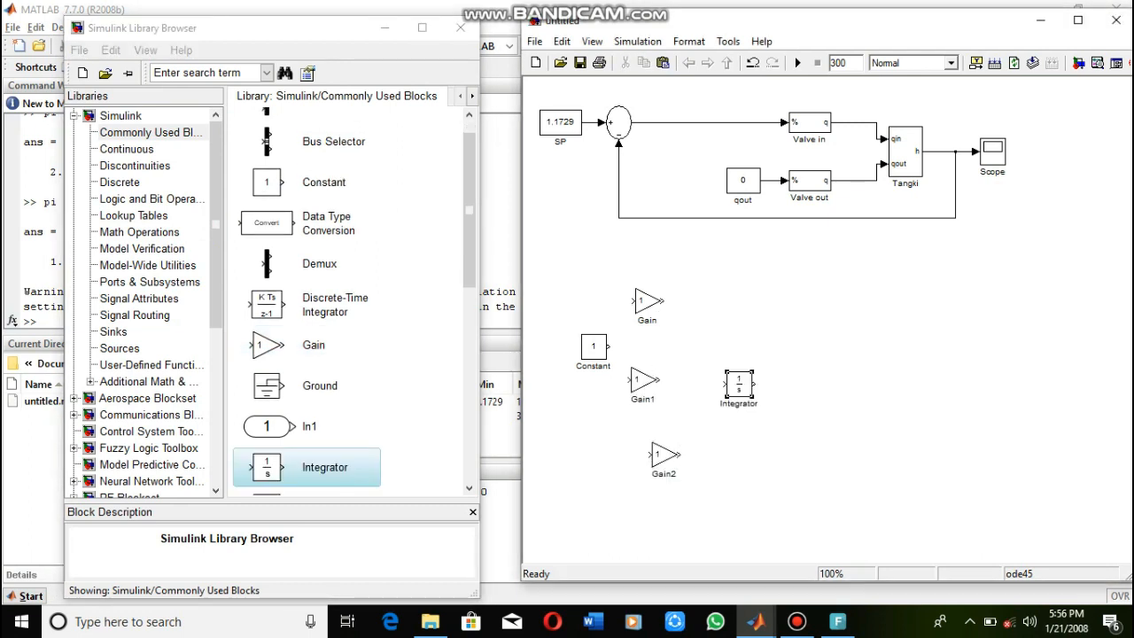
pyautogui.click(126, 149)
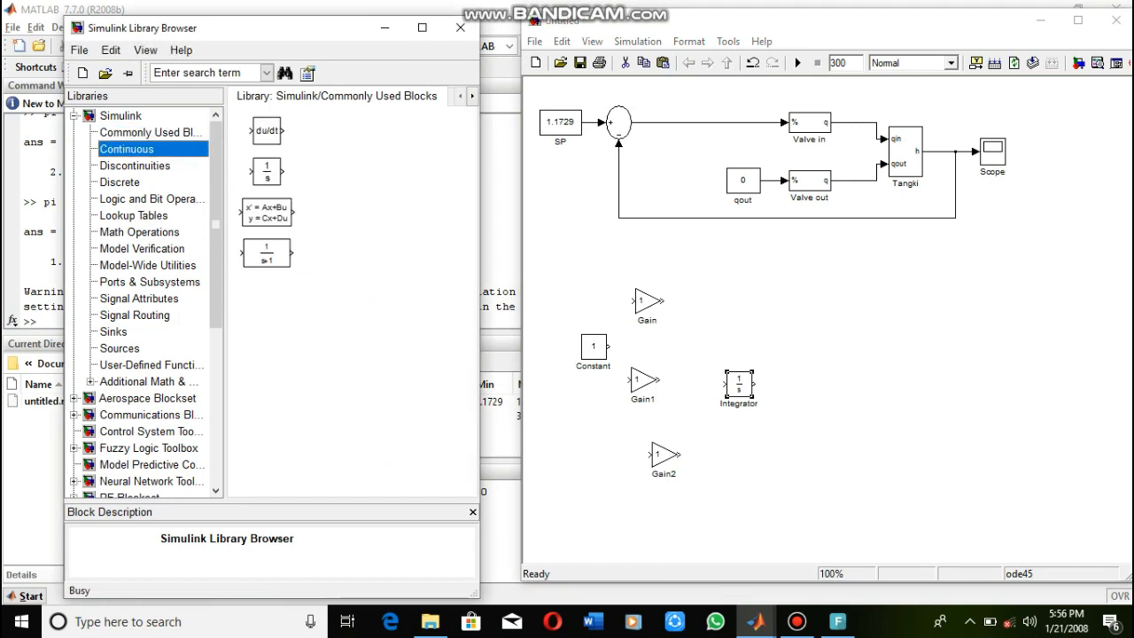
pyautogui.moveTo(266, 130); pyautogui.dragTo(739, 461)
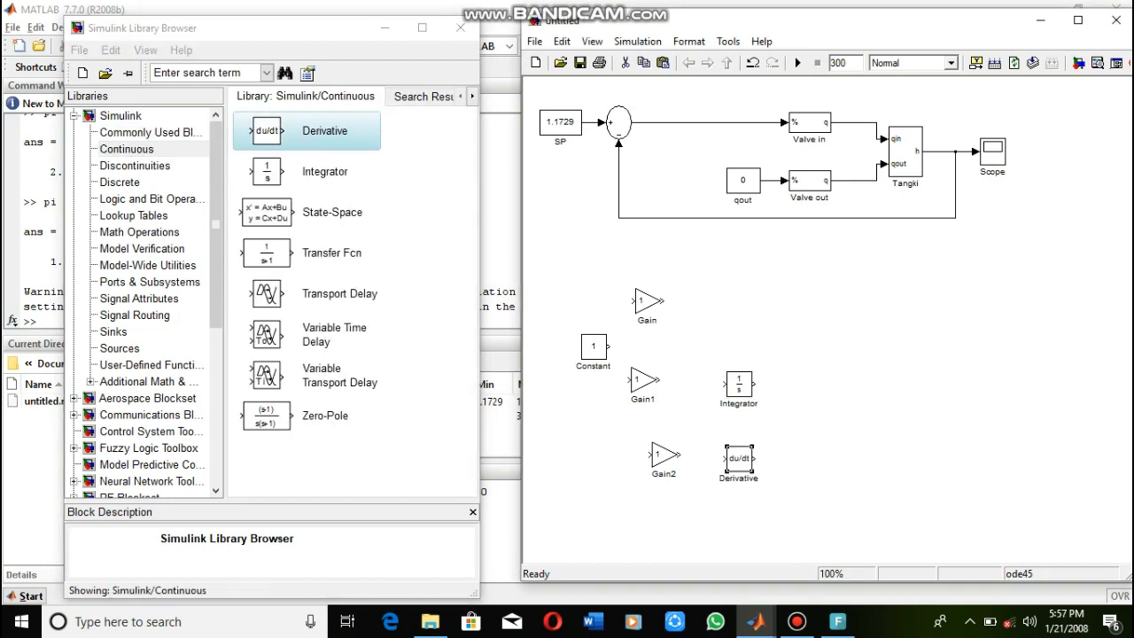
# Line up the three Gain blocks in one column, with Gain1 level with the Integrator and Gain2 level with the Derivative.
pyautogui.press('Down')
pyautogui.press('Left')
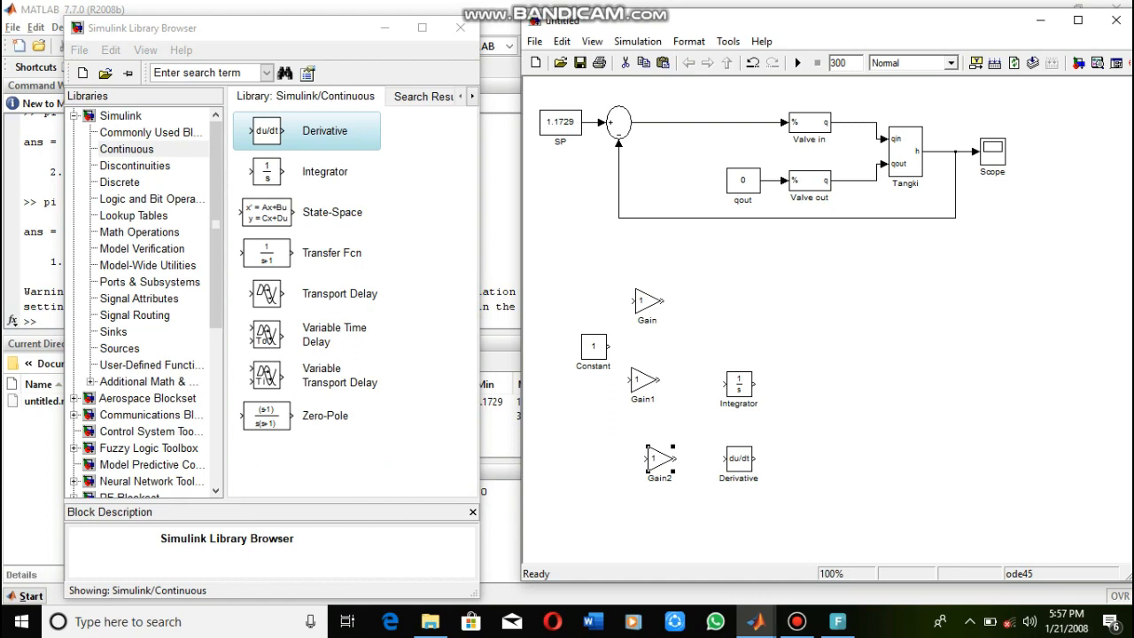
pyautogui.click(642, 380)
pyautogui.press('Right')
pyautogui.press('Right')
pyautogui.press('Down')
pyautogui.press('Down')
pyautogui.press('Right')
pyautogui.press('Right')
pyautogui.press('Down')
pyautogui.press('Right')
pyautogui.press('Up')
pyautogui.click(646, 300)
pyautogui.press('Right')
pyautogui.press('Right')
pyautogui.press('Right')
pyautogui.press('Down')
pyautogui.press('Down')
pyautogui.press('Down')
pyautogui.press('Down')
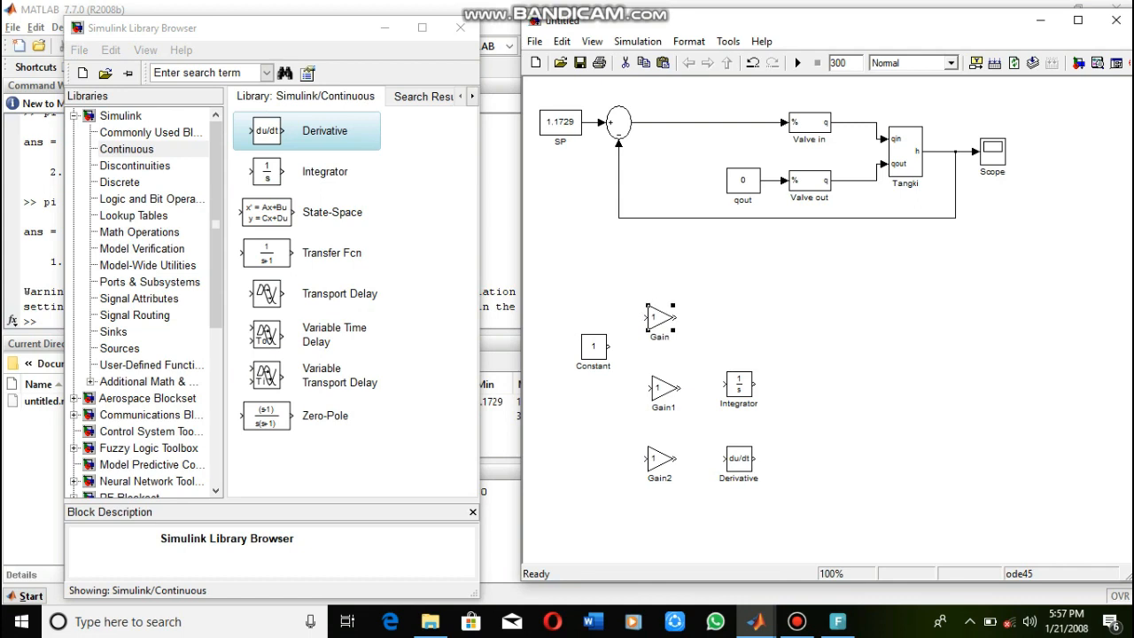
pyautogui.click(663, 388)
pyautogui.press('Left')
# Move the Constant block down and slightly left so it sits level with Gain1.
pyautogui.click(594, 346)
pyautogui.press('Left')
pyautogui.press('Down')
pyautogui.press('Down')
pyautogui.press('Down')
pyautogui.press('Down')
pyautogui.press('Down')
pyautogui.press('Down')
pyautogui.press('Down')
pyautogui.press('Down')
pyautogui.press('Down')
pyautogui.press('Down')
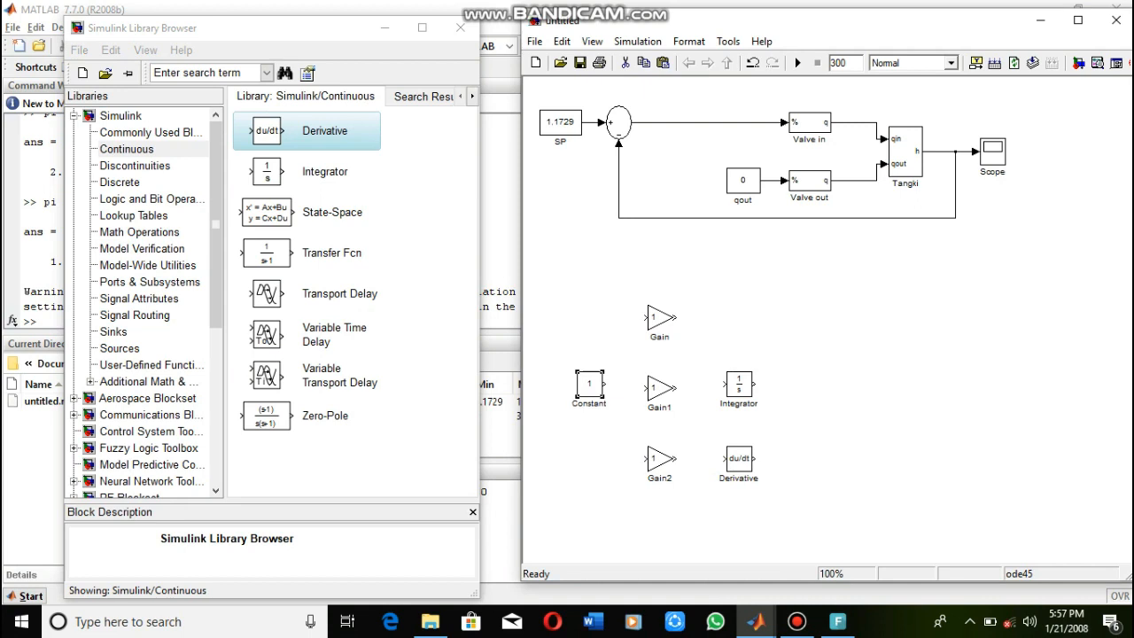
# Wire the Constant to all three Gain blocks, Gain1 to the Integrator, and Gain2 to the Derivative.
pyautogui.moveTo(605, 388); pyautogui.dragTo(725, 388)
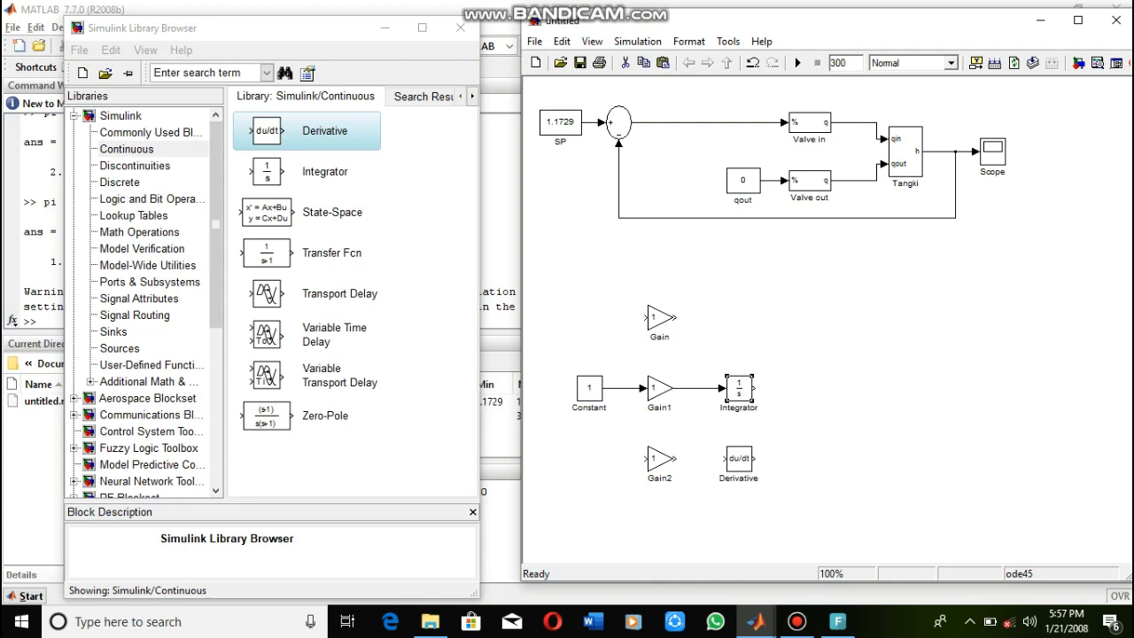
pyautogui.click(640, 318)
pyautogui.moveTo(619, 391); pyautogui.dragTo(618, 391)
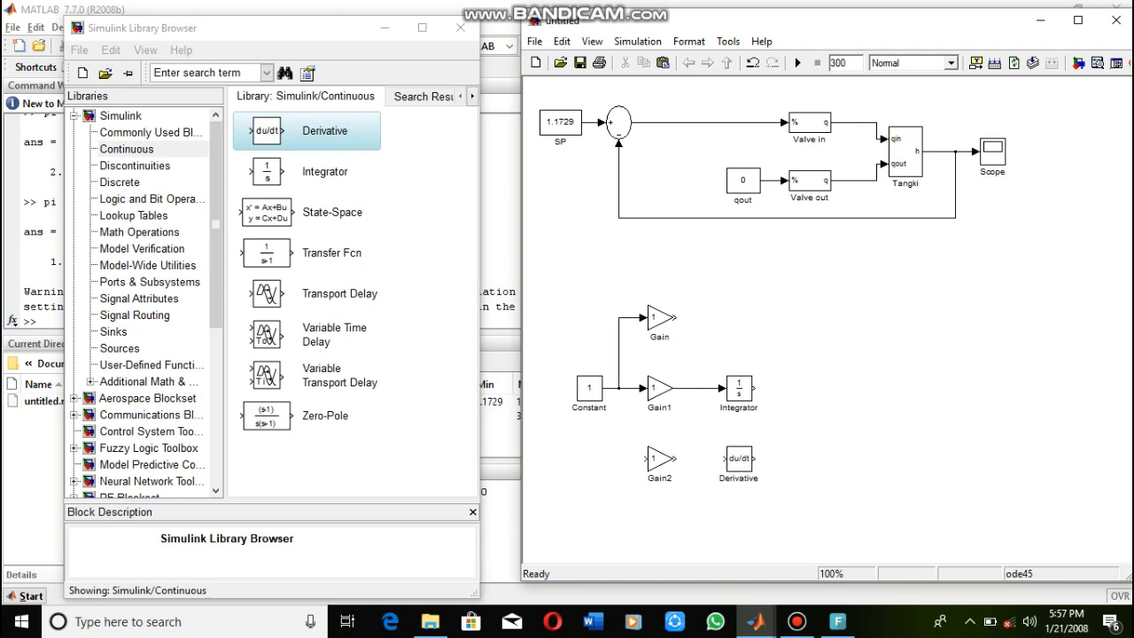
pyautogui.moveTo(645, 459); pyautogui.dragTo(618, 392)
pyautogui.moveTo(676, 459); pyautogui.dragTo(720, 459)
# Insert an Add block from Math Operations beyond the Integrator and Derivative, enlarged to a tall rectangle.
pyautogui.click(140, 232)
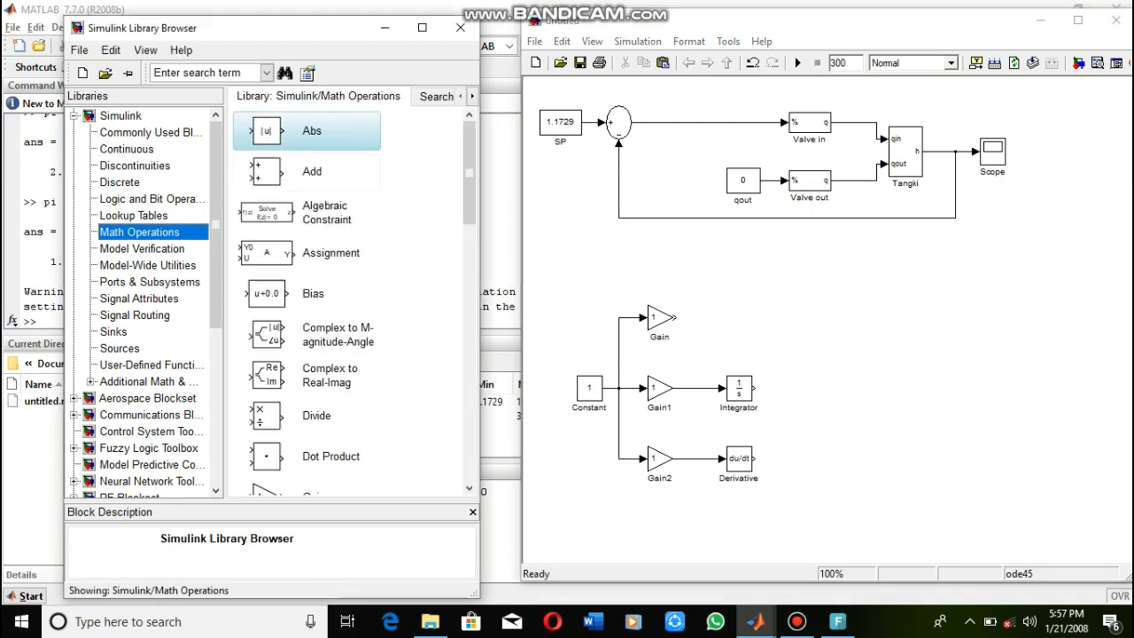
pyautogui.click(268, 171)
pyautogui.moveTo(267, 172); pyautogui.dragTo(853, 446)
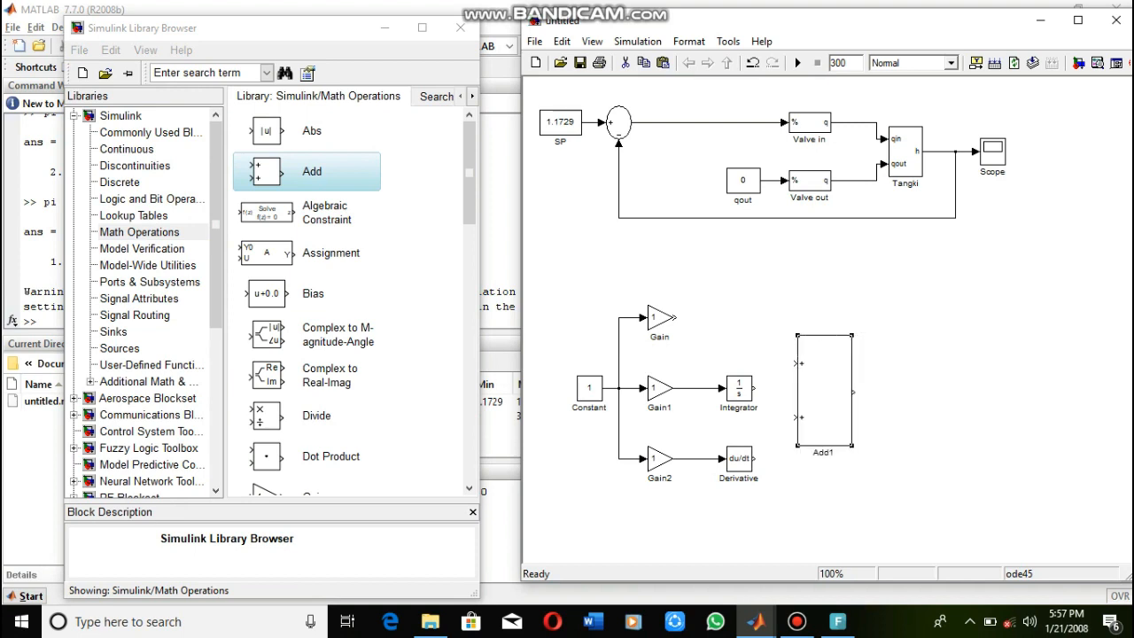
# Set the new Add block's list of signs to +++ for three inputs.
pyautogui.doubleClick(825, 391)
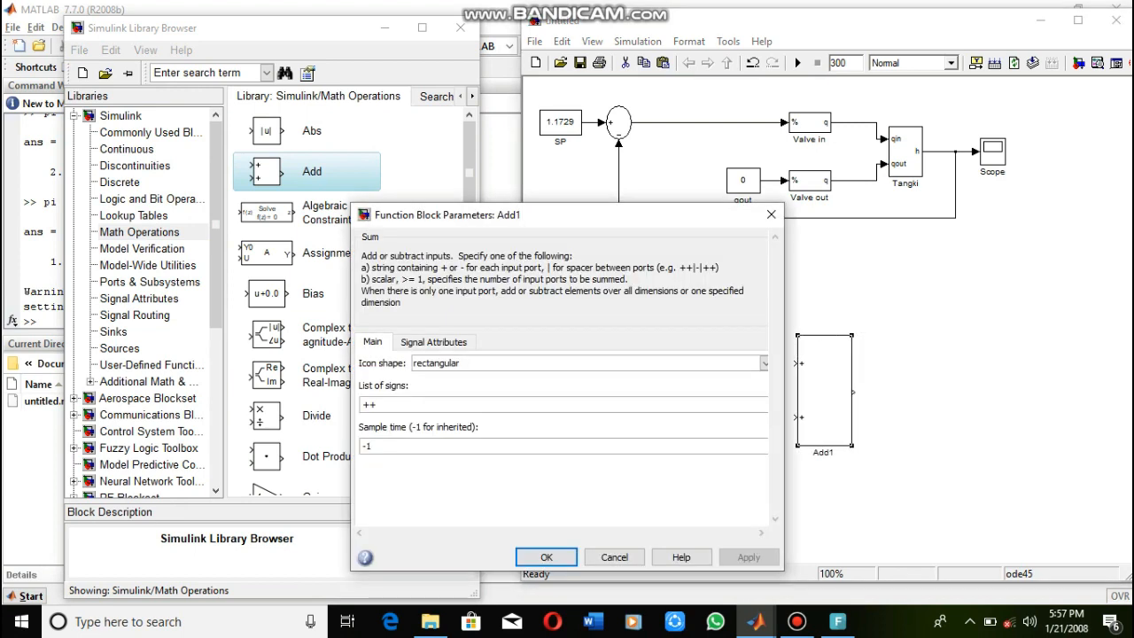
pyautogui.press('Tab')
pyautogui.press('Right')
pyautogui.write('+')
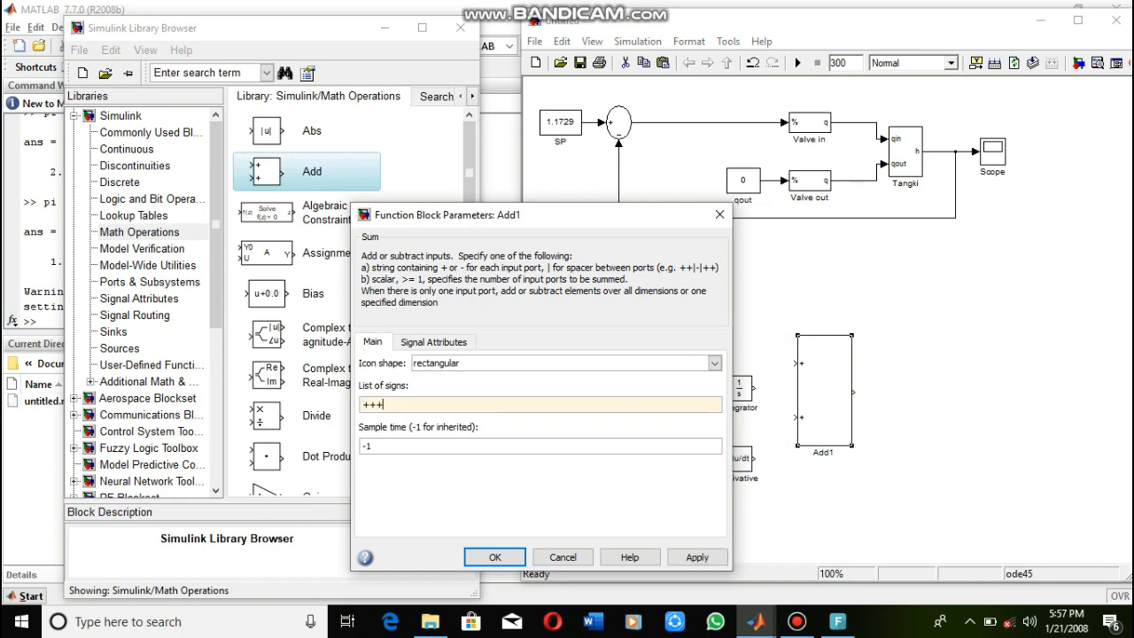
pyautogui.press('Return')
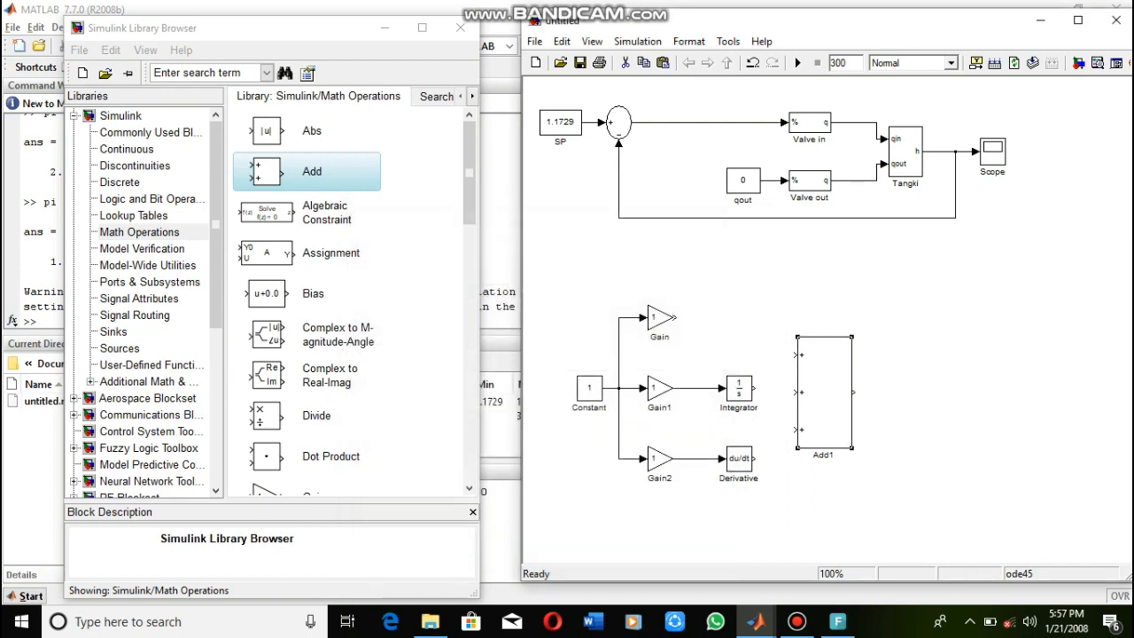
# Wire the top Gain, the Integrator and the Derivative to Add1's three inputs, and align Add1 so the lines run straight.
pyautogui.moveTo(674, 317); pyautogui.dragTo(797, 355)
pyautogui.moveTo(755, 388); pyautogui.dragTo(797, 392)
pyautogui.moveTo(755, 459); pyautogui.dragTo(797, 430)
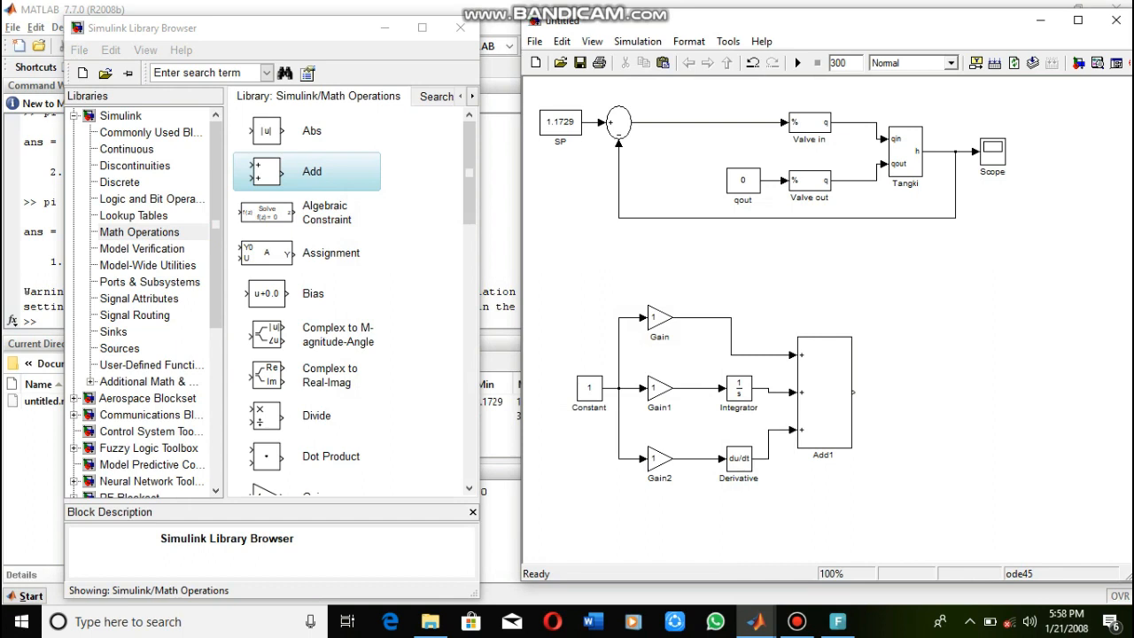
pyautogui.moveTo(731, 336); pyautogui.dragTo(773, 337)
pyautogui.click(780, 284)
pyautogui.click(824, 392)
pyautogui.press('Up')
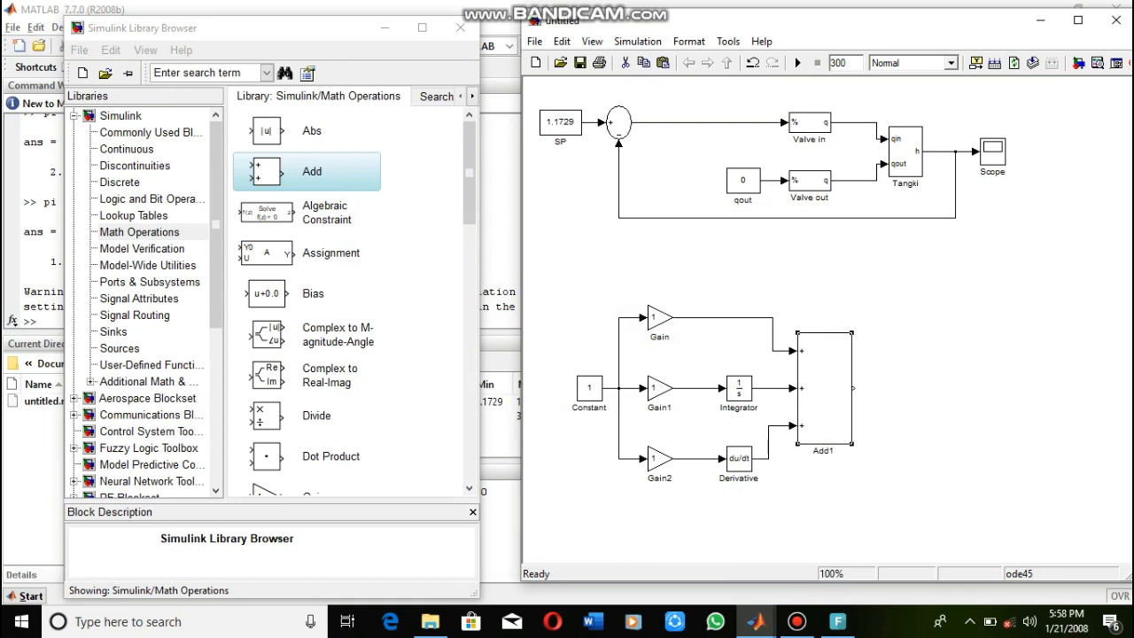
# Hide the names of the three Gain blocks.
pyautogui.moveTo(639, 277); pyautogui.dragTo(668, 484)
pyautogui.rightClick(659, 390)
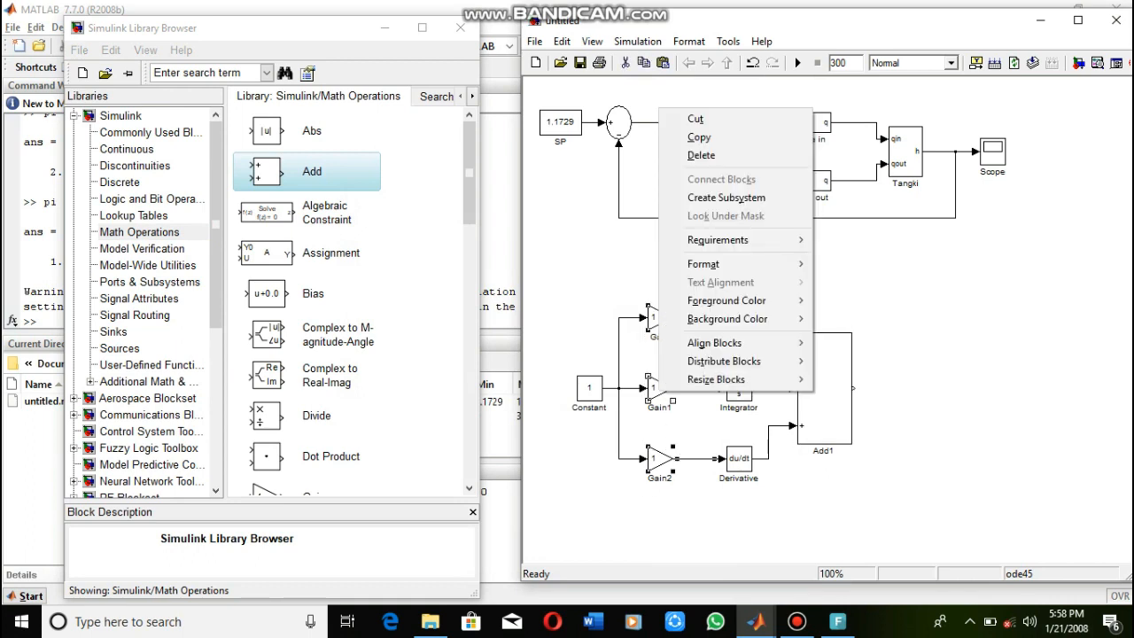
pyautogui.moveTo(727, 300)
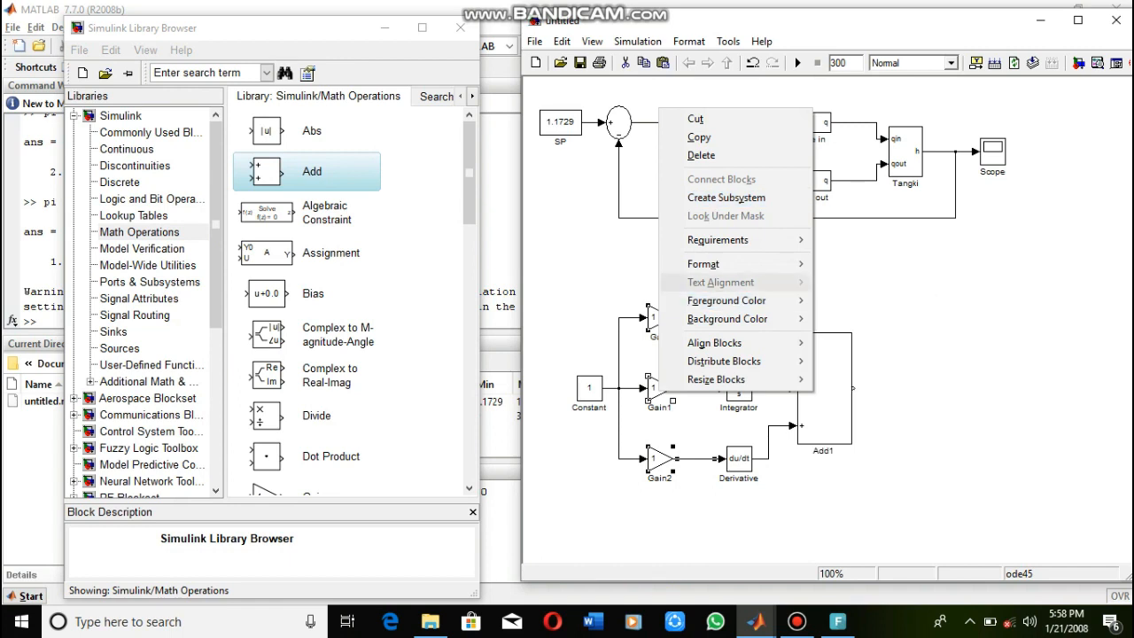
pyautogui.moveTo(709, 264)
pyautogui.click(851, 301)
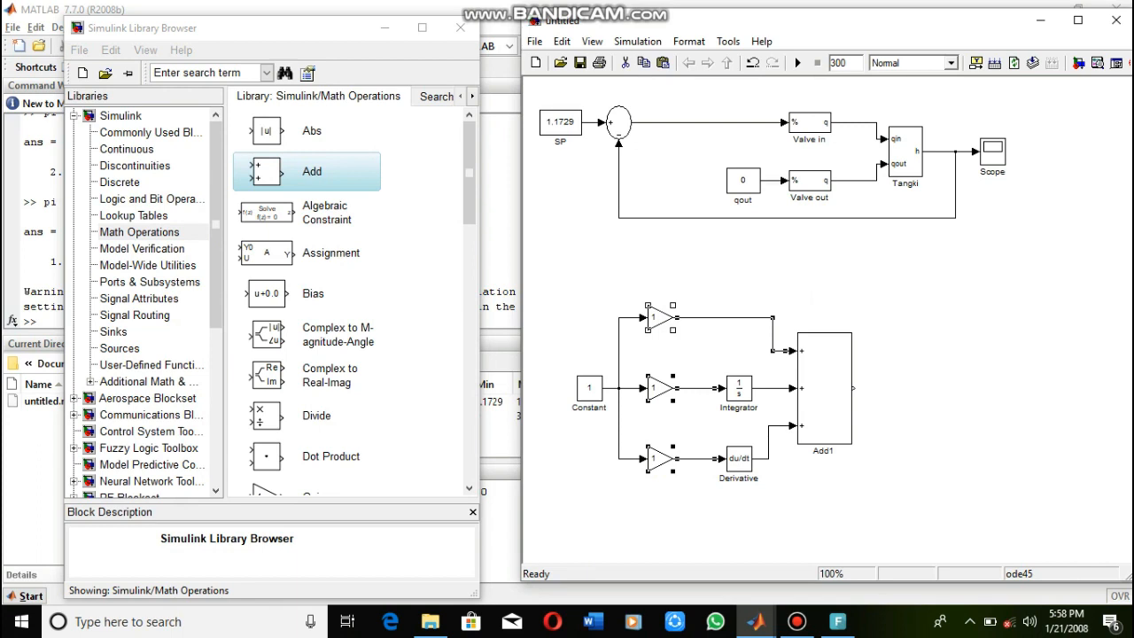
# Try to set the top Gain block's gain to KP.
pyautogui.doubleClick(658, 317)
pyautogui.press('BackSpace')
pyautogui.write('KP')
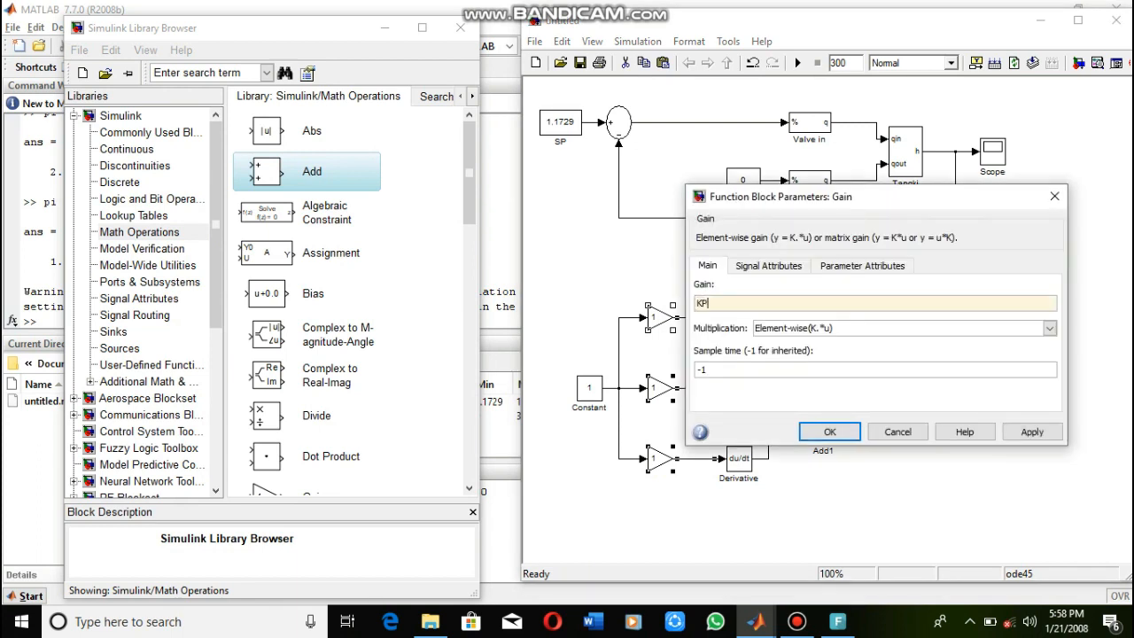
pyautogui.press('Return')
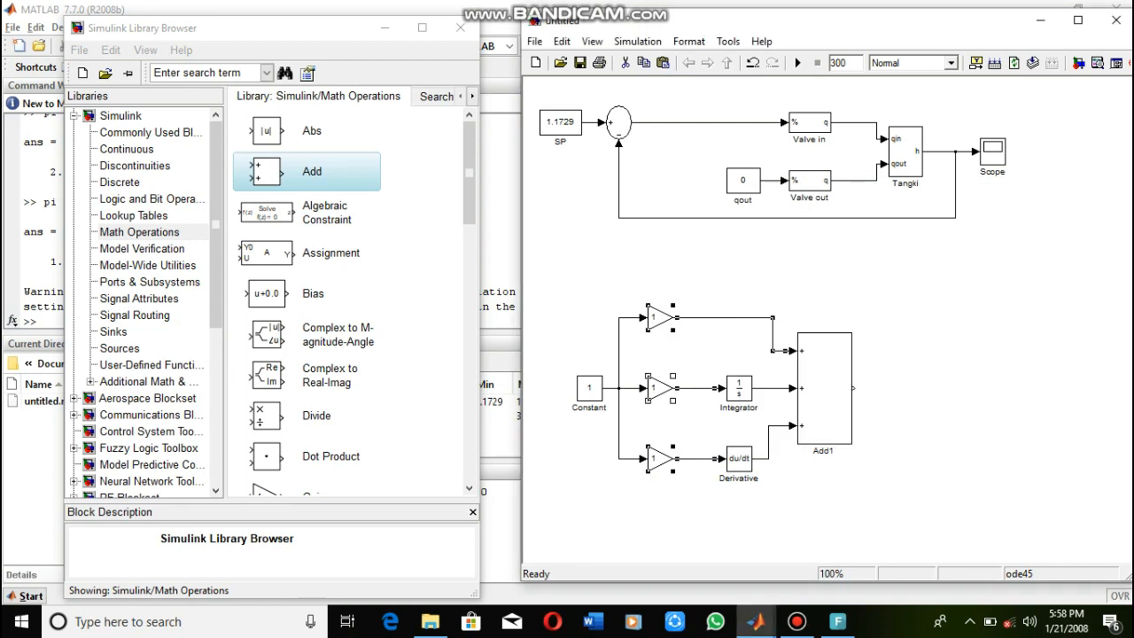
# Set the middle Gain block's gain to KI and the bottom Gain block's gain to KD.
pyautogui.doubleClick(659, 388)
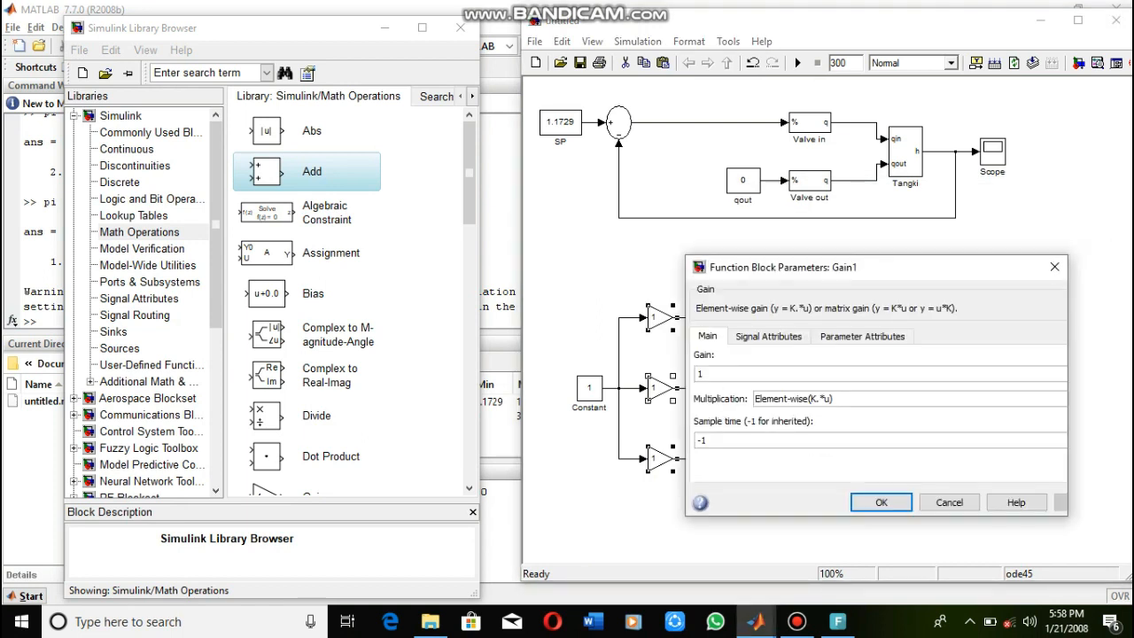
pyautogui.write('KI')
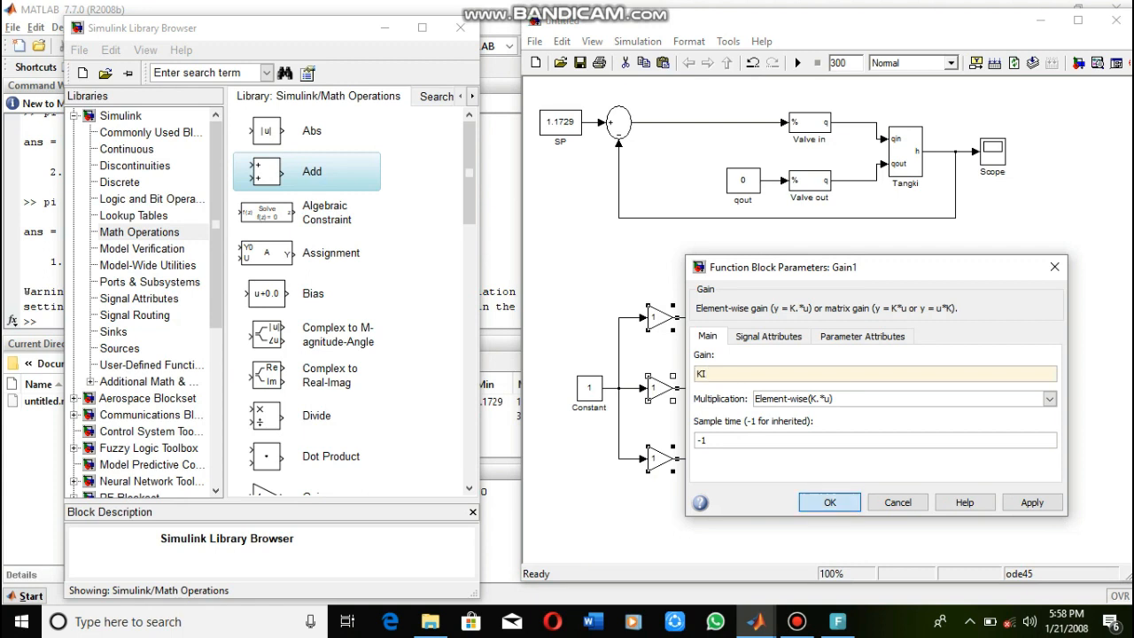
pyautogui.press('Return')
pyautogui.doubleClick(658, 459)
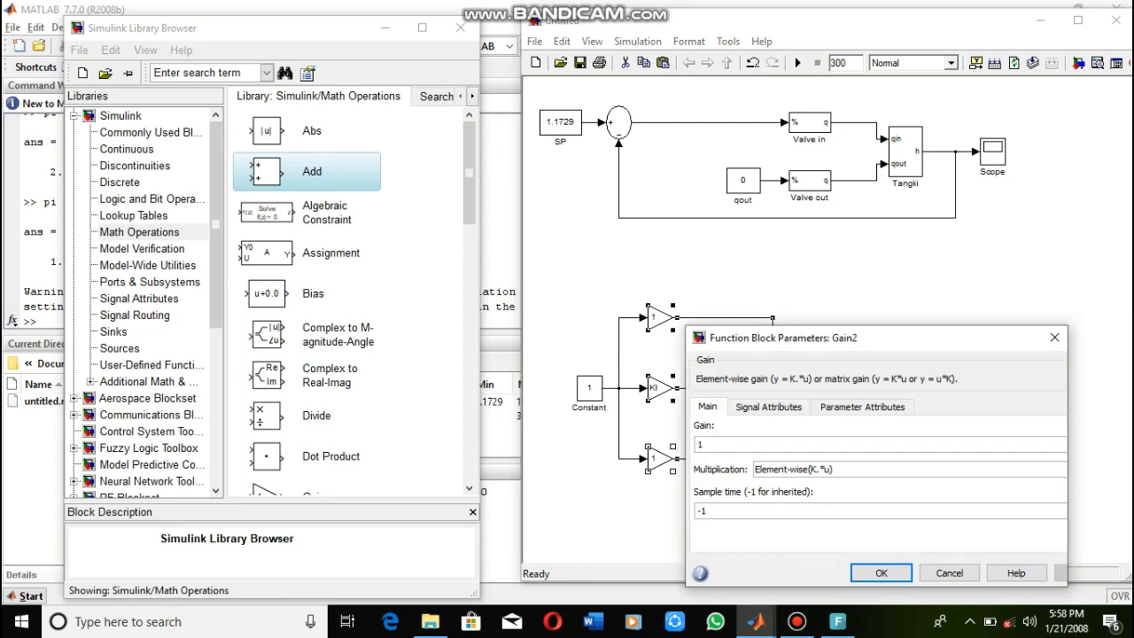
pyautogui.write('KD')
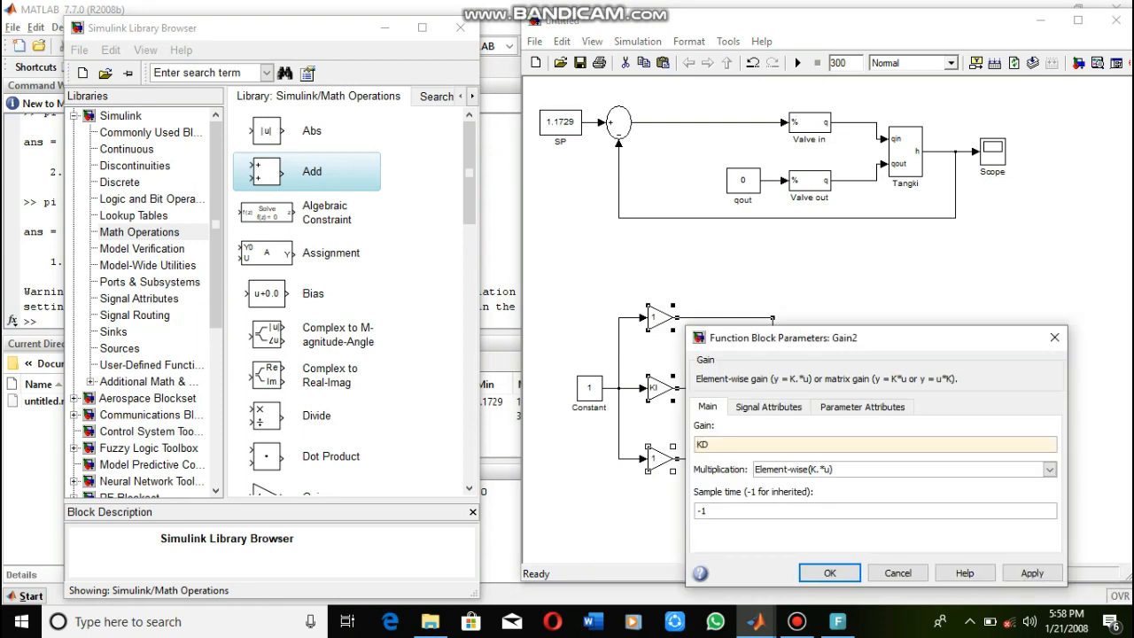
pyautogui.click(830, 573)
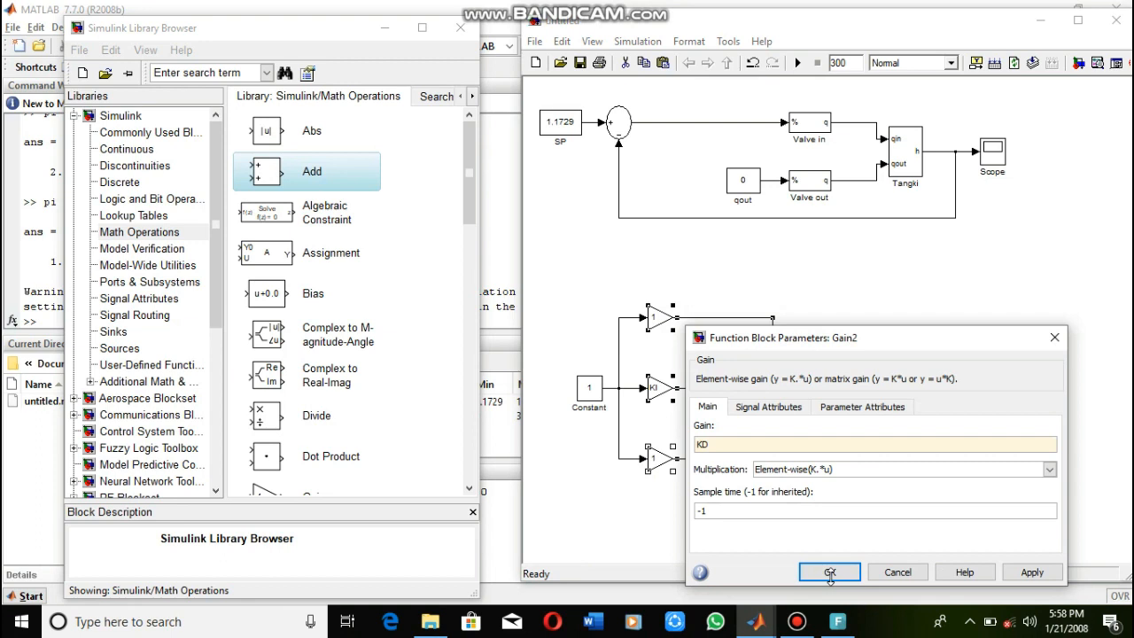
pyautogui.click(830, 561)
# Set the top Gain block's gain to KP.
pyautogui.doubleClick(656, 308)
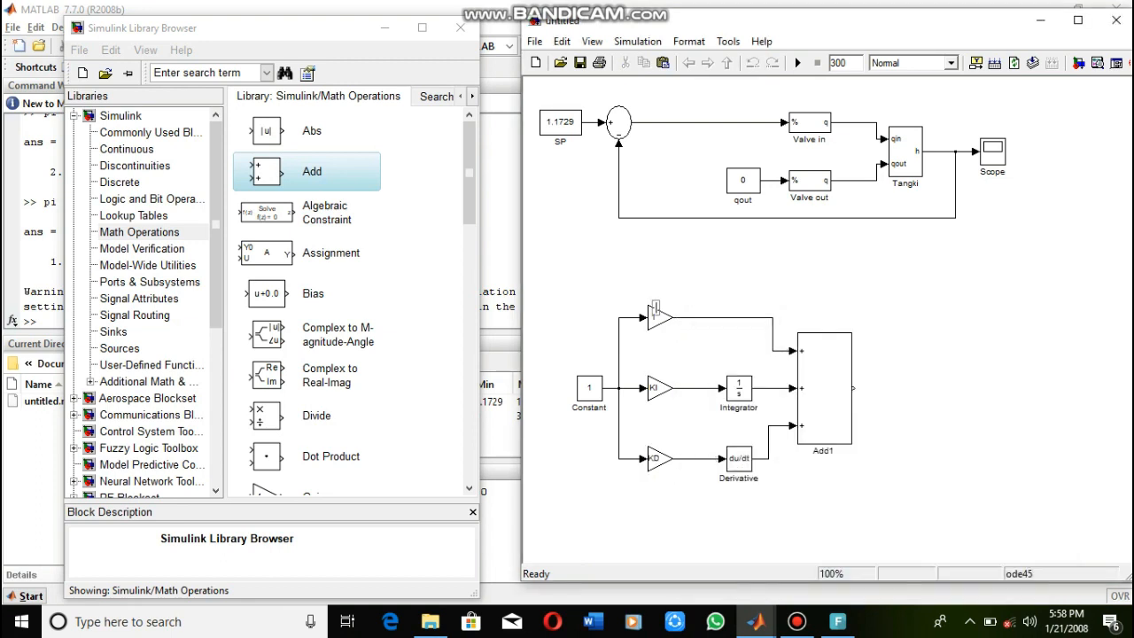
pyautogui.write('KP')
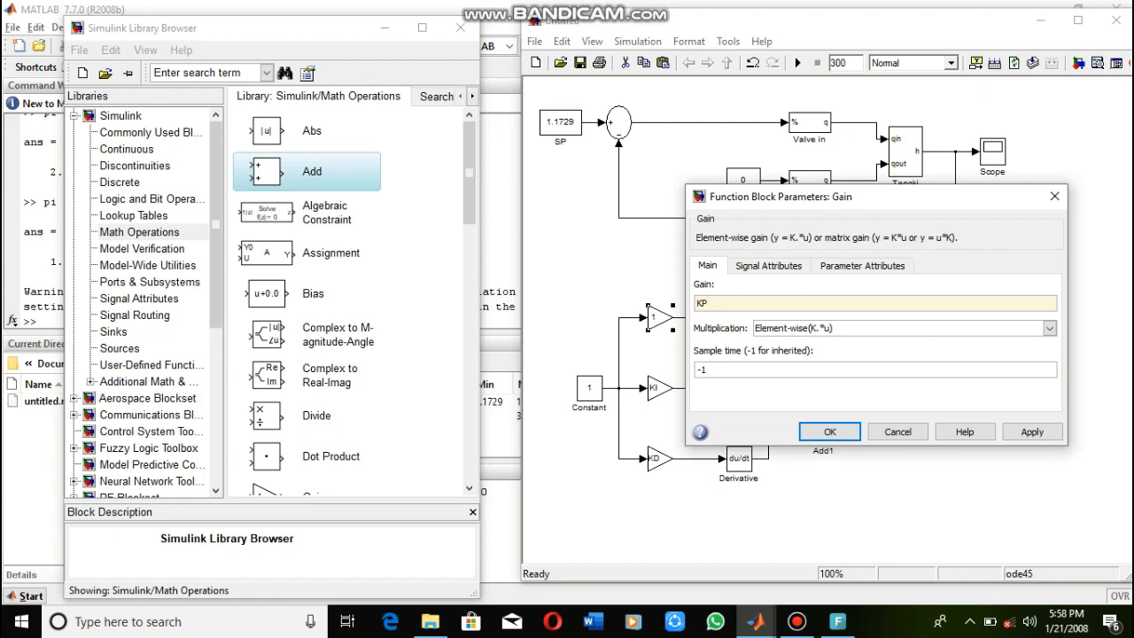
pyautogui.click(831, 432)
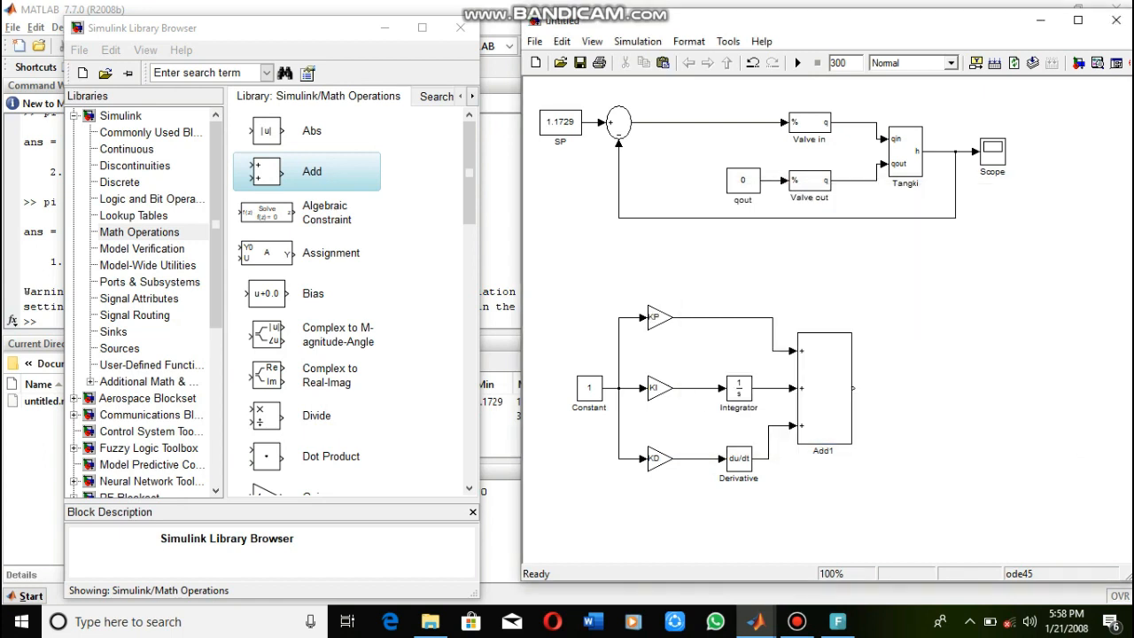
# Group the gains, Integrator, Derivative and Add1 into a subsystem, and delete the Constant block feeding it.
pyautogui.moveTo(616, 258); pyautogui.dragTo(891, 508)
pyautogui.rightClick(834, 146)
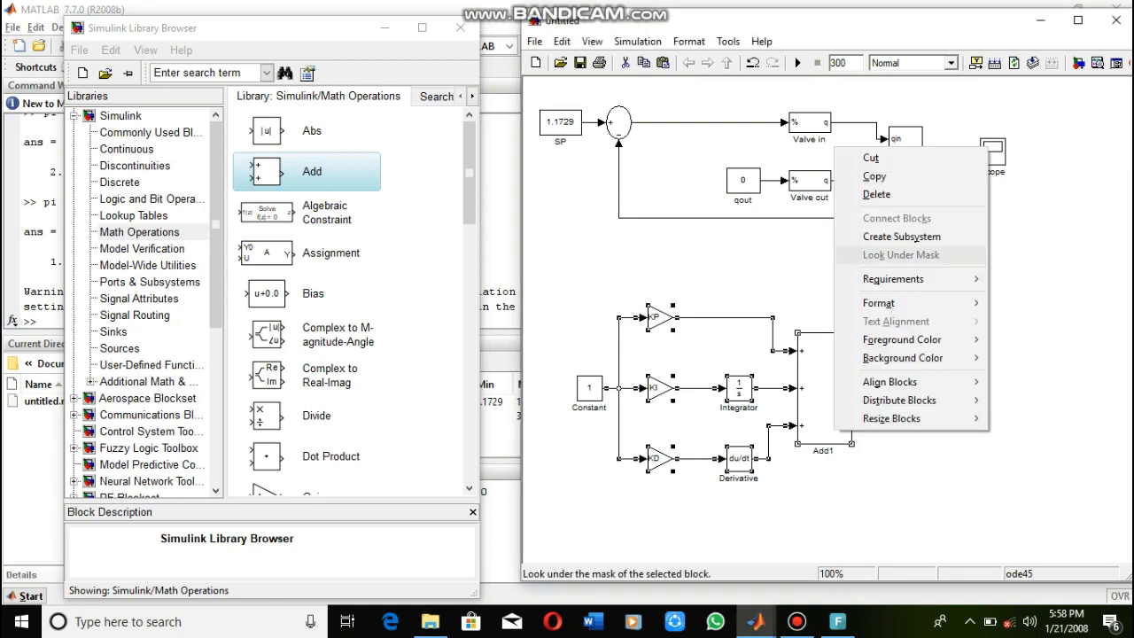
pyautogui.click(902, 236)
pyautogui.moveTo(565, 336); pyautogui.dragTo(639, 437)
pyautogui.press('Delete')
# Rename the new subsystem block as PID.
pyautogui.click(751, 421)
pyautogui.press('BackSpace')
pyautogui.press('BackSpace')
pyautogui.press('BackSpace')
pyautogui.press('BackSpace')
pyautogui.press('BackSpace')
pyautogui.press('BackSpace')
pyautogui.press('BackSpace')
pyautogui.press('BackSpace')
pyautogui.press('BackSpace')
pyautogui.write('PID')
pyautogui.press('Escape')
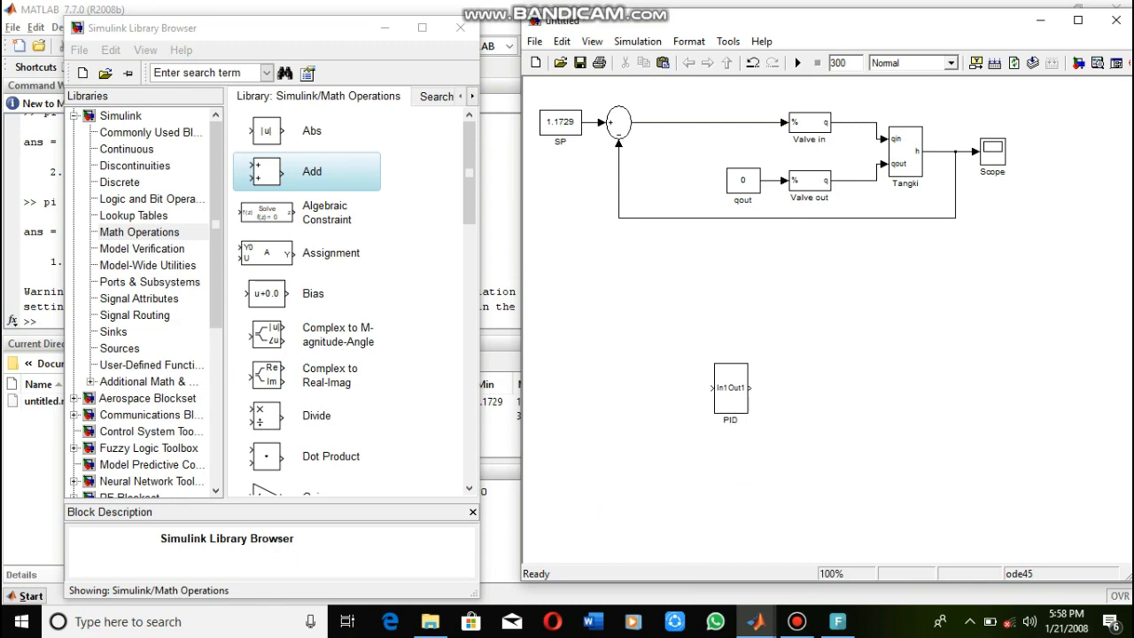
# Open the PID subsystem and rename its input port as e.
pyautogui.doubleClick(731, 388)
pyautogui.click(589, 401)
pyautogui.press('BackSpace')
pyautogui.press('BackSpace')
pyautogui.press('BackSpace')
pyautogui.write('e')
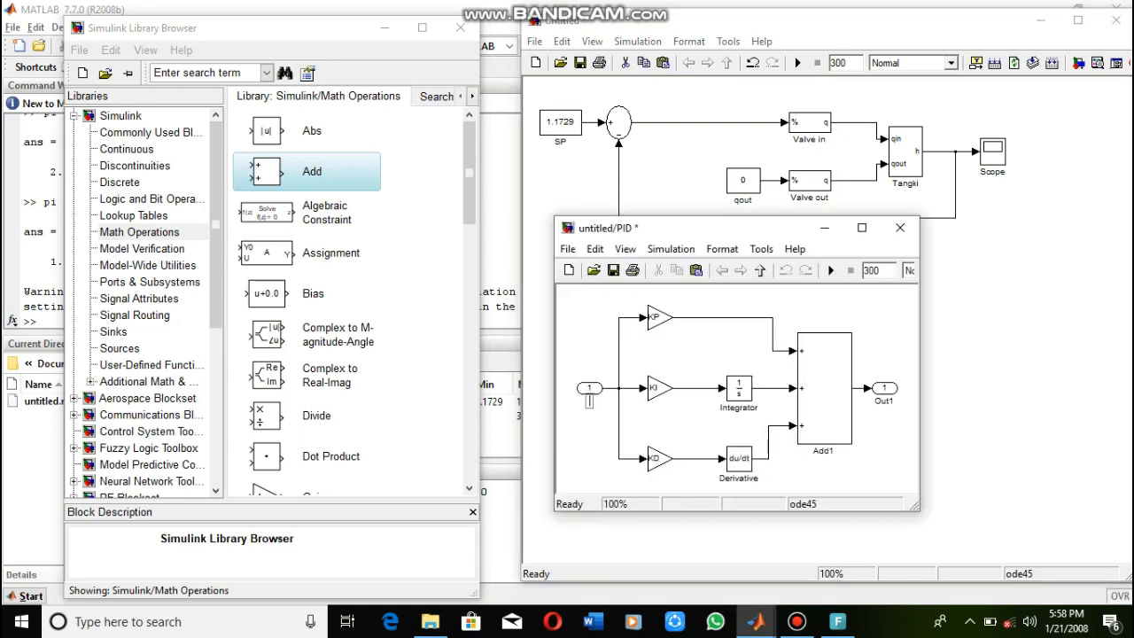
# Rename the PID subsystem's output port as NV and close the subsystem window.
pyautogui.click(884, 402)
pyautogui.press('BackSpace')
pyautogui.press('BackSpace')
pyautogui.press('BackSpace')
pyautogui.press('BackSpace')
pyautogui.write('NV')
pyautogui.press('Escape')
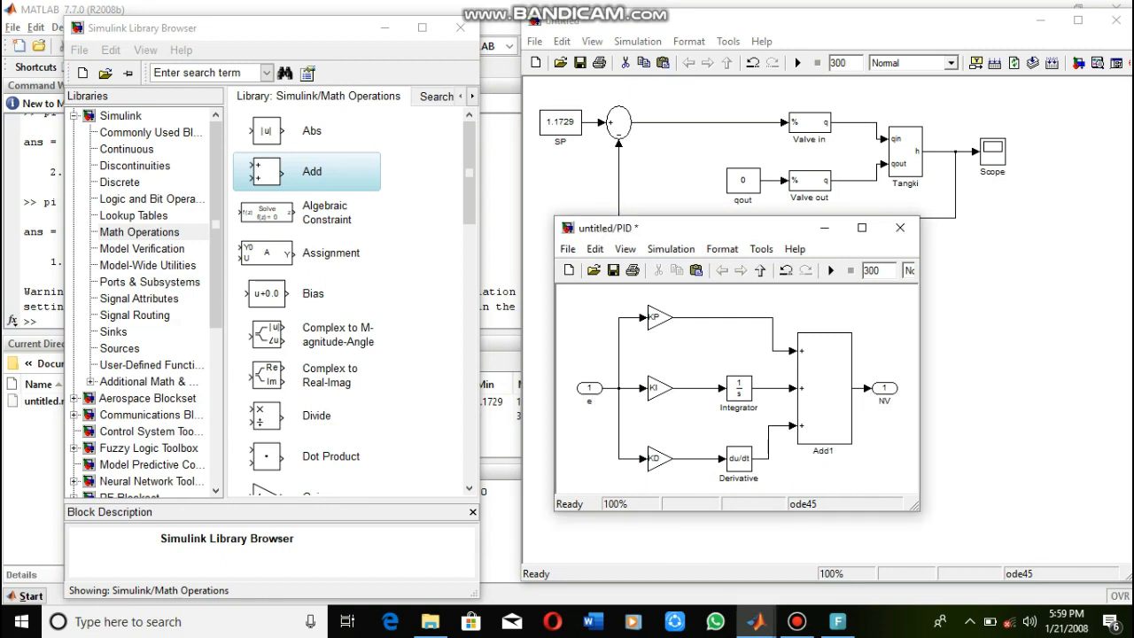
pyautogui.click(901, 228)
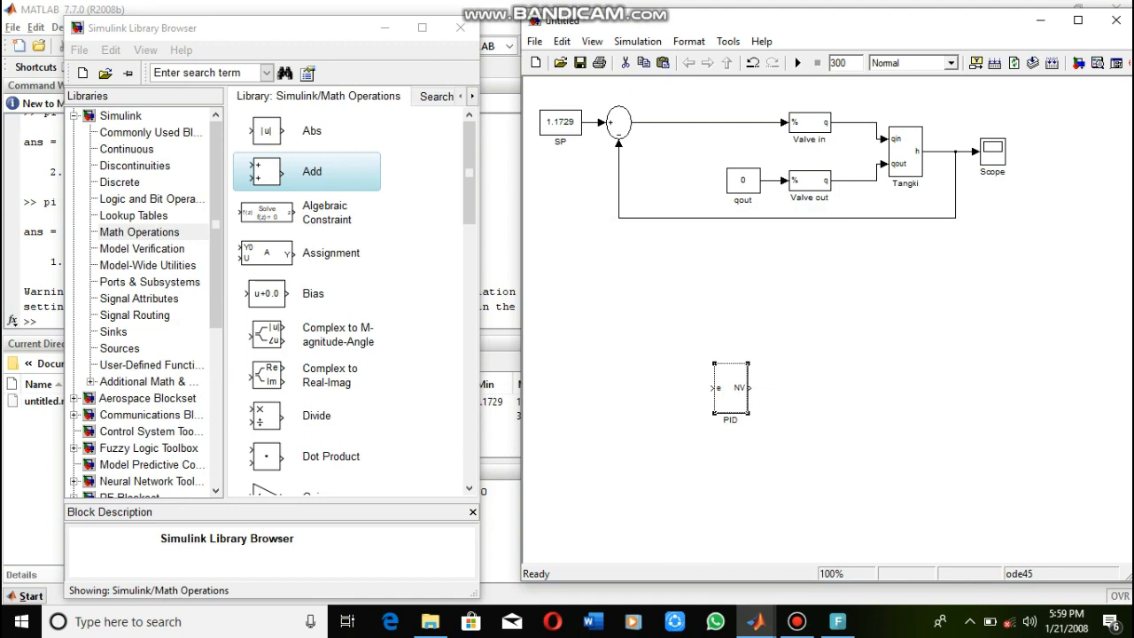
# Reshape the PID block to a flat rectangle and insert it on the line between the round Add block and Valve in.
pyautogui.moveTo(748, 413); pyautogui.dragTo(691, 122)
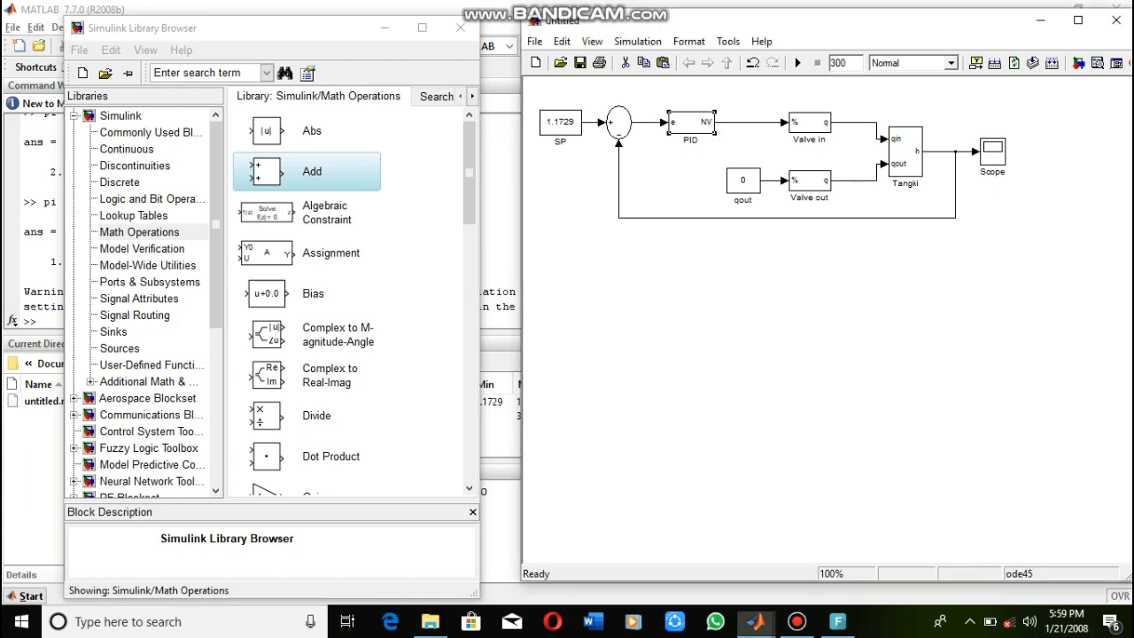
# Start a mask for the PID subsystem and add three parameters with the variables KP, KI and KD.
pyautogui.rightClick(691, 123)
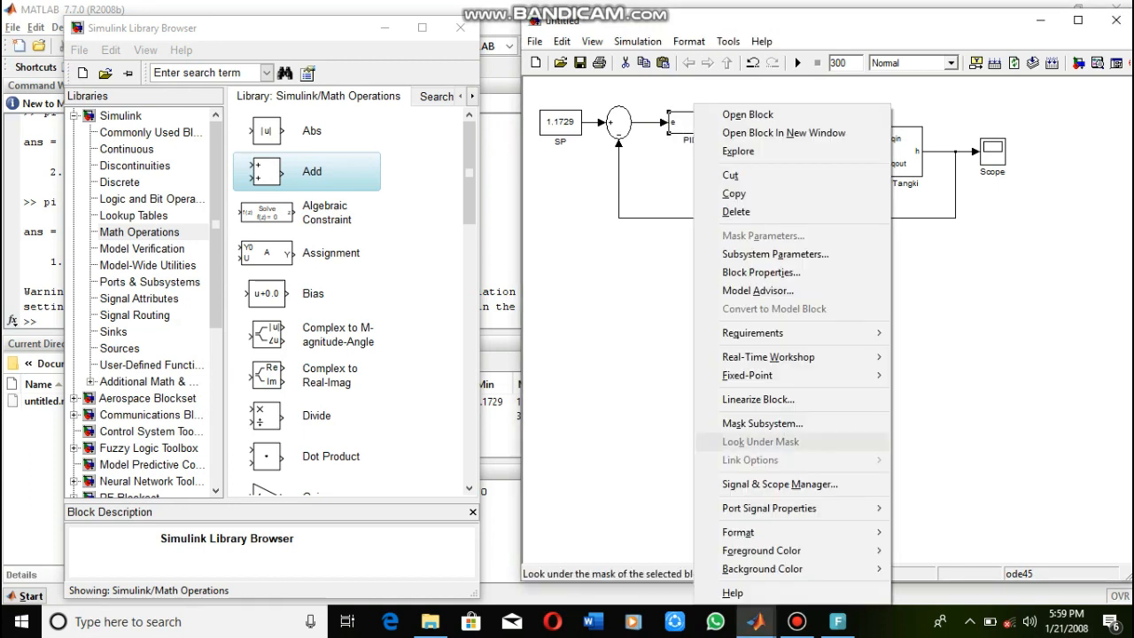
pyautogui.click(762, 423)
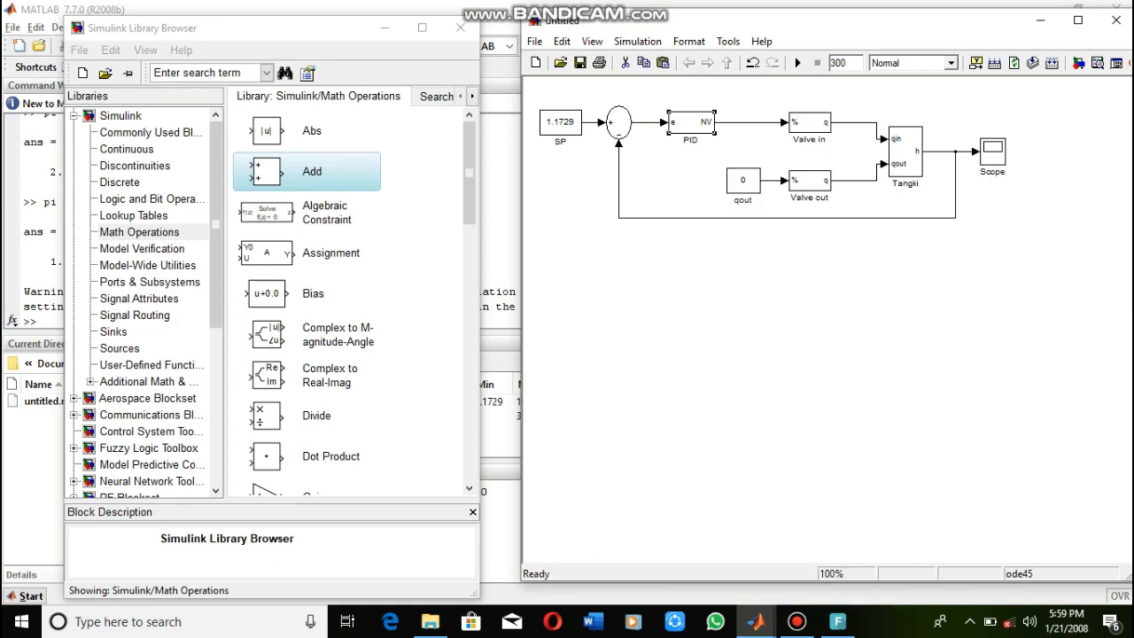
pyautogui.click(709, 152)
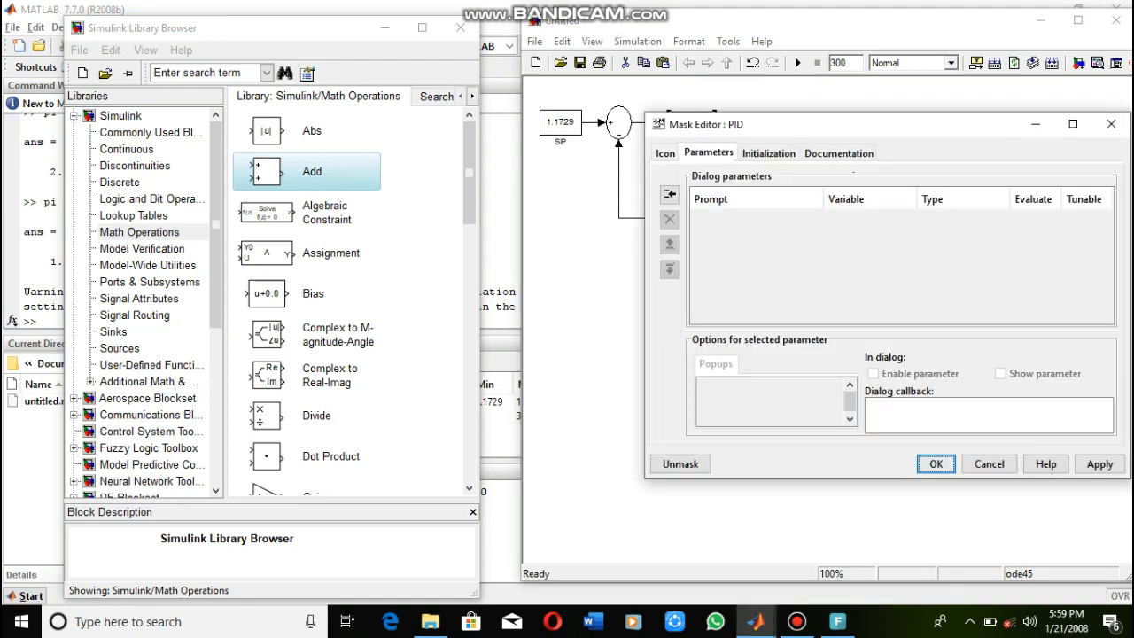
pyautogui.tripleClick(670, 195)
pyautogui.click(871, 218)
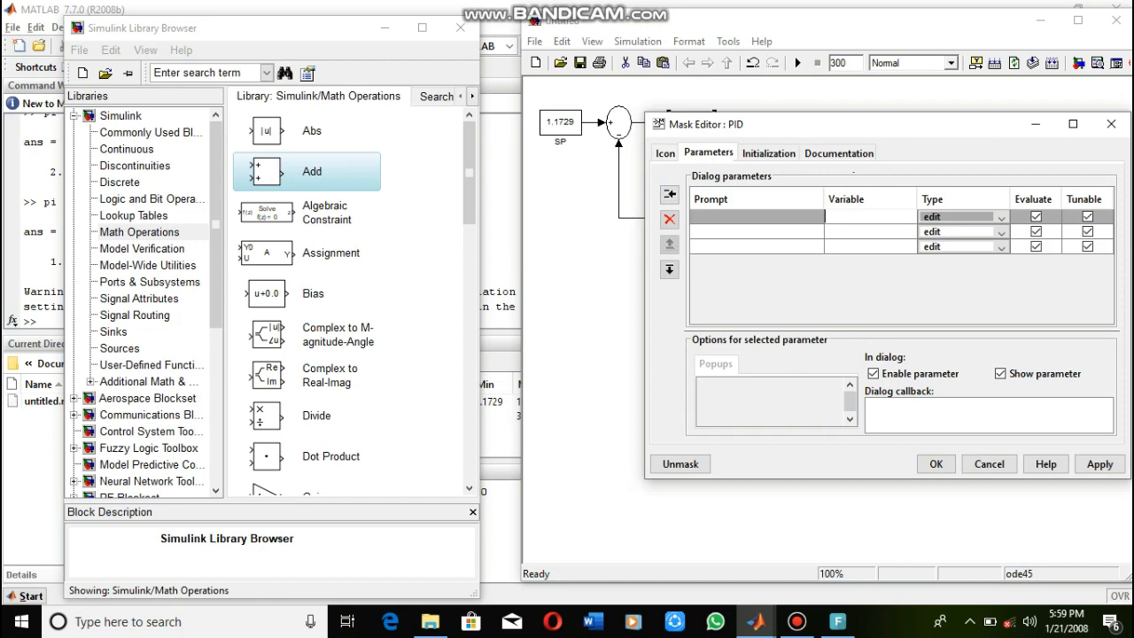
pyautogui.write('KP')
pyautogui.press('Return')
pyautogui.write('KI')
pyautogui.press('Return')
pyautogui.write('KD')
pyautogui.press('Return')
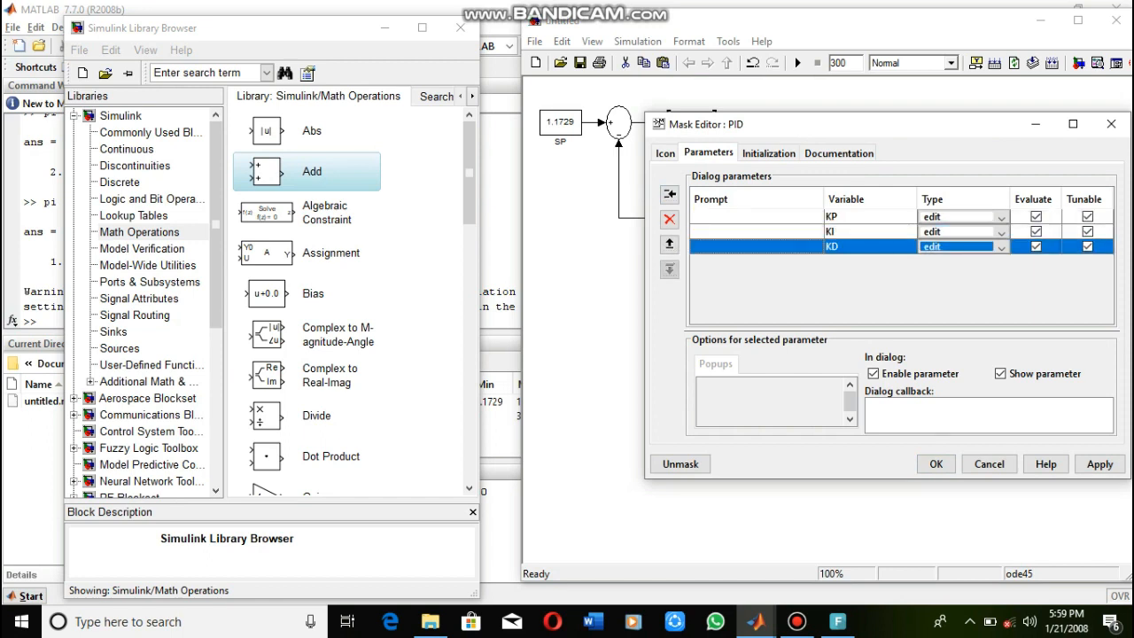
# Label the PID mask parameter prompts Konstanta P, Konstanta I and Konstanta D.
pyautogui.click(756, 218)
pyautogui.write('K')
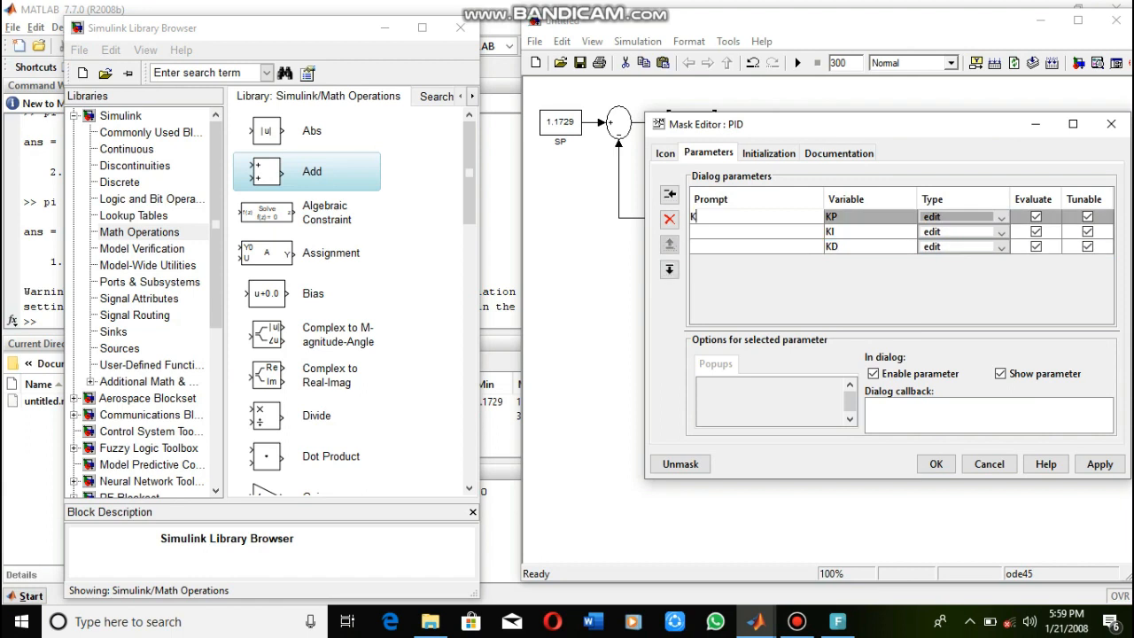
pyautogui.write('onstanta P')
pyautogui.press('Return')
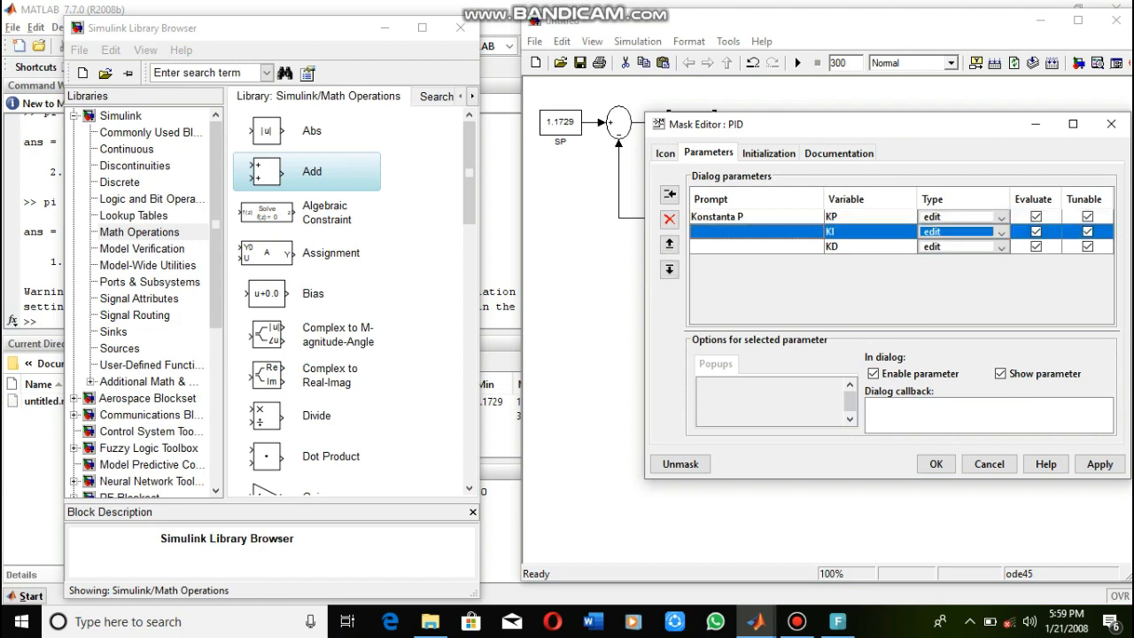
pyautogui.write('Kons')
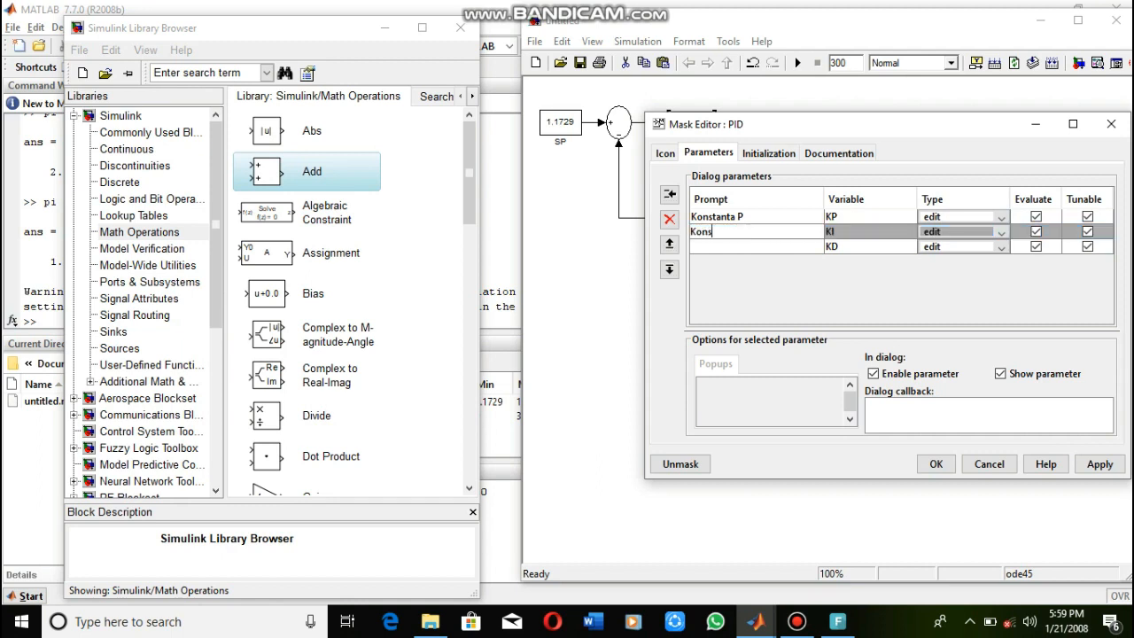
pyautogui.write('tanta I')
pyautogui.press('Return')
pyautogui.write('Ko')
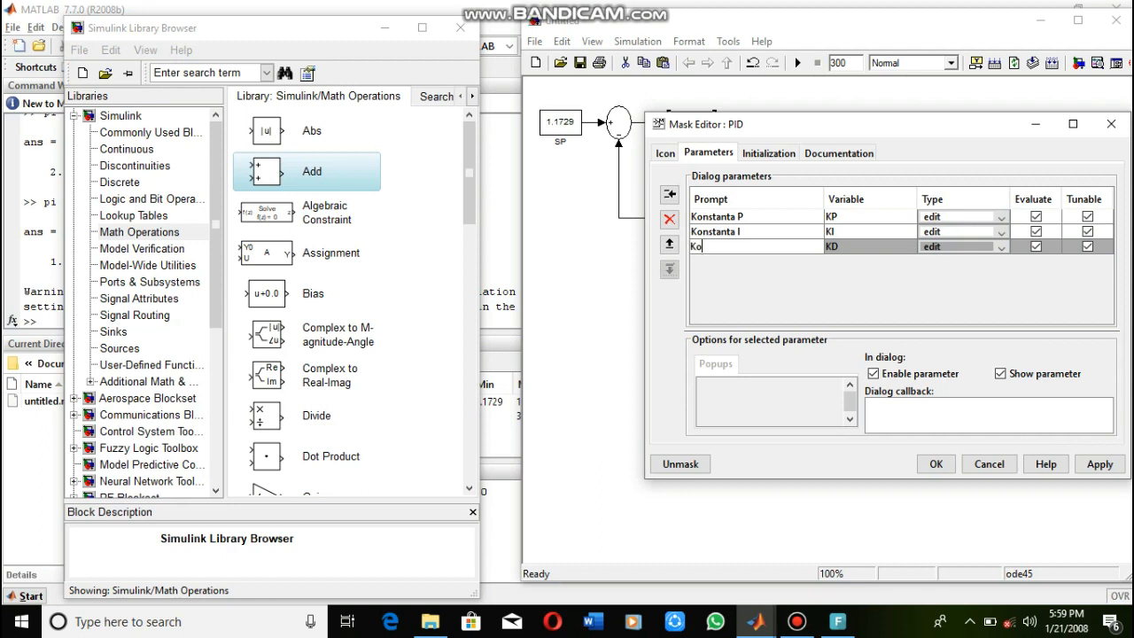
pyautogui.write('nstanta D')
# Document the PID mask with type "Parameter PID" and description "Inputlah Nilai Parameter PID", and apply the mask.
pyautogui.click(833, 153)
pyautogui.write('Parameter PID')
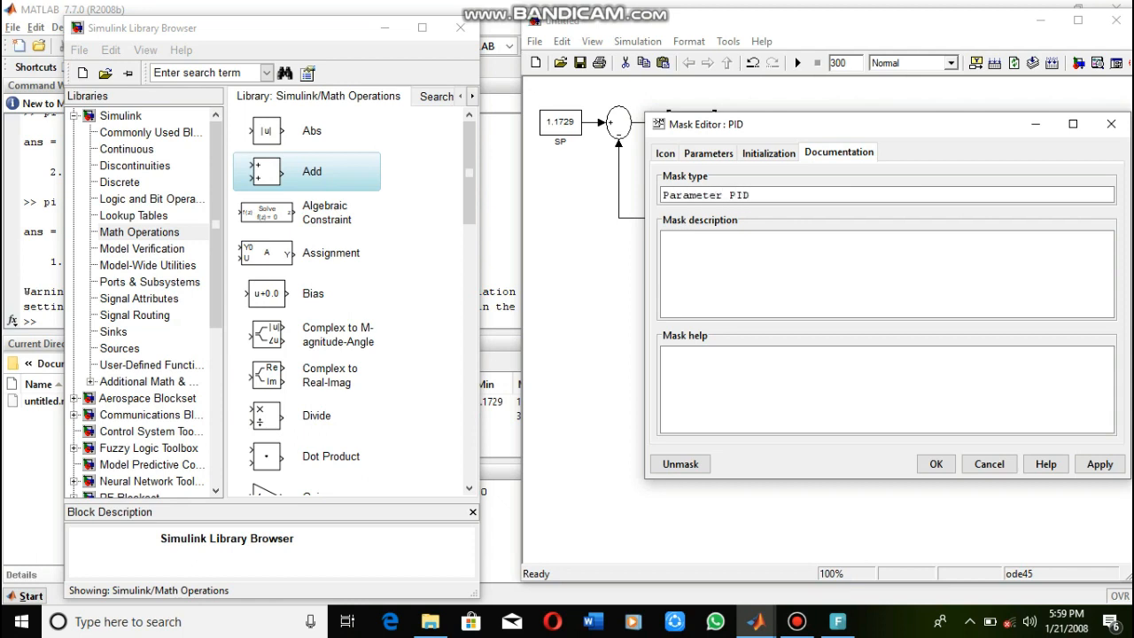
pyautogui.write('Inputlah Nilai Parameter PID')
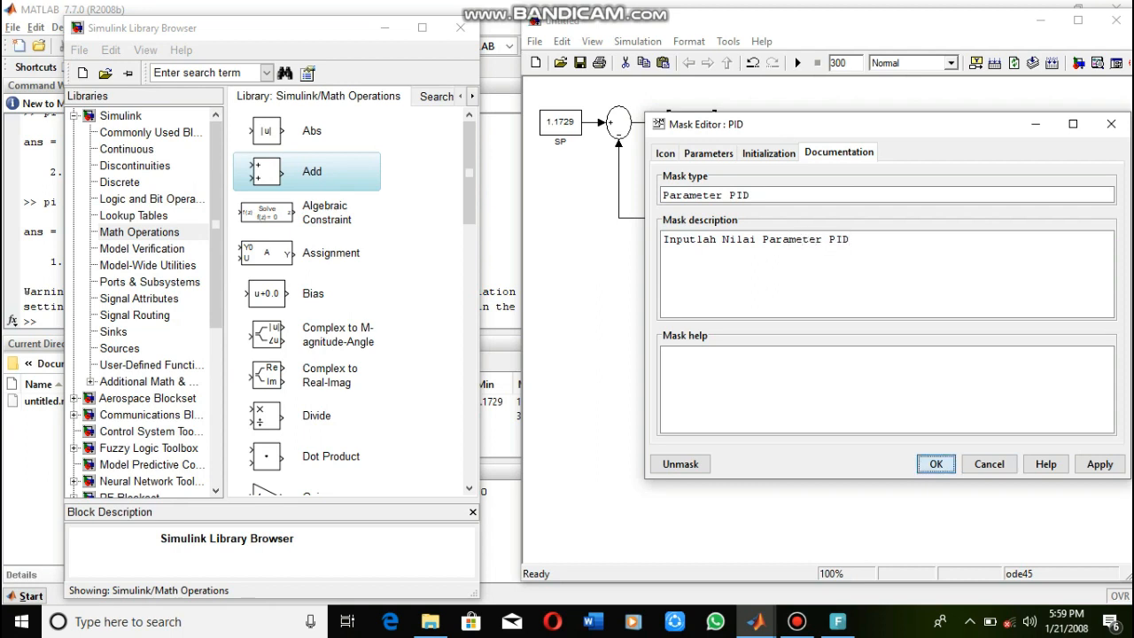
pyautogui.click(936, 464)
# Set the PID block's Konstanta P to 15.
pyautogui.doubleClick(691, 122)
pyautogui.write('10')
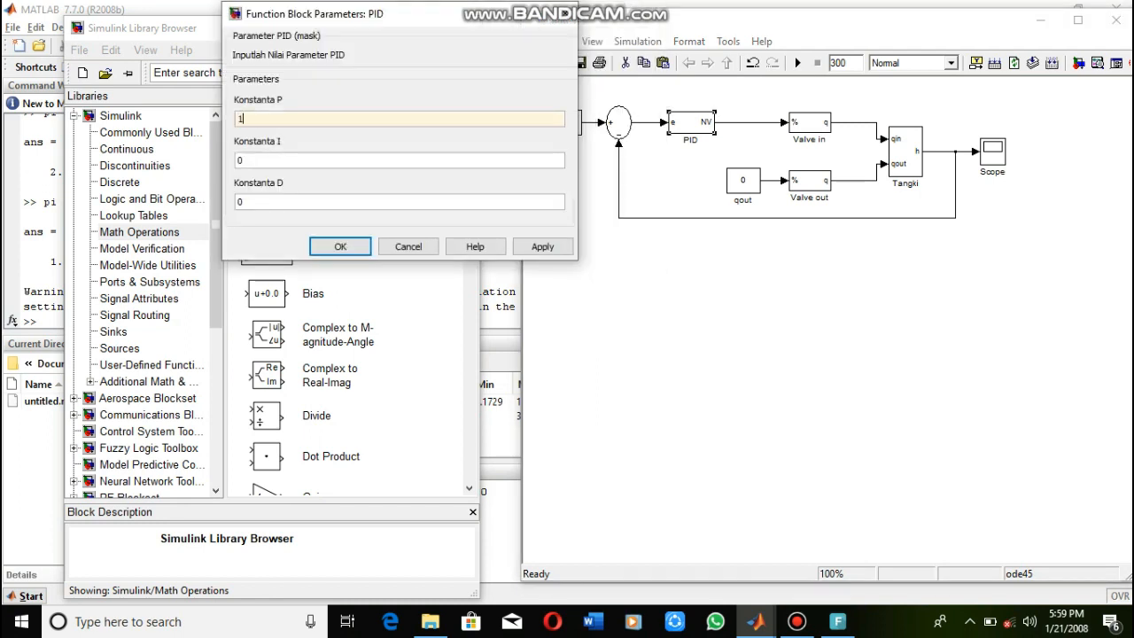
pyautogui.press('BackSpace')
pyautogui.press('BackSpace')
pyautogui.write('15')
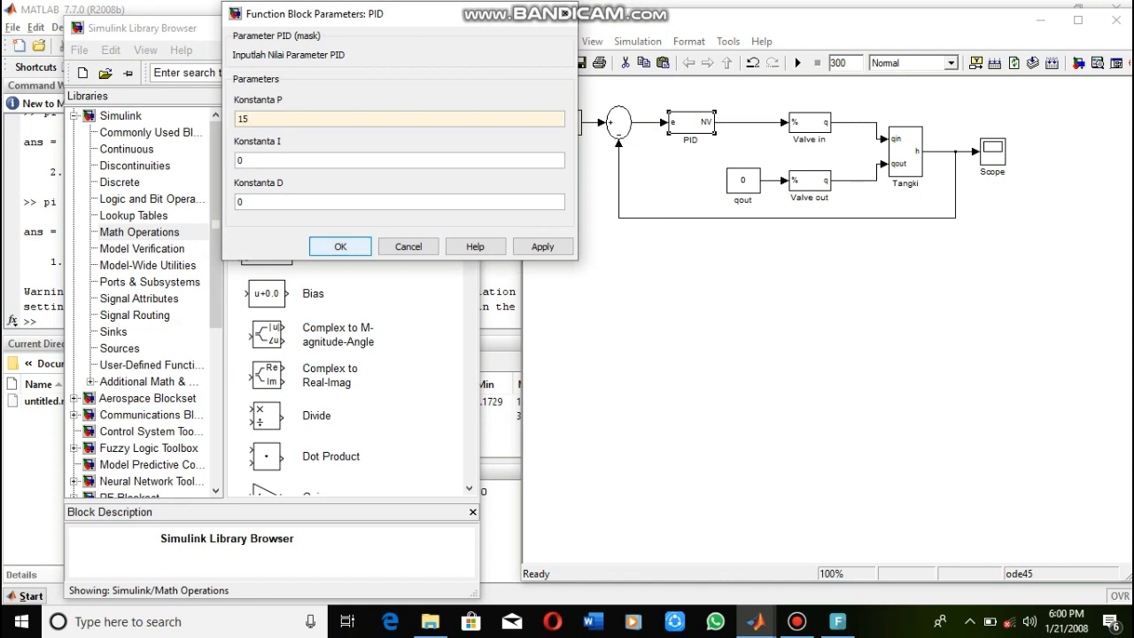
pyautogui.press('Return')
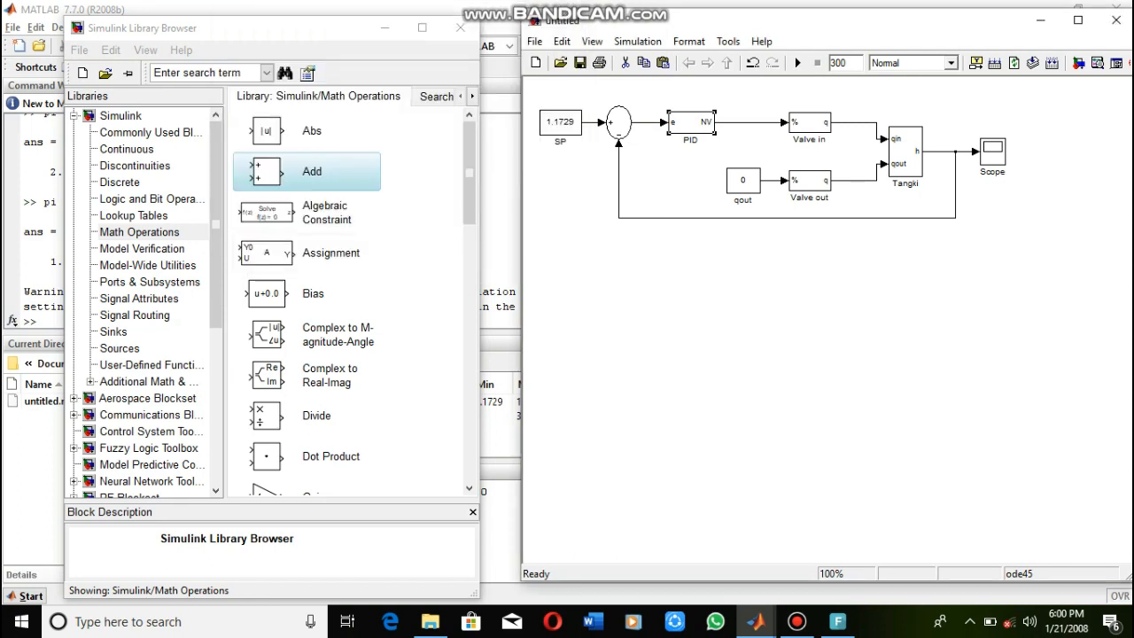
# Run the simulation and examine the autoscaled tank-level response in the Scope.
pyautogui.click(798, 63)
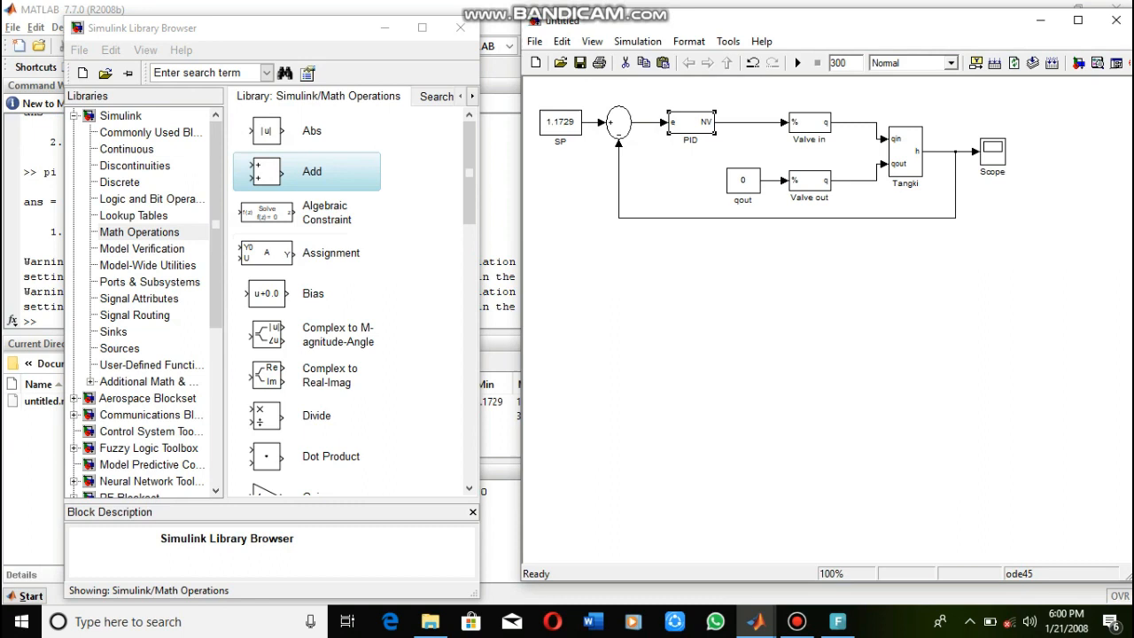
pyautogui.doubleClick(993, 151)
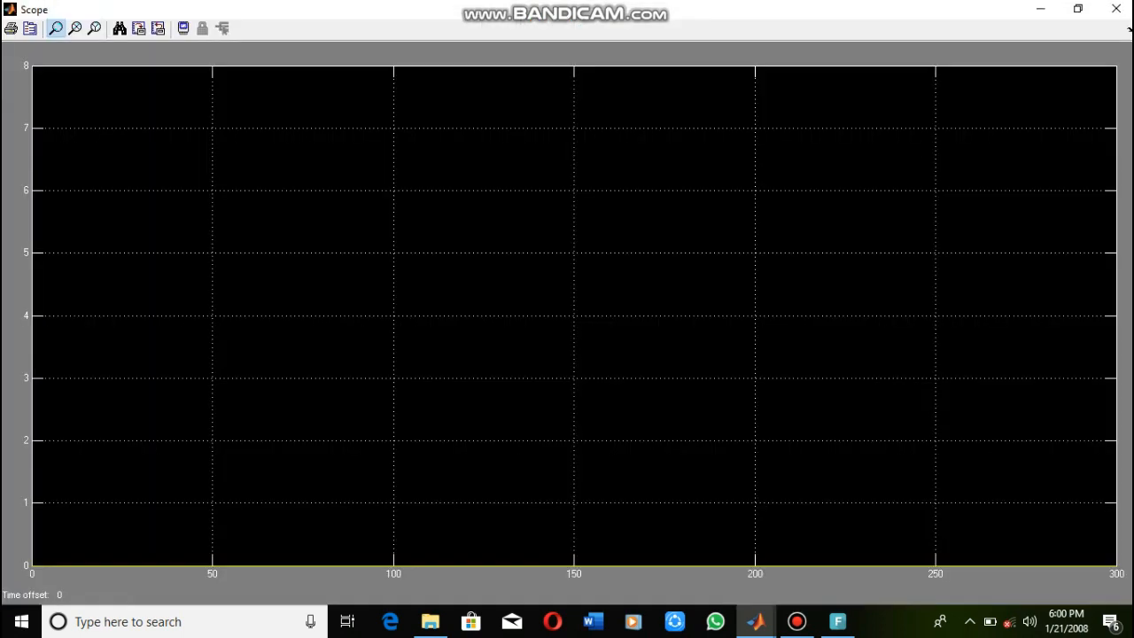
pyautogui.click(119, 28)
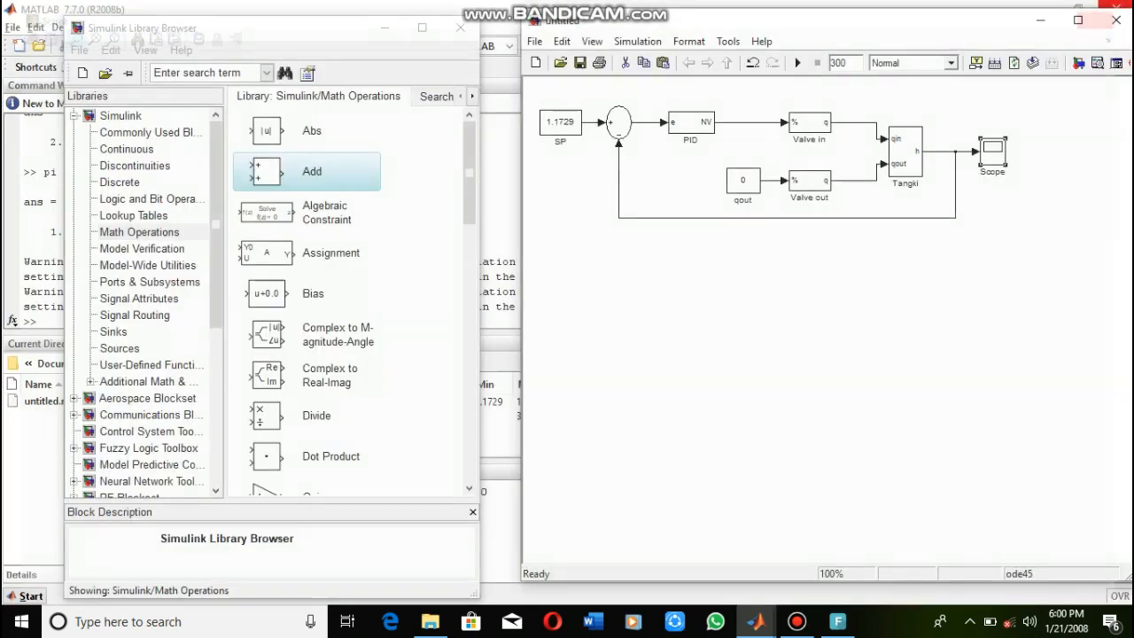
pyautogui.click(1117, 9)
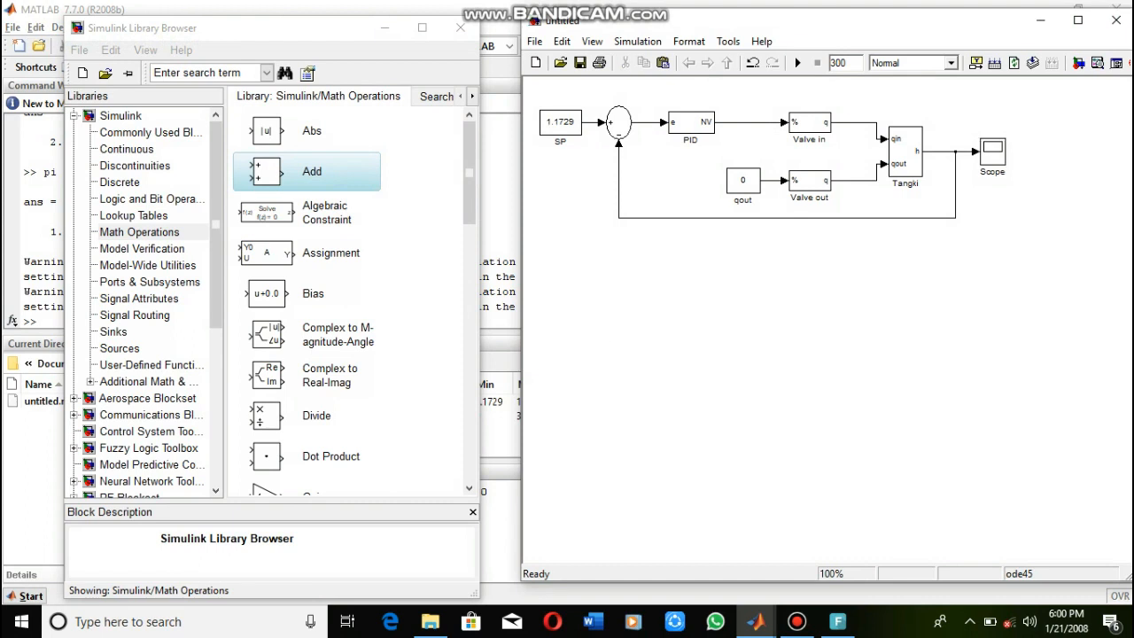
# Set the PID block's Konstanta P to 10.
pyautogui.doubleClick(691, 122)
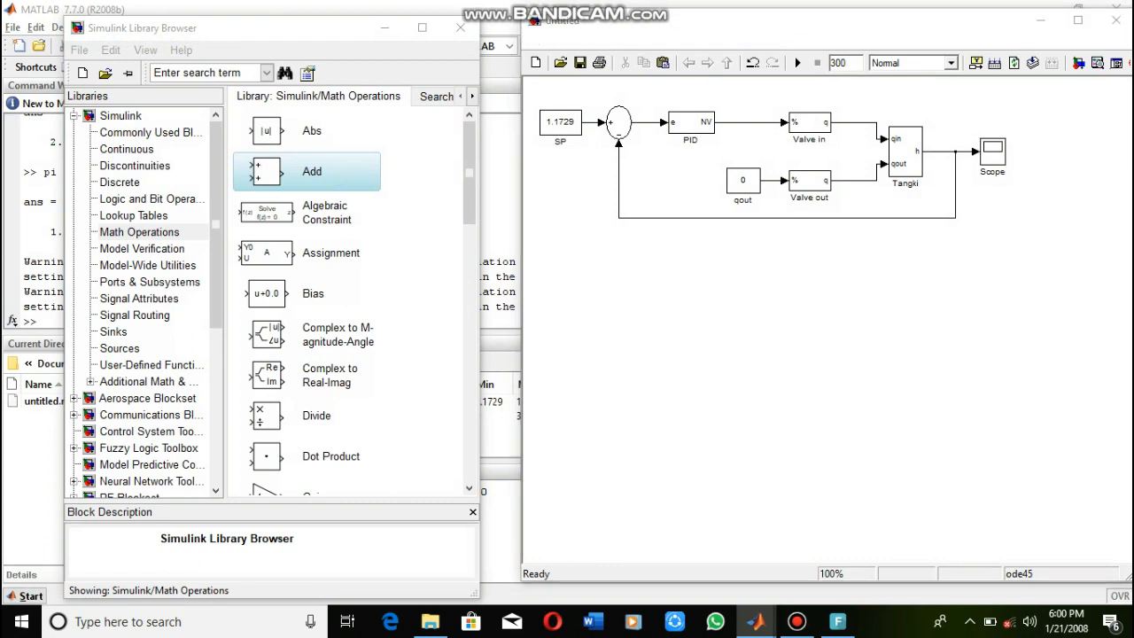
pyautogui.press('BackSpace')
pyautogui.press('BackSpace')
pyautogui.write('0')
pyautogui.press('BackSpace')
pyautogui.write('10')
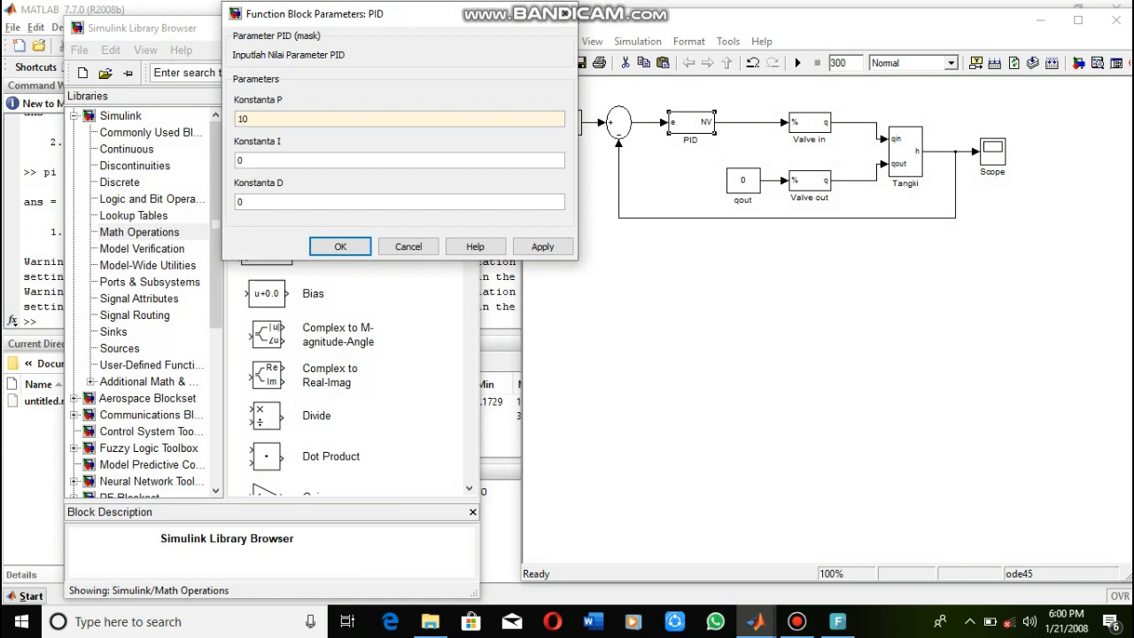
pyautogui.click(340, 246)
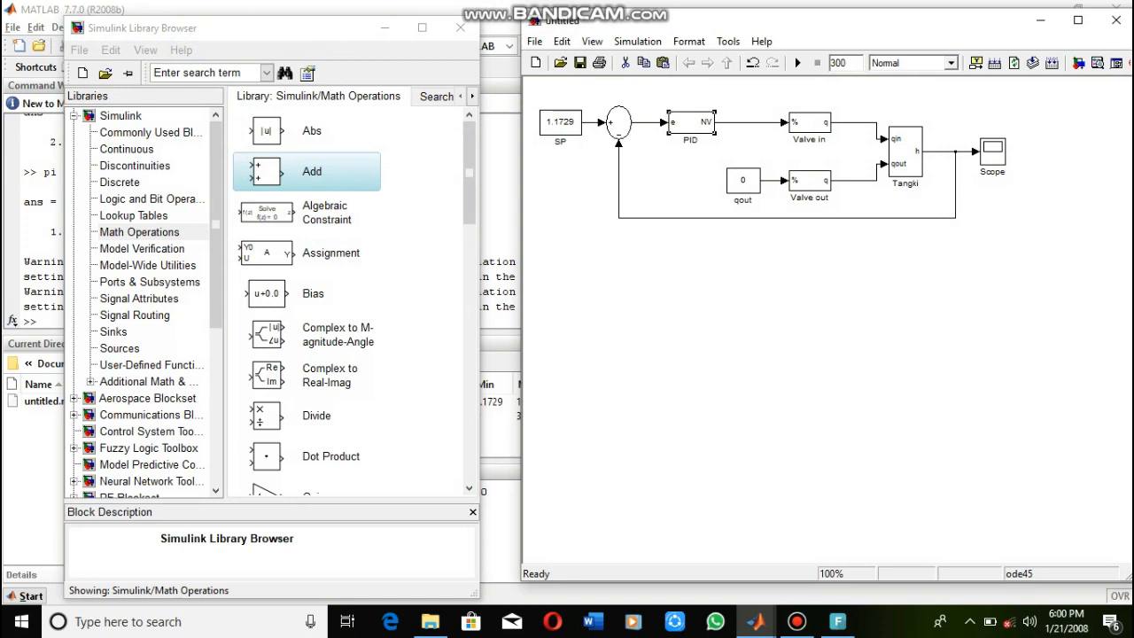
# Set the maximum water flow (Debit air maksimum) of the Valve in block to 1.1729 m3/s.
pyautogui.doubleClick(810, 123)
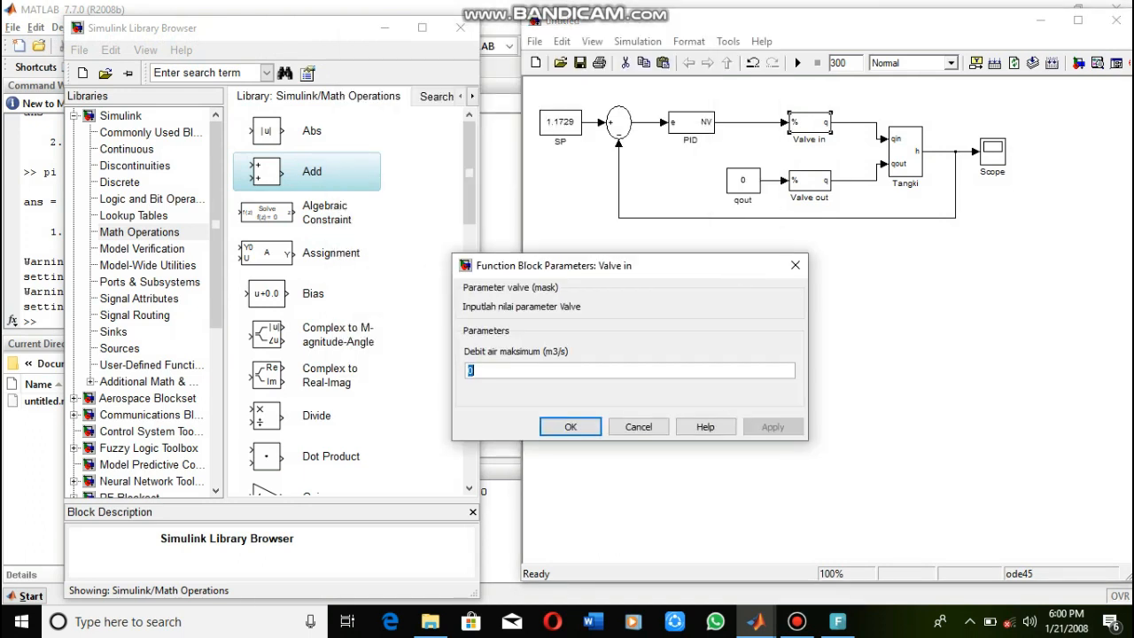
pyautogui.write('1.1729')
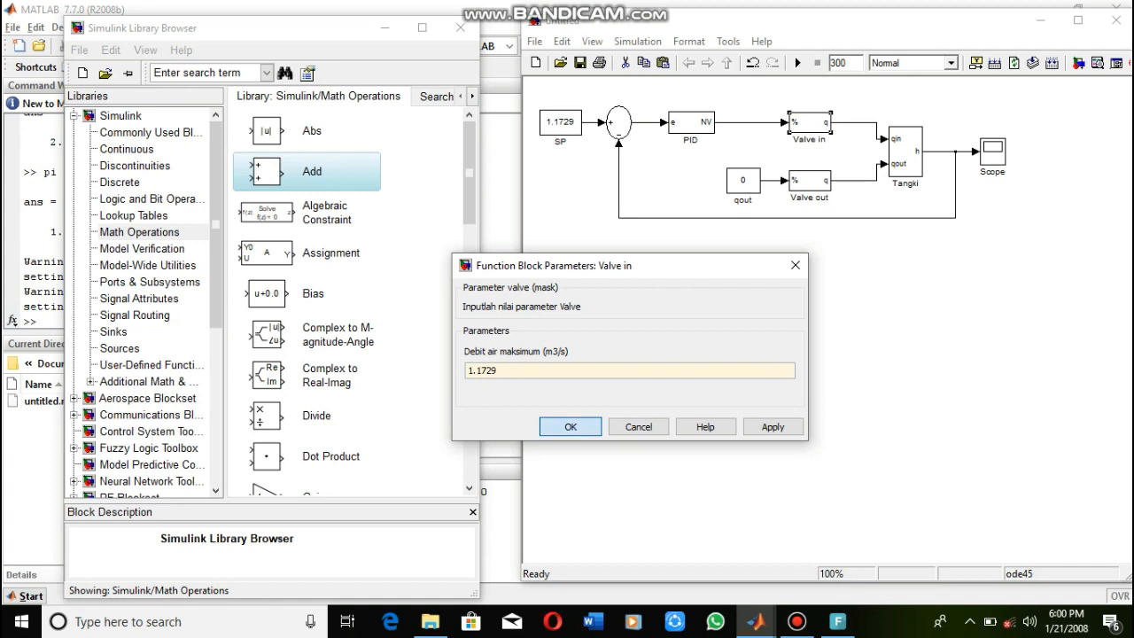
pyautogui.press('Return')
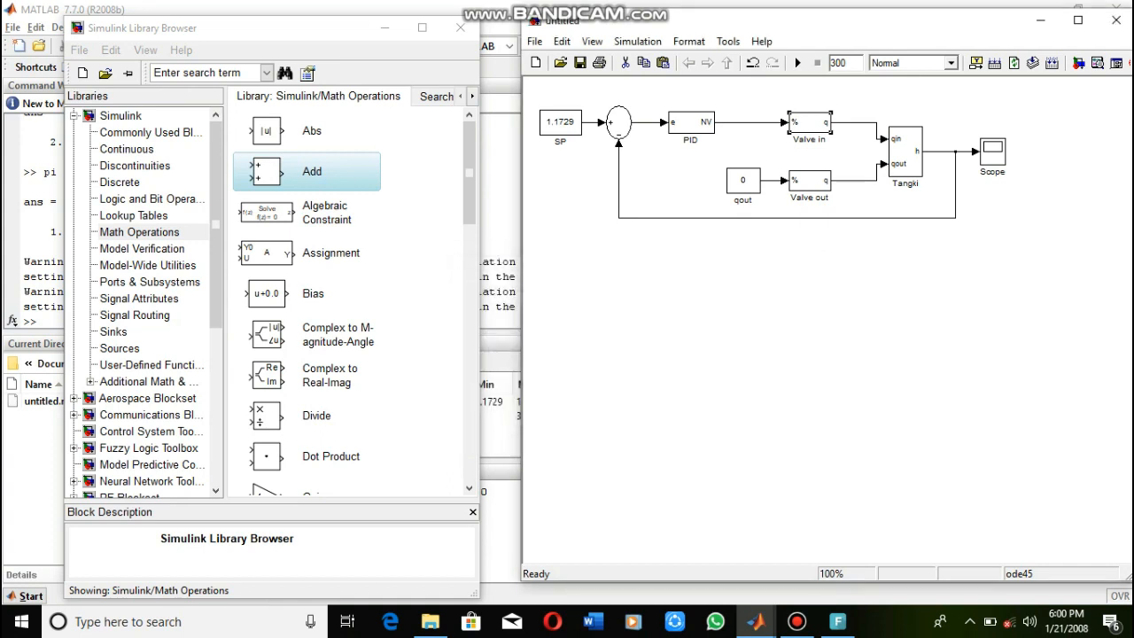
# Set the constant value of the SP block to 100.
pyautogui.doubleClick(560, 122)
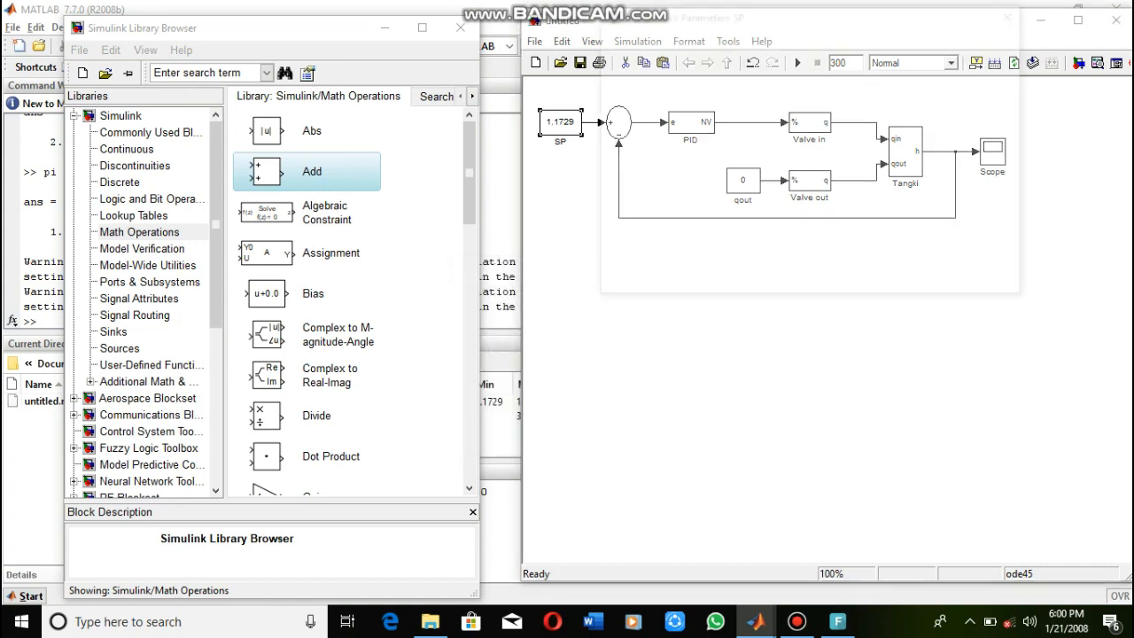
pyautogui.write('100')
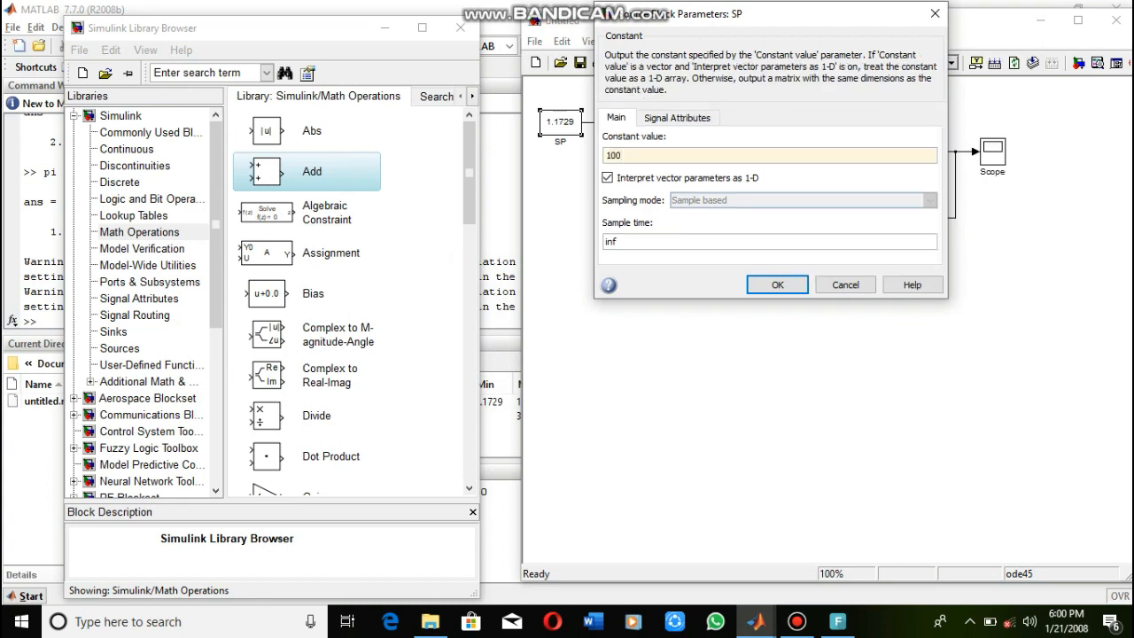
pyautogui.press('Return')
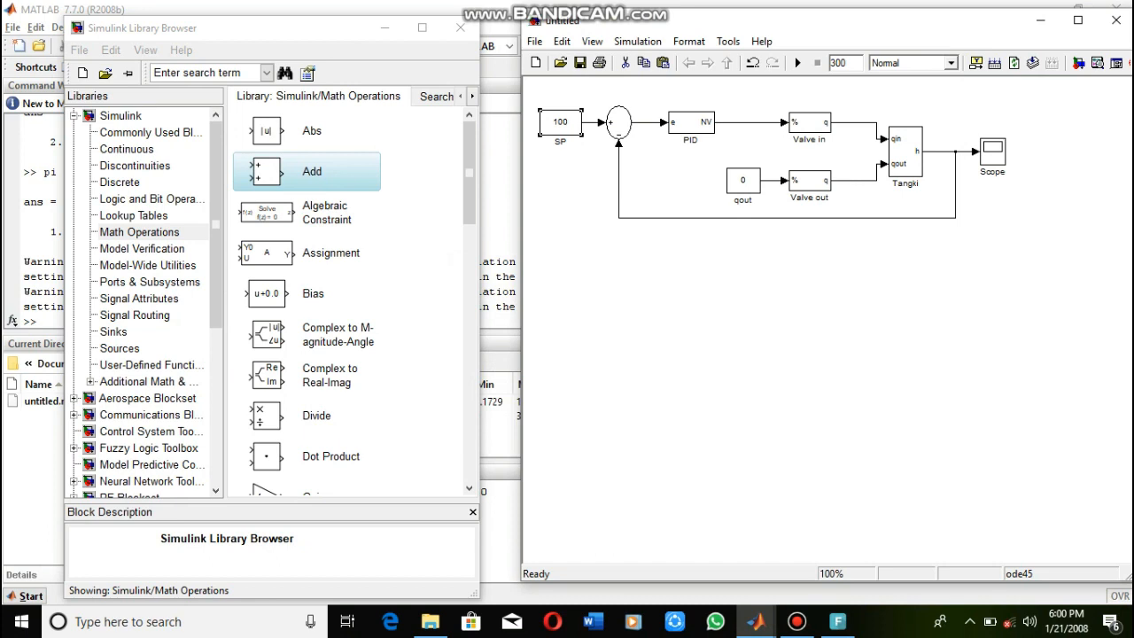
# Recall the flow formula in the MATLAB Command Window and evaluate pi * (8/2)^2 * 14 /500.
pyautogui.click(23, 232)
pyautogui.moveTo(92, 232); pyautogui.dragTo(50, 232)
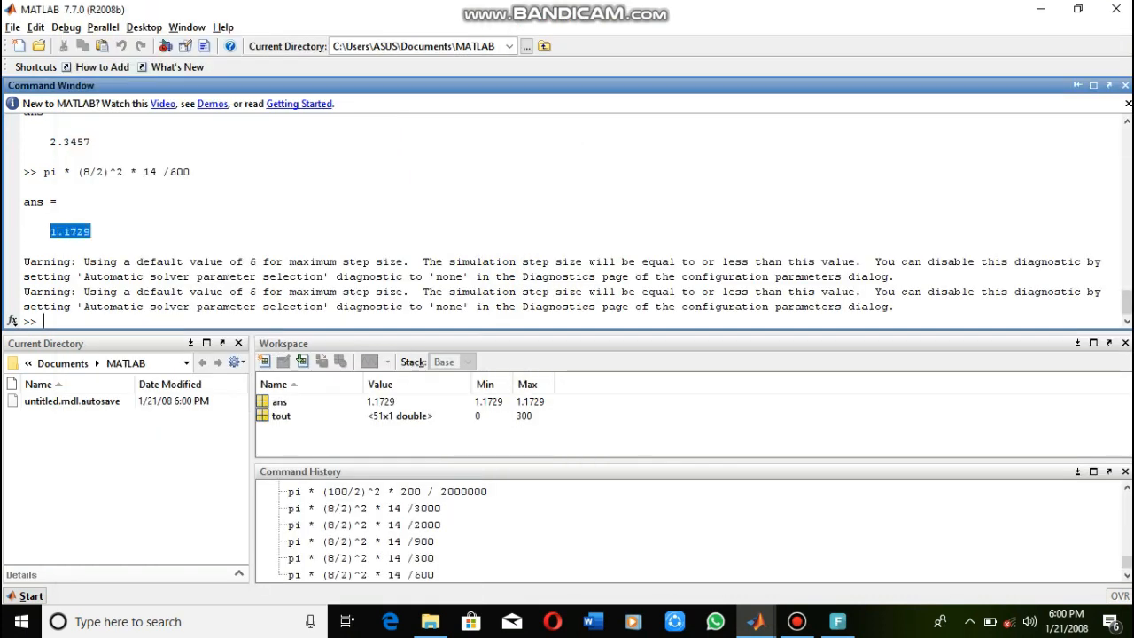
pyautogui.press('Up')
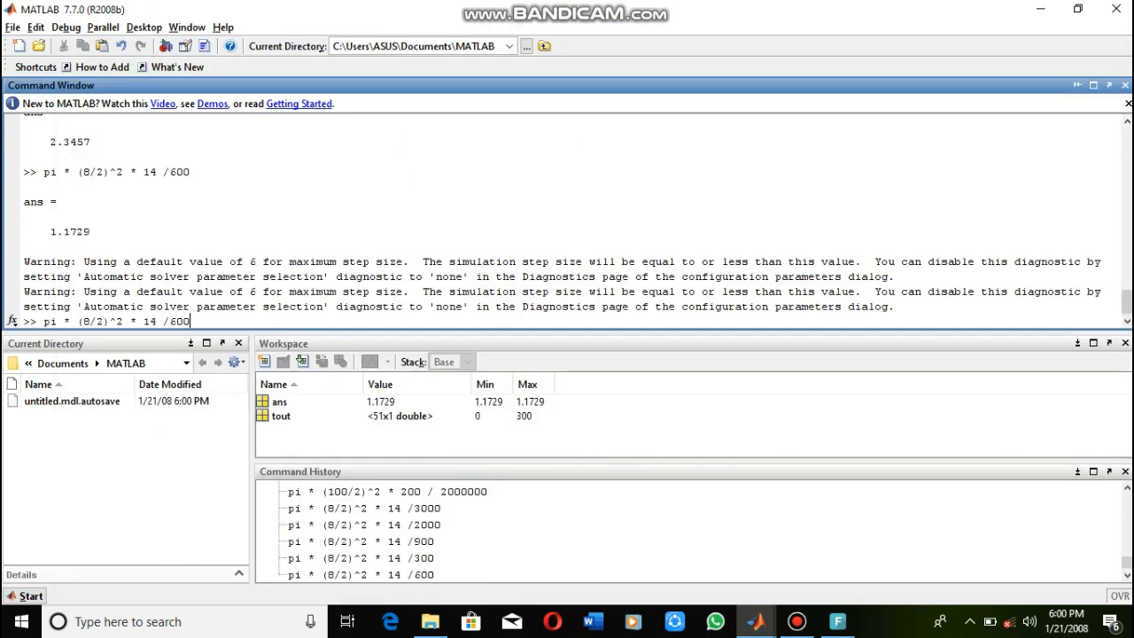
pyautogui.press('BackSpace')
pyautogui.press('BackSpace')
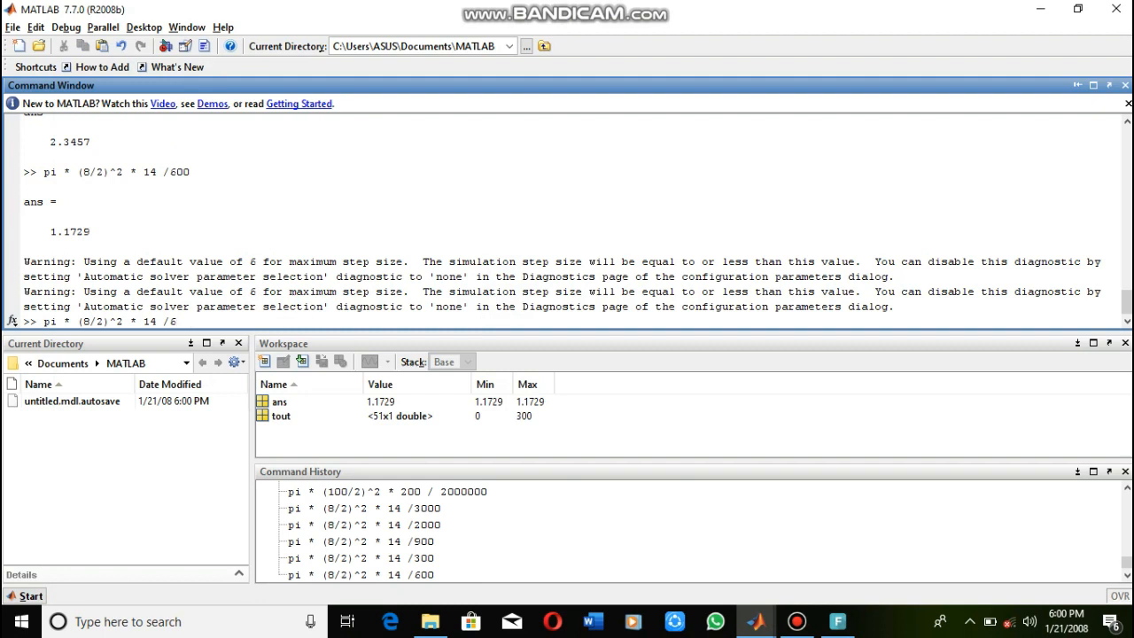
pyautogui.press('BackSpace')
pyautogui.write('500')
pyautogui.press('Return')
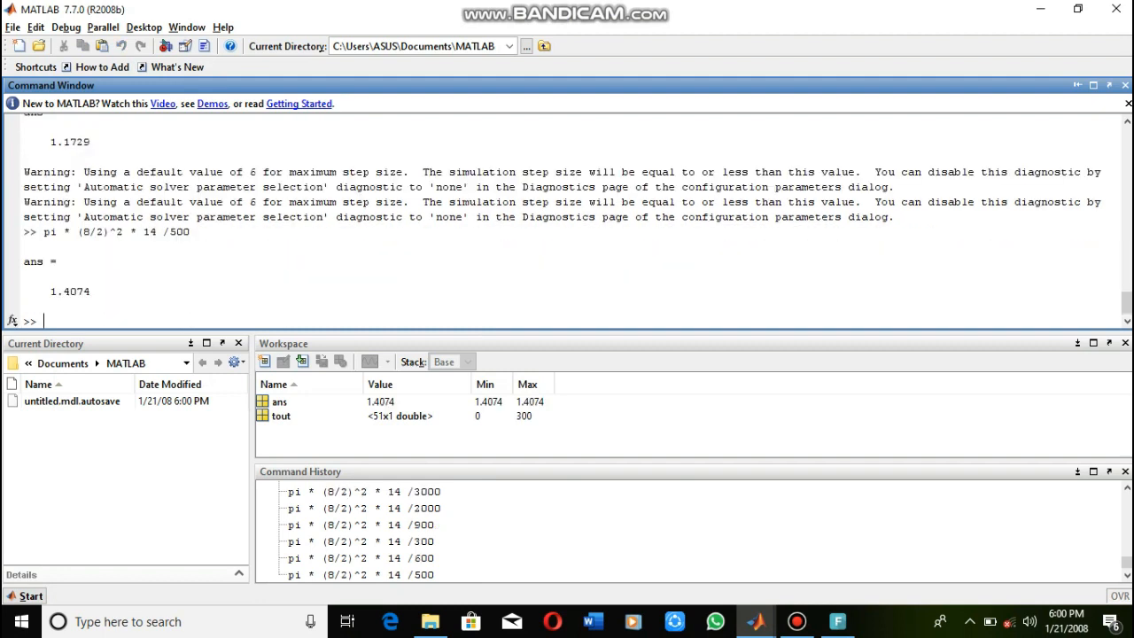
# Evaluate pi * (8/2)^2 * 14 /900 in the Command Window and copy the result.
pyautogui.press('Up')
pyautogui.press('BackSpace')
pyautogui.press('BackSpace')
pyautogui.press('BackSpace')
pyautogui.write('900')
pyautogui.press('Return')
pyautogui.moveTo(91, 291); pyautogui.dragTo(49, 291)
pyautogui.hotkey('ctrl', 'c')
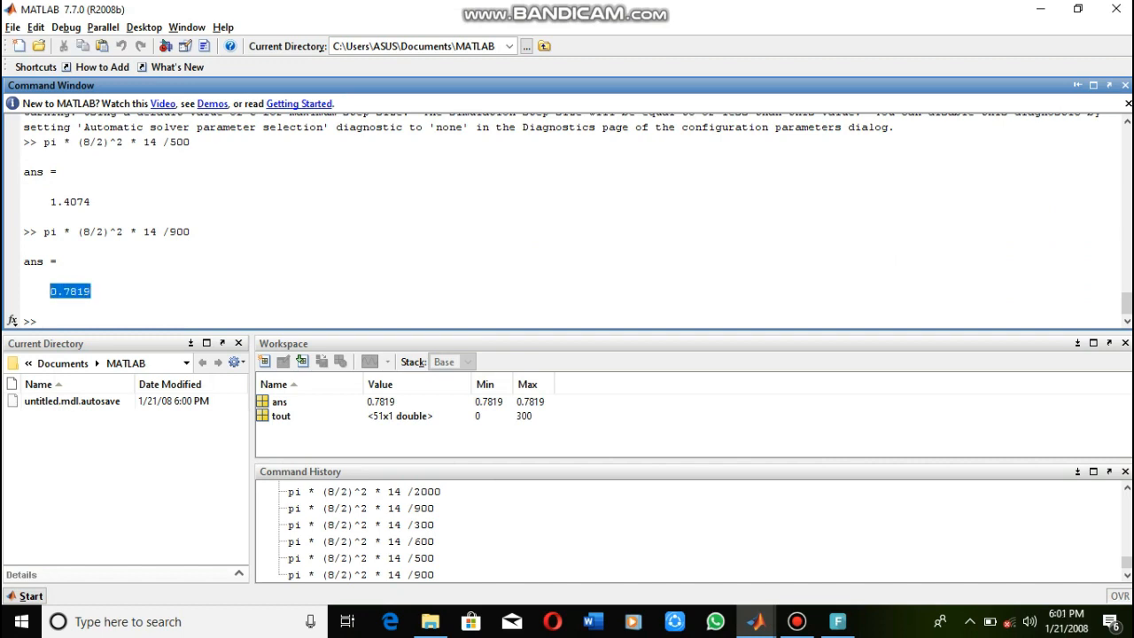
# Switch back to the untitled Simulink model window.
pyautogui.moveTo(756, 621)
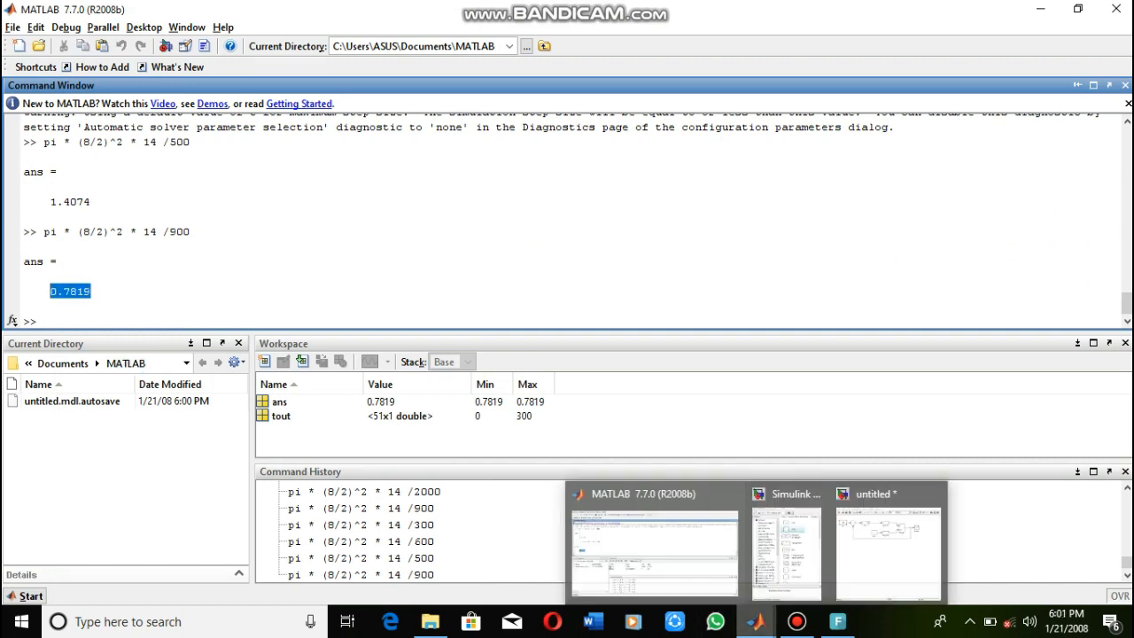
pyautogui.click(786, 549)
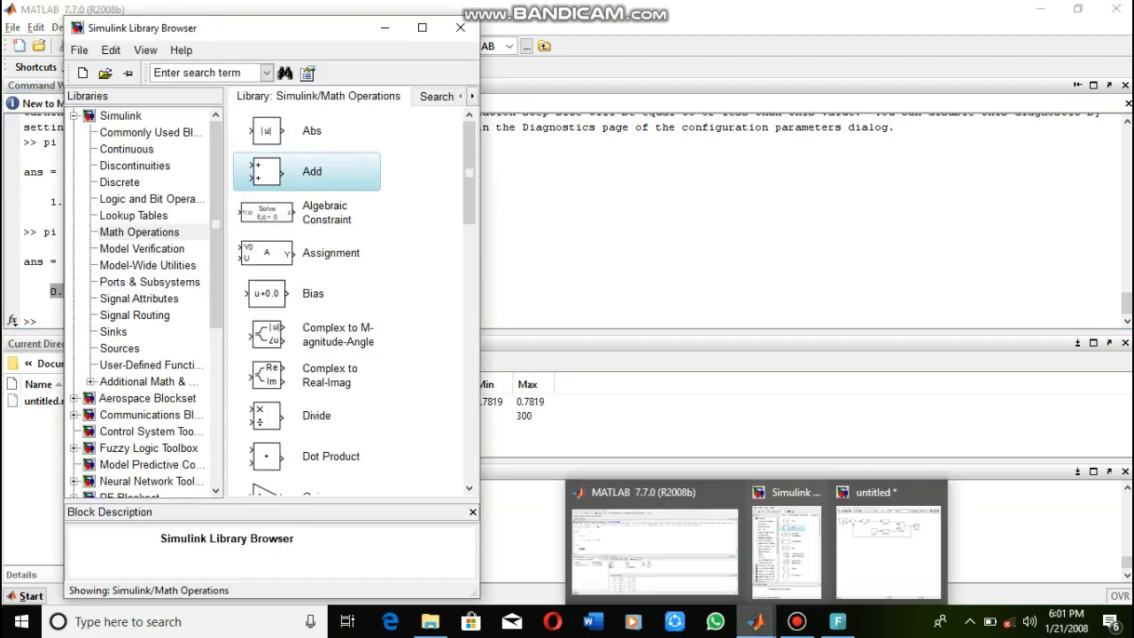
pyautogui.click(888, 549)
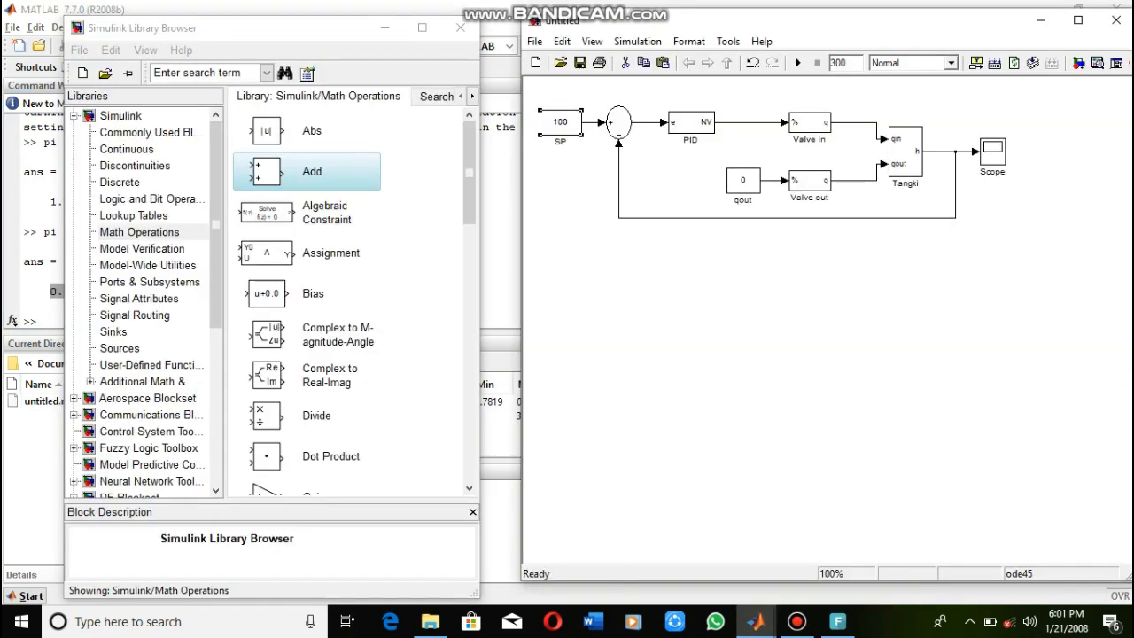
# Paste the copied flow result into the Valve out block's mask parameter and apply it.
pyautogui.doubleClick(810, 181)
pyautogui.hotkey('ctrl', 'v')
pyautogui.click(461, 257)
# Run the simulation with a stop time of 300 and view the tank level response autoscaled in the Scope.
pyautogui.click(798, 63)
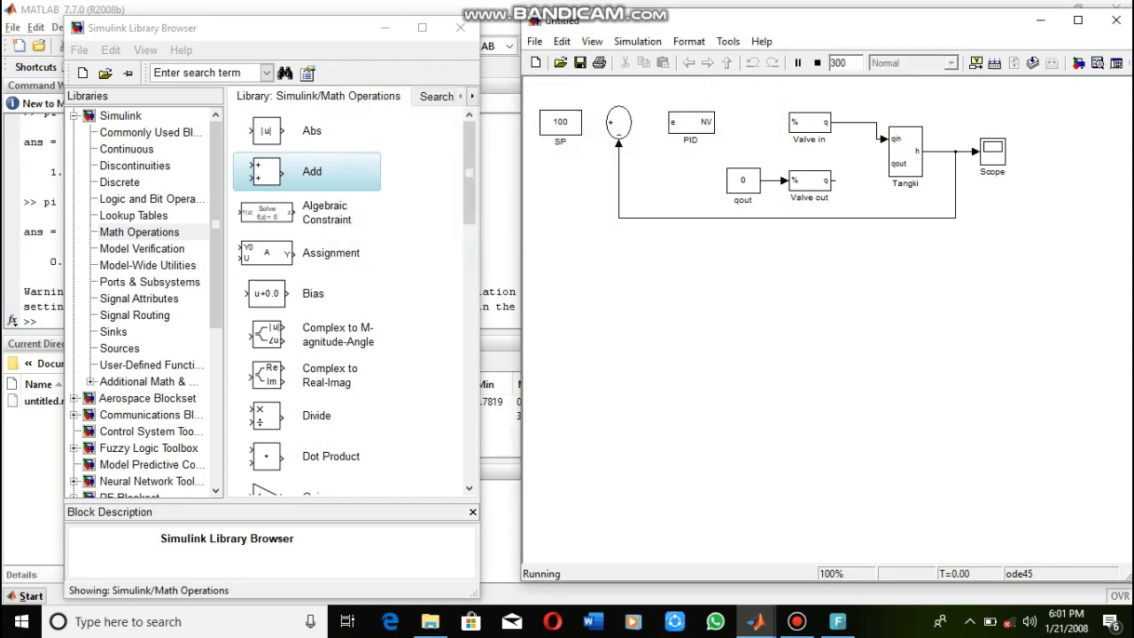
pyautogui.doubleClick(993, 152)
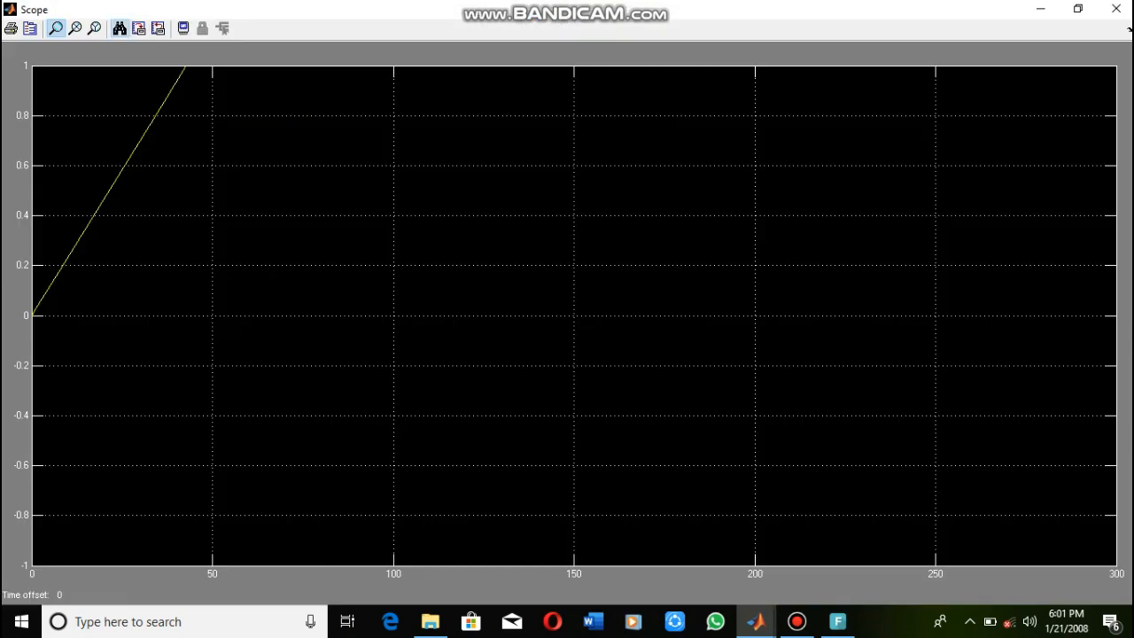
pyautogui.click(120, 28)
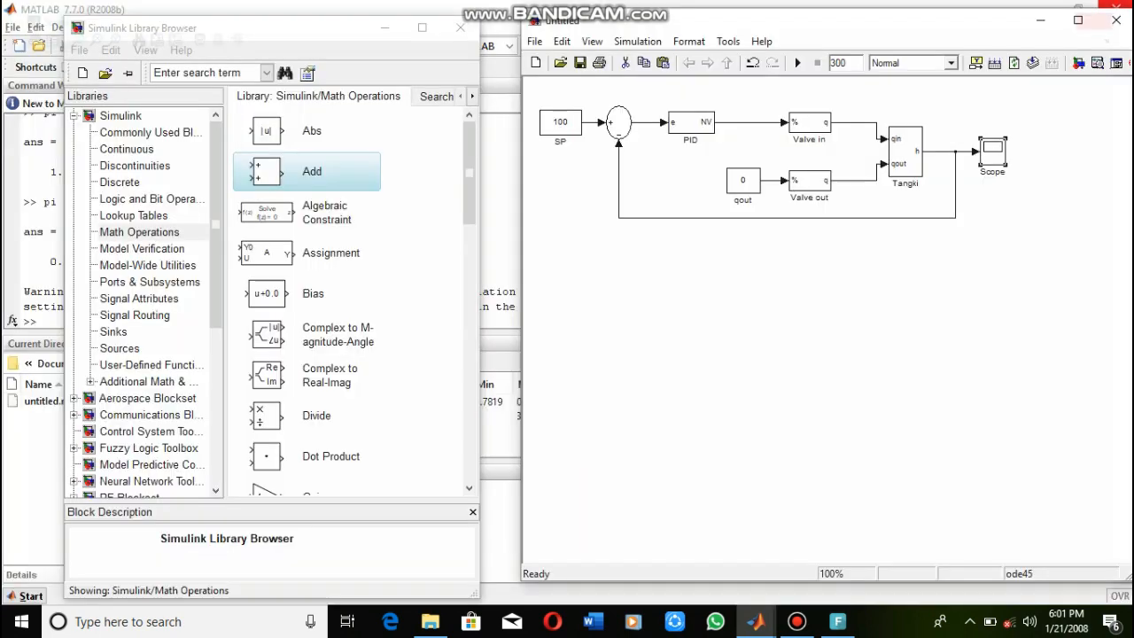
pyautogui.click(1117, 9)
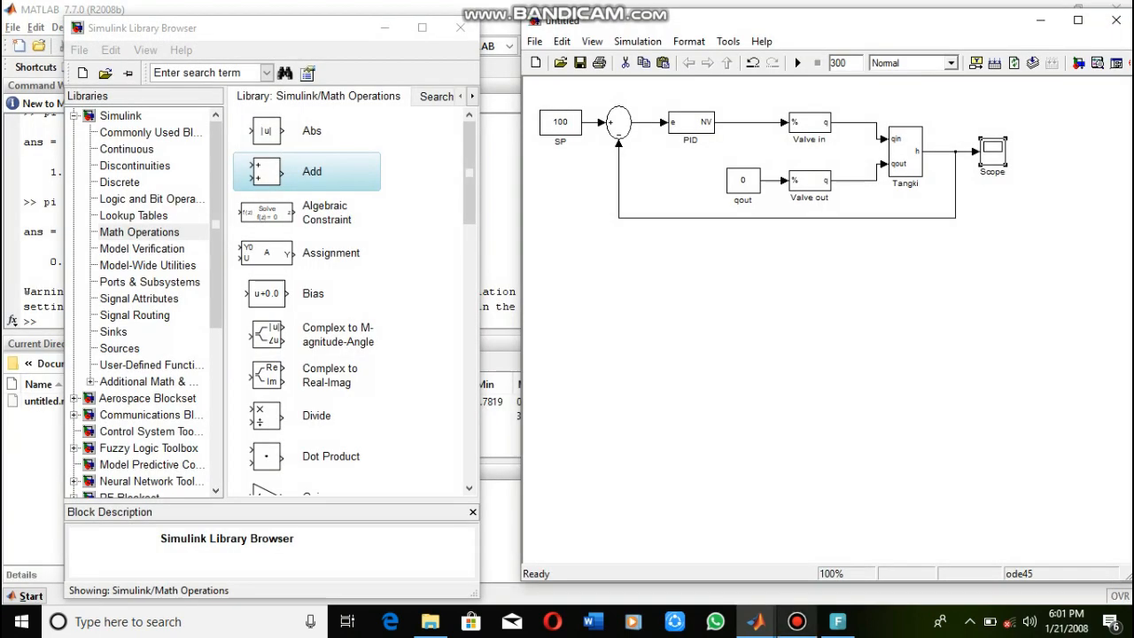
pyautogui.click(797, 621)
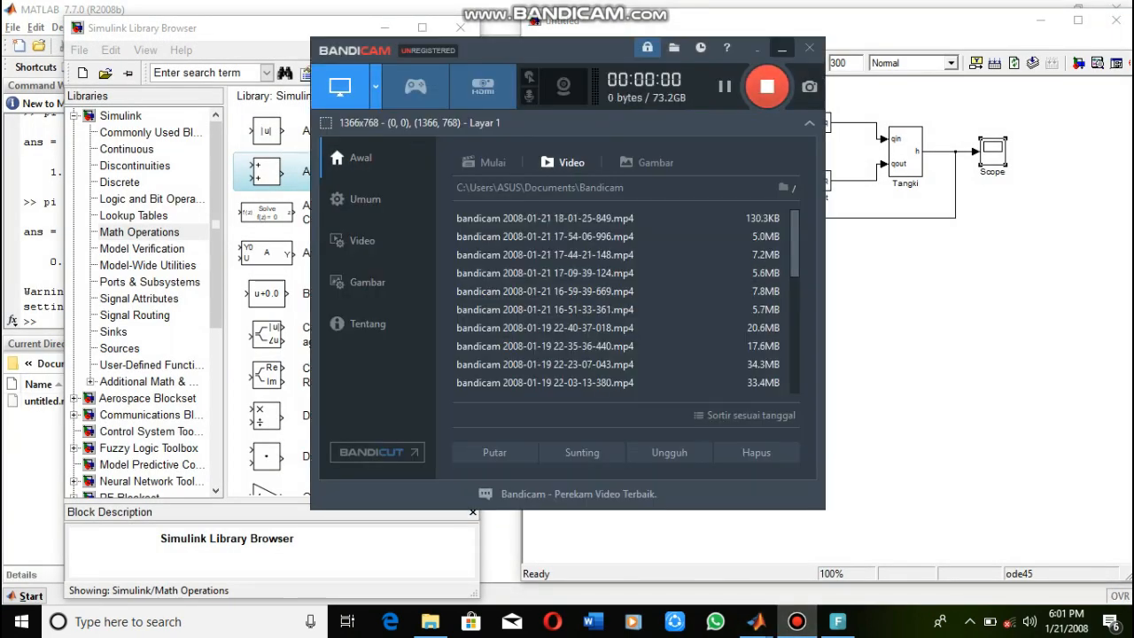
pyautogui.click(782, 49)
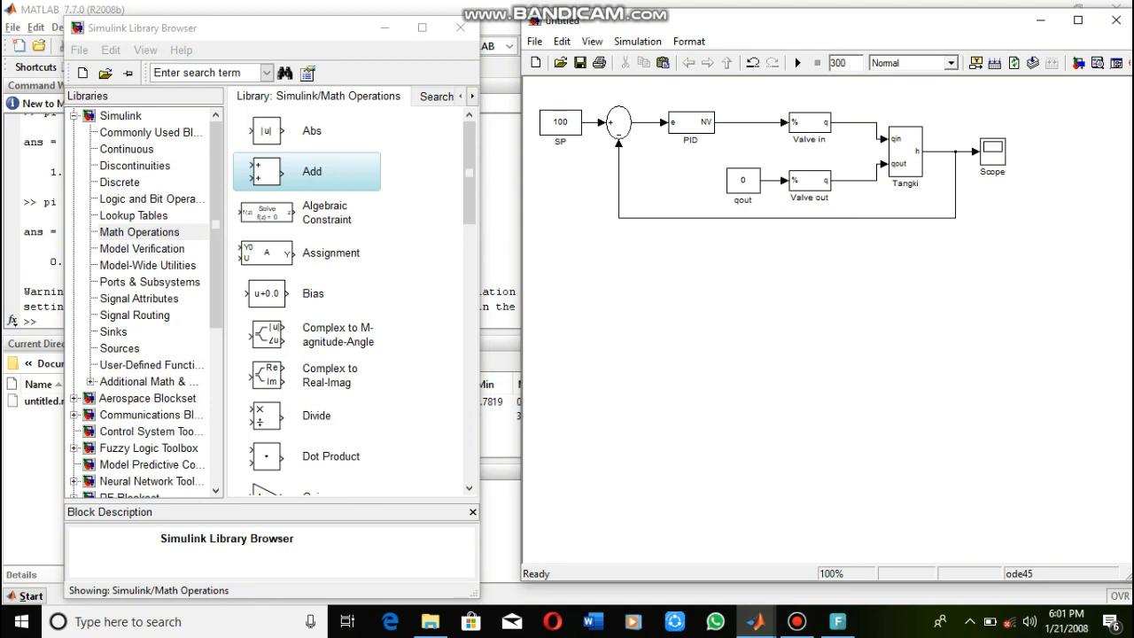
# Set the model window's screen color to Light Blue.
pyautogui.rightClick(646, 157)
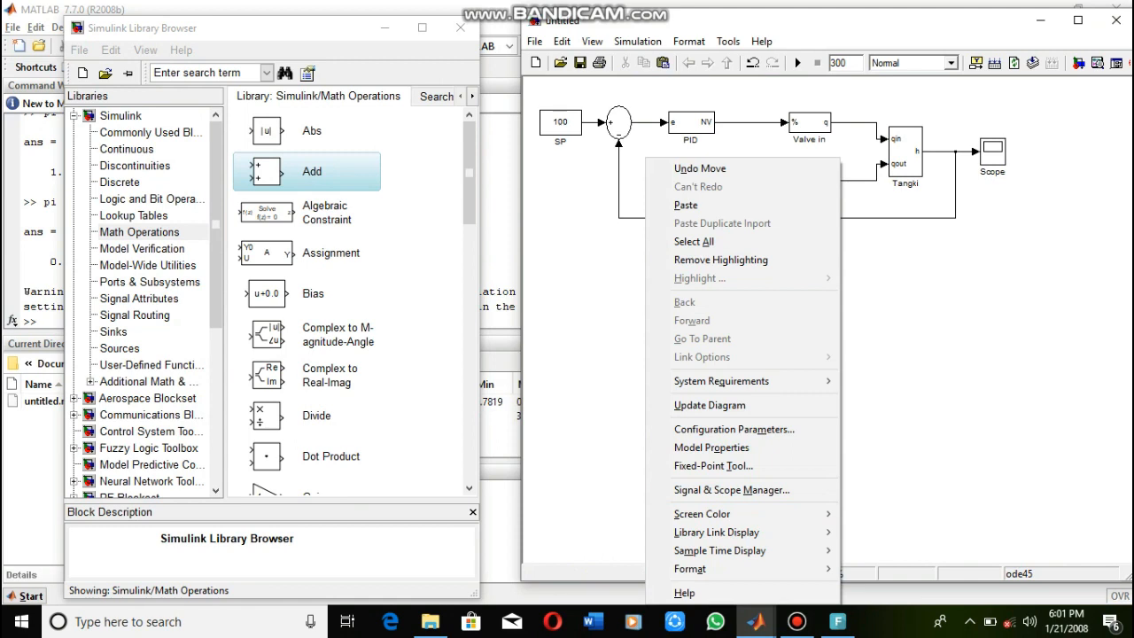
pyautogui.moveTo(702, 514)
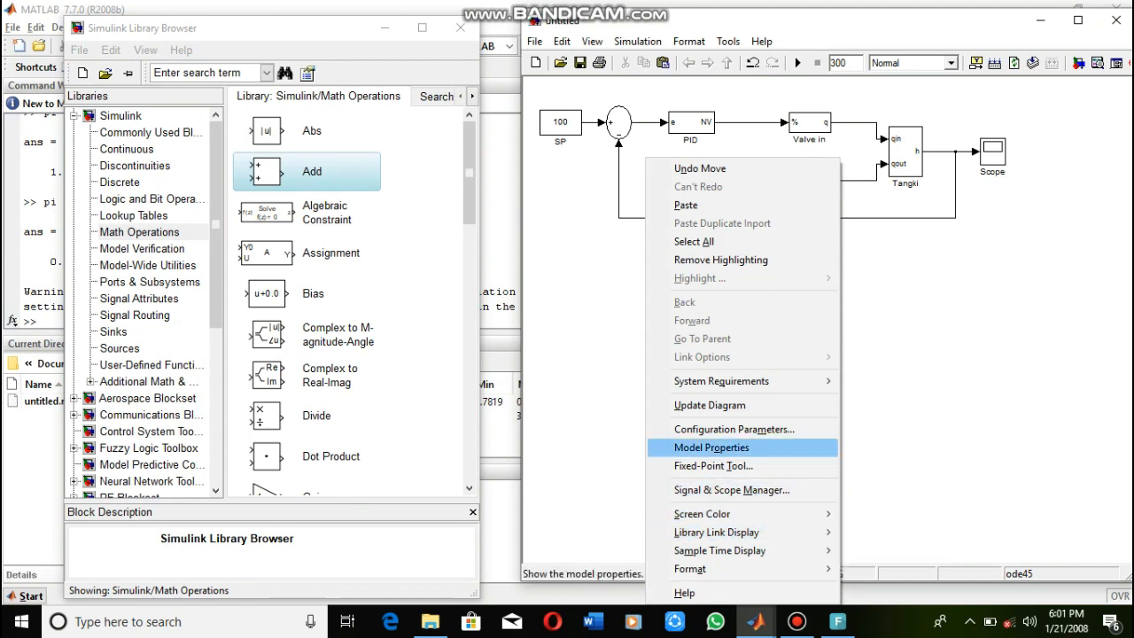
pyautogui.moveTo(702, 514)
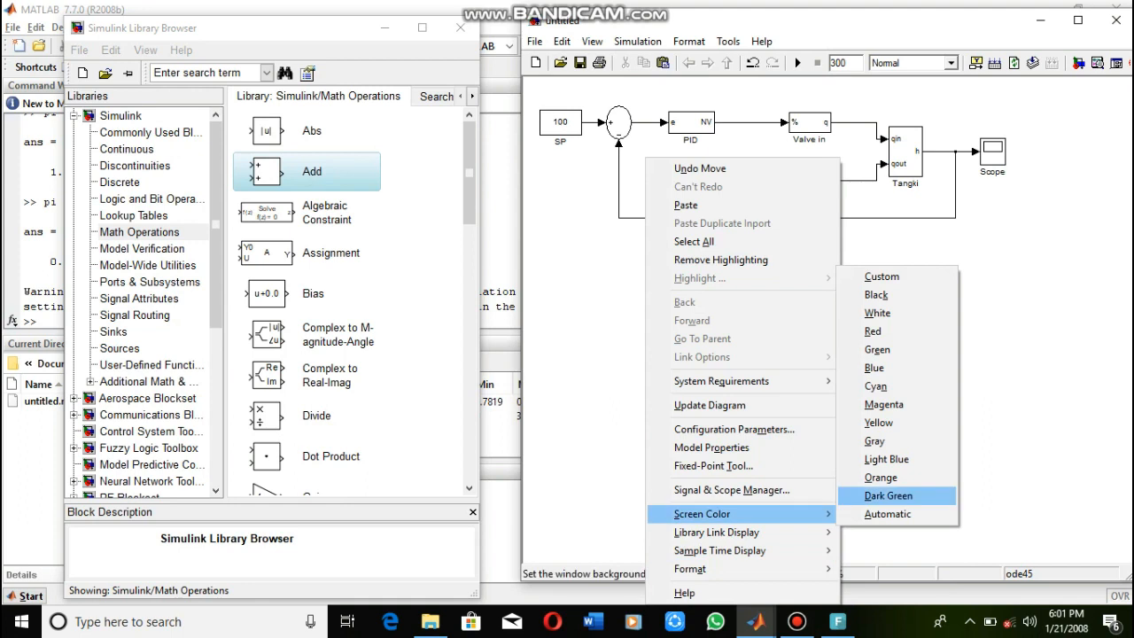
pyautogui.click(886, 459)
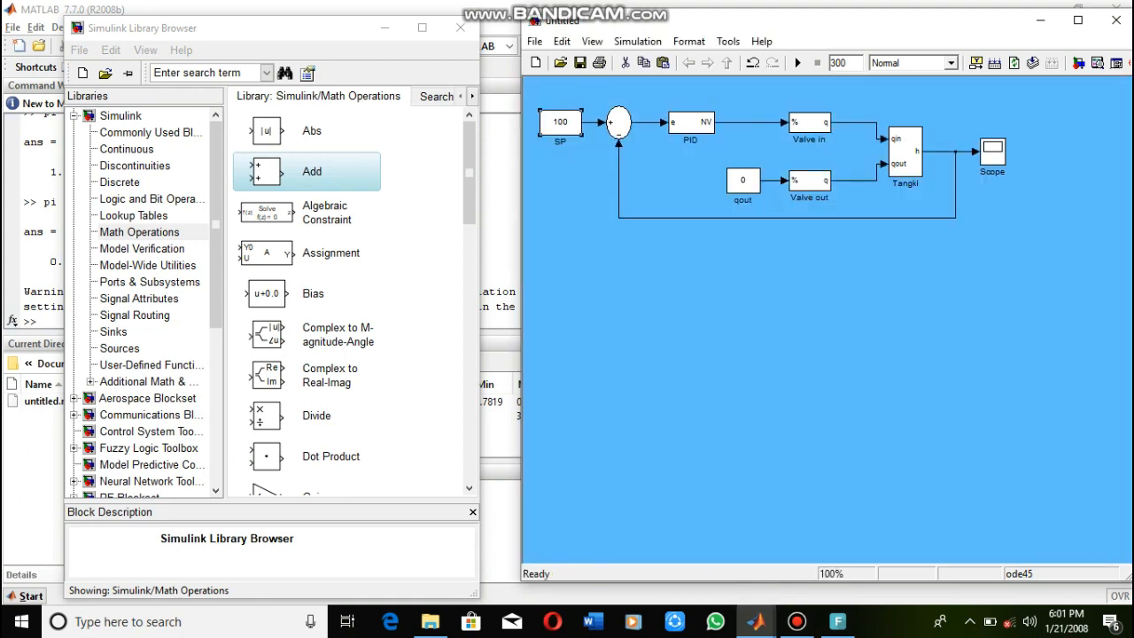
# Set the background color of the SP block to Orange and the sum block to Dark Green.
pyautogui.rightClick(567, 127)
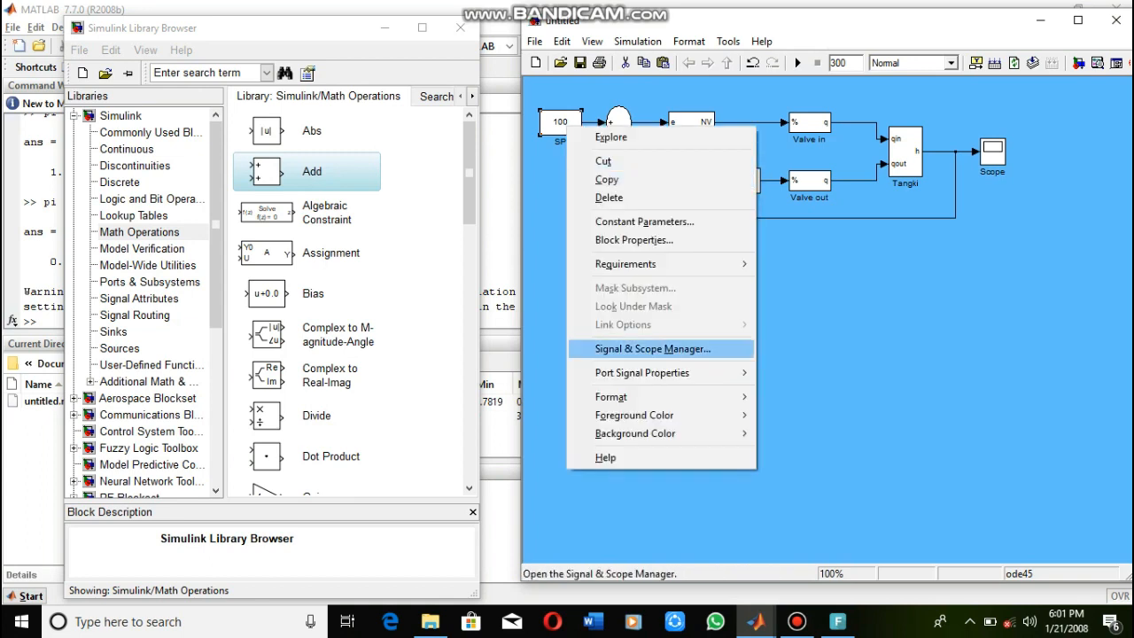
pyautogui.moveTo(673, 433)
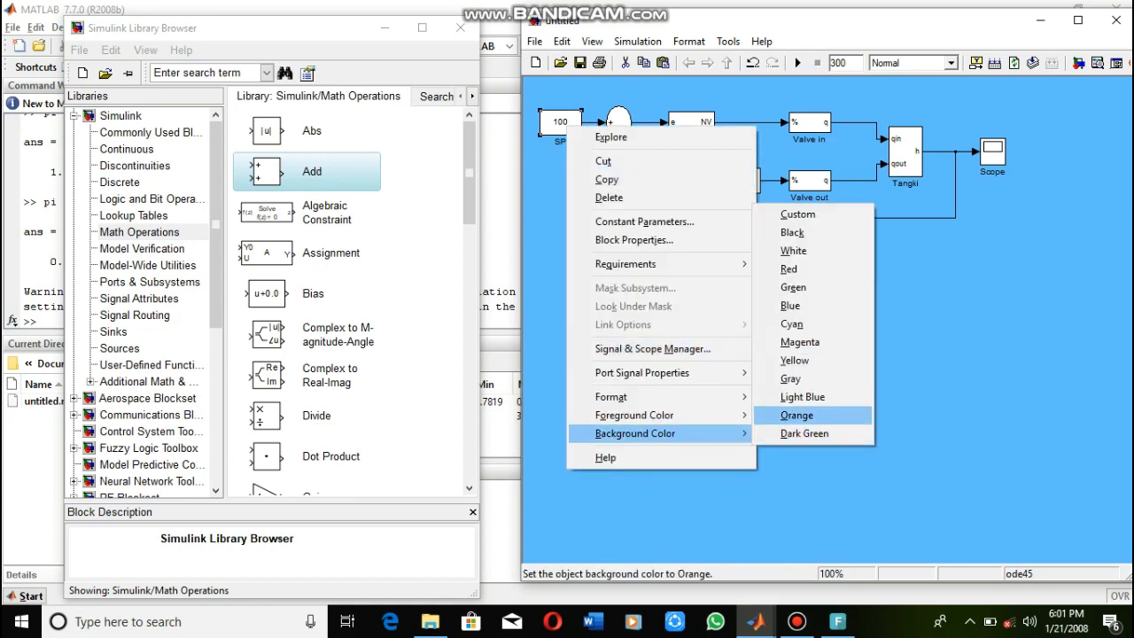
pyautogui.click(802, 416)
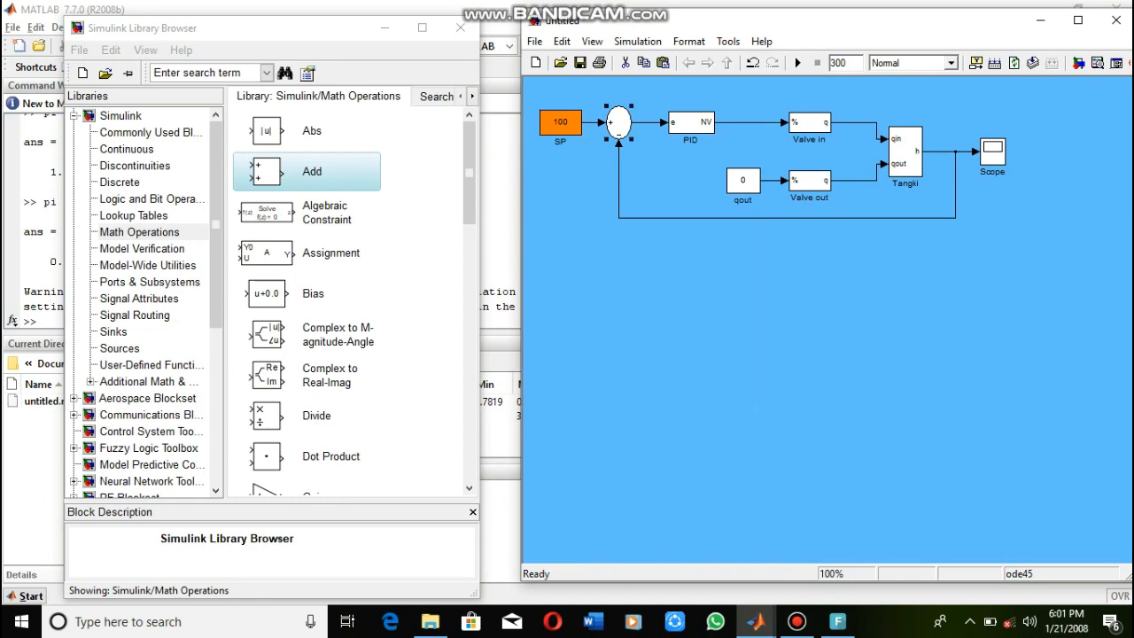
pyautogui.rightClick(618, 121)
pyautogui.moveTo(709, 455)
pyautogui.click(855, 460)
# Set the background color of the PID block to Gray.
pyautogui.rightClick(687, 122)
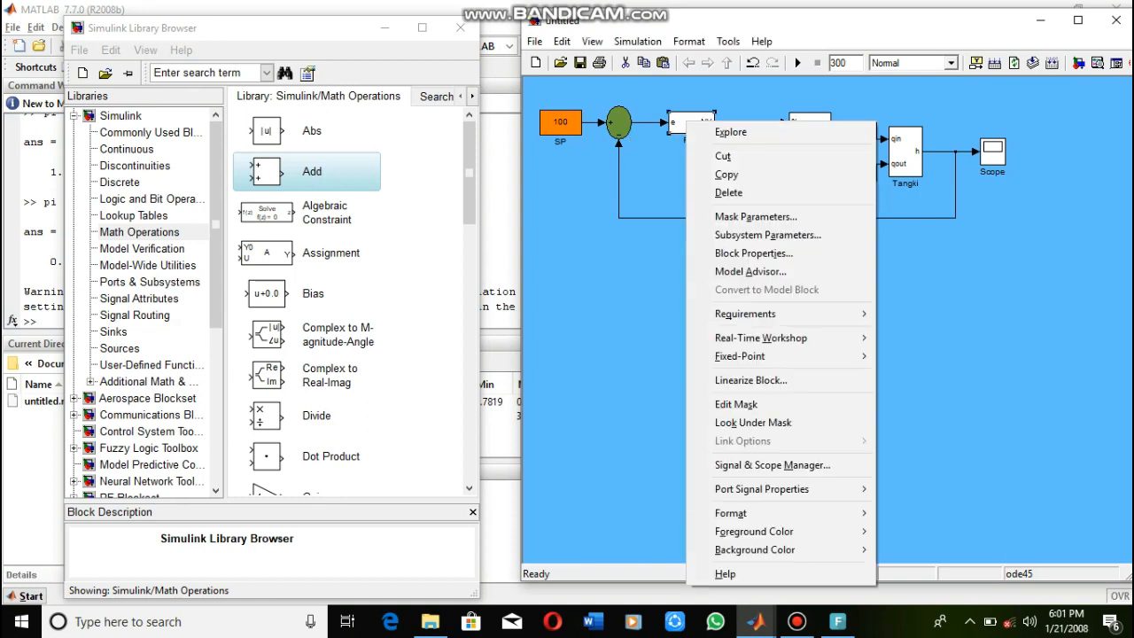
pyautogui.moveTo(780, 550)
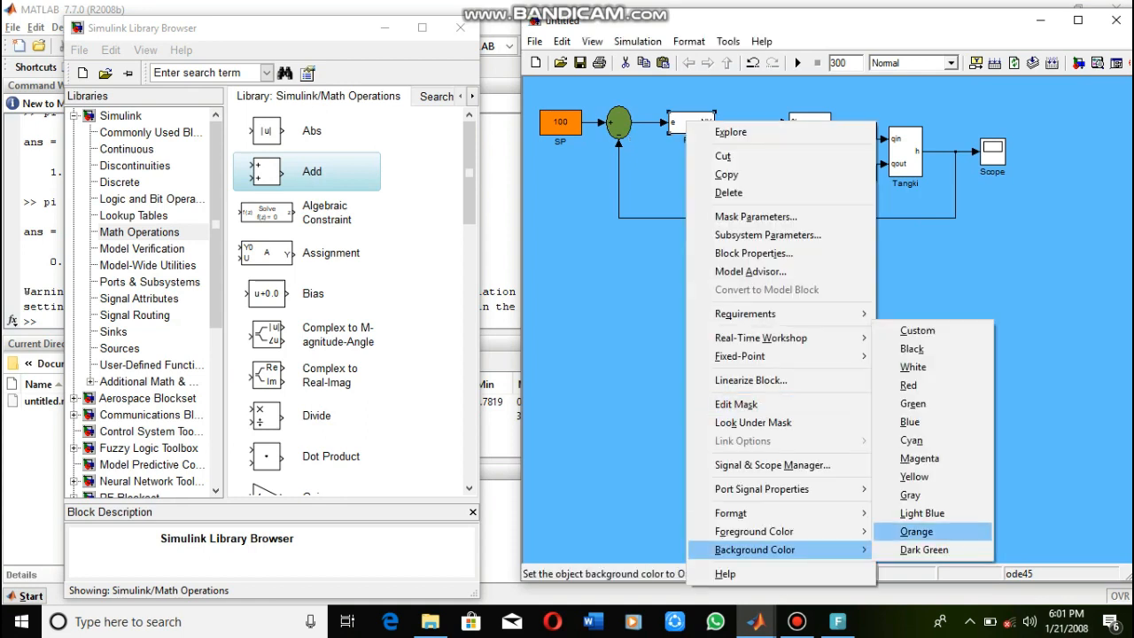
pyautogui.click(913, 494)
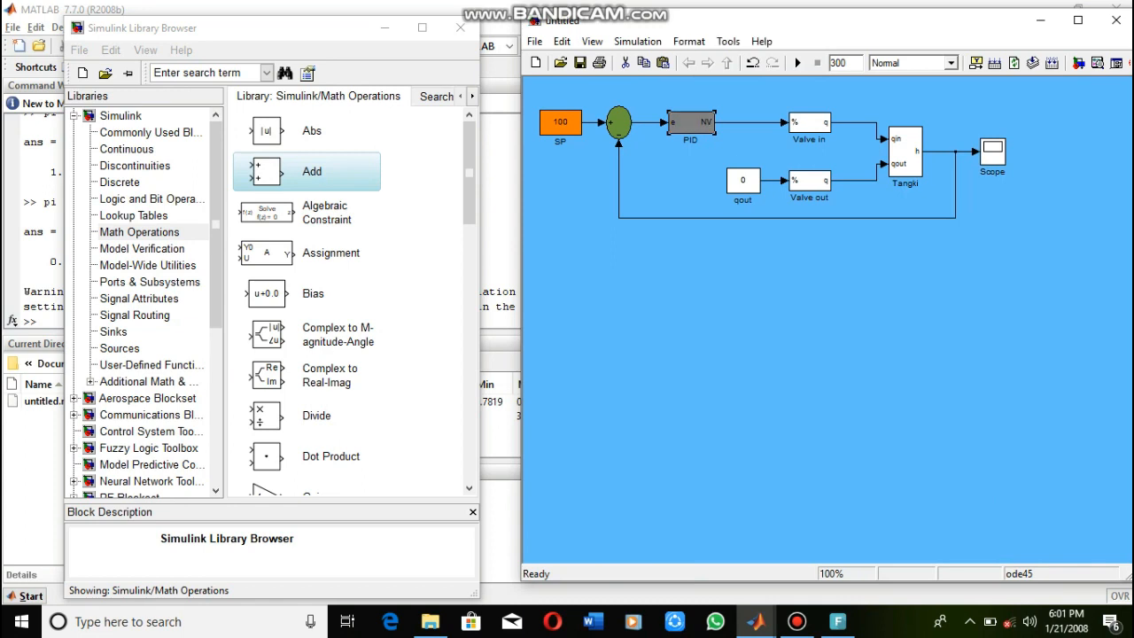
# Set the background color of both the Valve in and Valve out blocks to Yellow.
pyautogui.rightClick(809, 122)
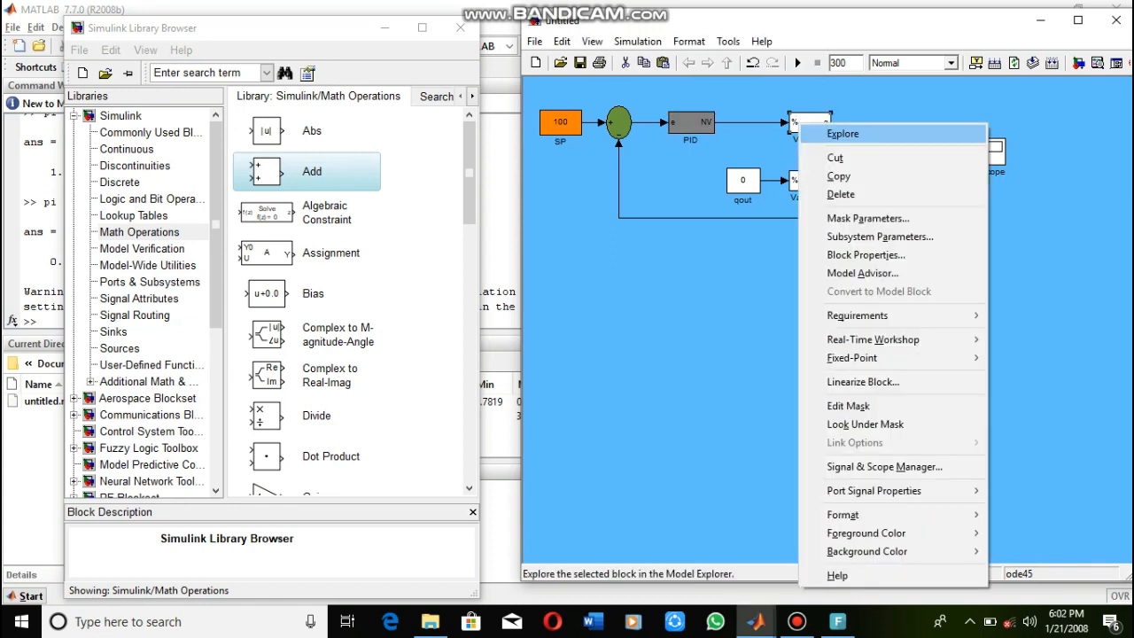
pyautogui.moveTo(867, 552)
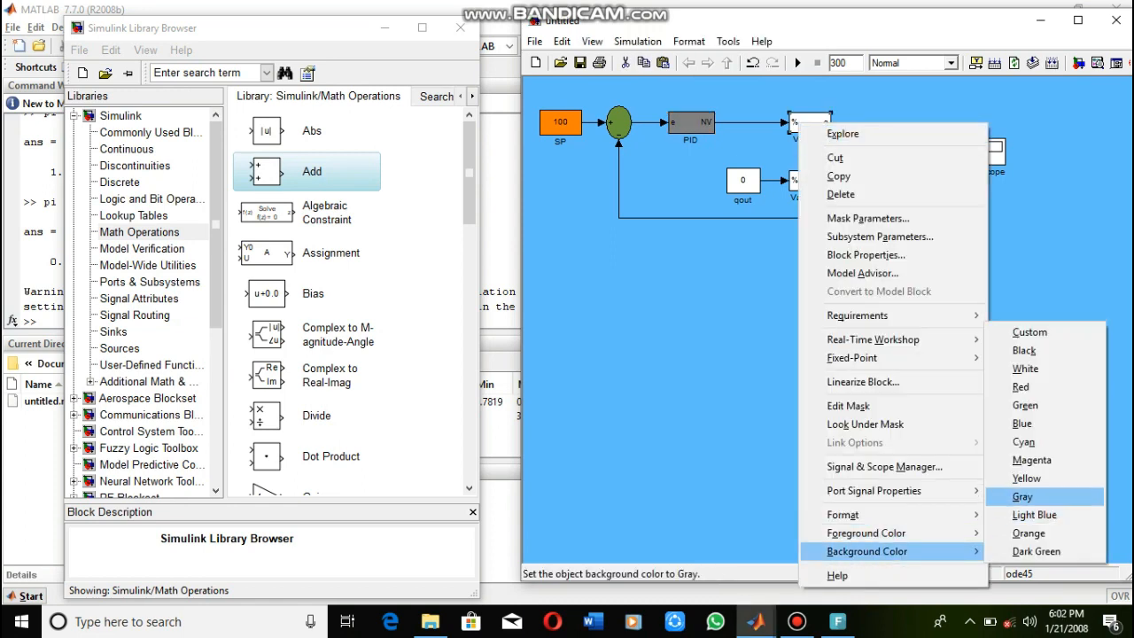
pyautogui.click(1020, 475)
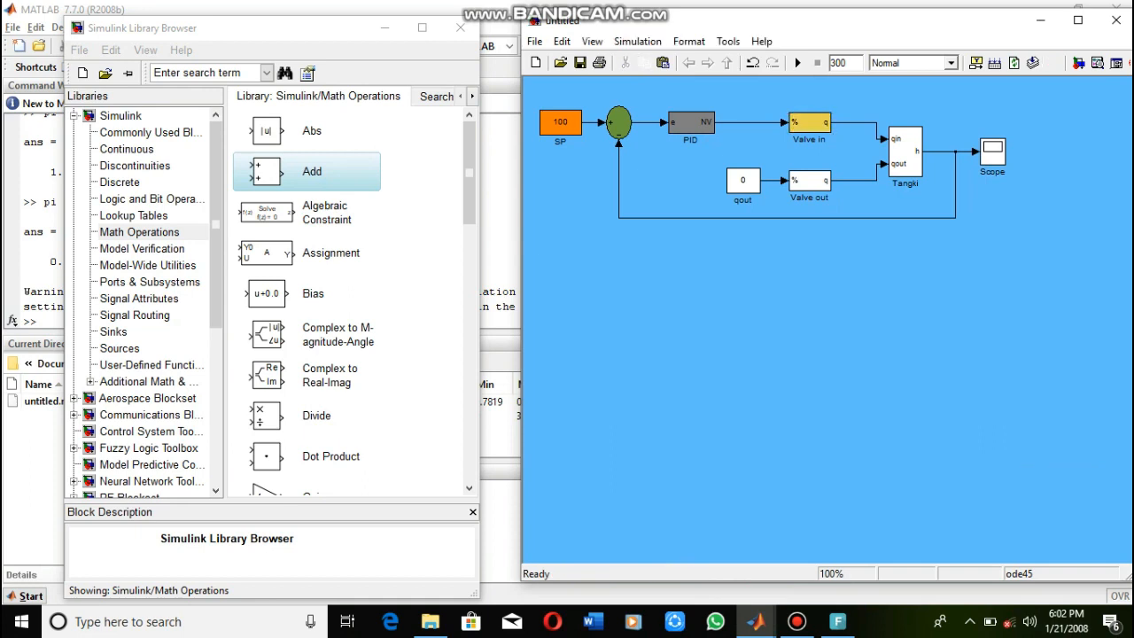
pyautogui.rightClick(816, 180)
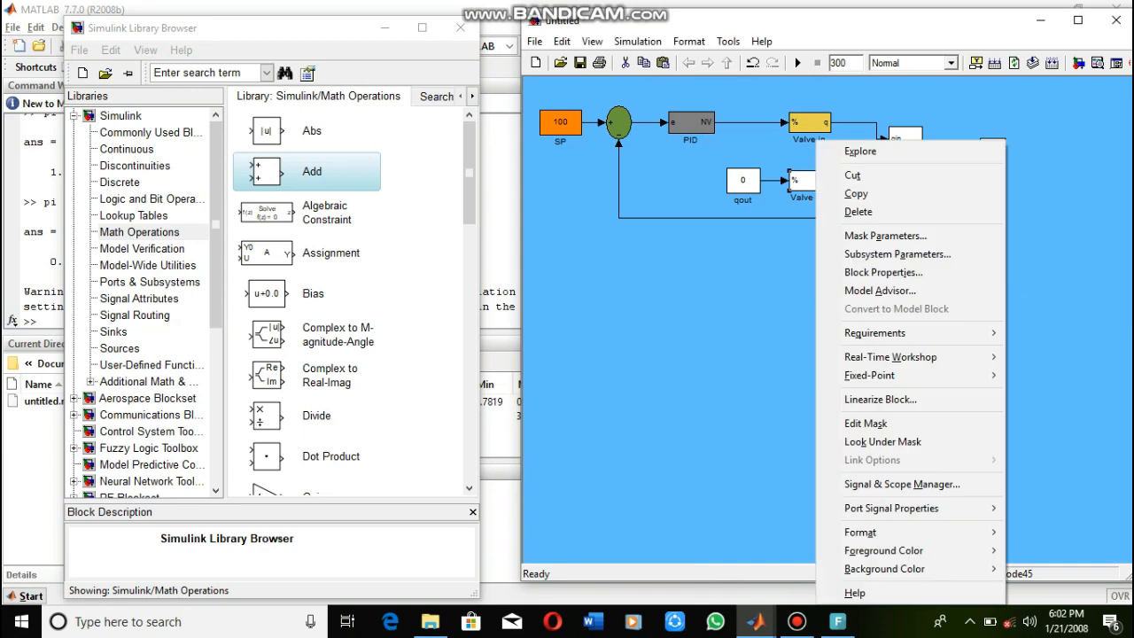
pyautogui.moveTo(885, 569)
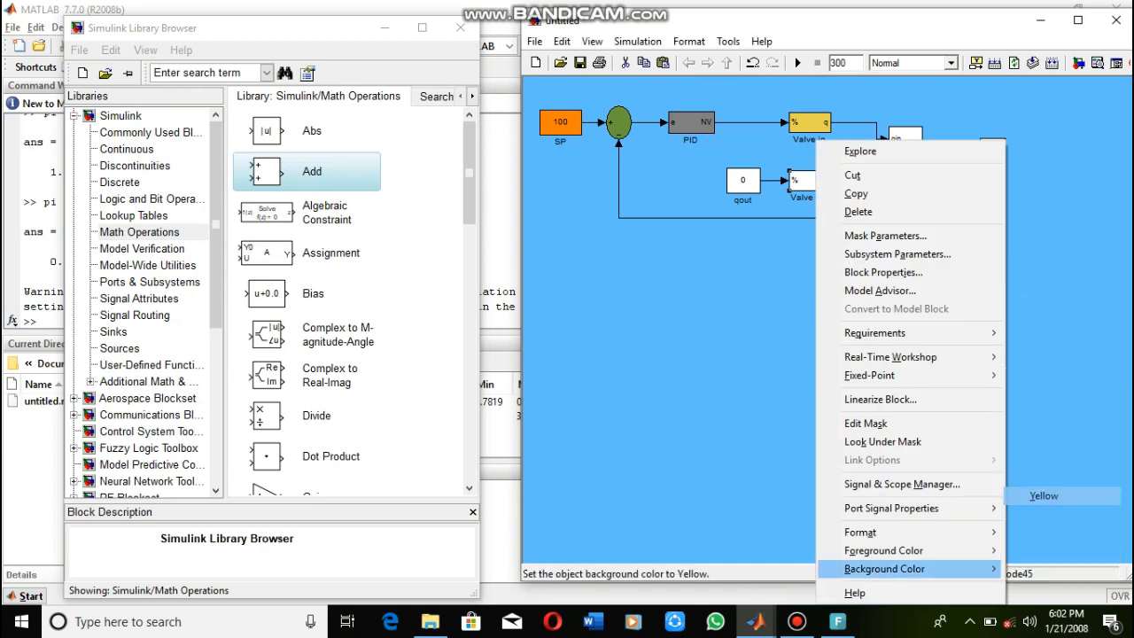
pyautogui.click(1044, 495)
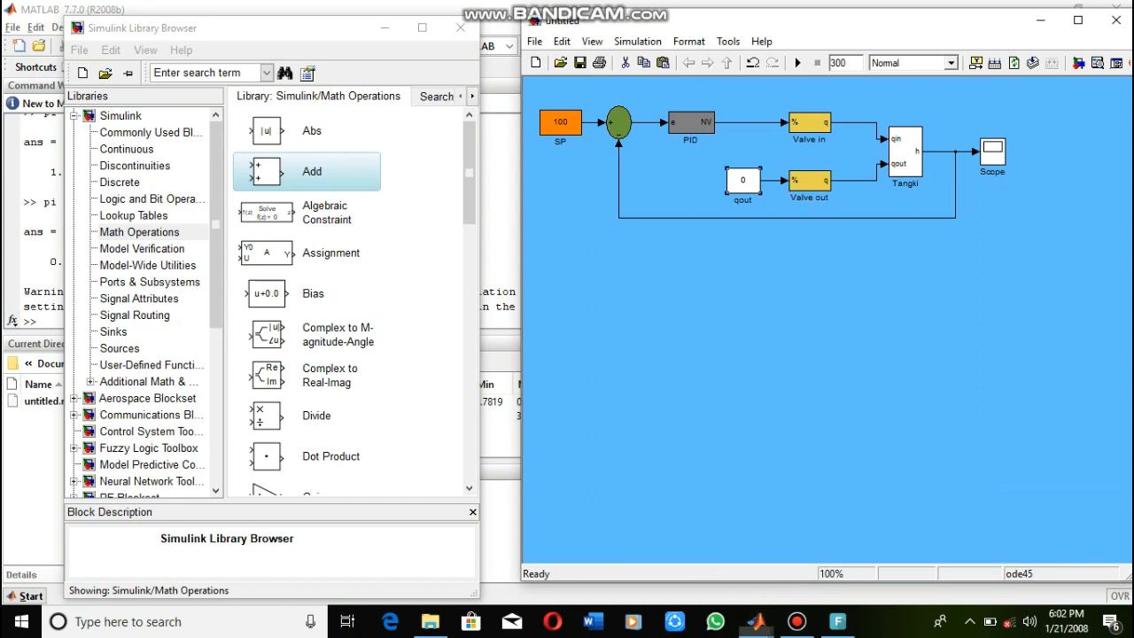
# Set the background color of the qout block to Cyan and the Tangki block to Magenta.
pyautogui.rightClick(743, 176)
pyautogui.moveTo(833, 481)
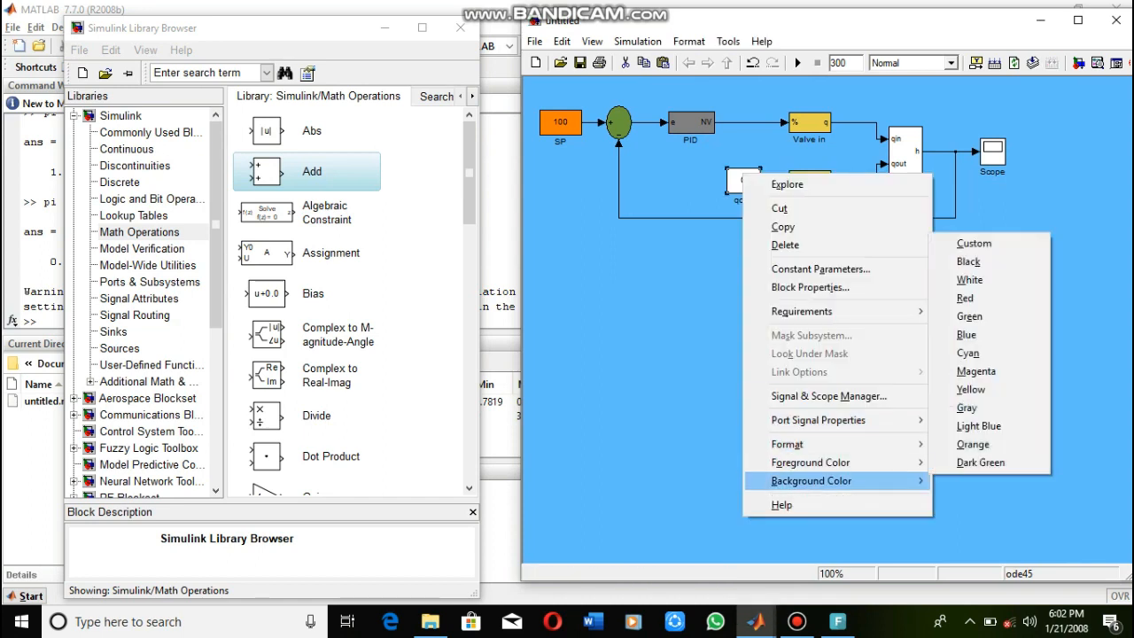
pyautogui.click(966, 353)
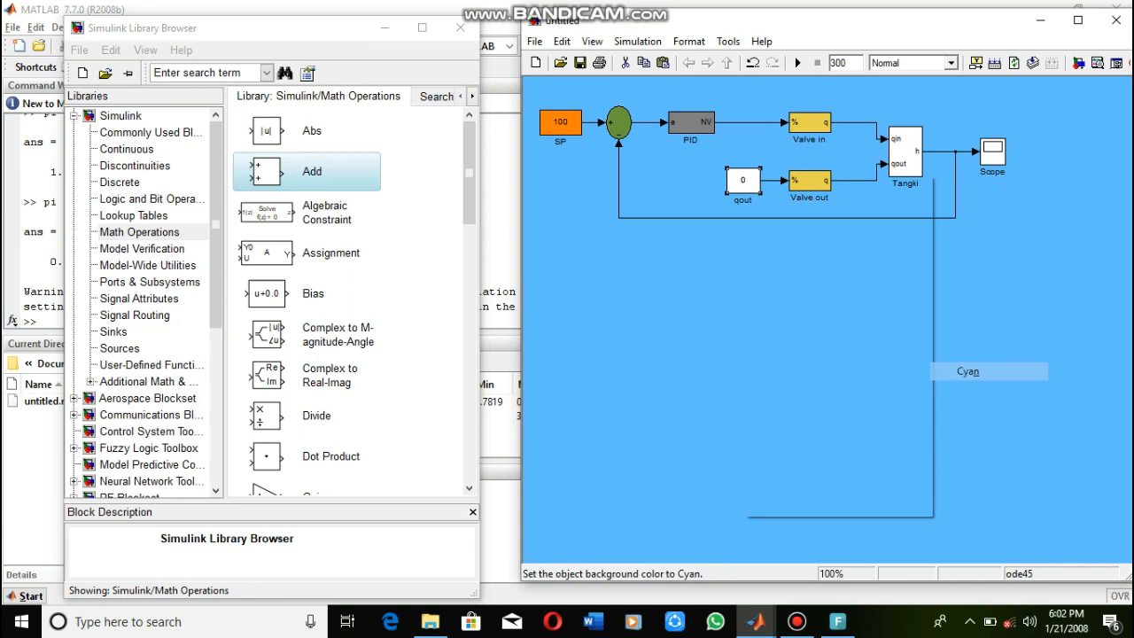
pyautogui.rightClick(910, 140)
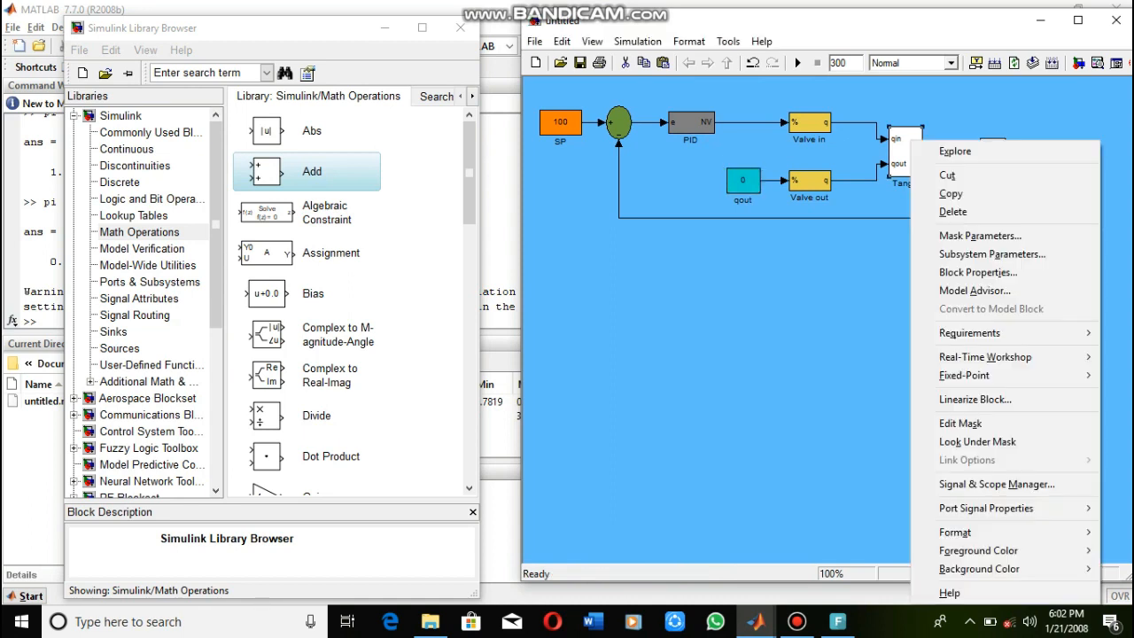
pyautogui.moveTo(979, 569)
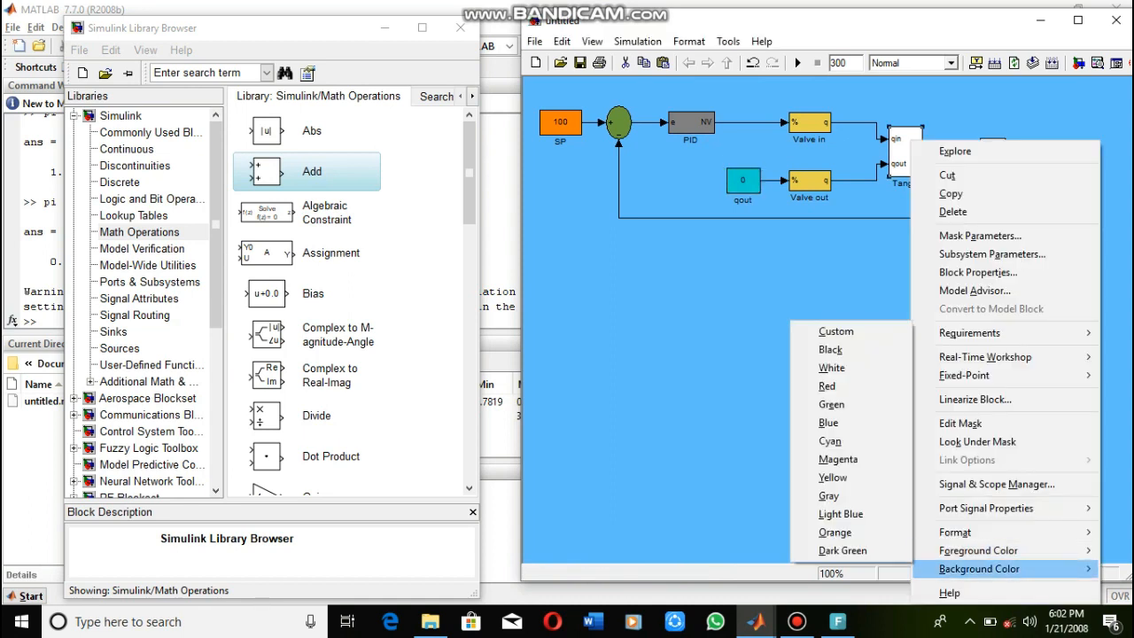
pyautogui.click(838, 477)
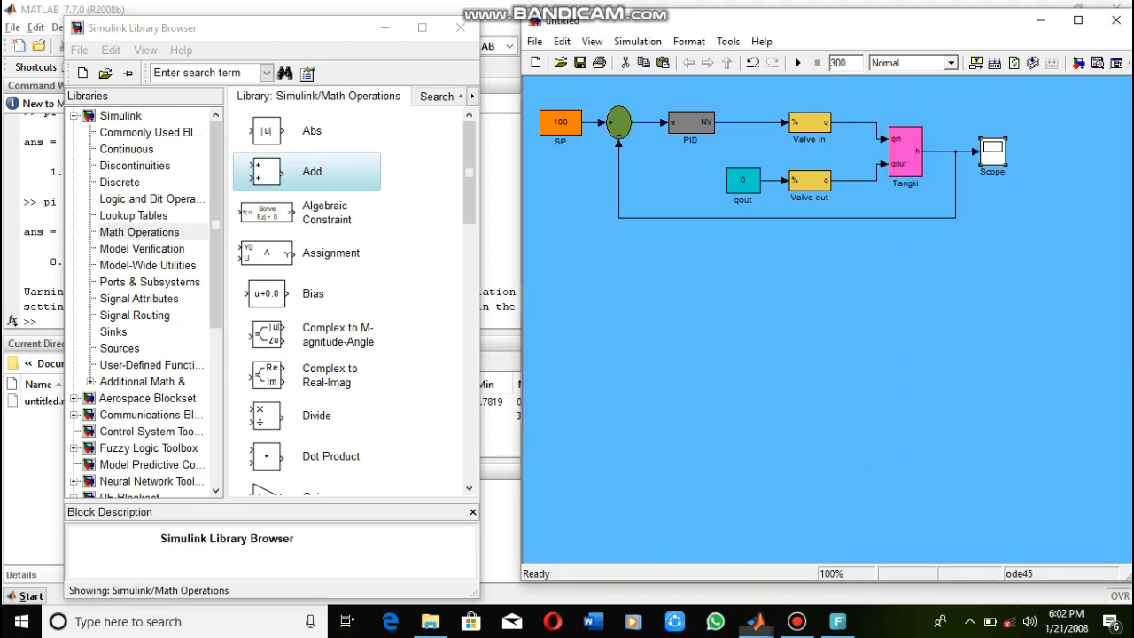
# Set the background color of the Scope block to Red.
pyautogui.rightClick(992, 152)
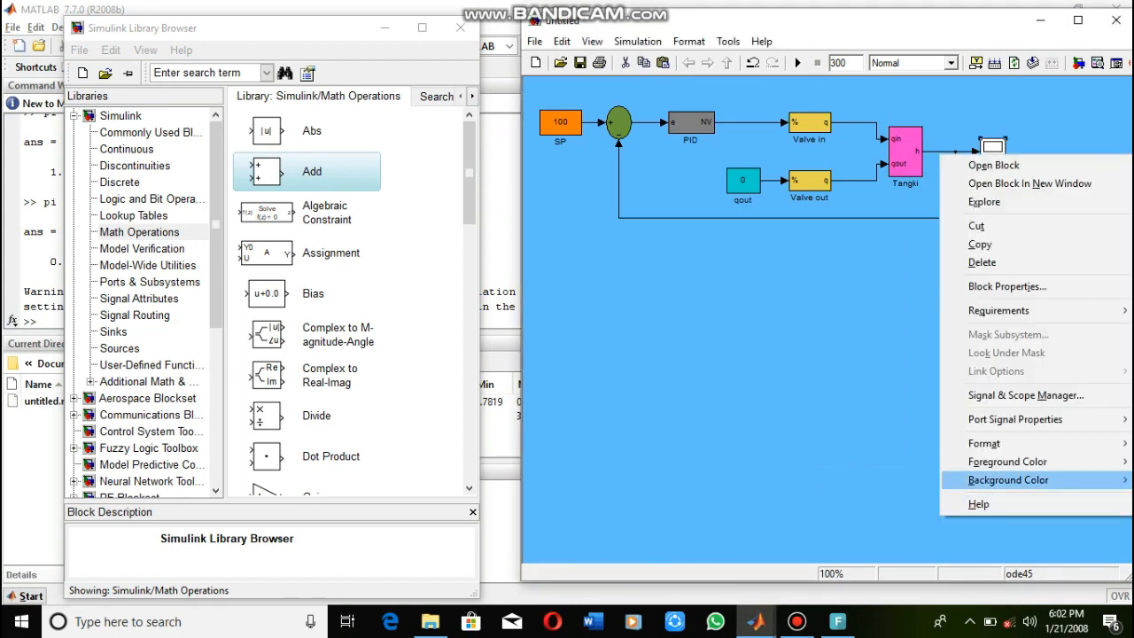
pyautogui.moveTo(1002, 480)
pyautogui.click(864, 315)
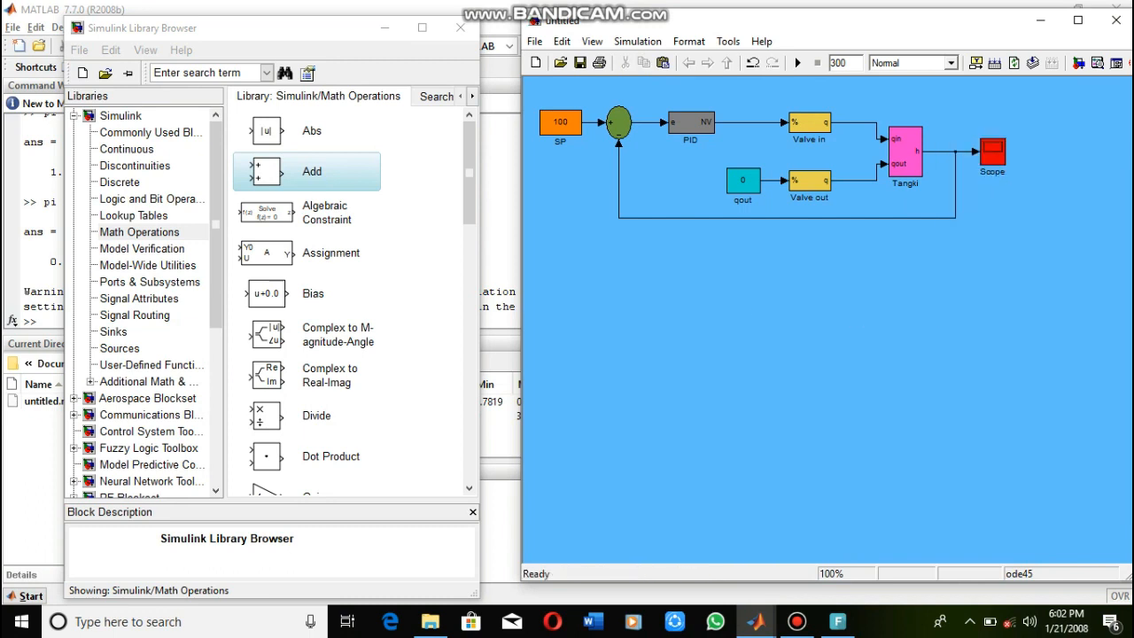
pyautogui.click(797, 621)
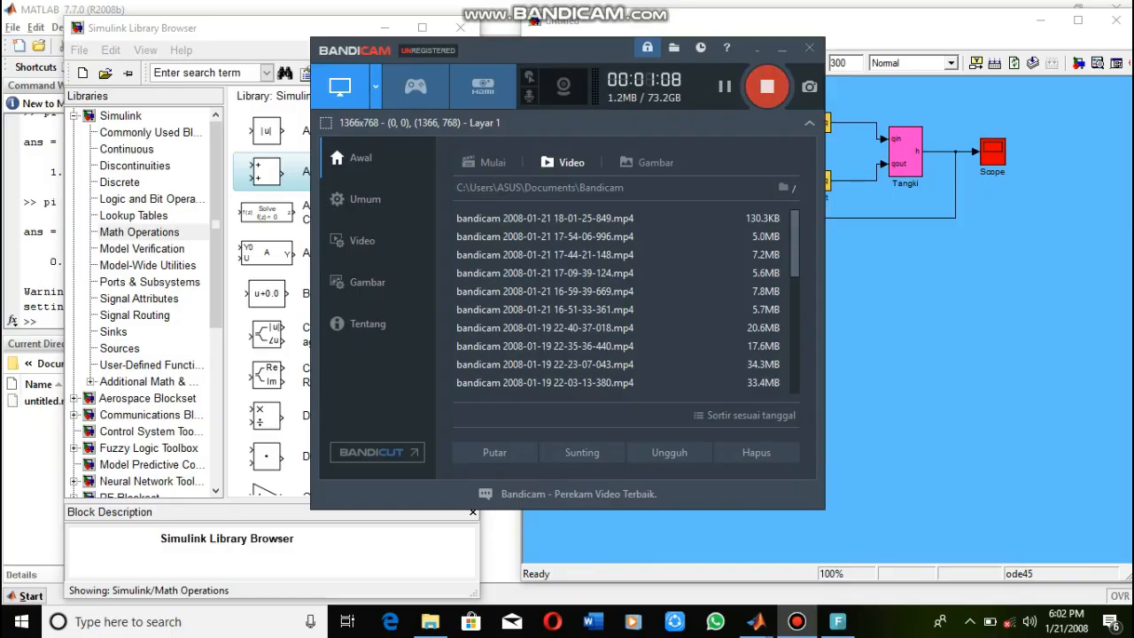